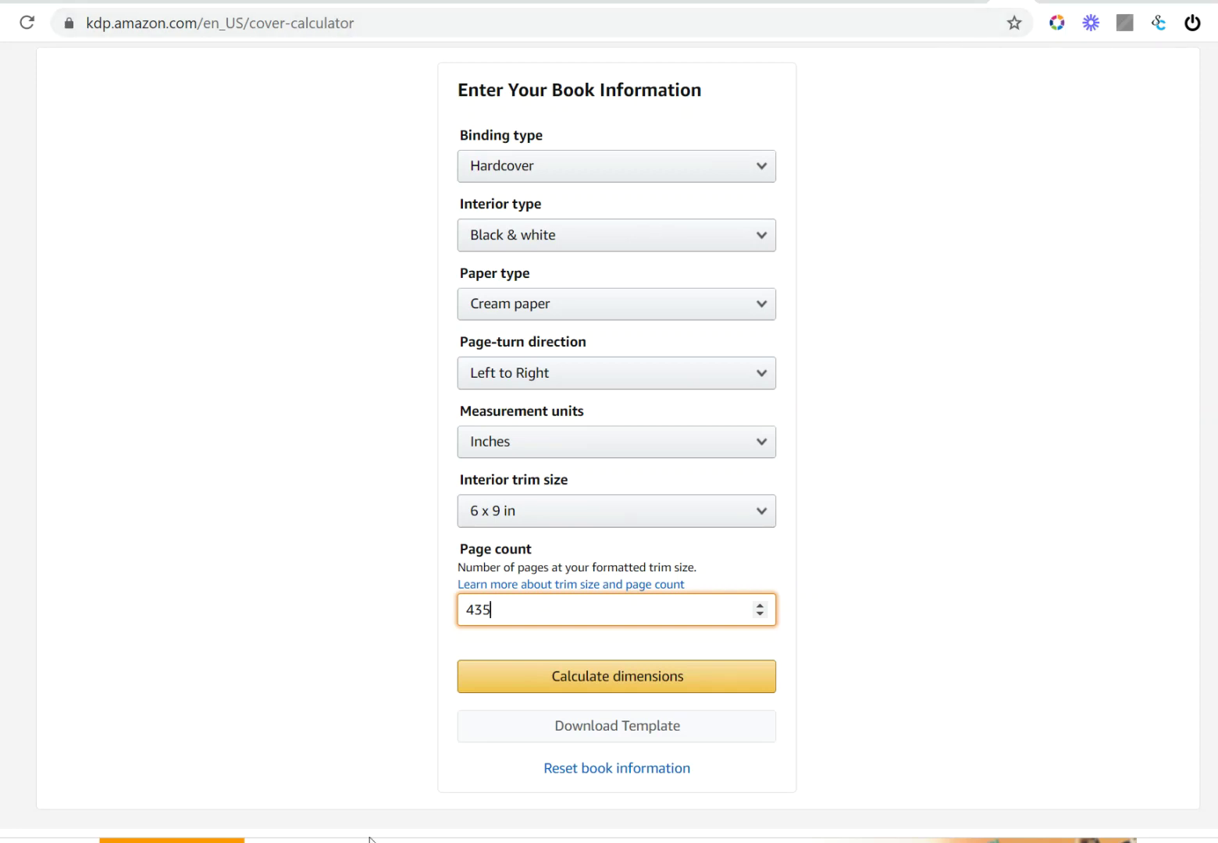
Switch to the Word manuscript and review its page layout from the prologue to the start of chapter 2.
click(678, 814)
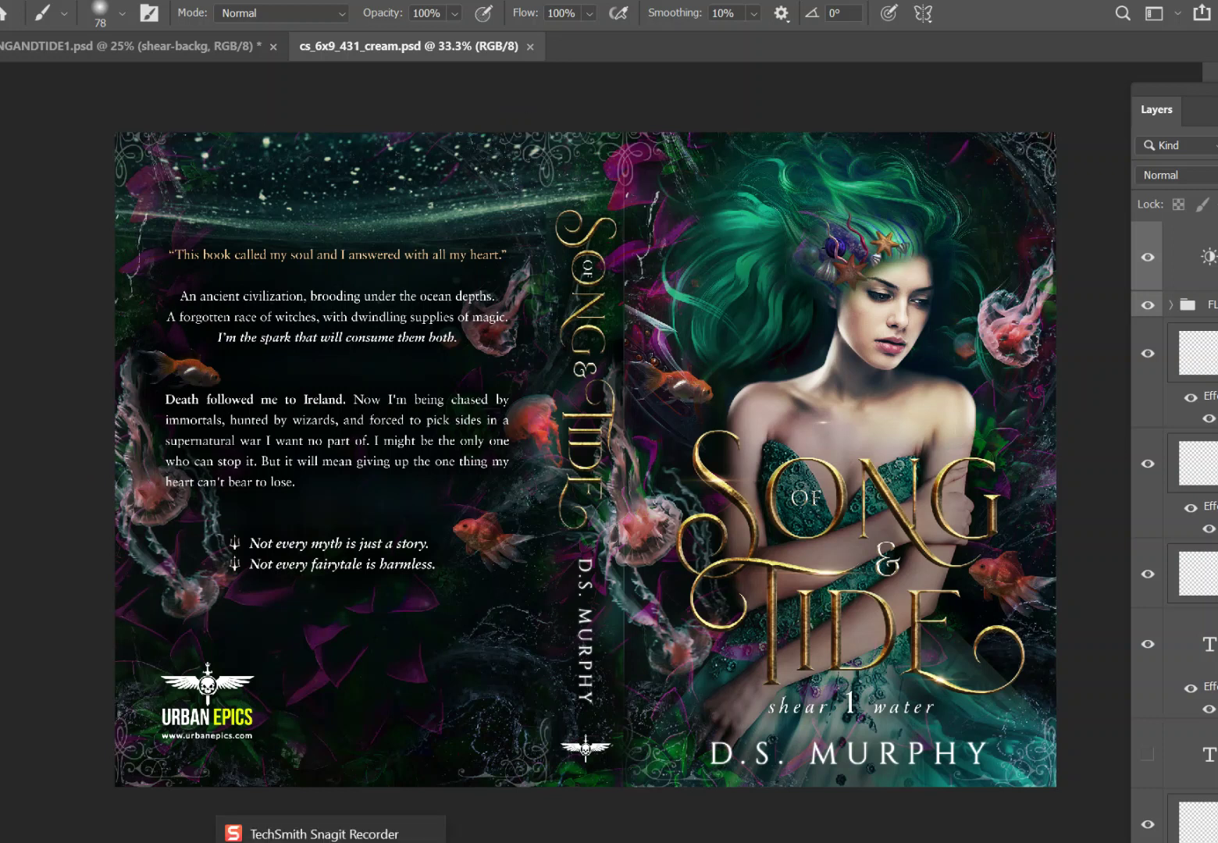
key(alt+Tab)
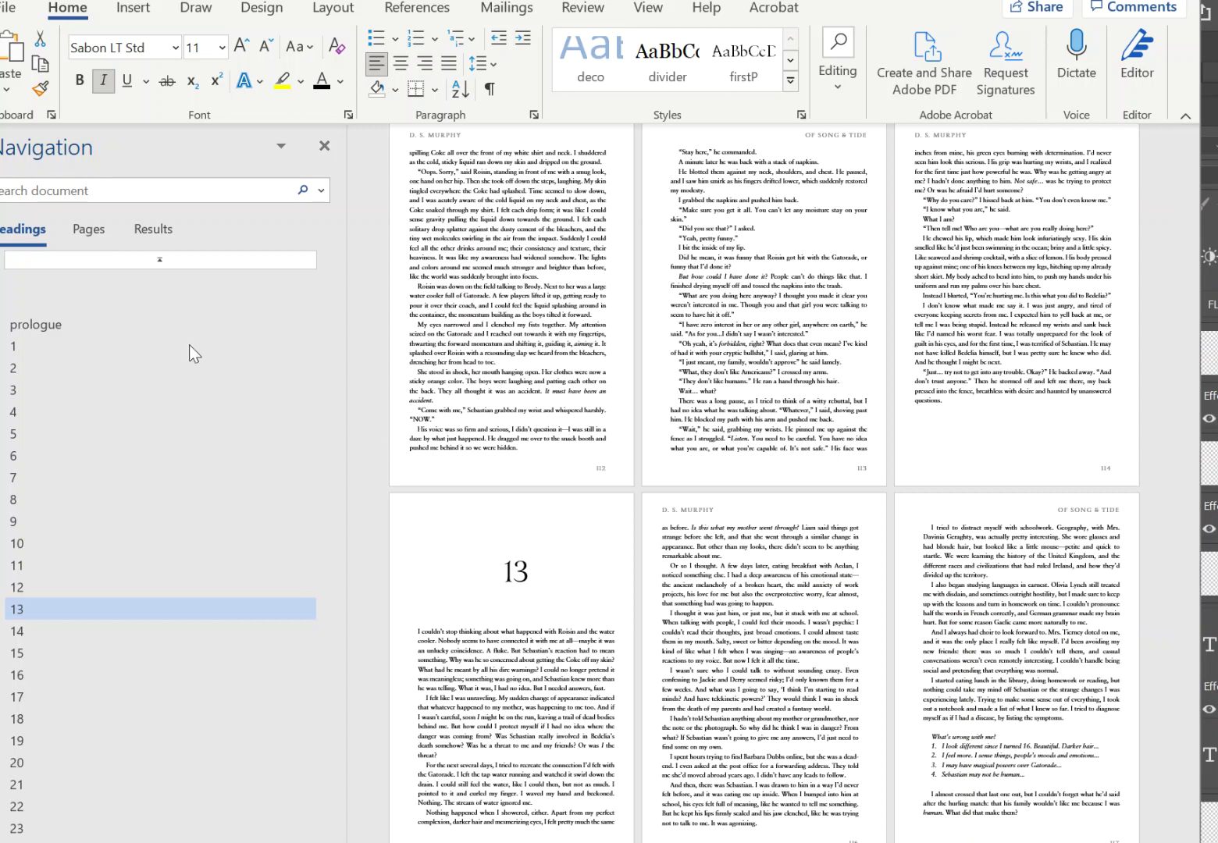
click(62, 321)
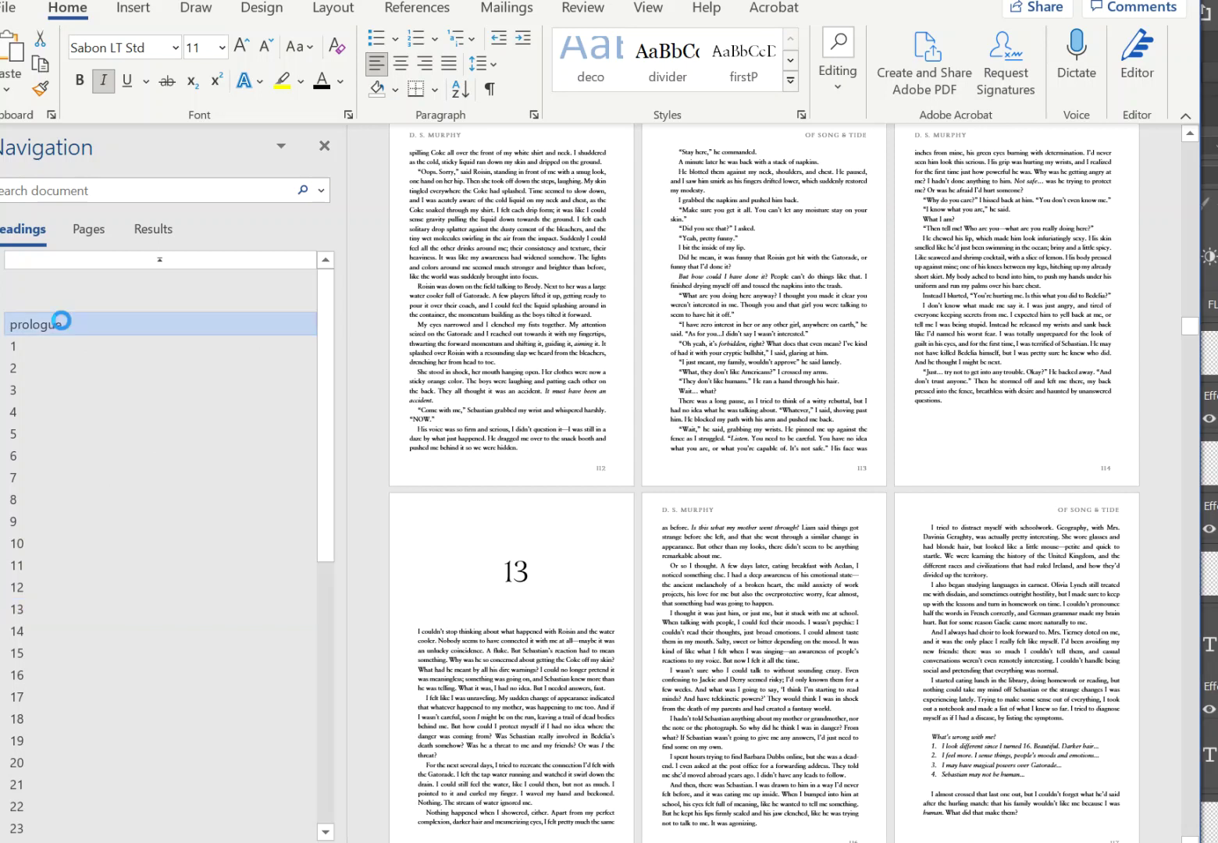
scroll(531, 499, up, 1)
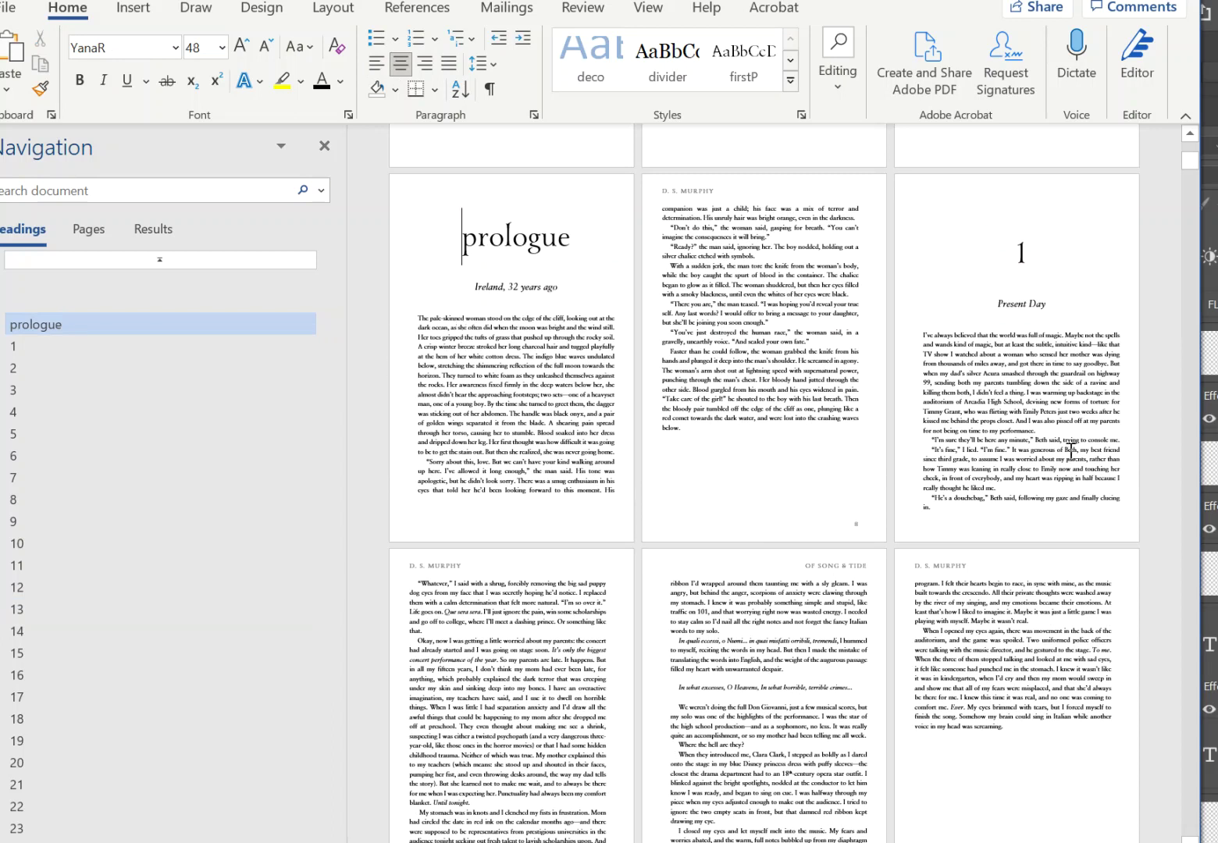
scroll(844, 535, down, 4)
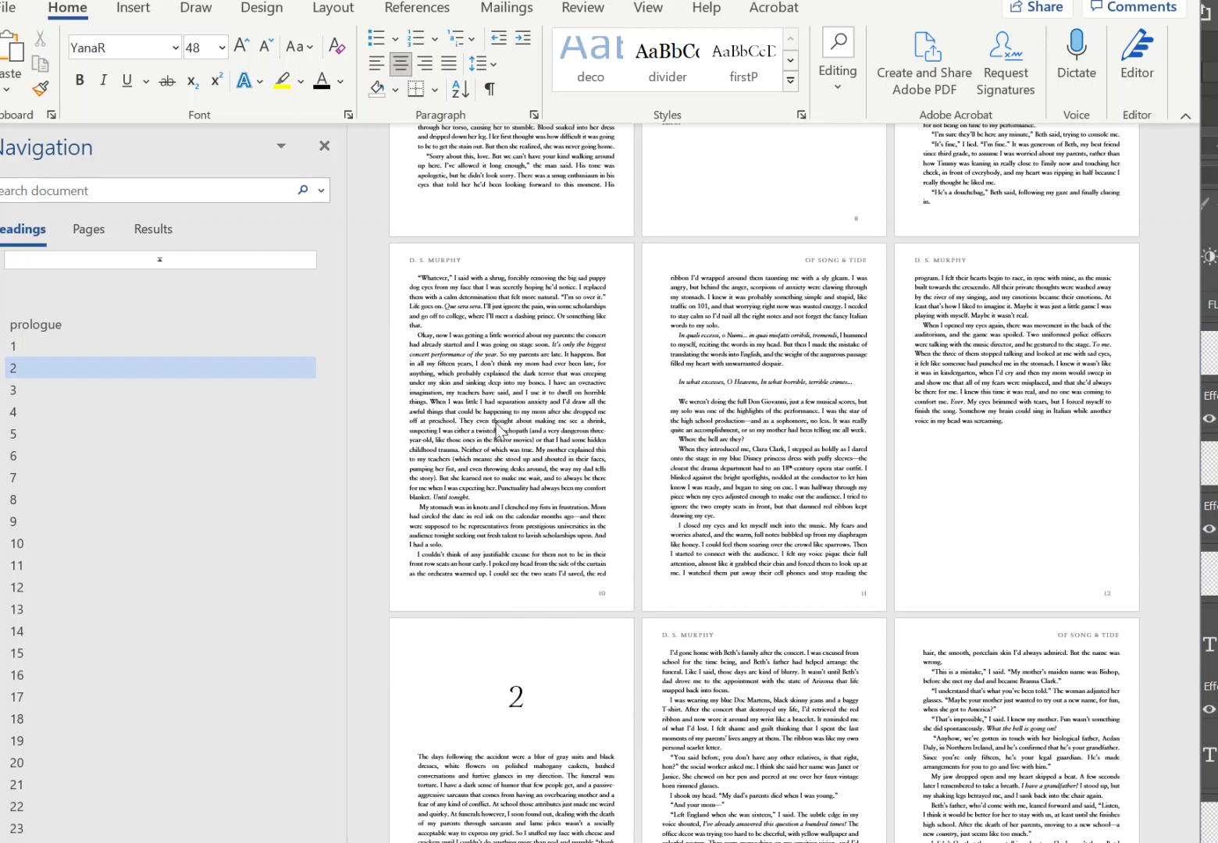
drag(0, 382, 13, 383)
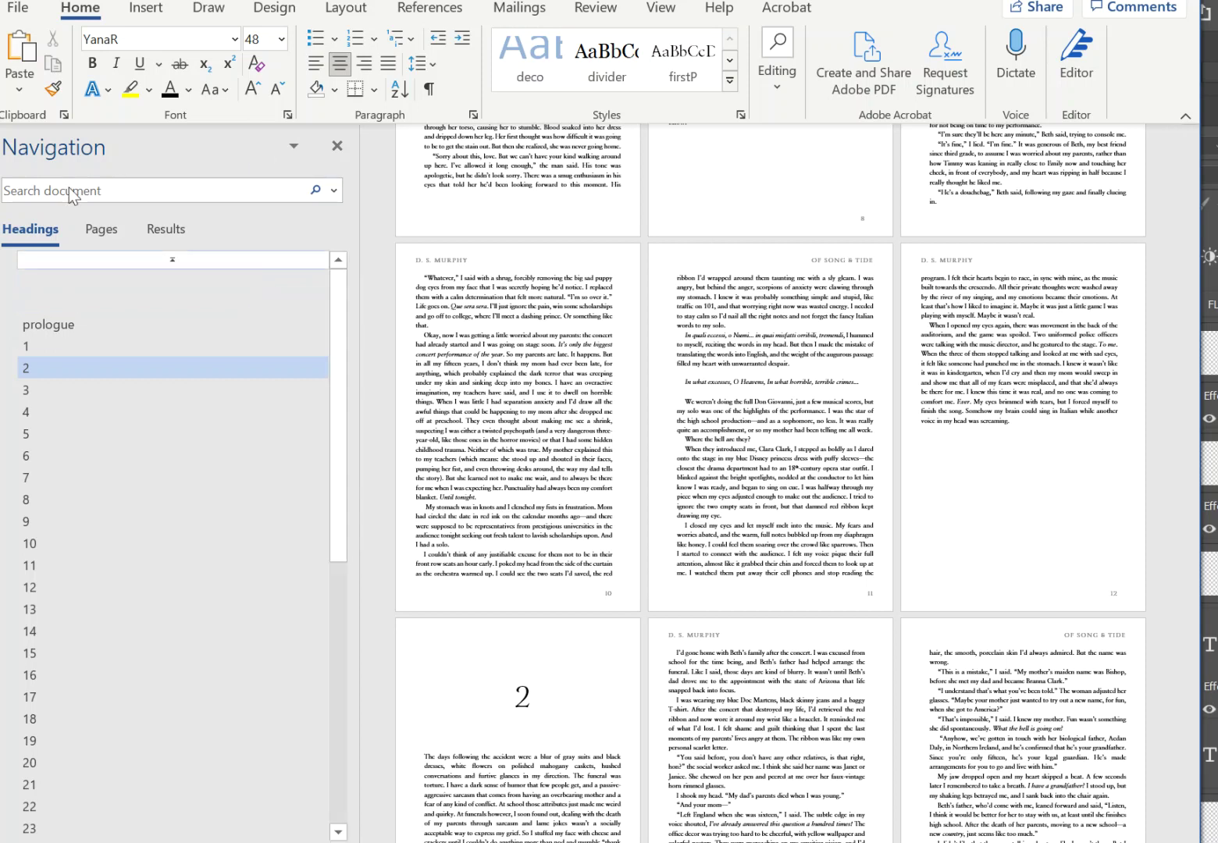
click(18, 9)
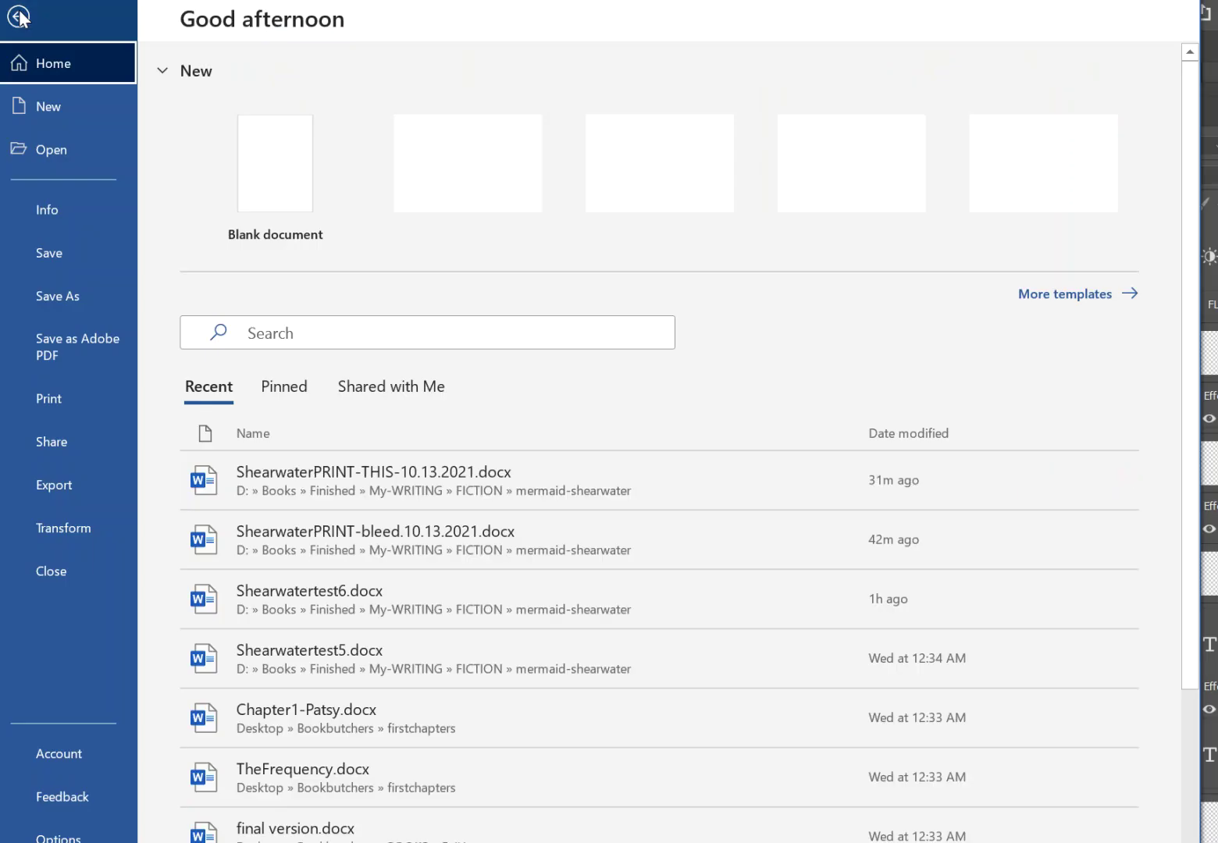
click(75, 292)
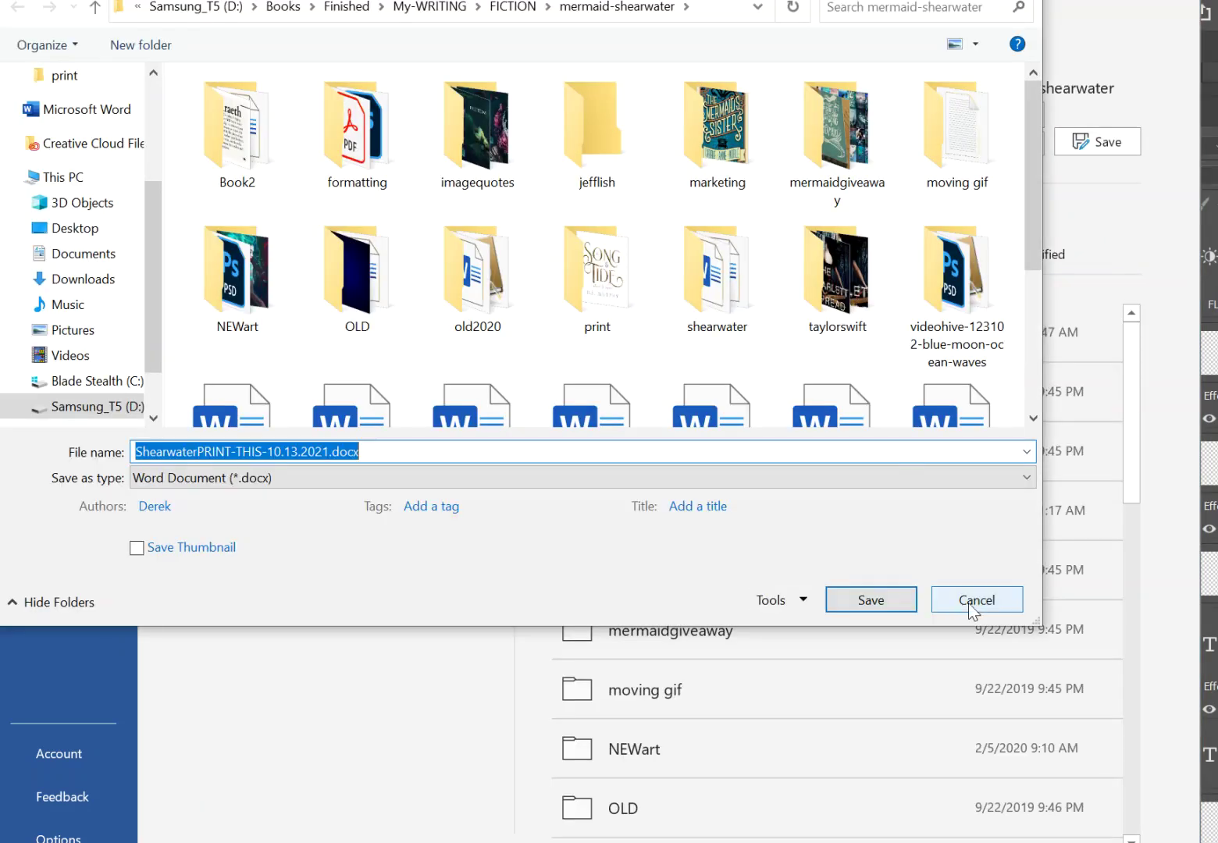
click(972, 676)
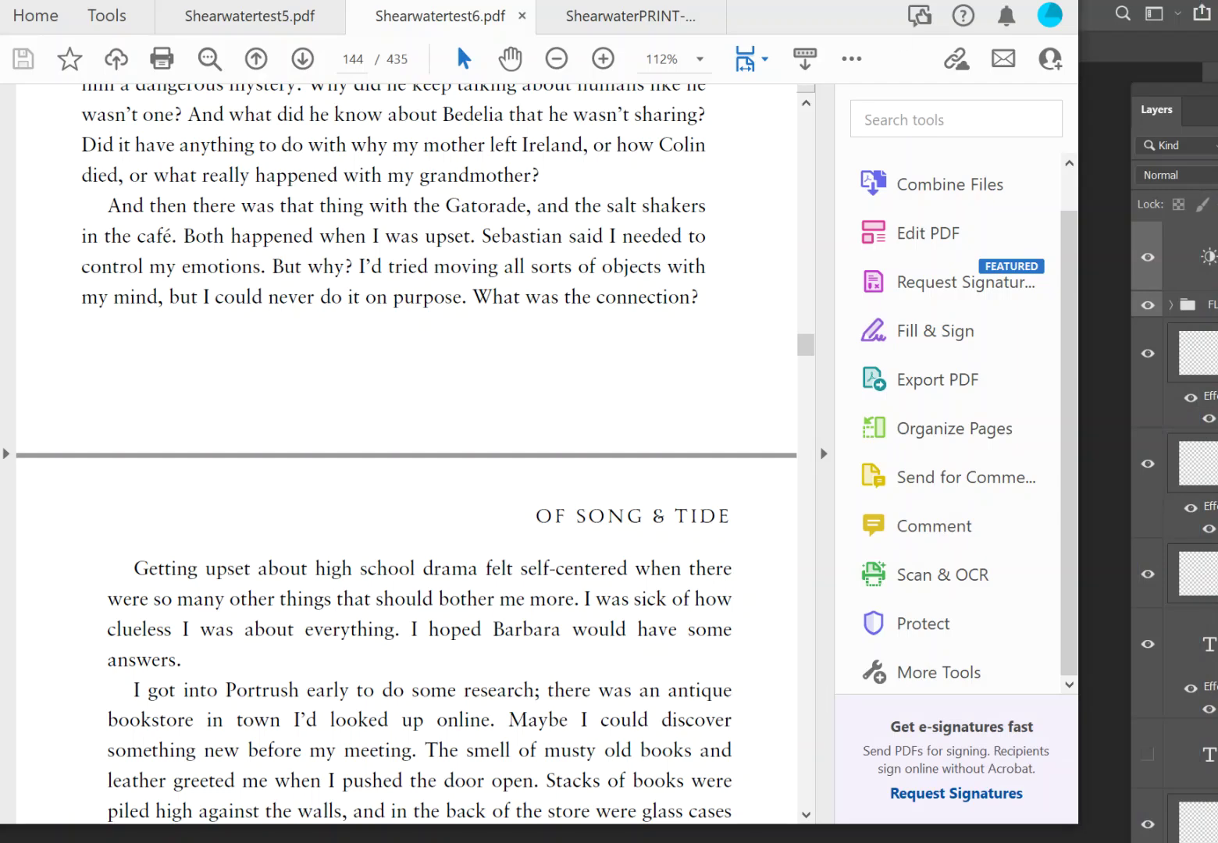
mouse_move(577, 842)
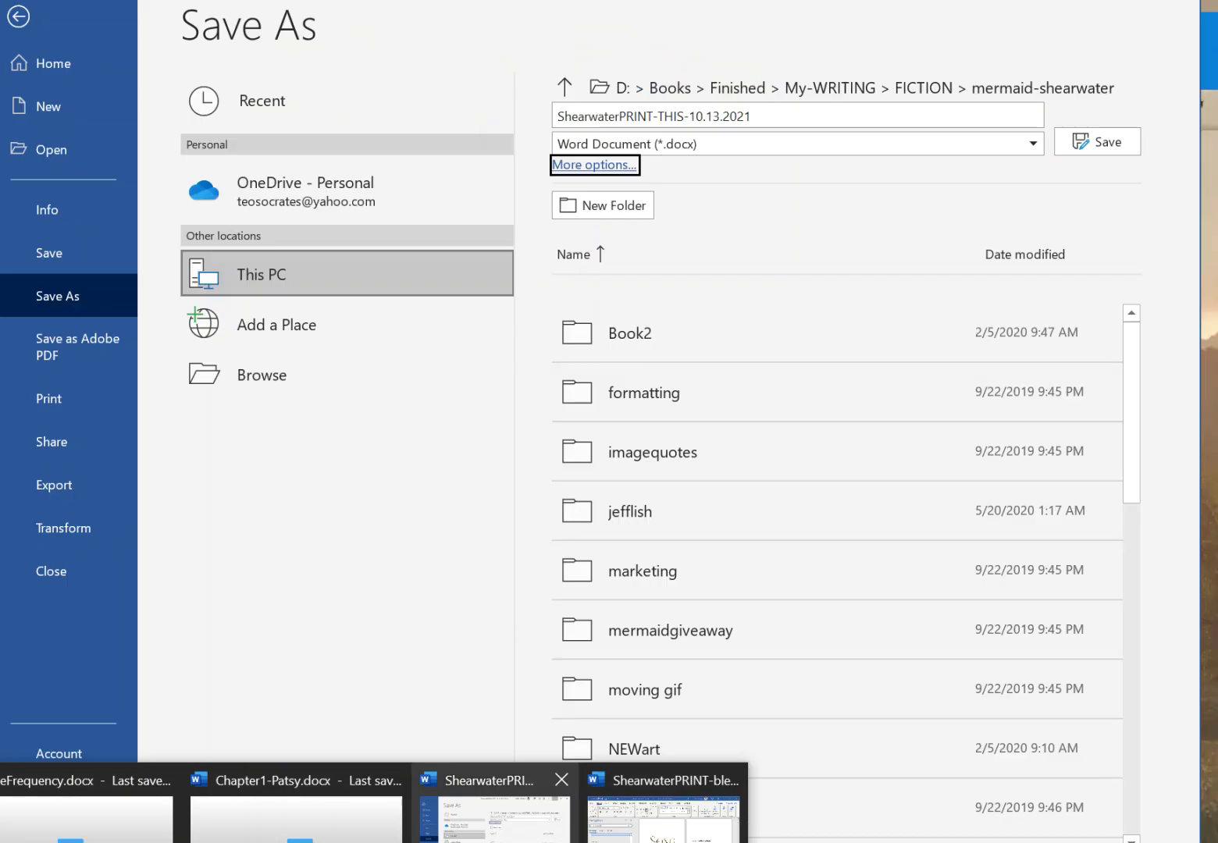
click(531, 831)
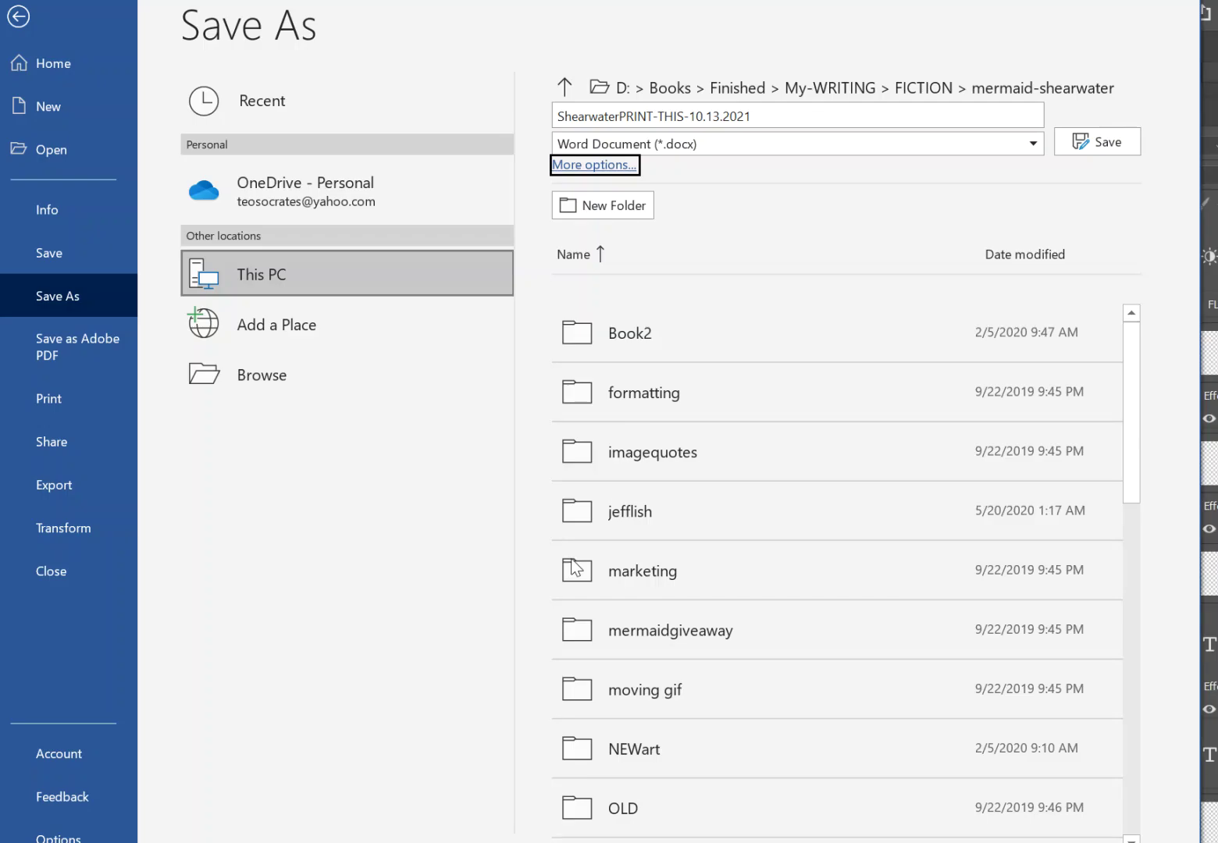
click(18, 16)
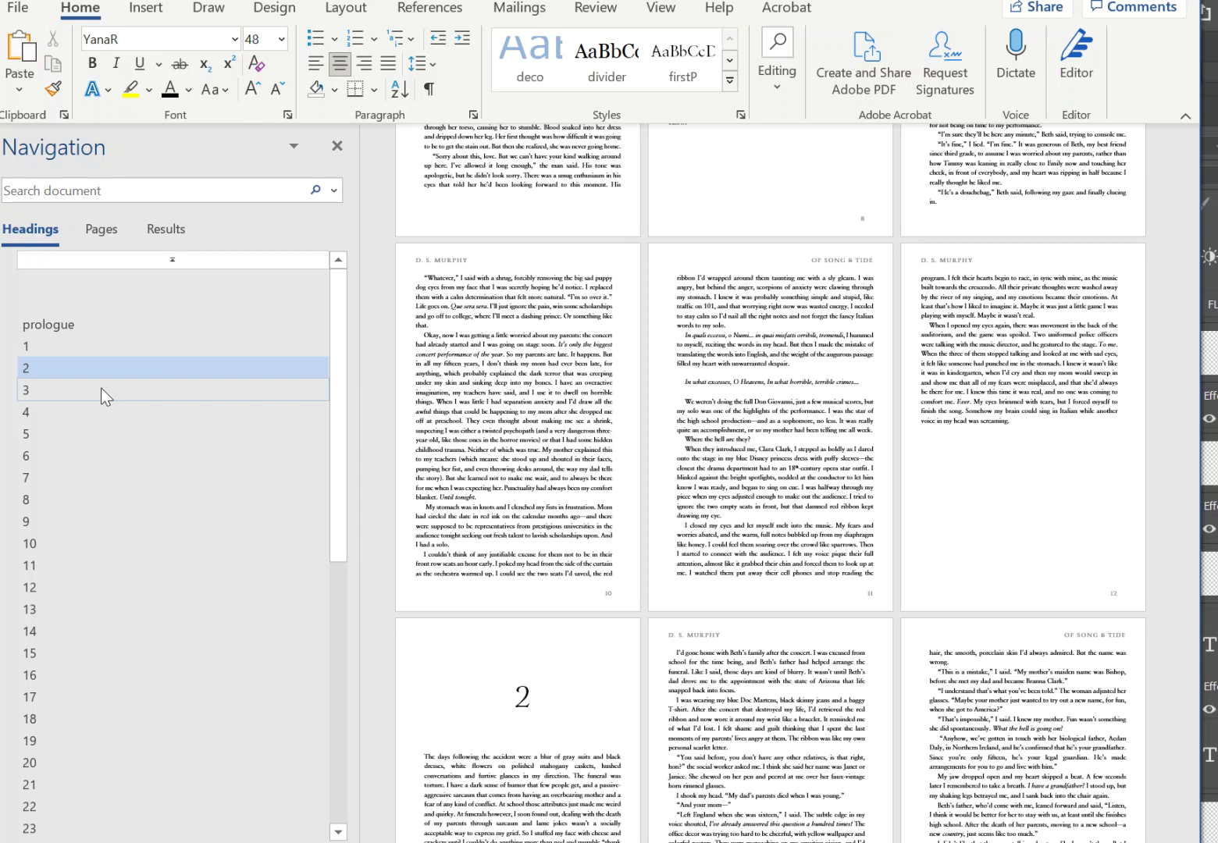
Choose PDF as the save format for ShearwaterPRINT-THIS-10.13.2021, examine the PDF/A compliance option, and leave without saving.
scroll(679, 790, up, 10)
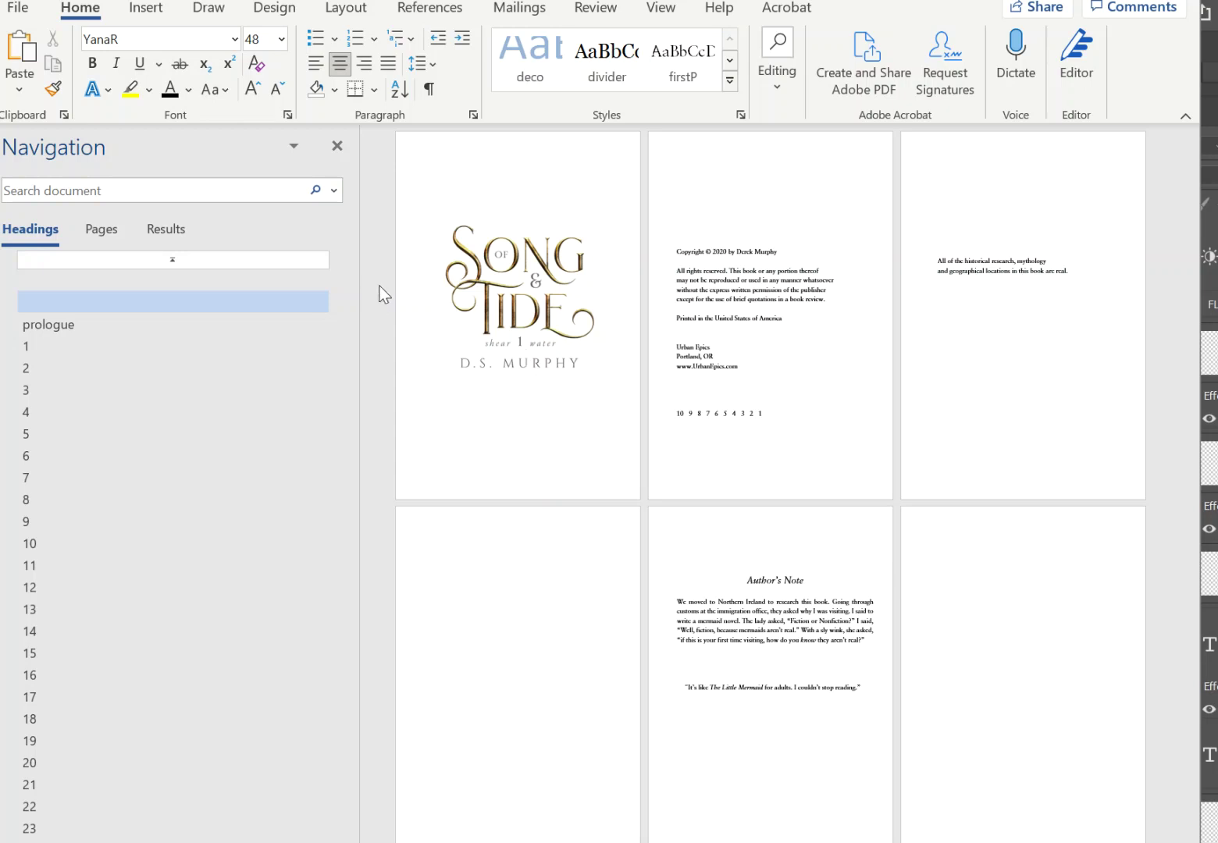
click(21, 18)
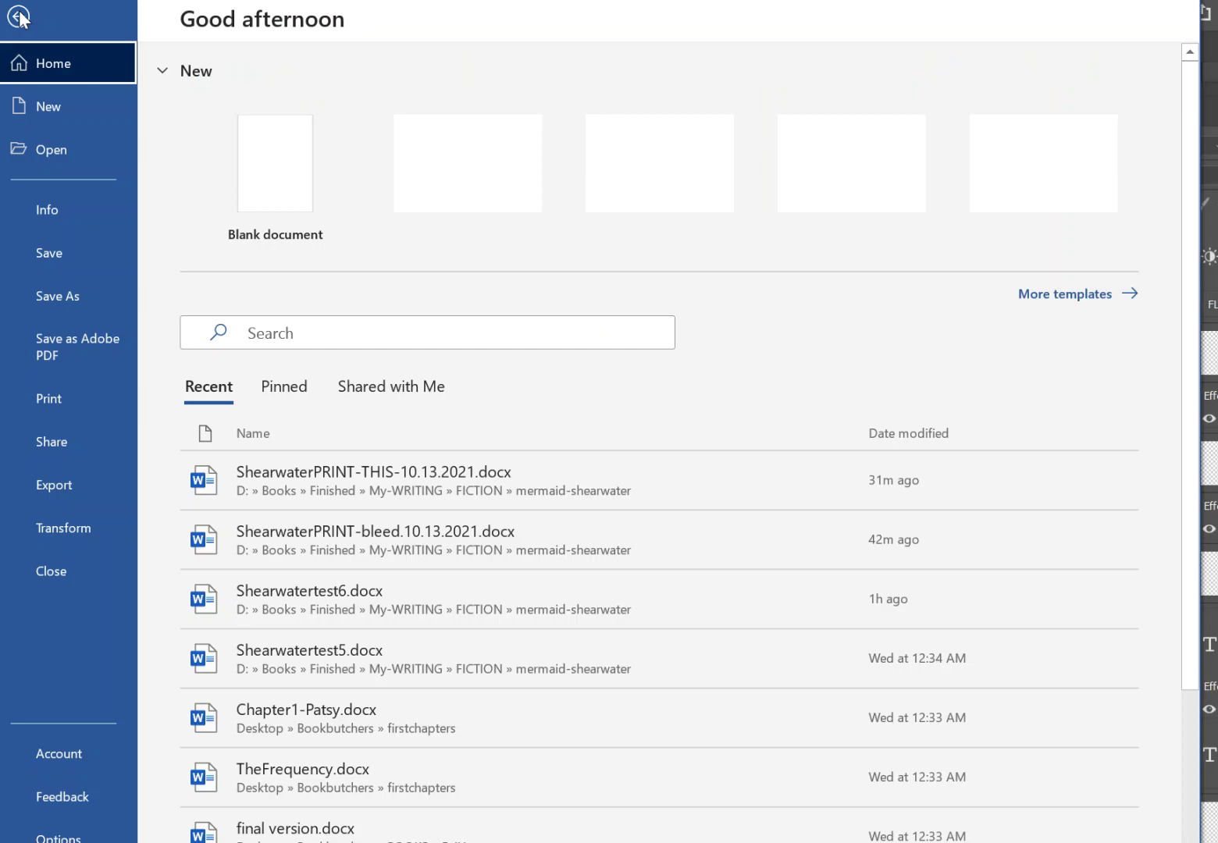
click(86, 305)
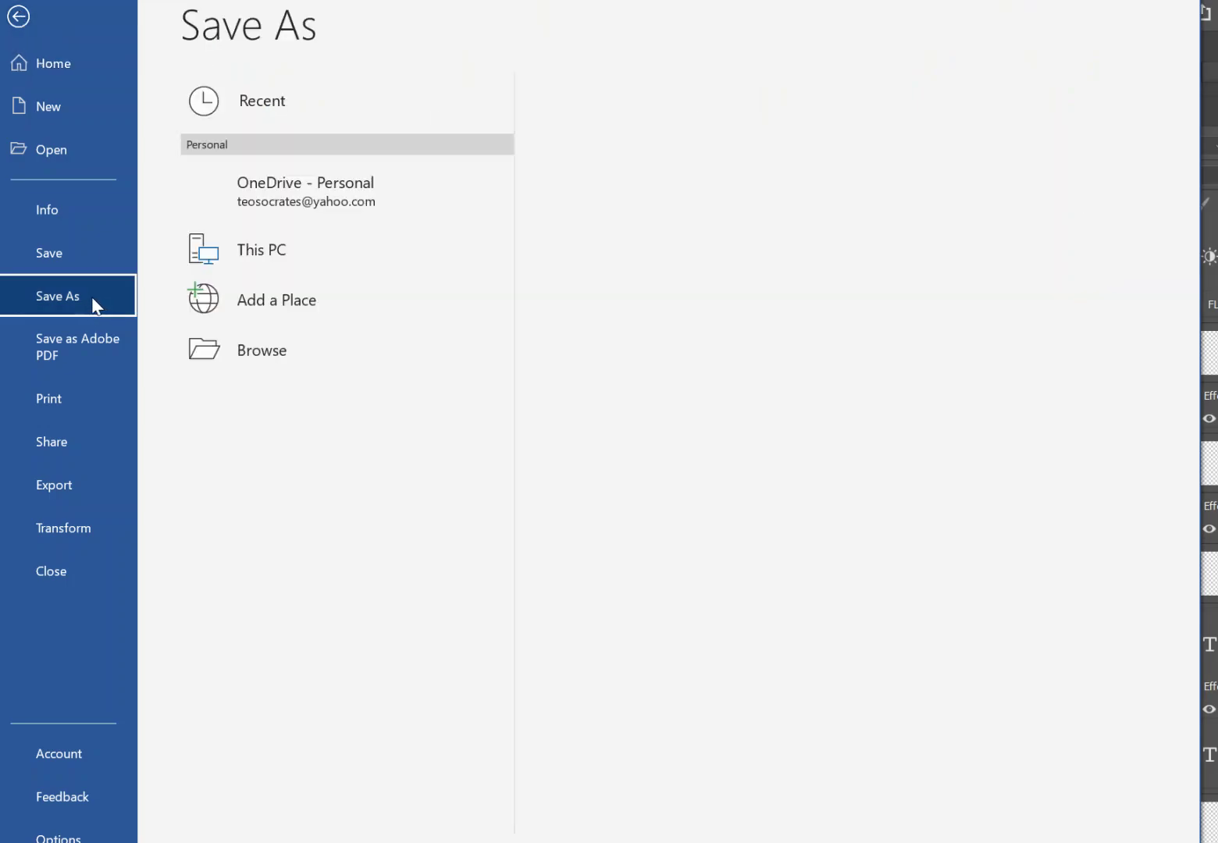
click(437, 248)
click(599, 167)
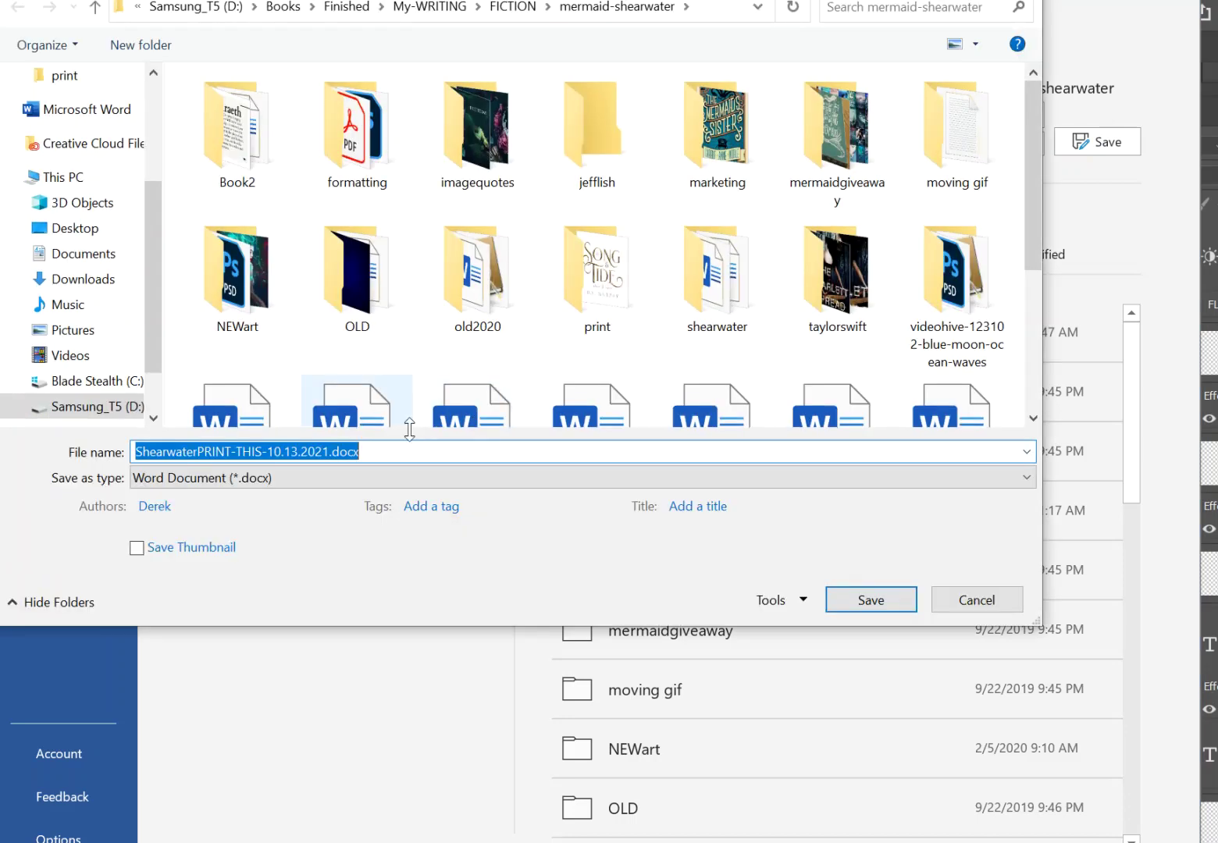
click(367, 479)
click(390, 681)
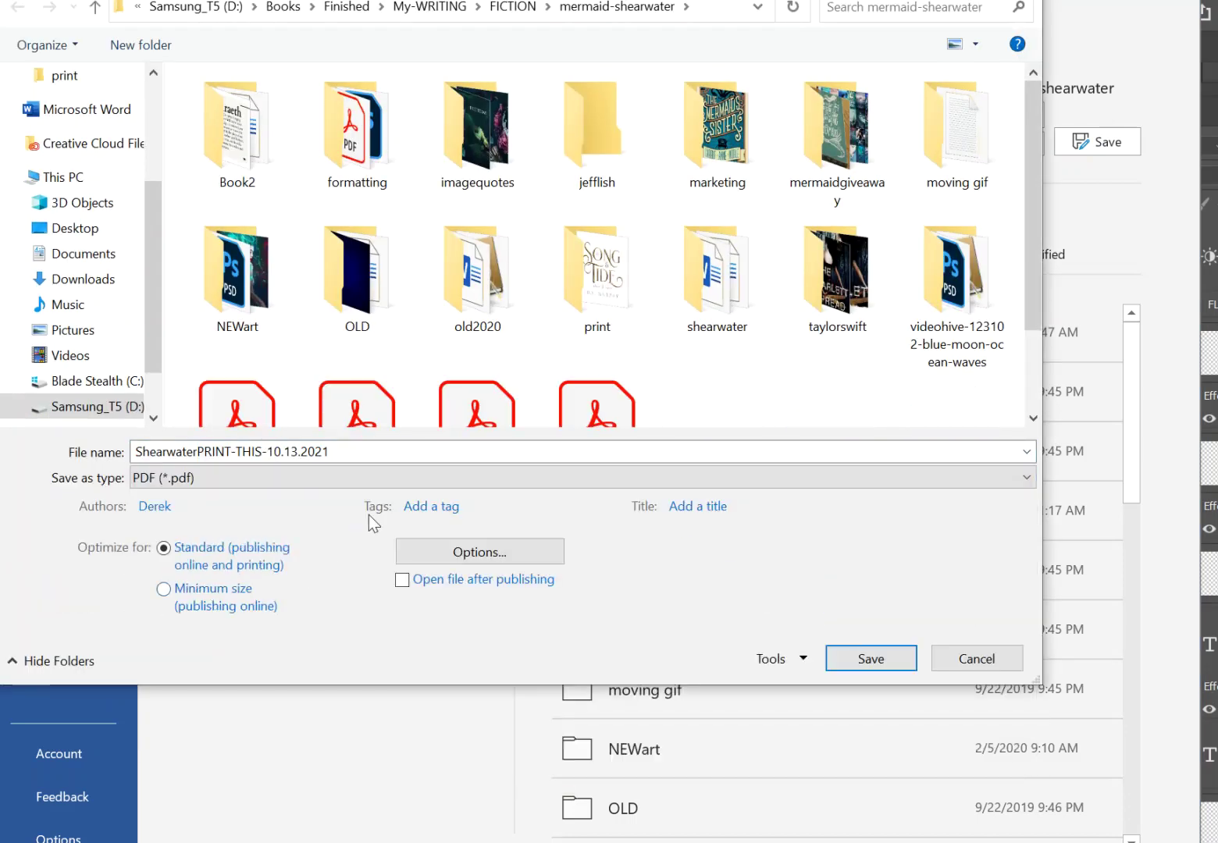
click(489, 554)
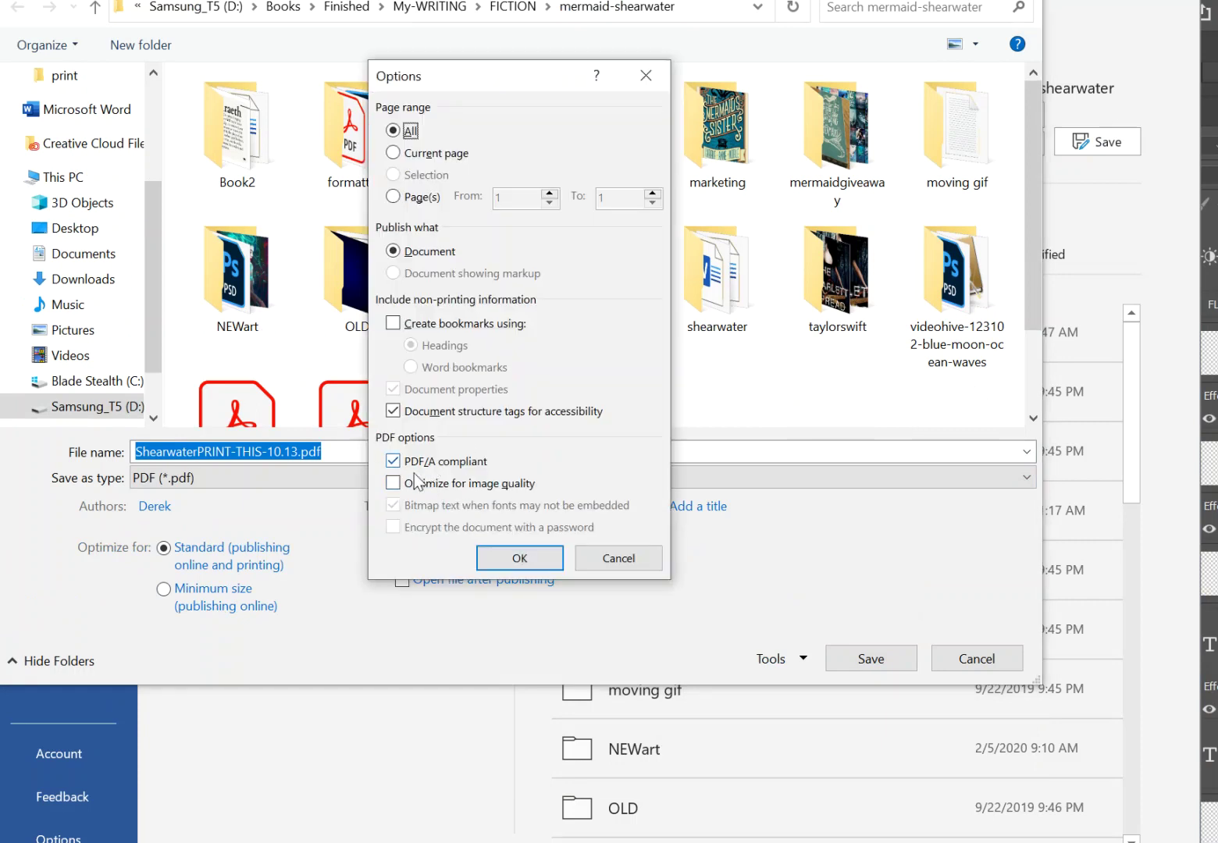
click(614, 559)
click(960, 656)
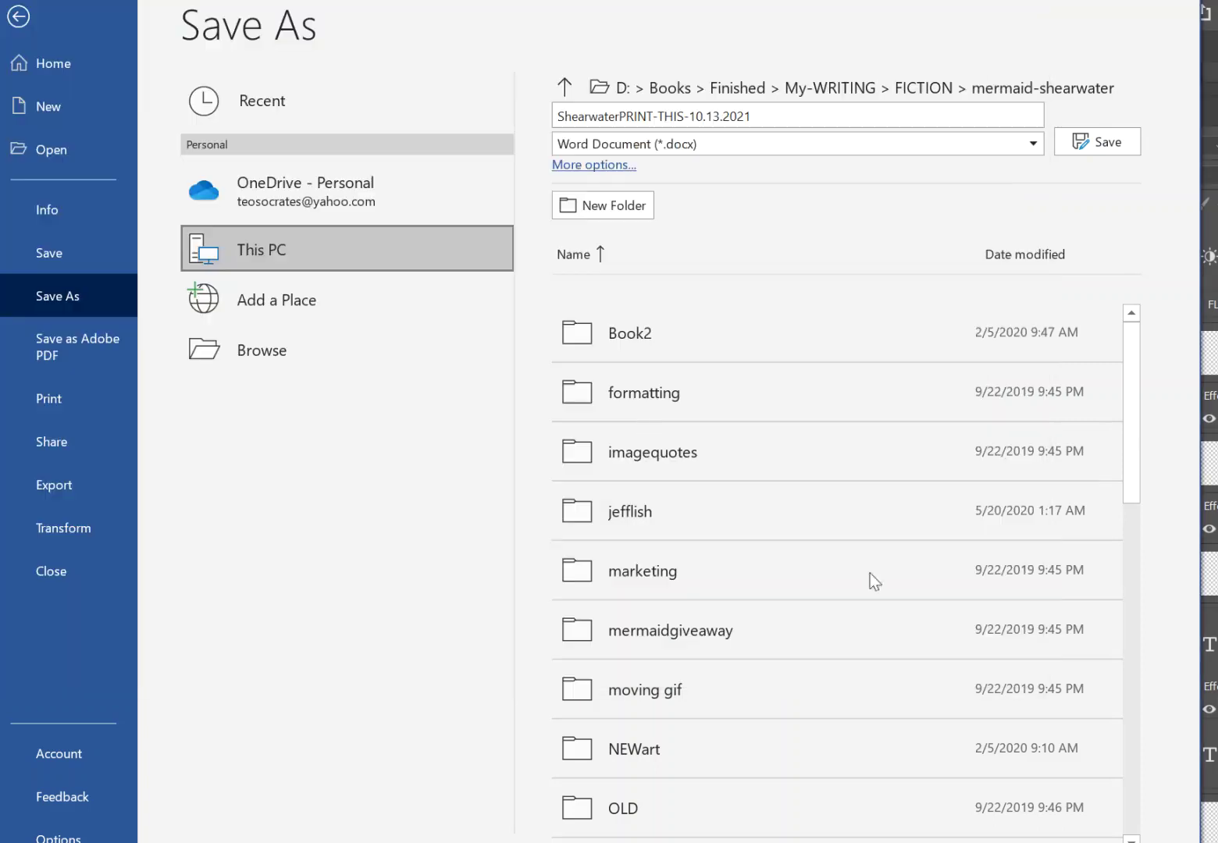
click(19, 17)
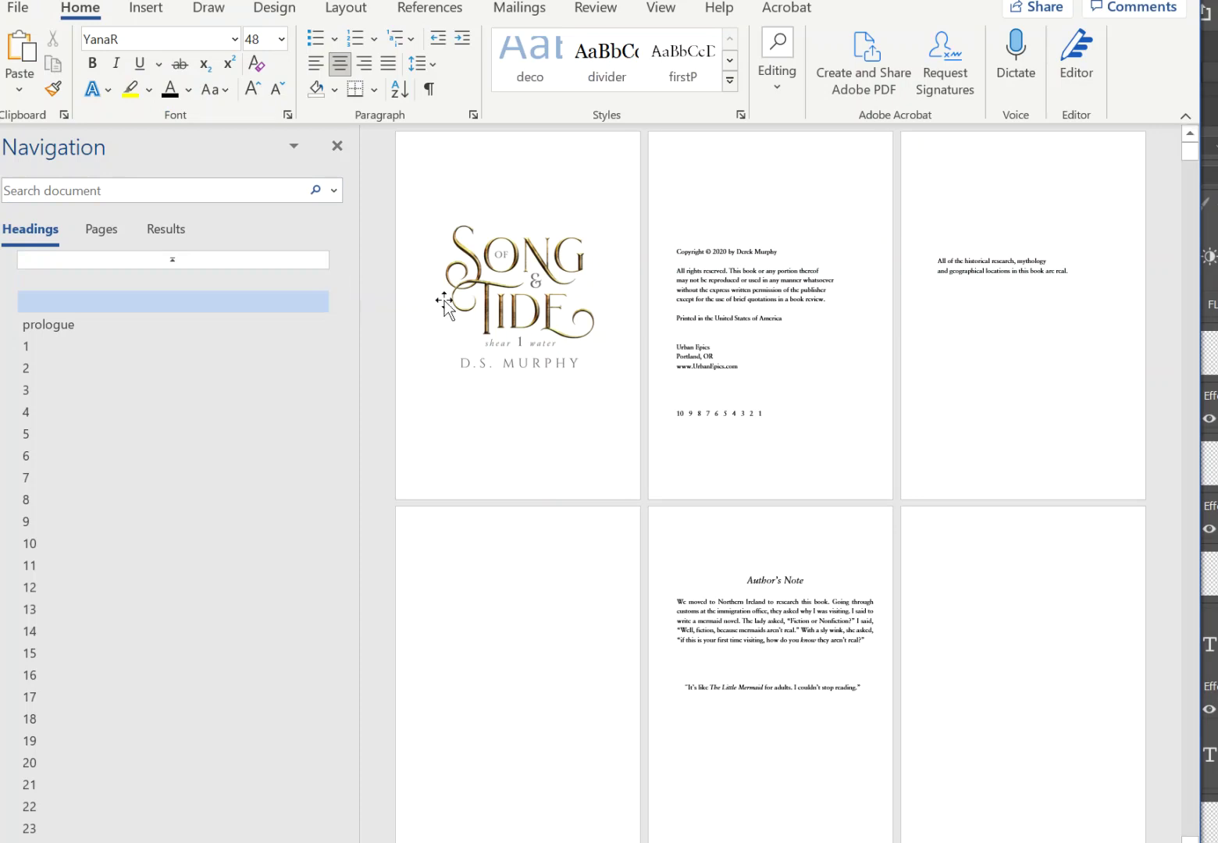
Open the chapter 1 page headers, inspect the author name on the even pages, and return to the body text.
click(51, 349)
scroll(732, 357, down, 2)
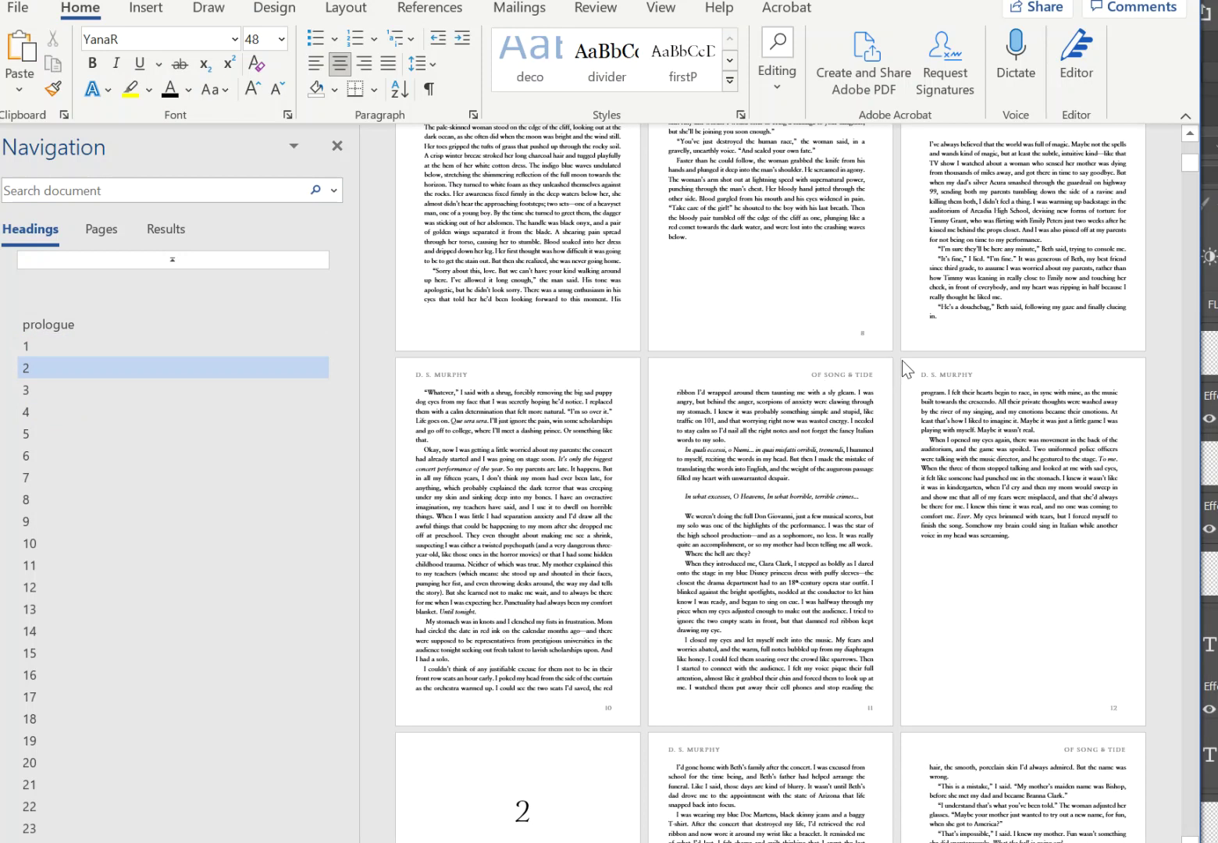
click(936, 375)
double_click(936, 374)
drag(974, 375, 917, 374)
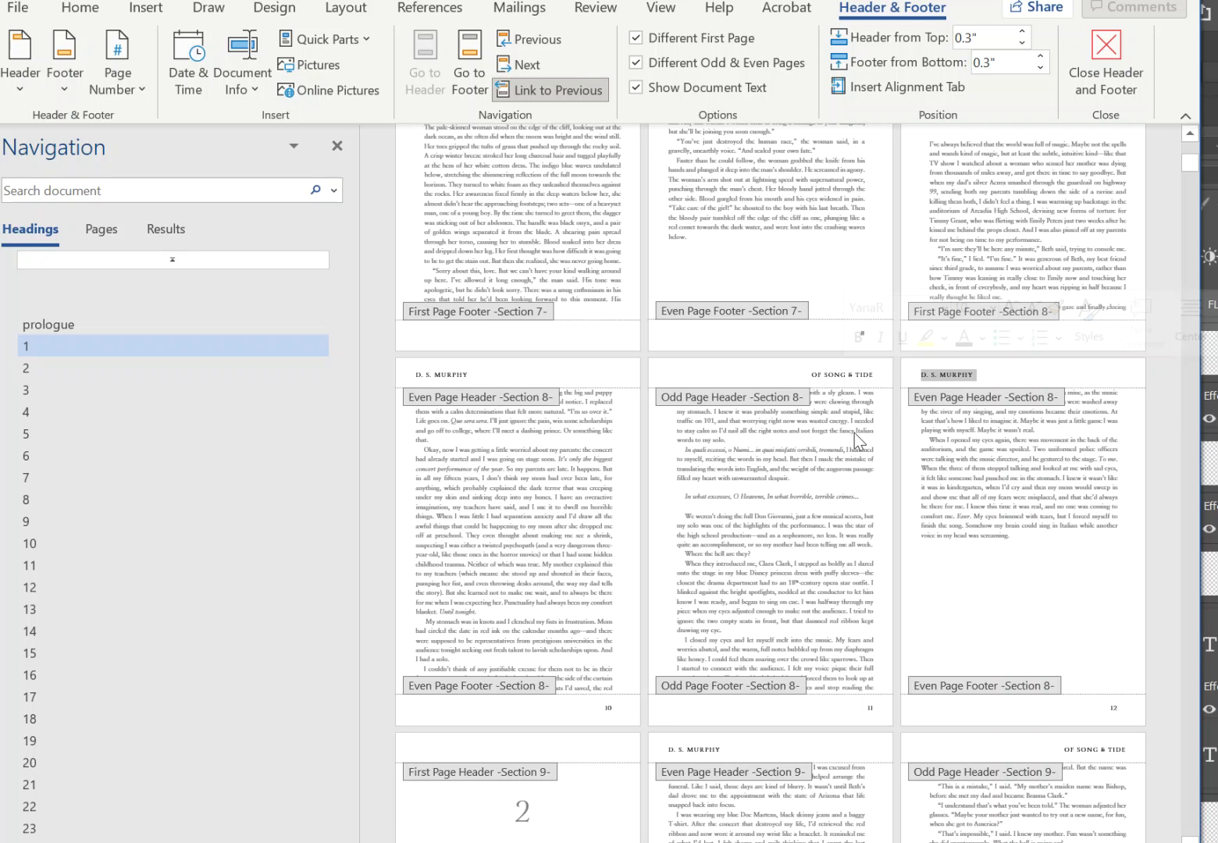
click(471, 374)
drag(470, 374, 418, 375)
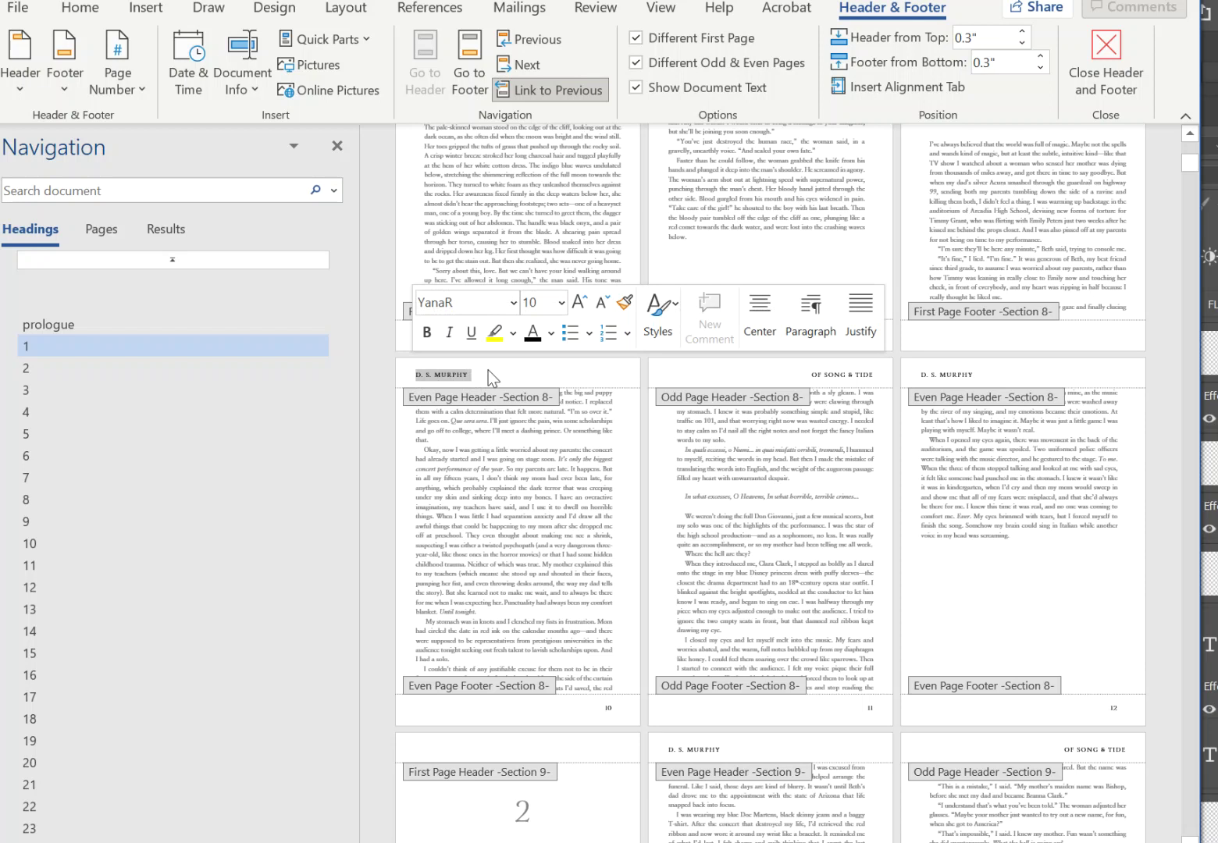
click(486, 371)
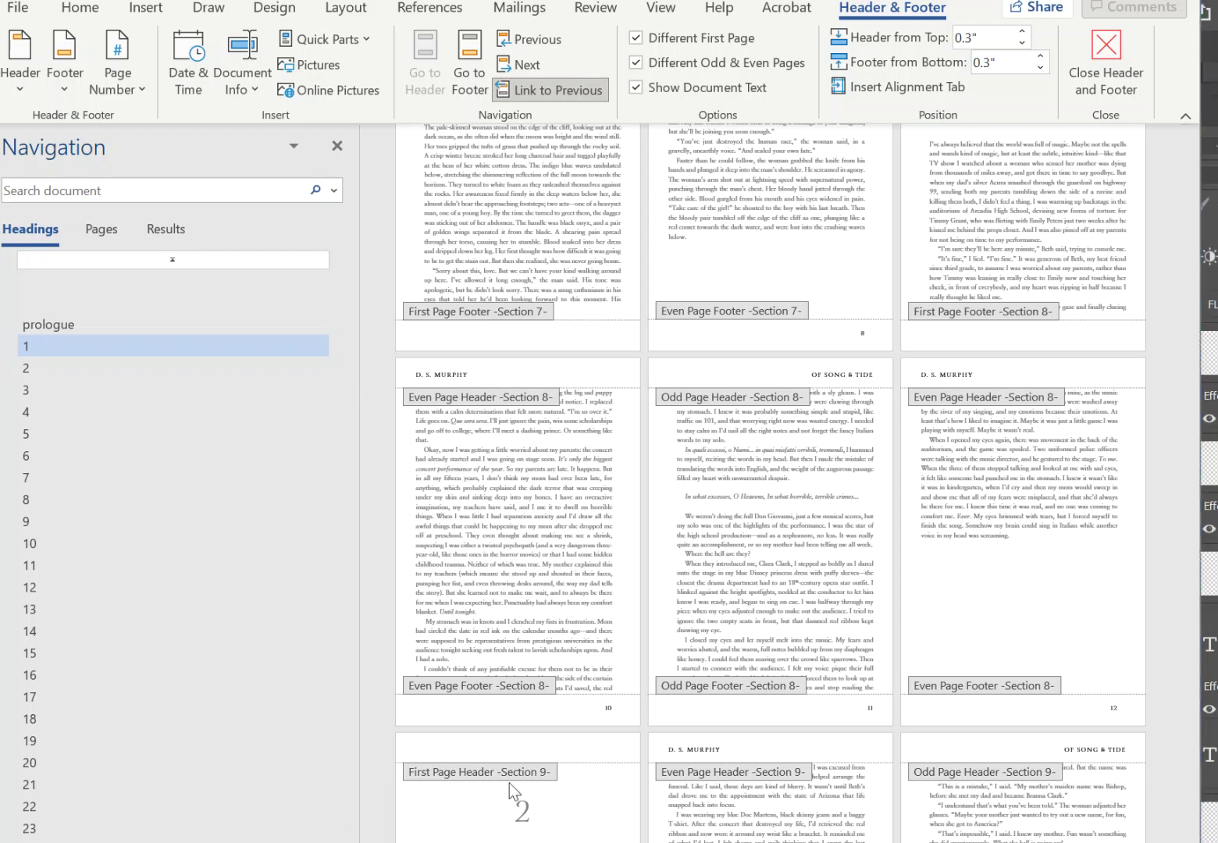
double_click(501, 482)
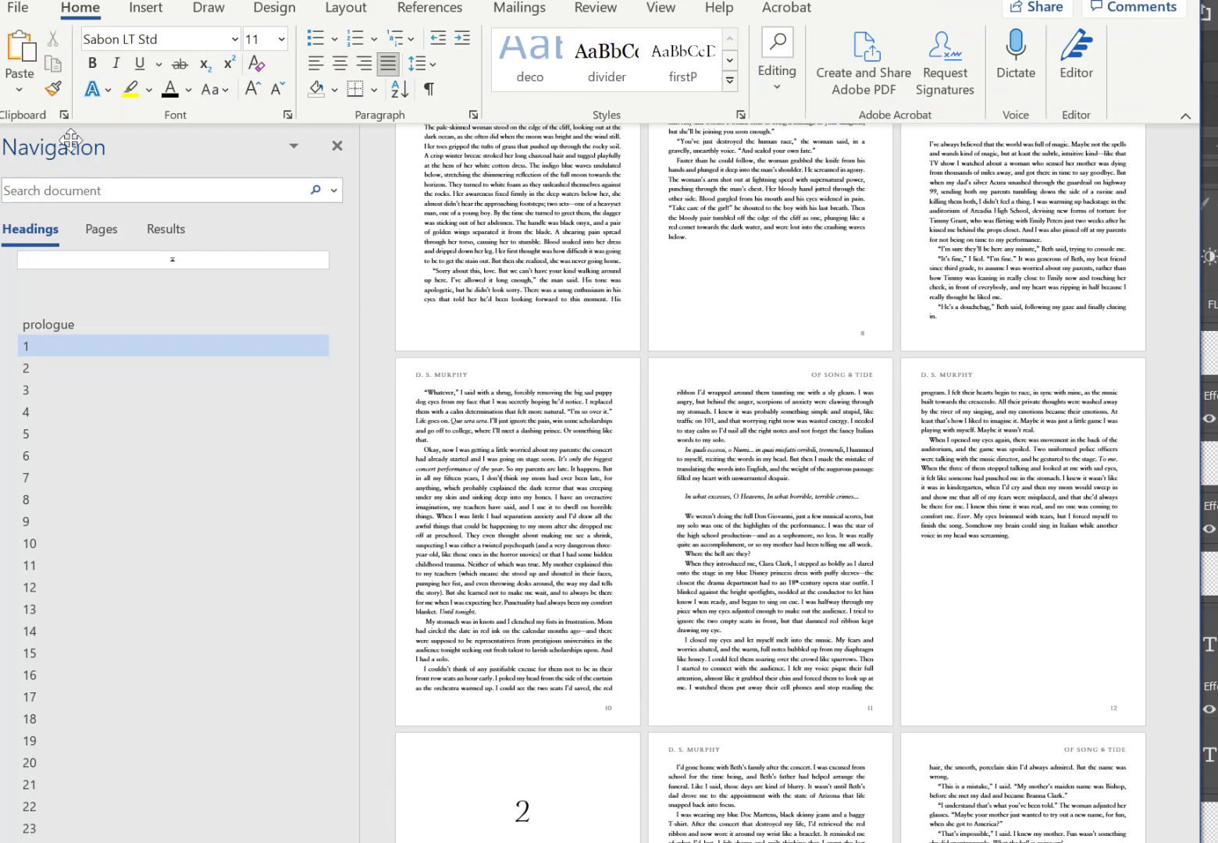
click(19, 9)
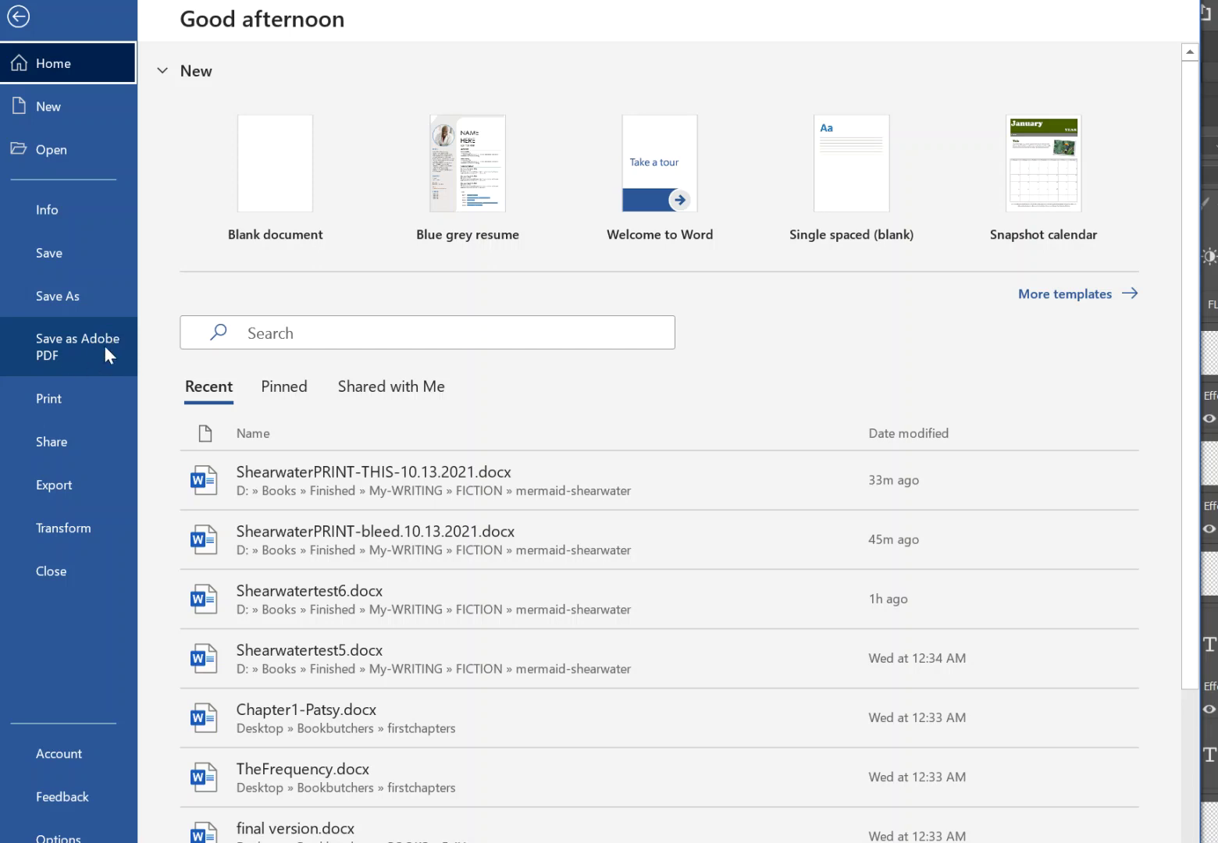
click(18, 16)
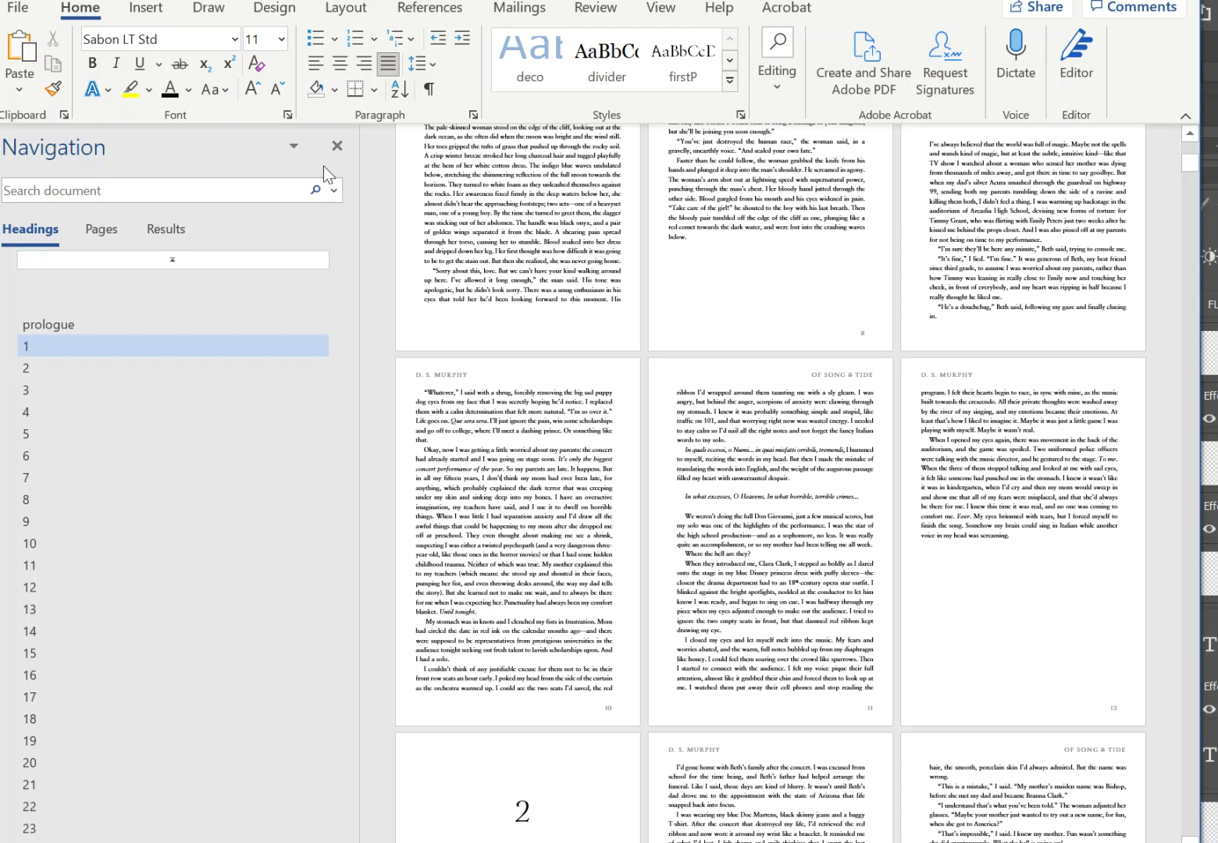
click(19, 8)
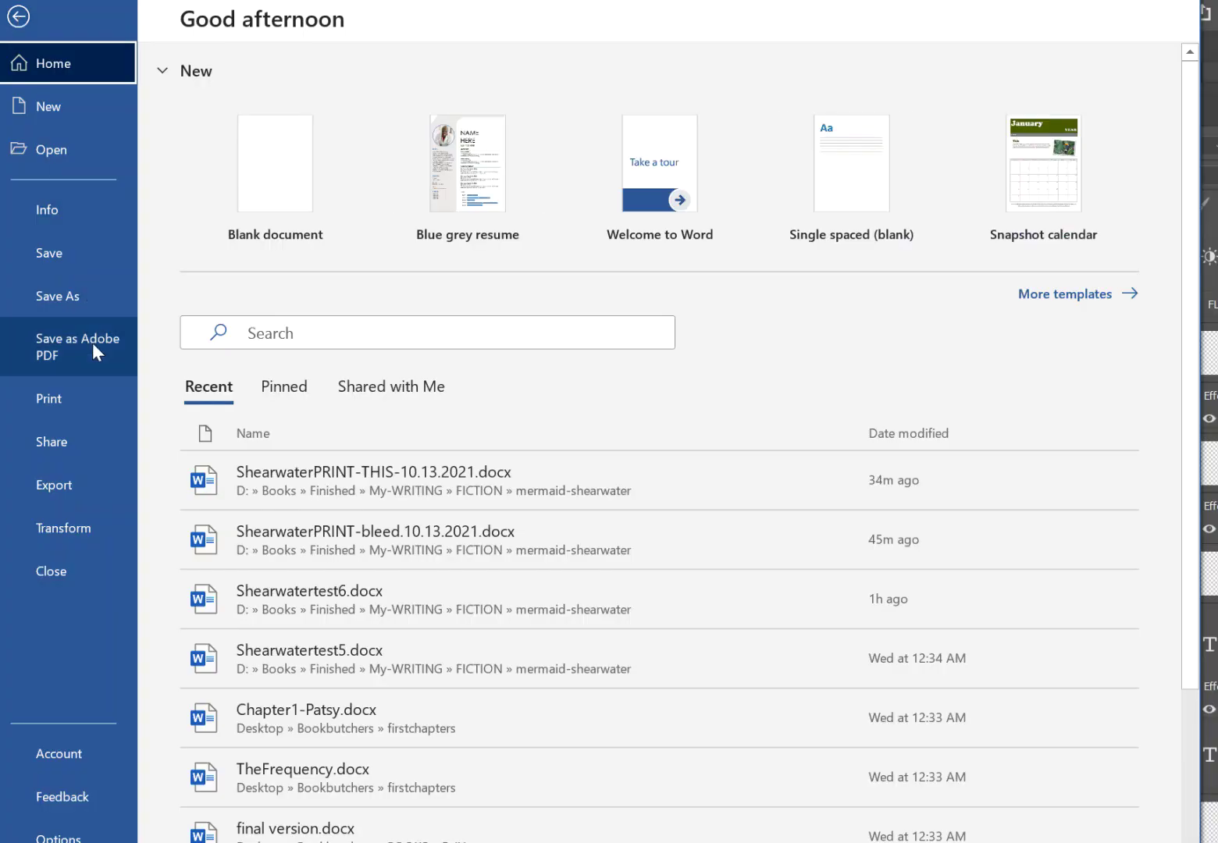
click(18, 15)
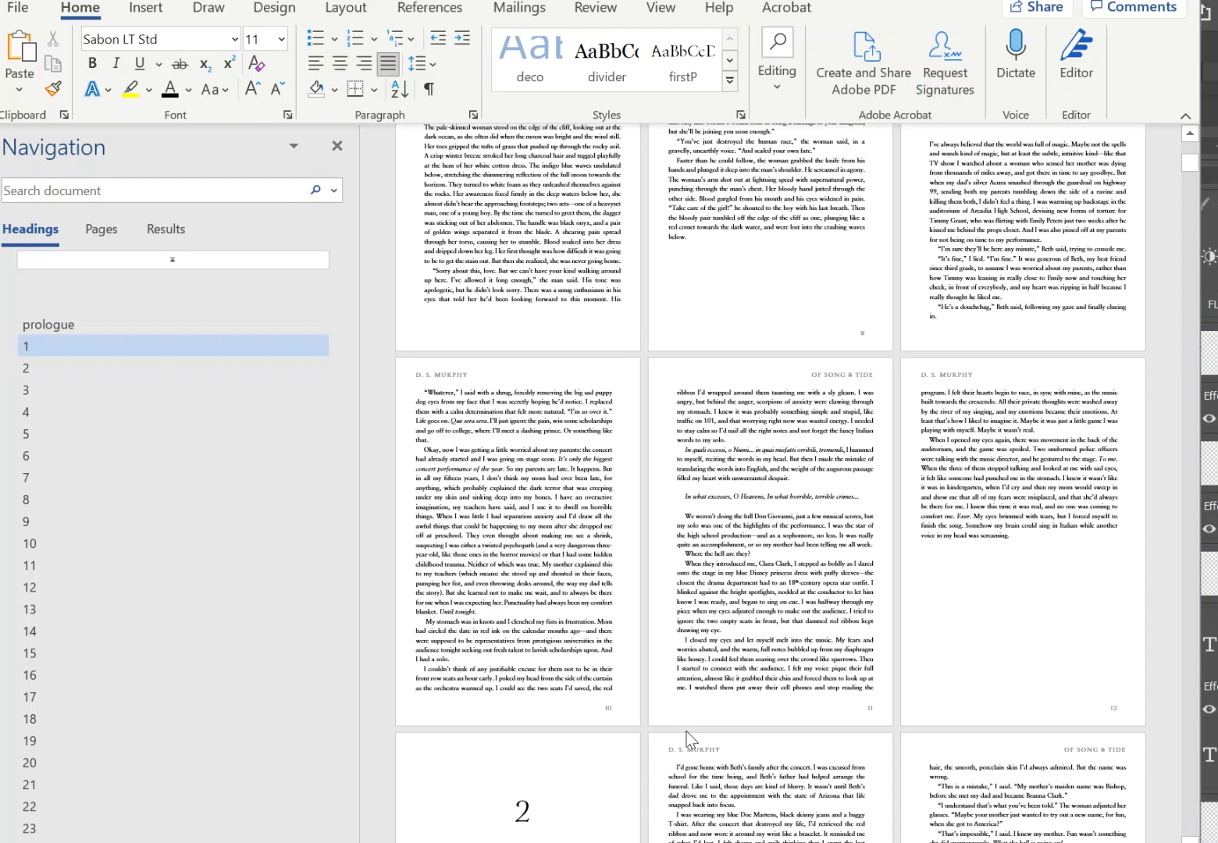
Switch to Acrobat and browse Shearwatertest6.pdf back to page 74 to check the exported interior.
key(alt+Tab)
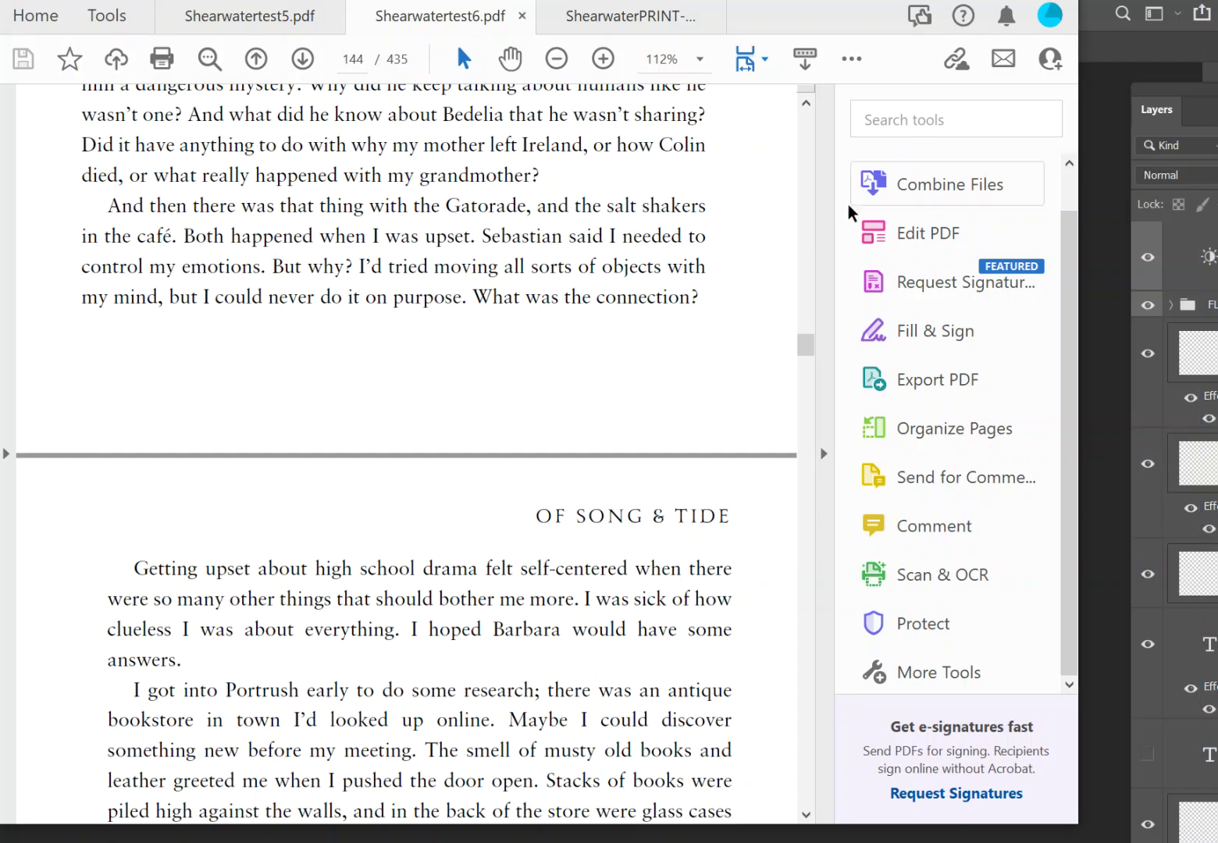
scroll(807, 361, up, 3)
drag(806, 361, 822, 278)
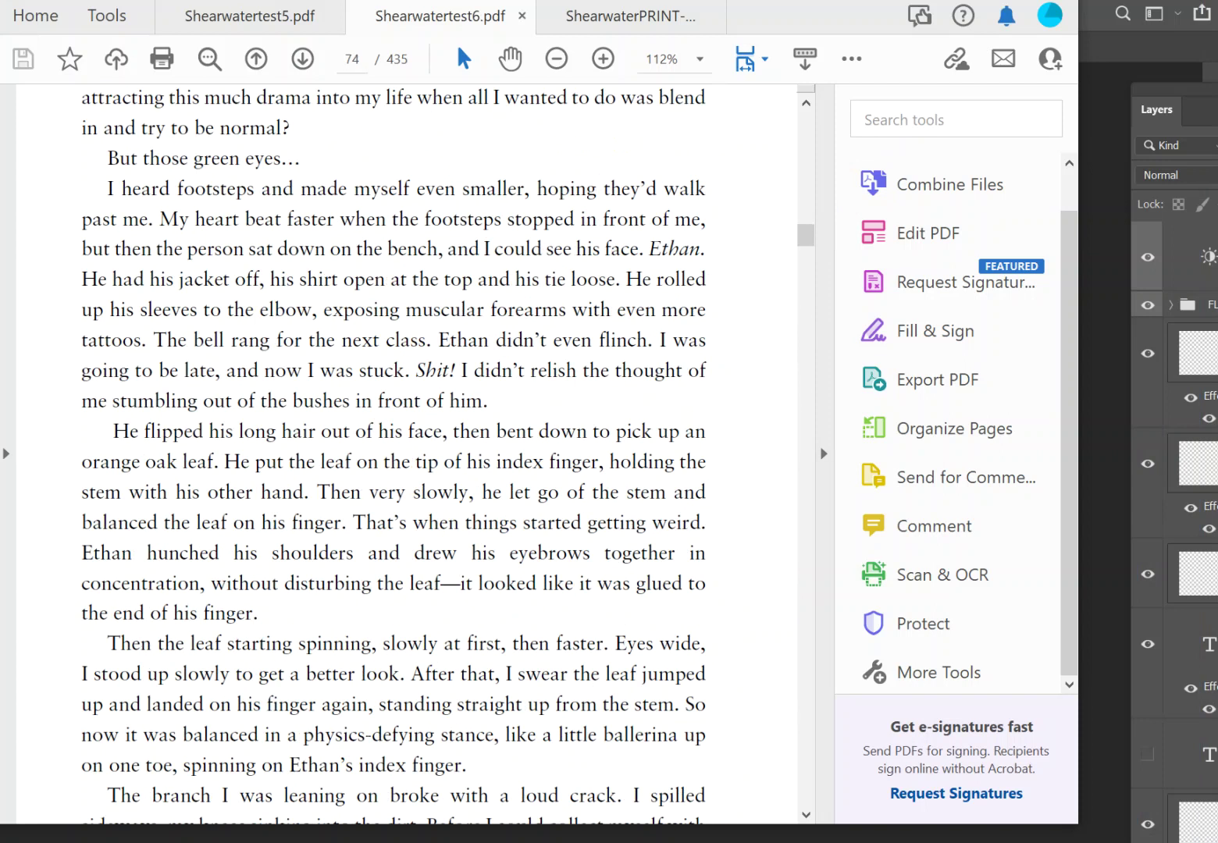
Switch to the KDP hardcover content page in the browser and set the cover finish to Glossy.
key(alt+Tab)
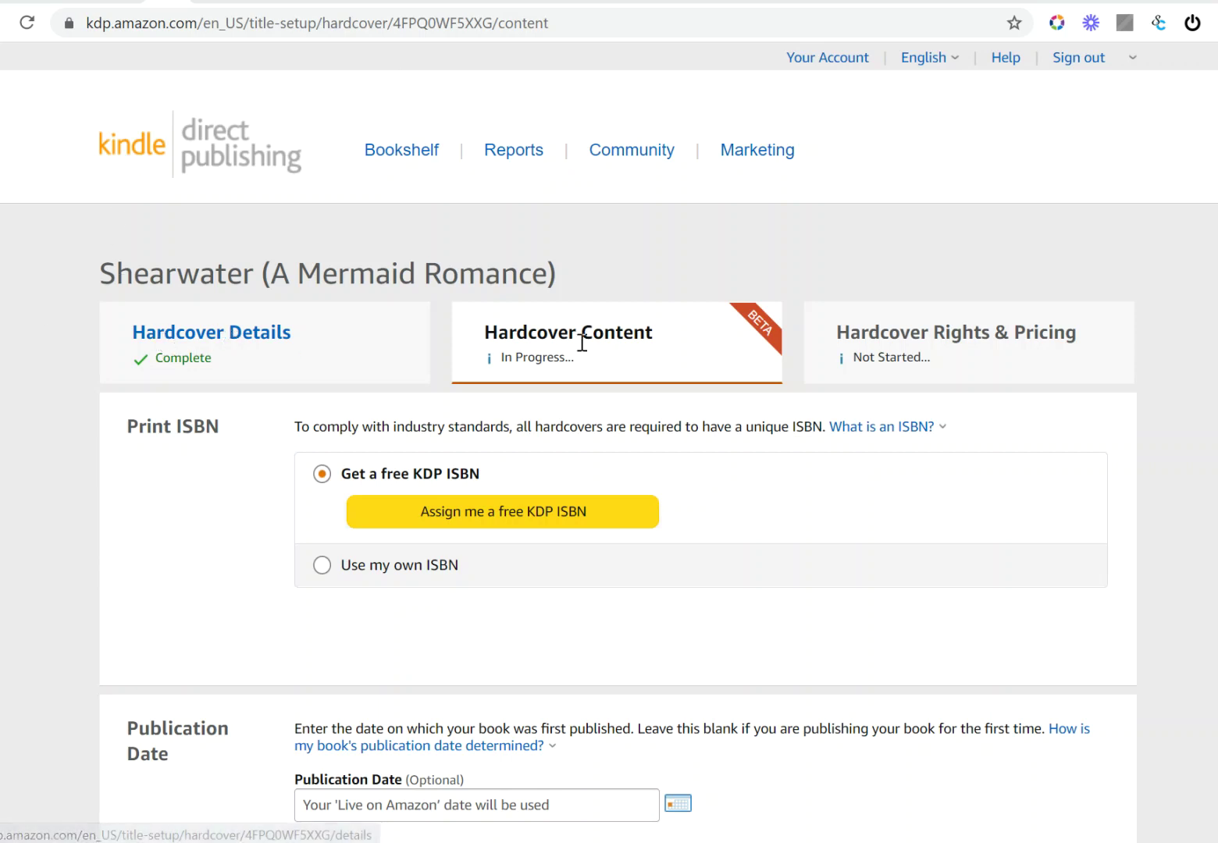
scroll(504, 375, down, 3)
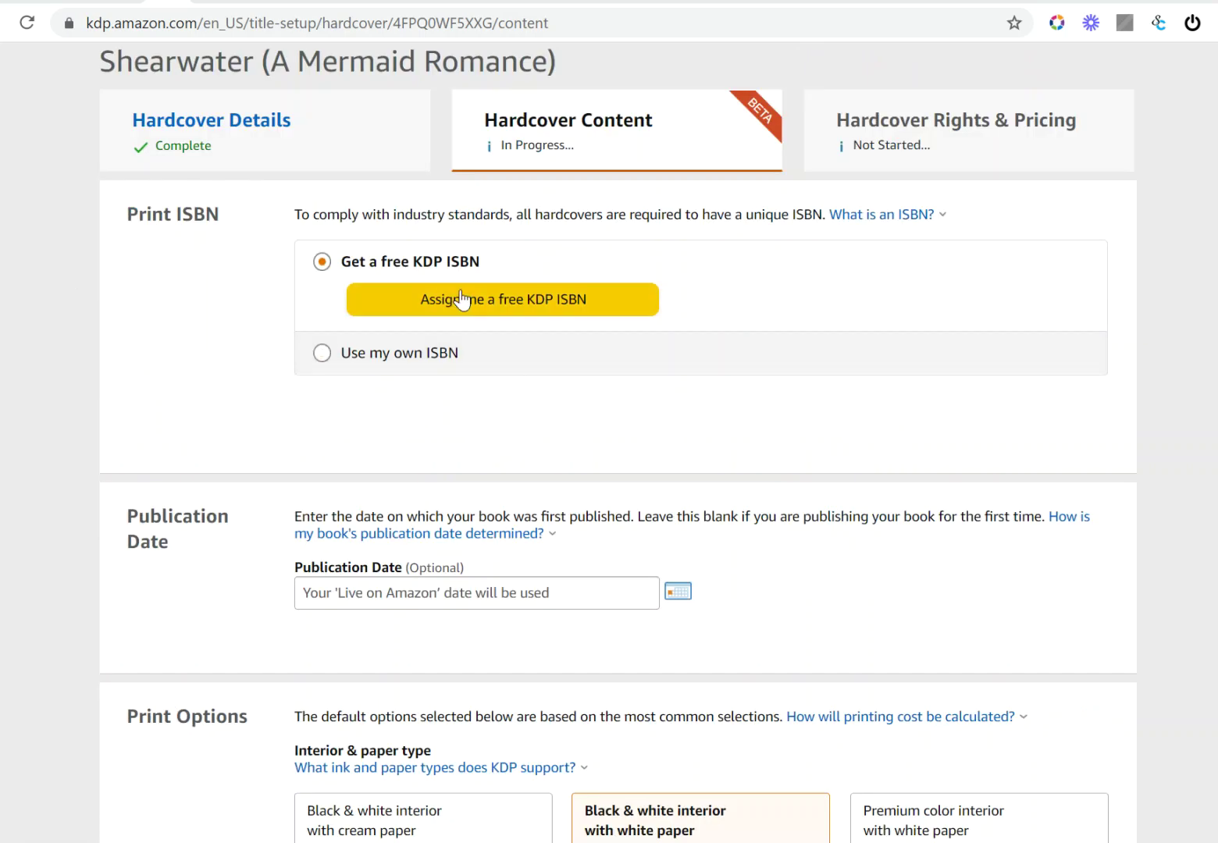
scroll(457, 403, down, 3)
scroll(457, 402, down, 3)
scroll(457, 403, down, 3)
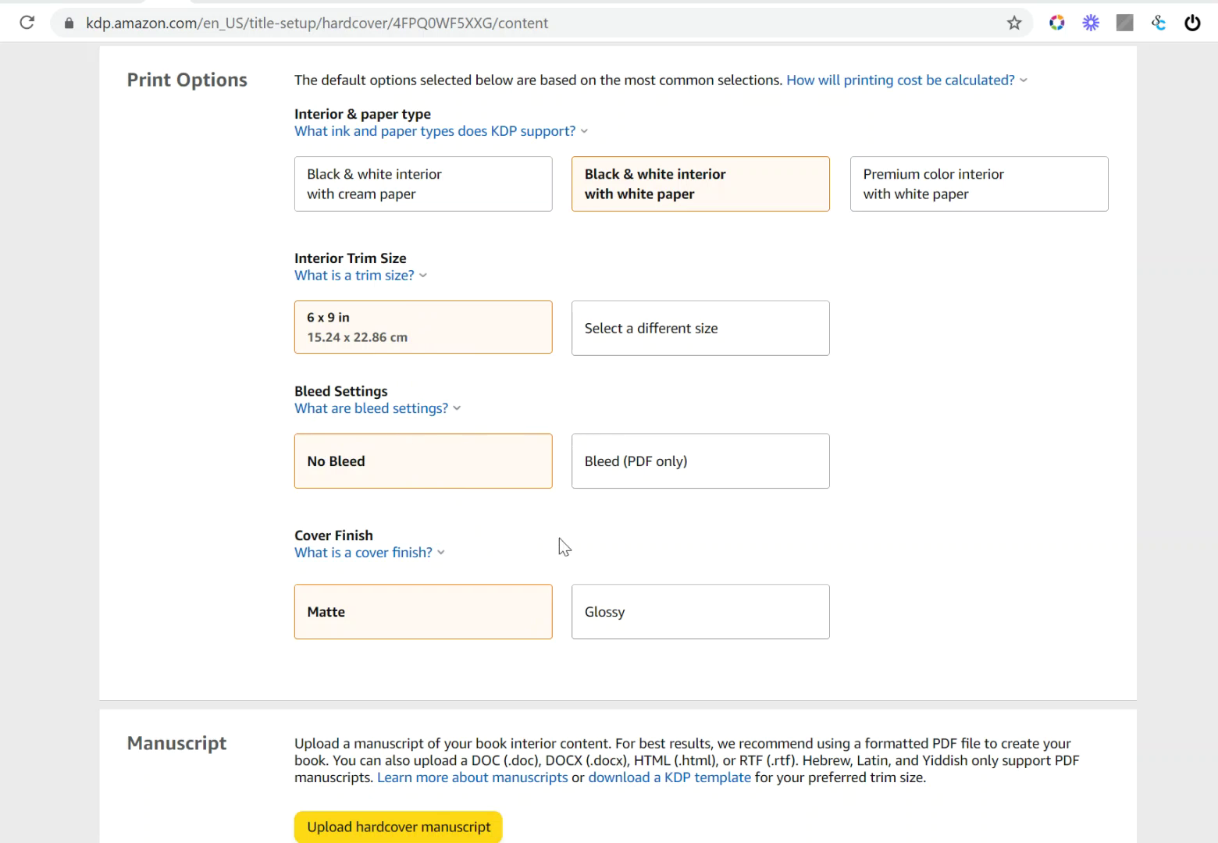
click(644, 625)
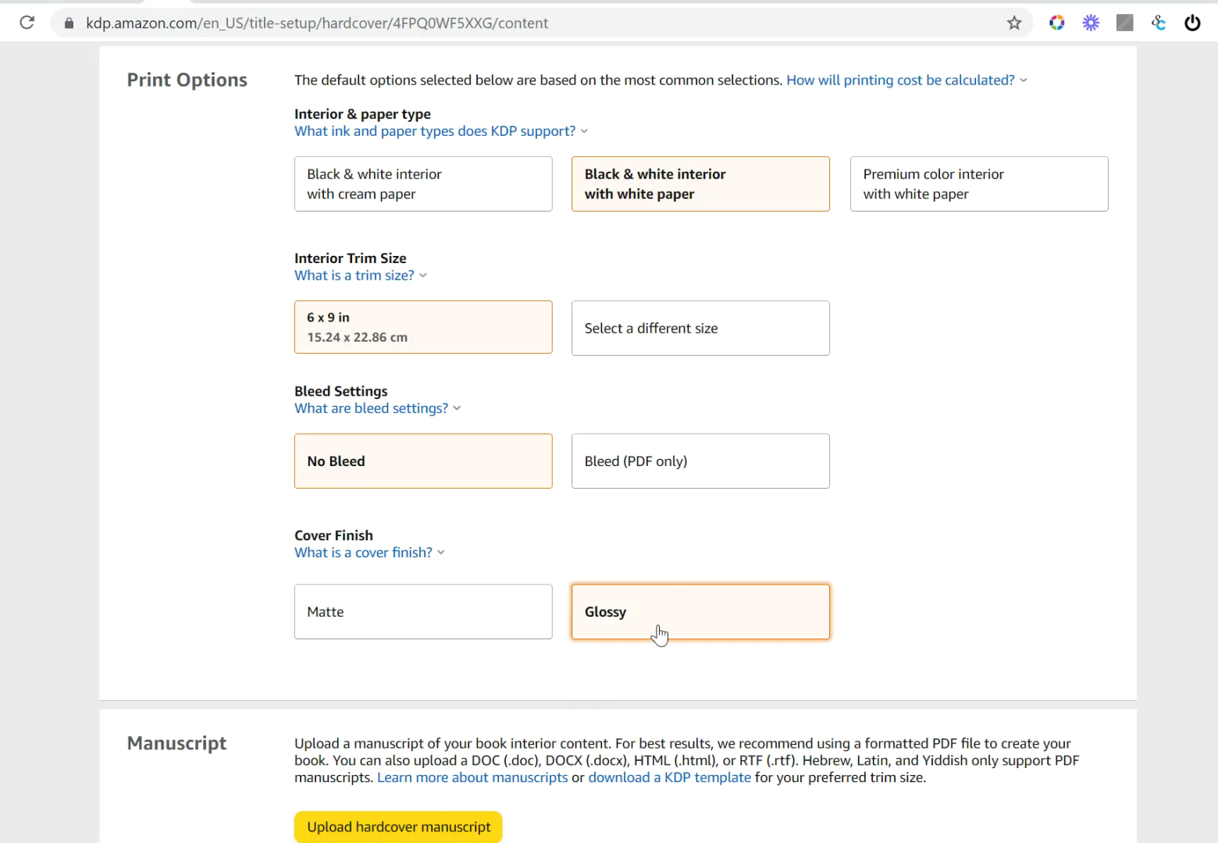
Set the hardcover's bleed setting to Bleed (PDF only), keeping the cover finish on Glossy.
click(629, 610)
click(622, 469)
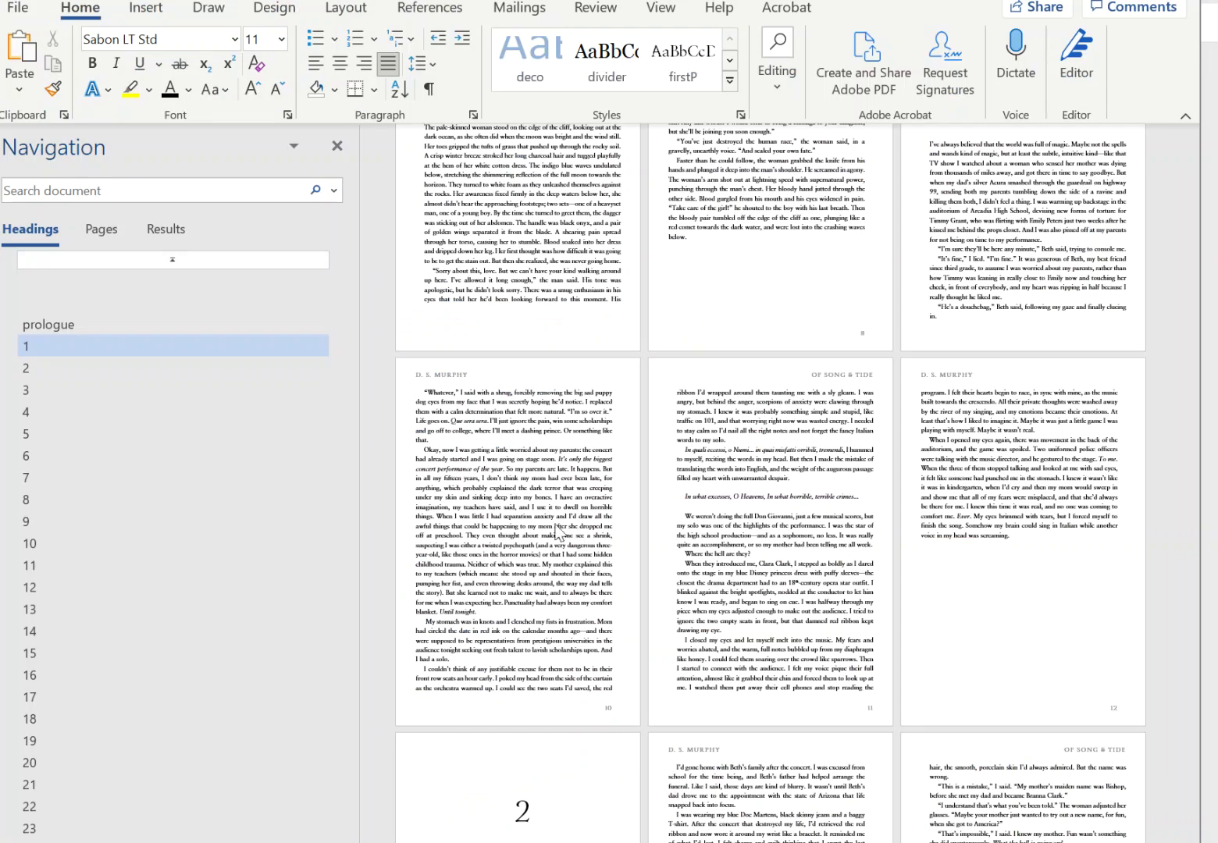
Switch to the plain ShearwaterPRINT document in Word and examine the page layout of chapters 1 to 3 and the chapter headings.
scroll(582, 517, down, 3)
scroll(581, 517, down, 8)
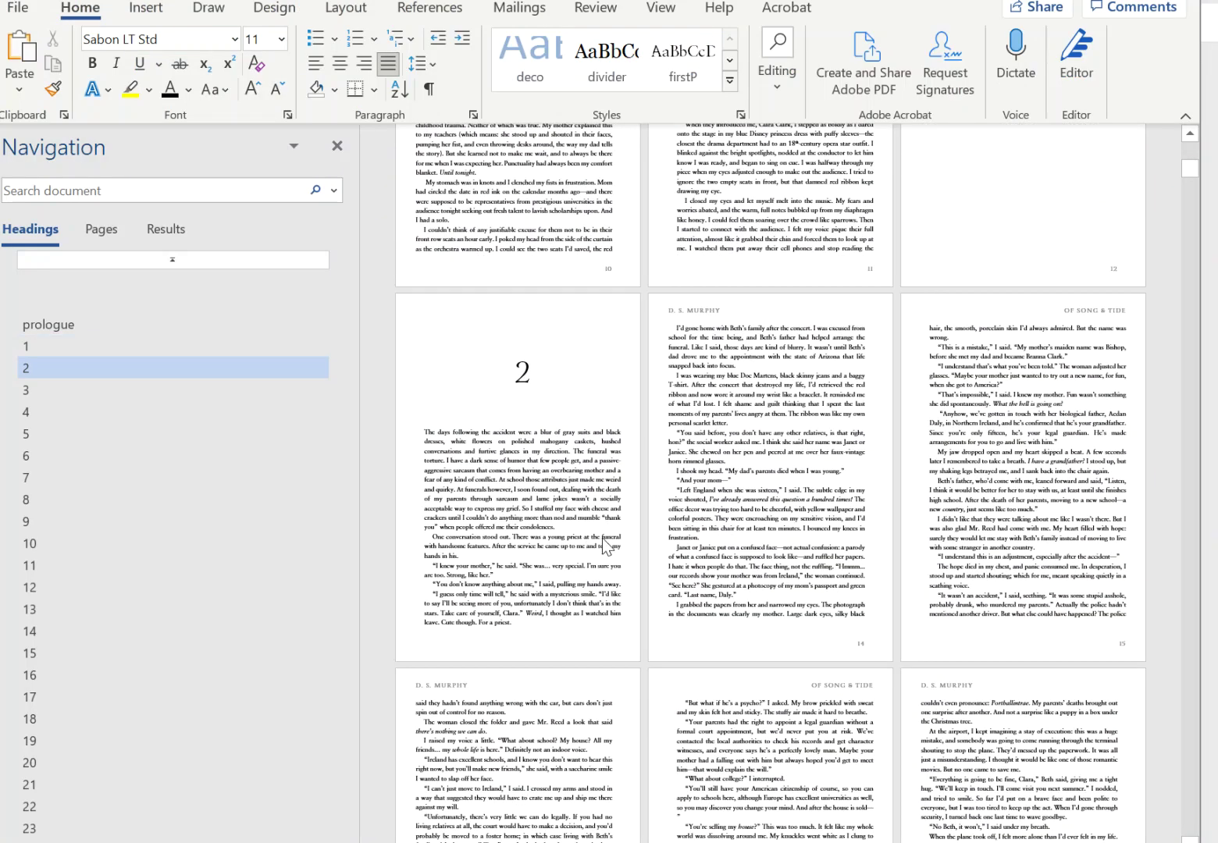
scroll(763, 532, down, 12)
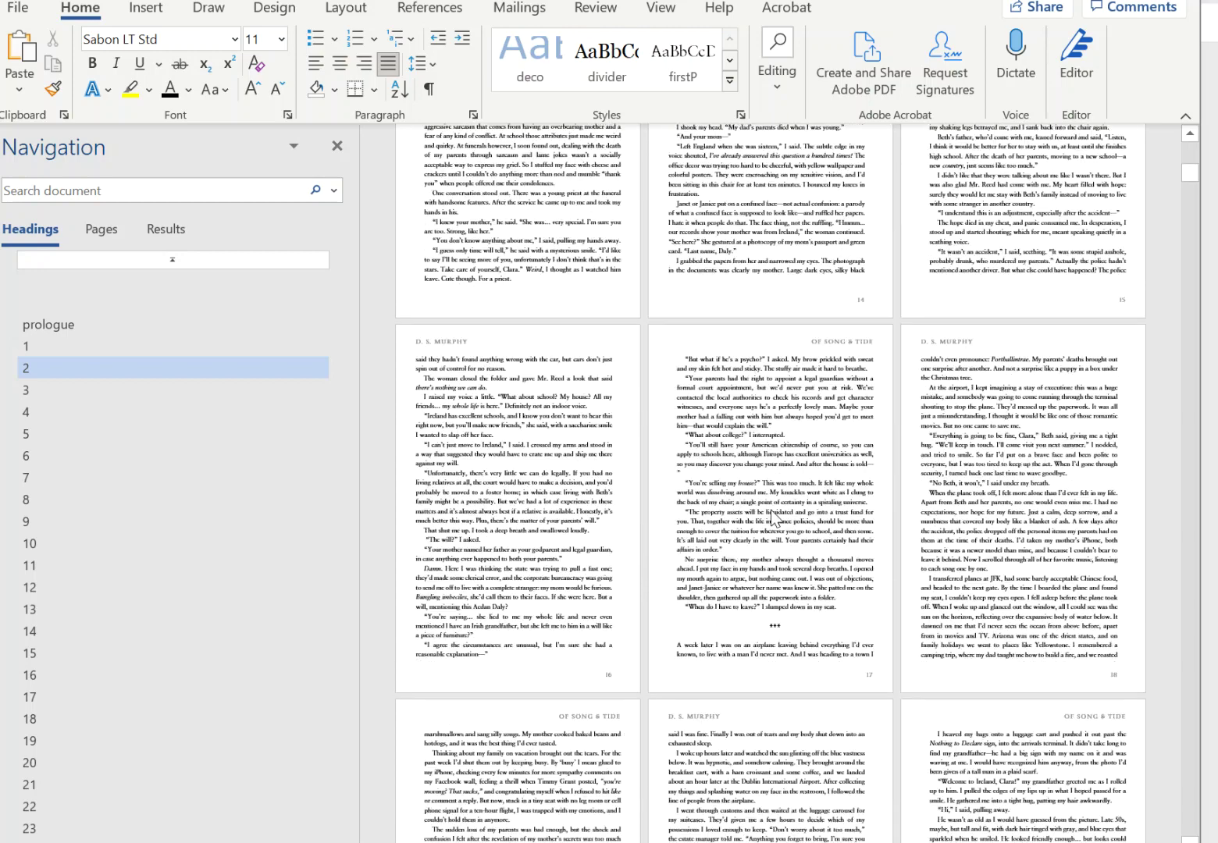
scroll(763, 531, up, 11)
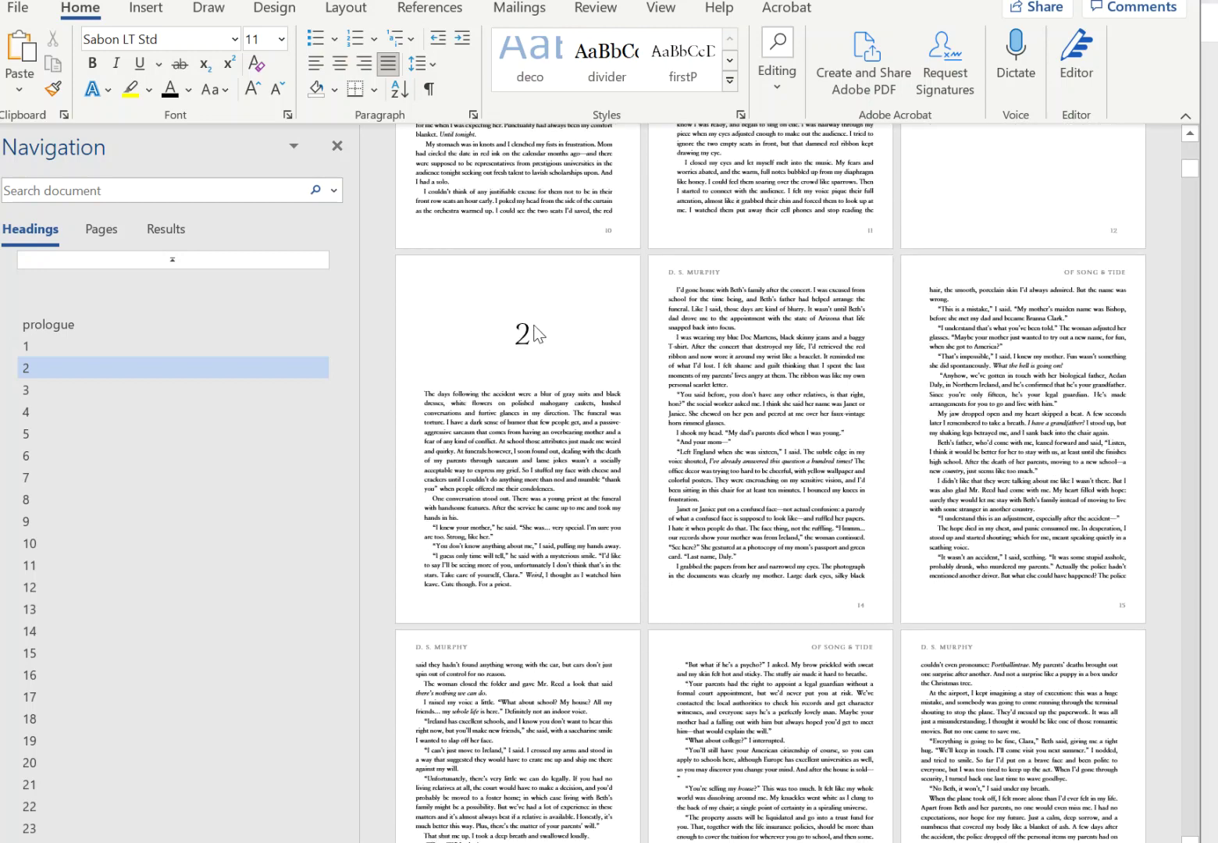
scroll(775, 518, down, 20)
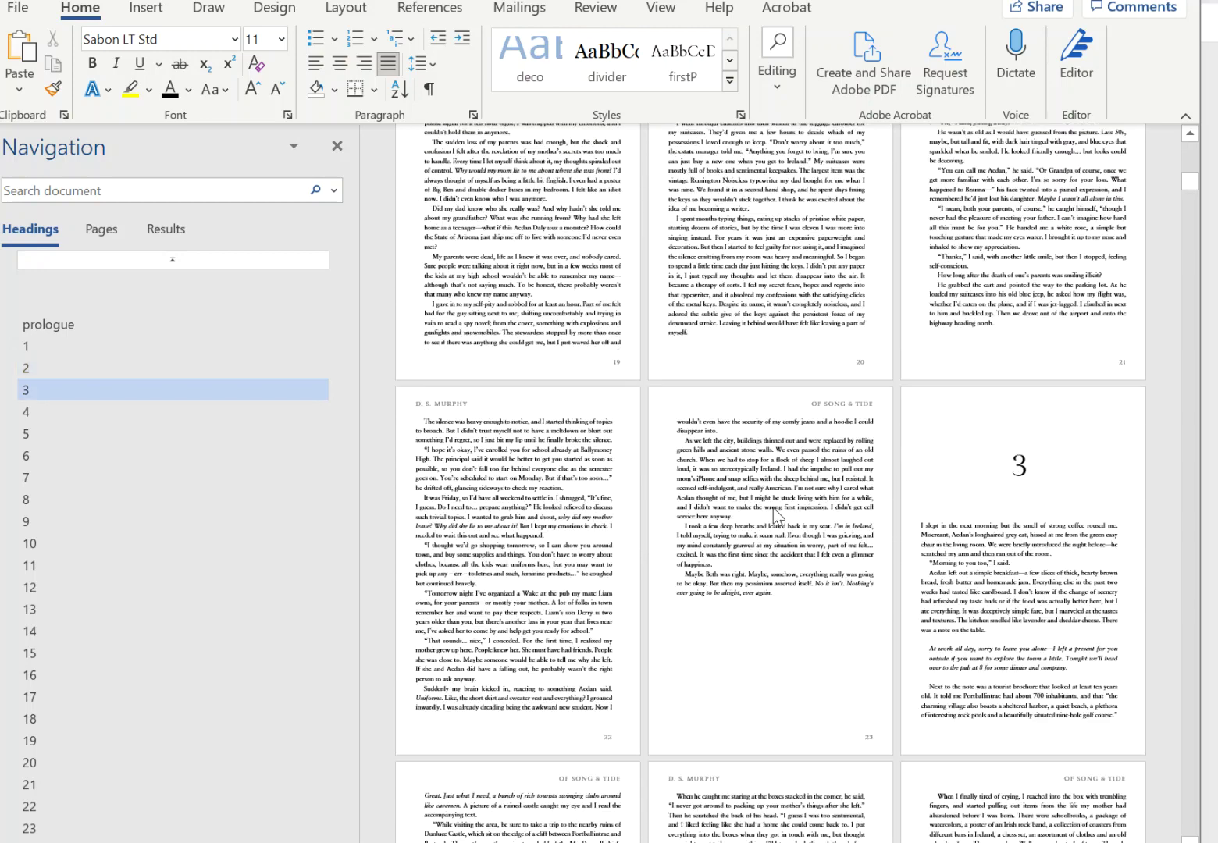
scroll(773, 515, down, 8)
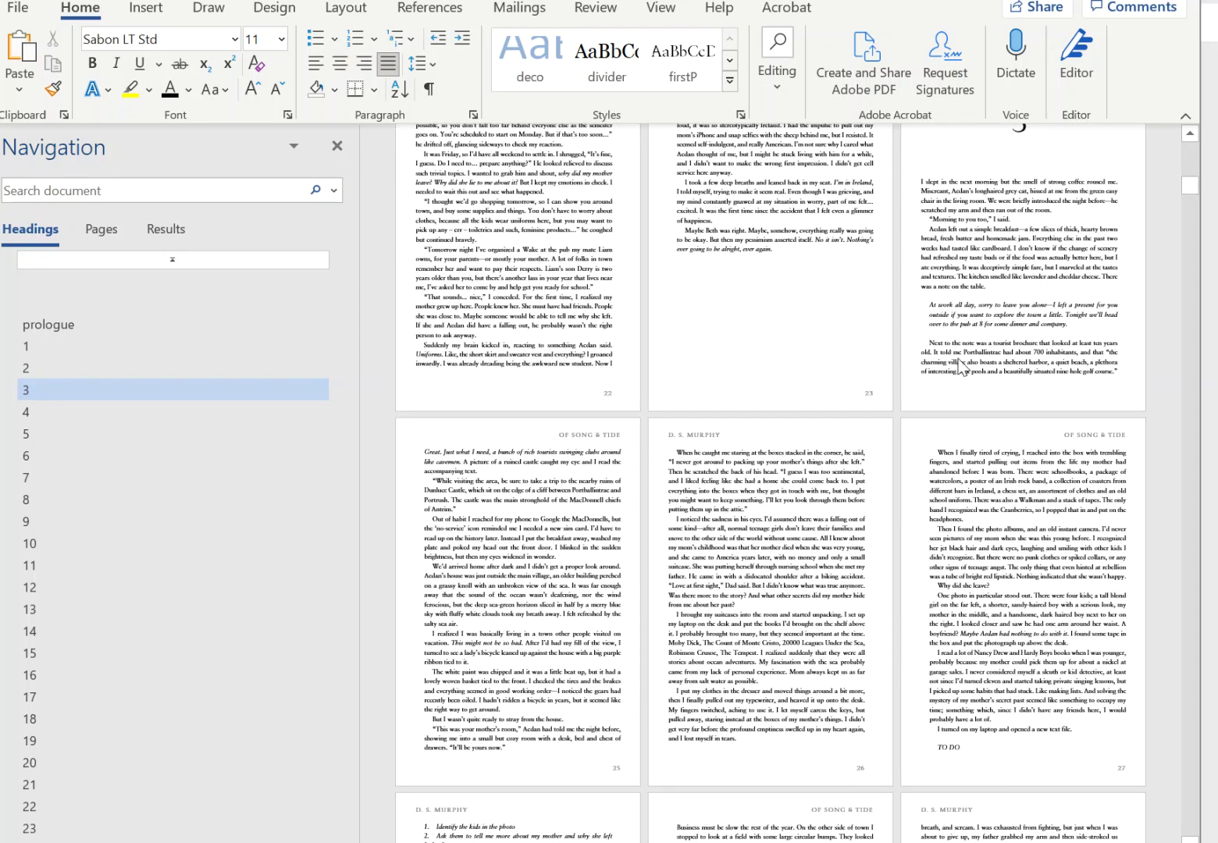
scroll(204, 541, down, 8)
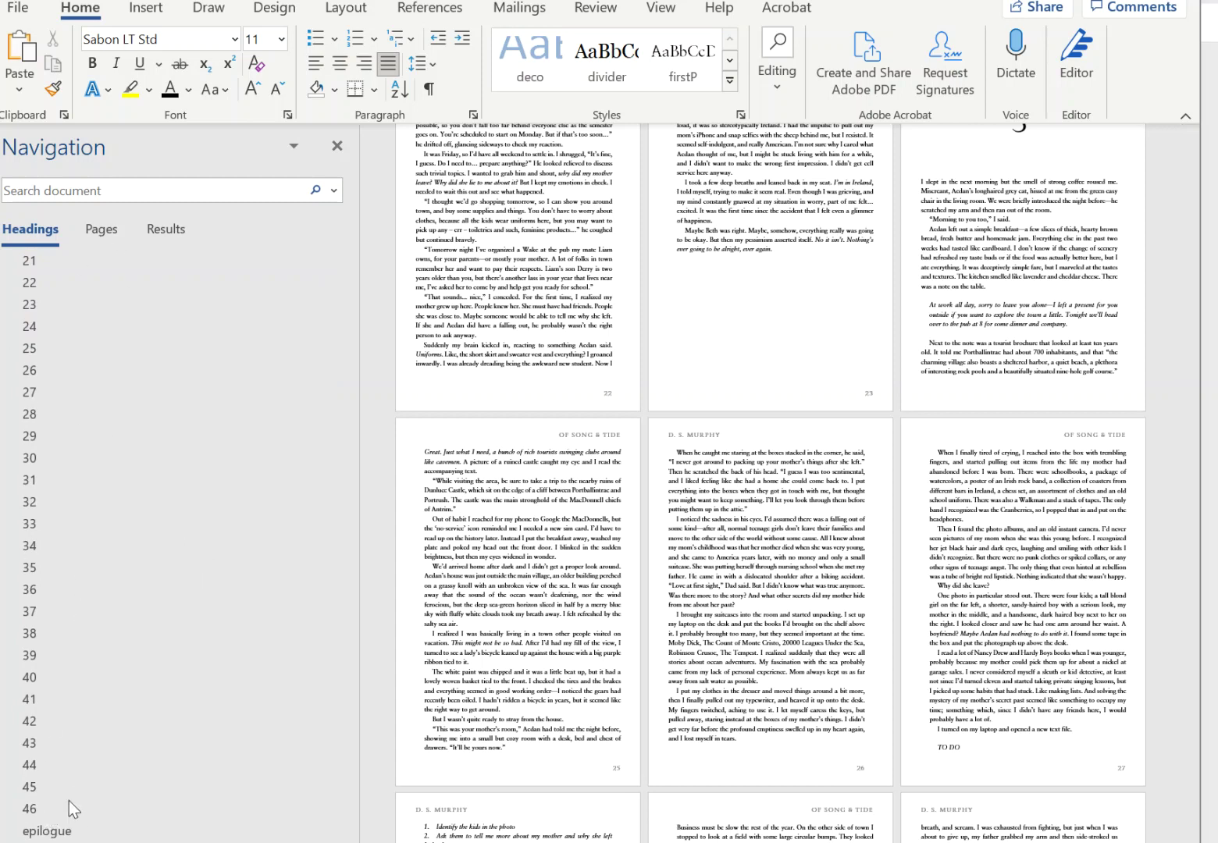
scroll(557, 601, up, 6)
scroll(582, 554, down, 2)
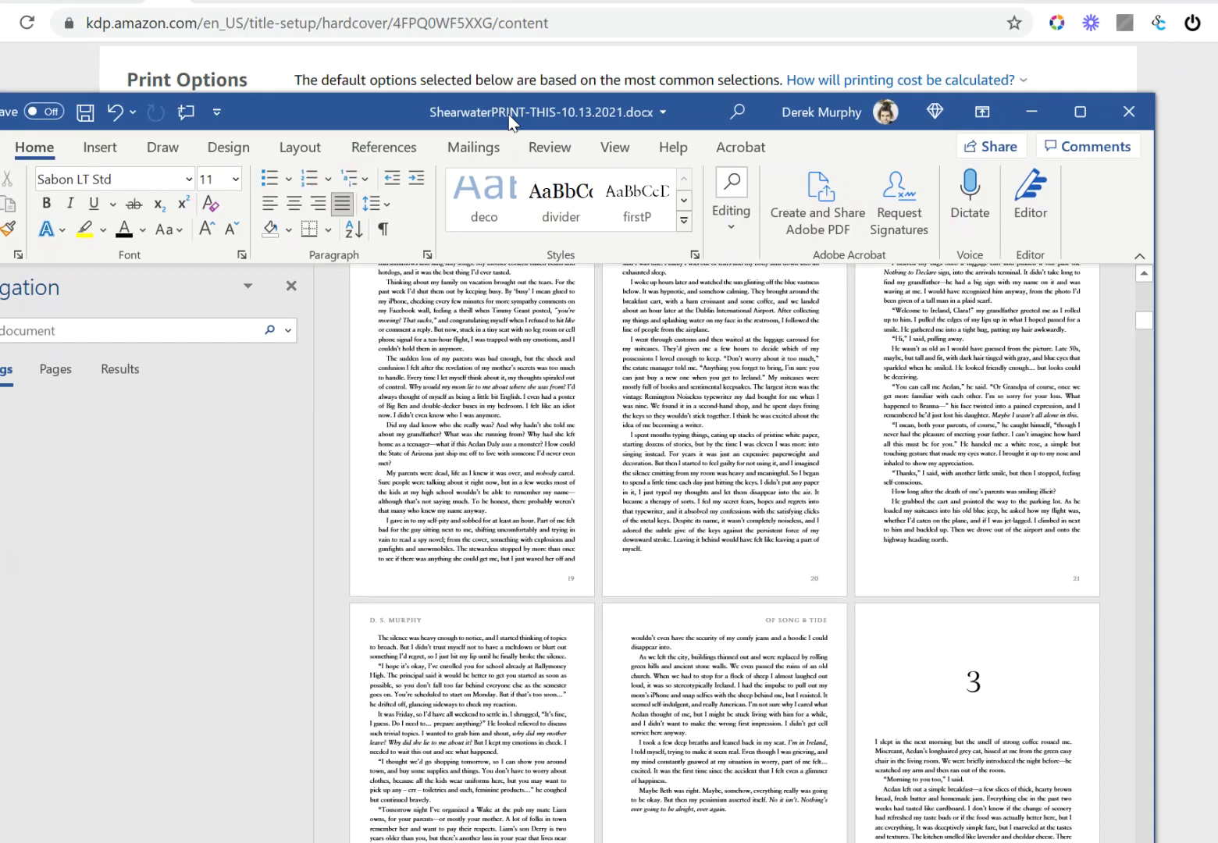
Switch to the other ShearwaterPRINT document, the version with full-page images, and enlarge its window.
double_click(508, 121)
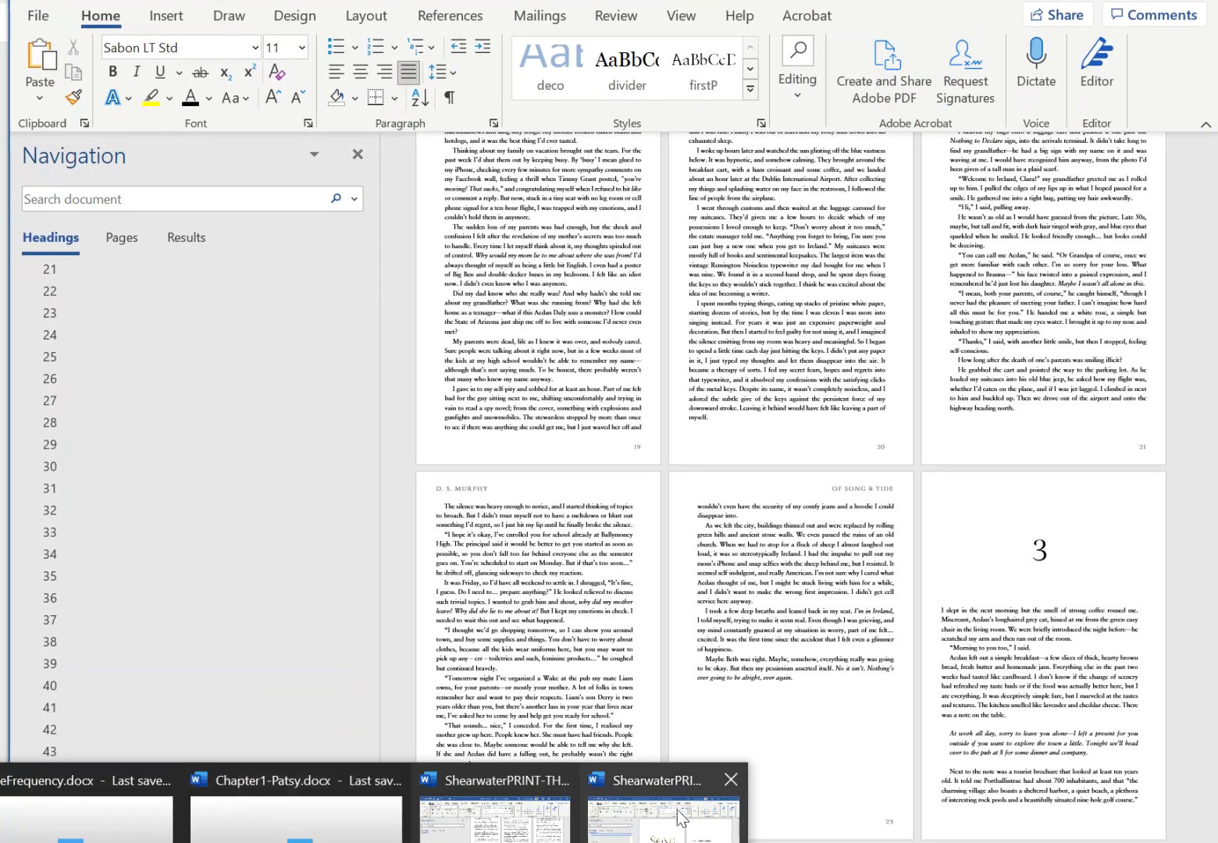
click(640, 788)
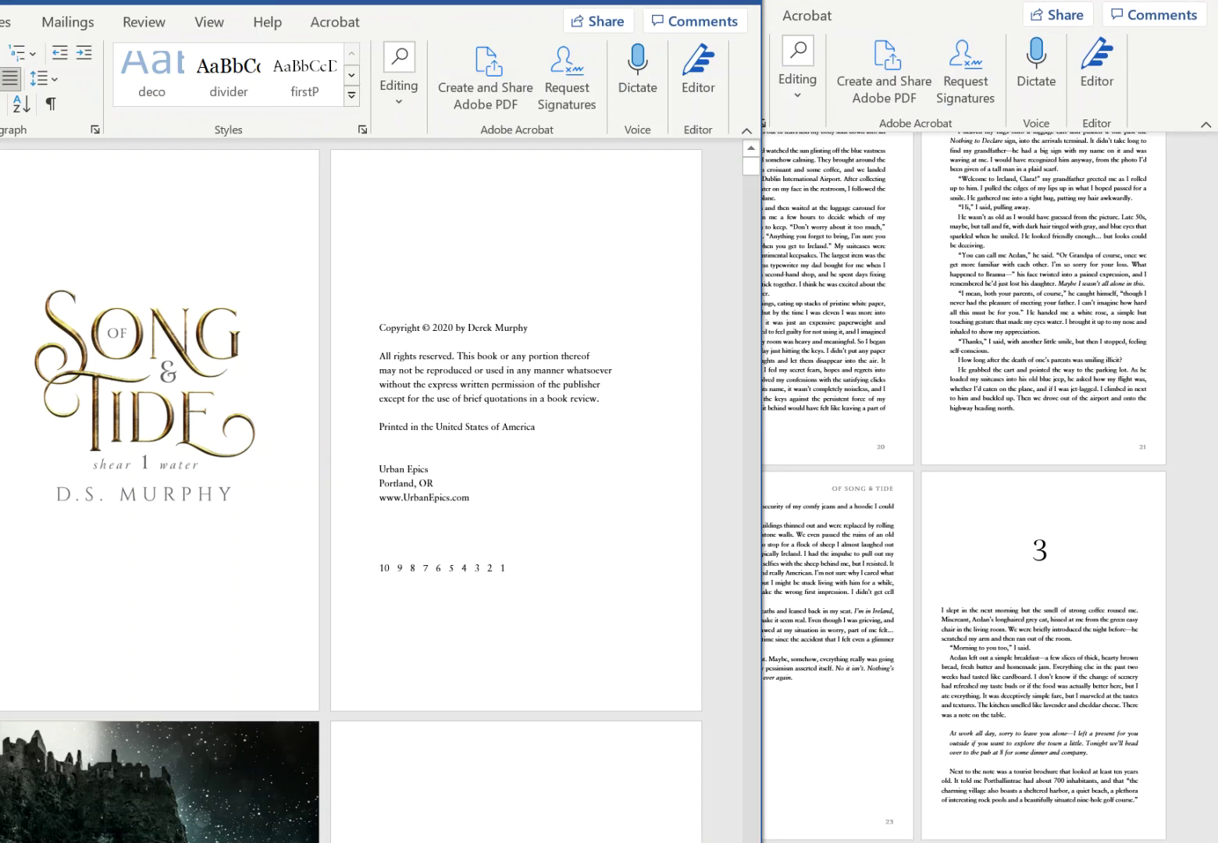
double_click(202, 3)
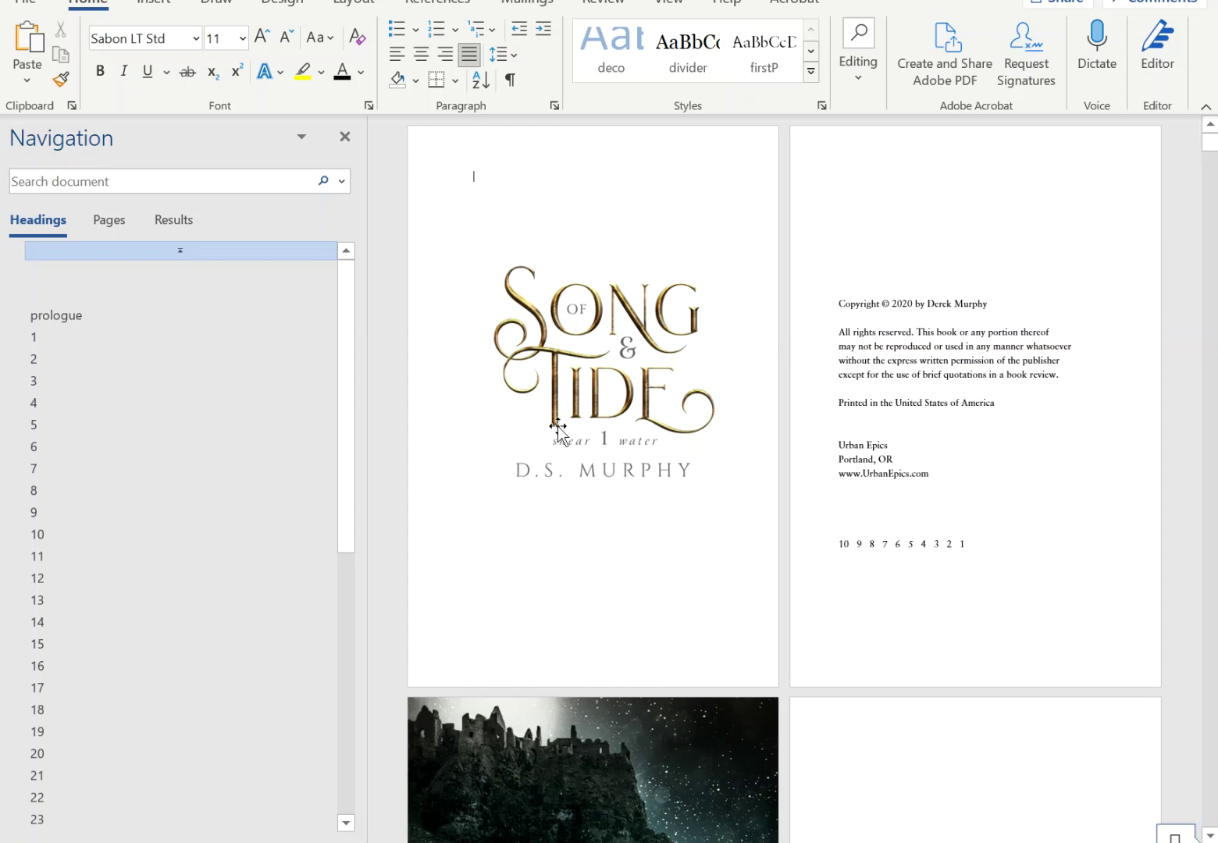
Move the full-page castle image in the front matter down slightly on its page.
scroll(589, 413, down, 6)
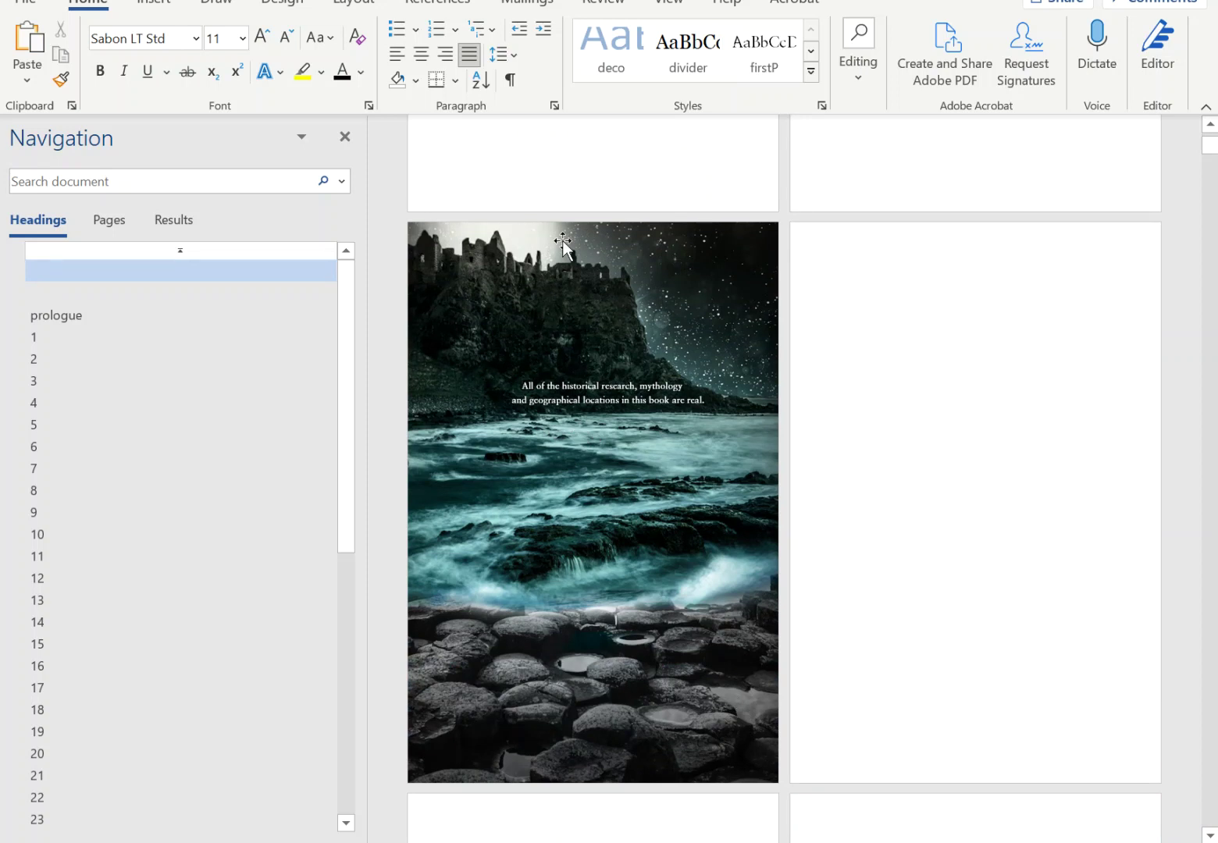
click(705, 249)
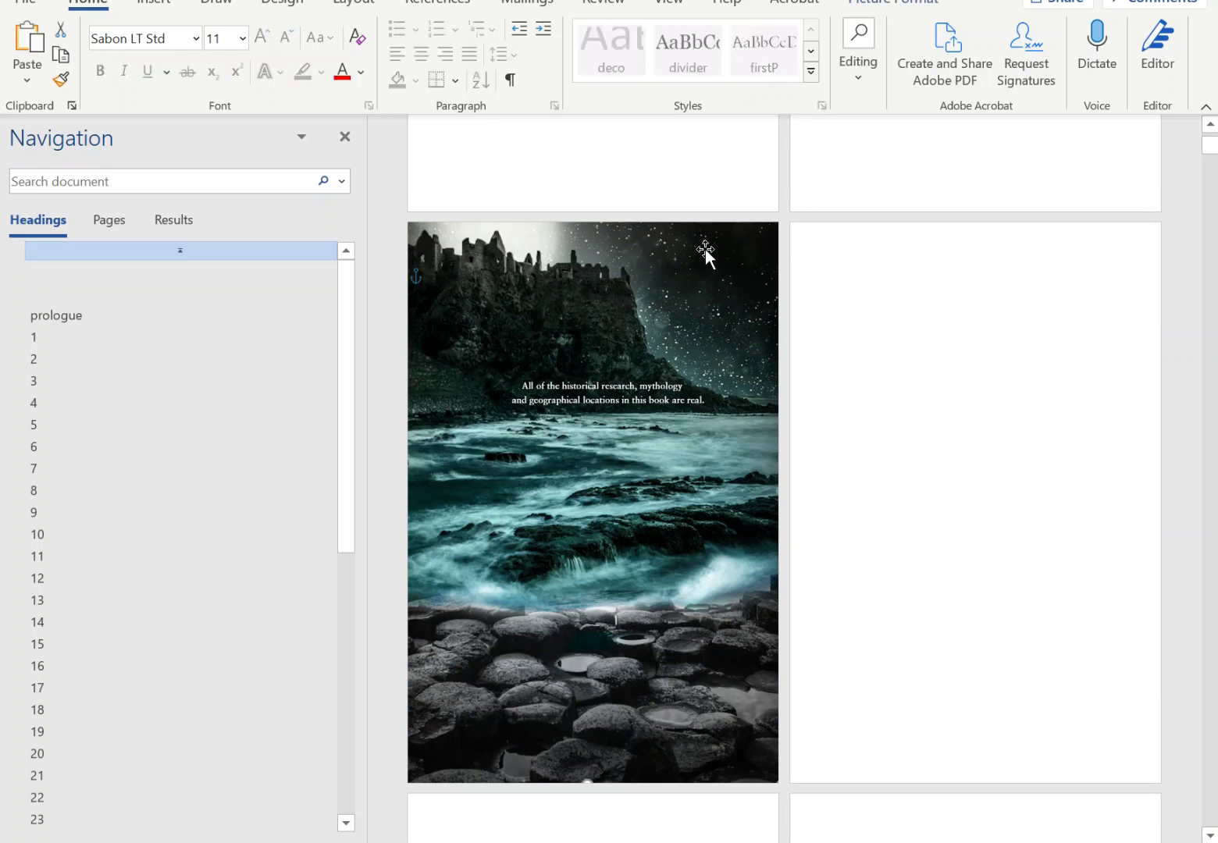
mouse_move(705, 249)
mouse_down()
mouse_move(745, 283)
mouse_move(672, 281)
mouse_move(705, 271)
mouse_up()
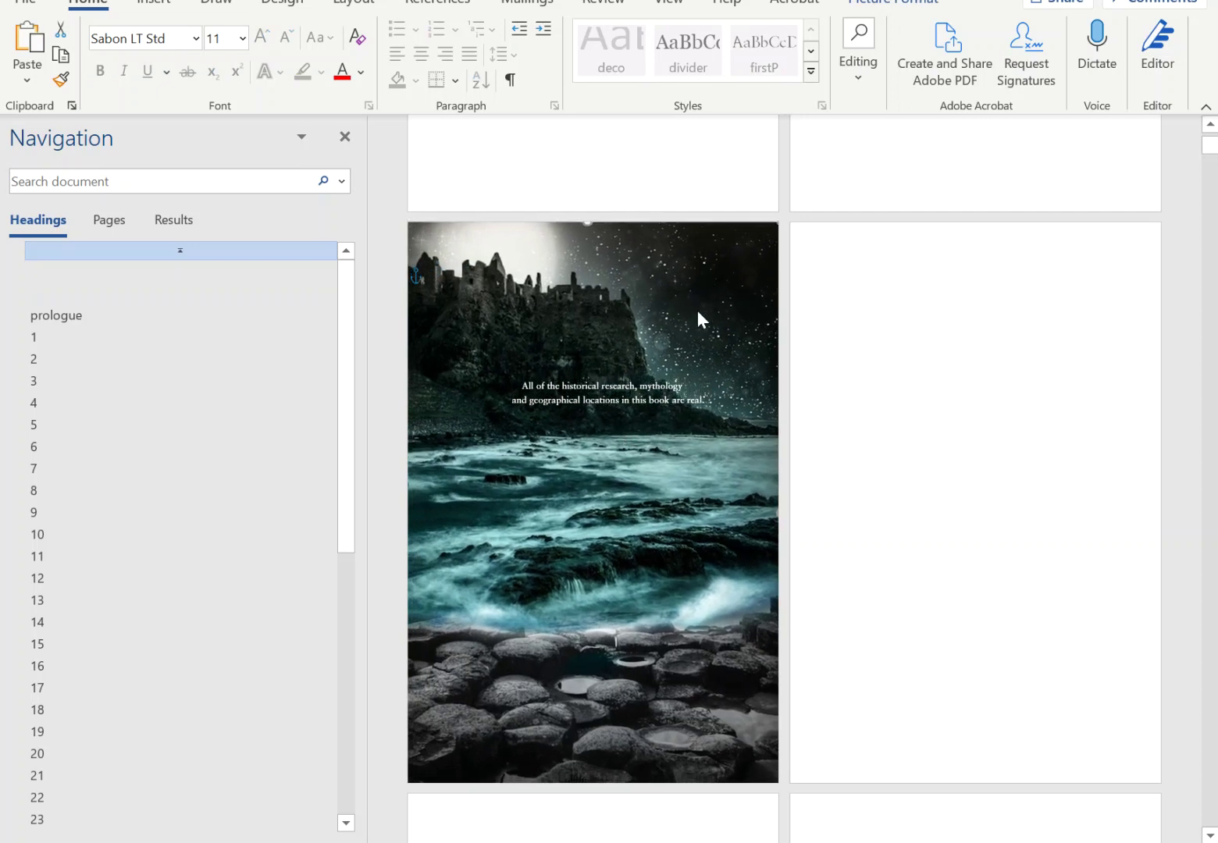
Go to chapter 1 and examine the illustrated chapter opening pages beside the regular text pages.
click(111, 334)
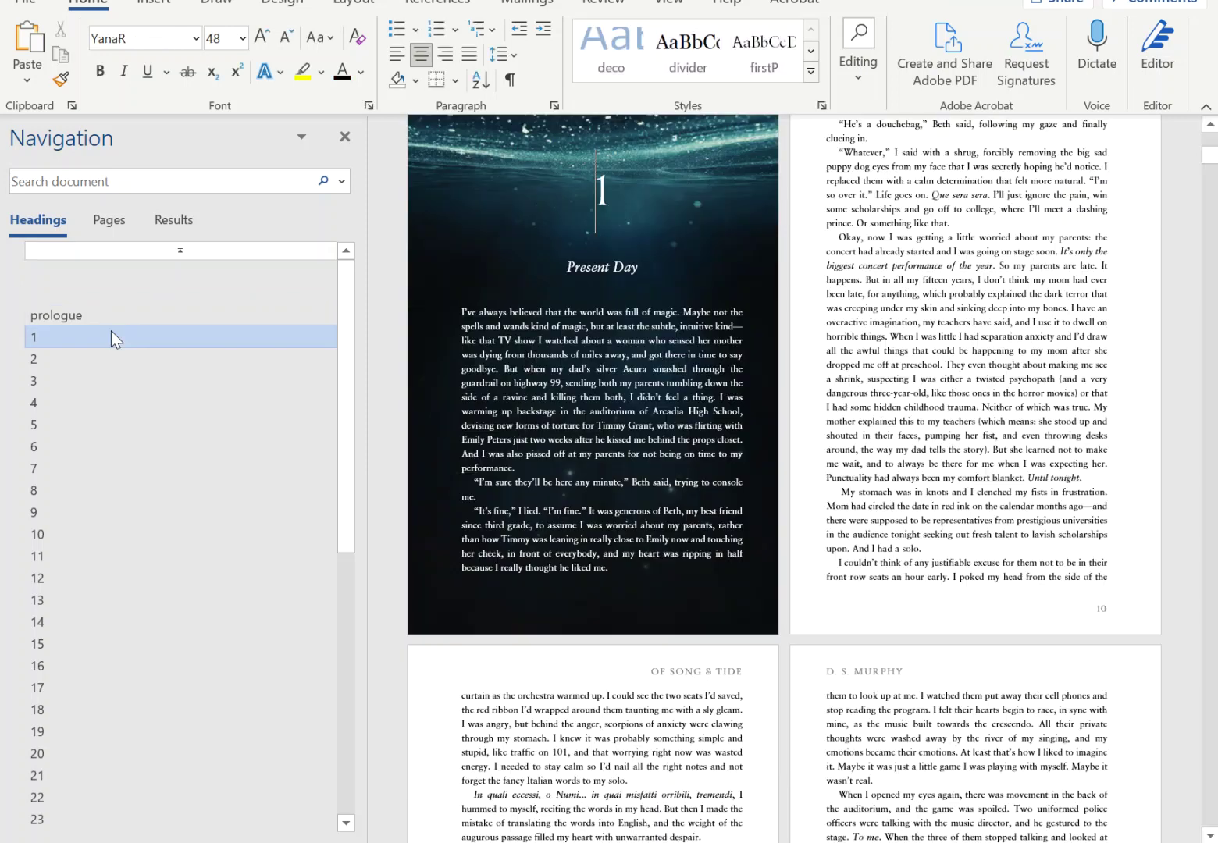
scroll(546, 414, up, 2)
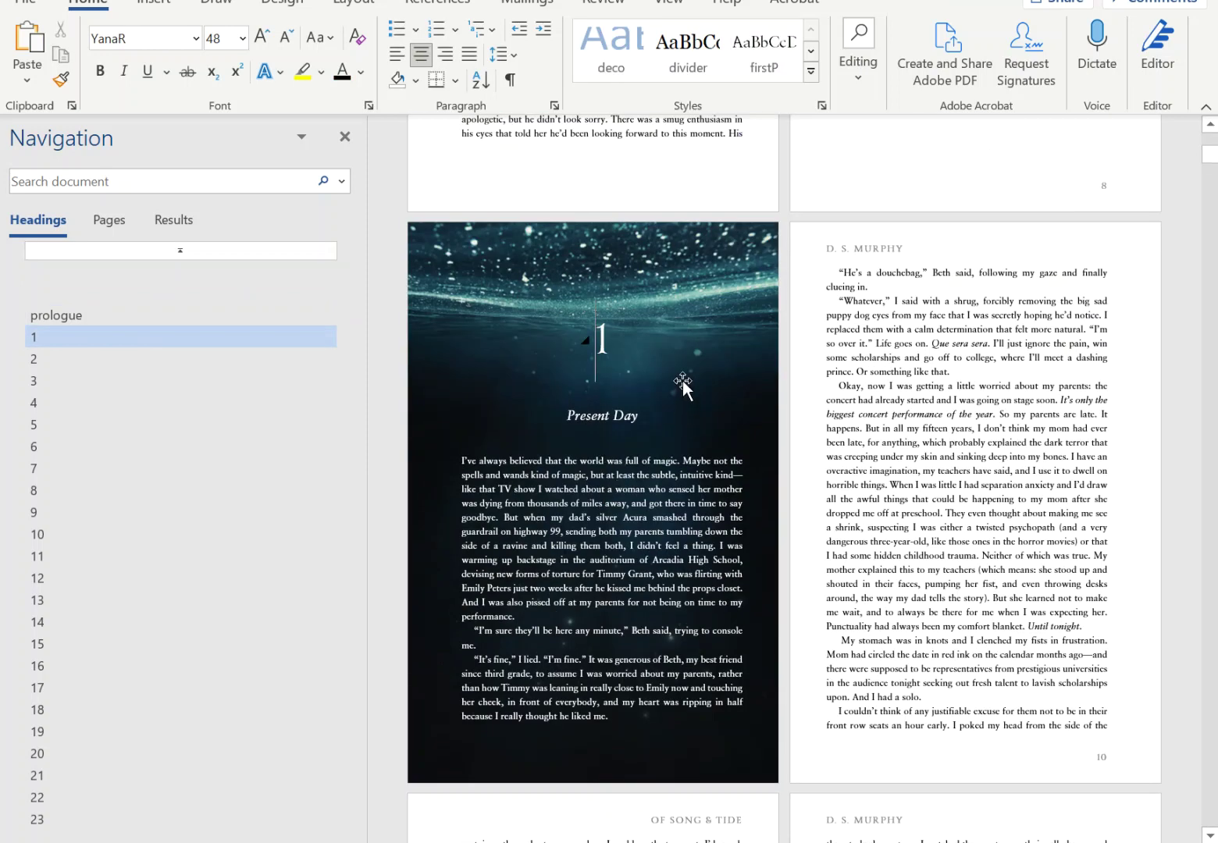
ctrl+scroll(766, 550, down, 2)
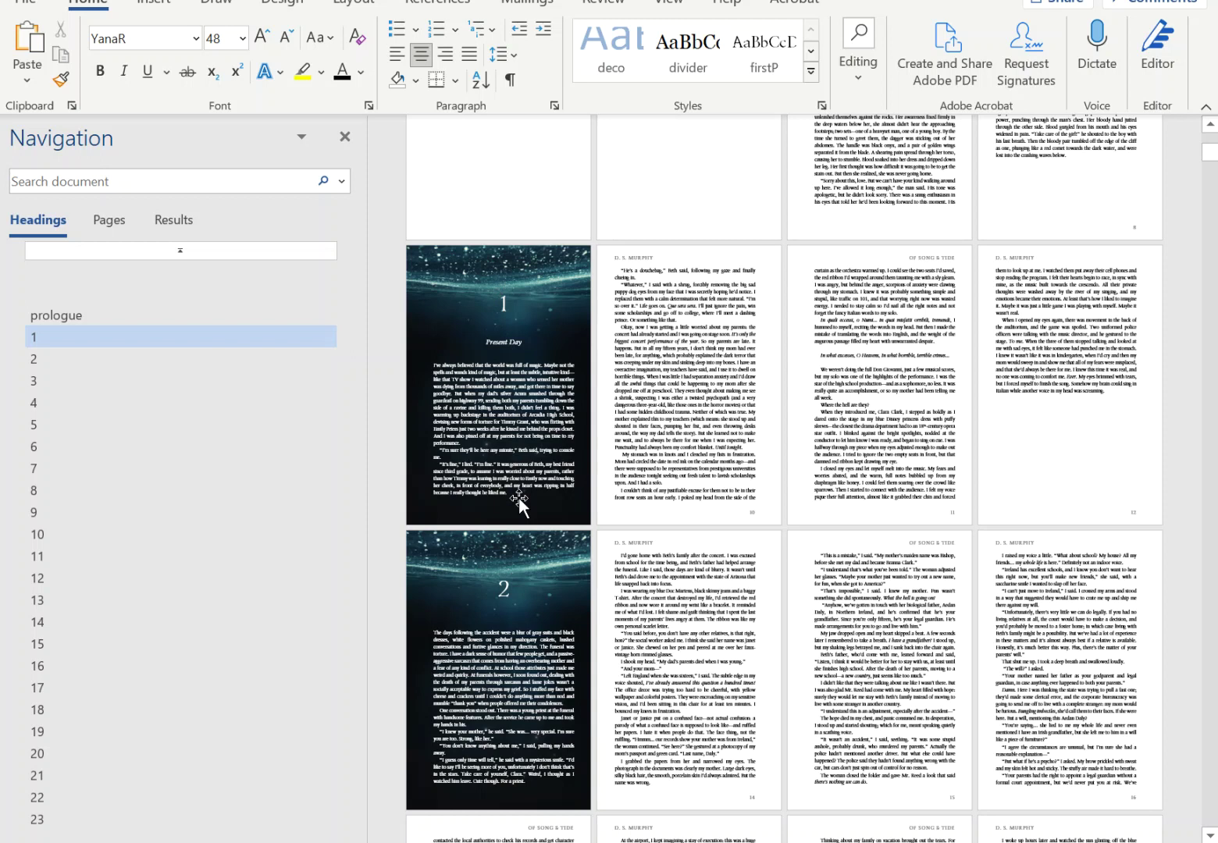
Open the chapter 1 header holding the background image, look at the font colour choices, and return to the body text.
double_click(463, 304)
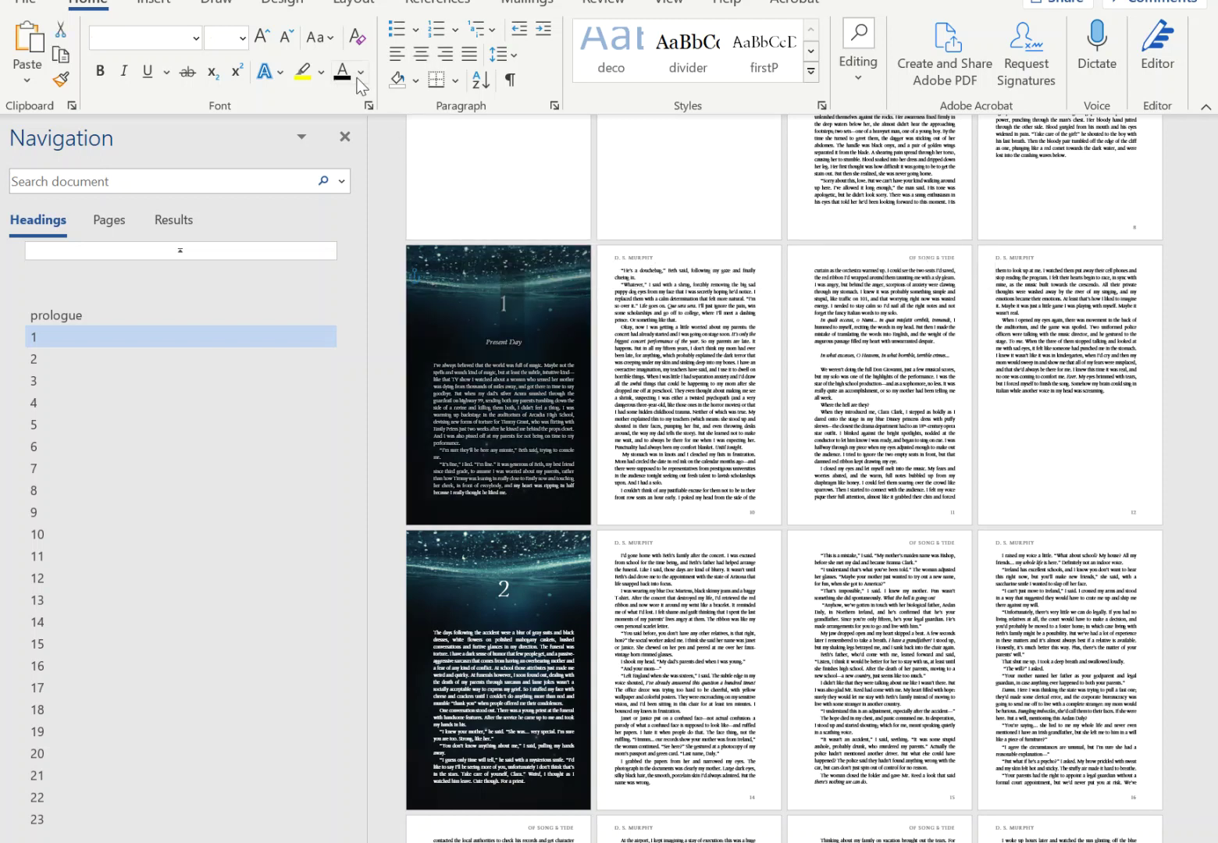
click(361, 73)
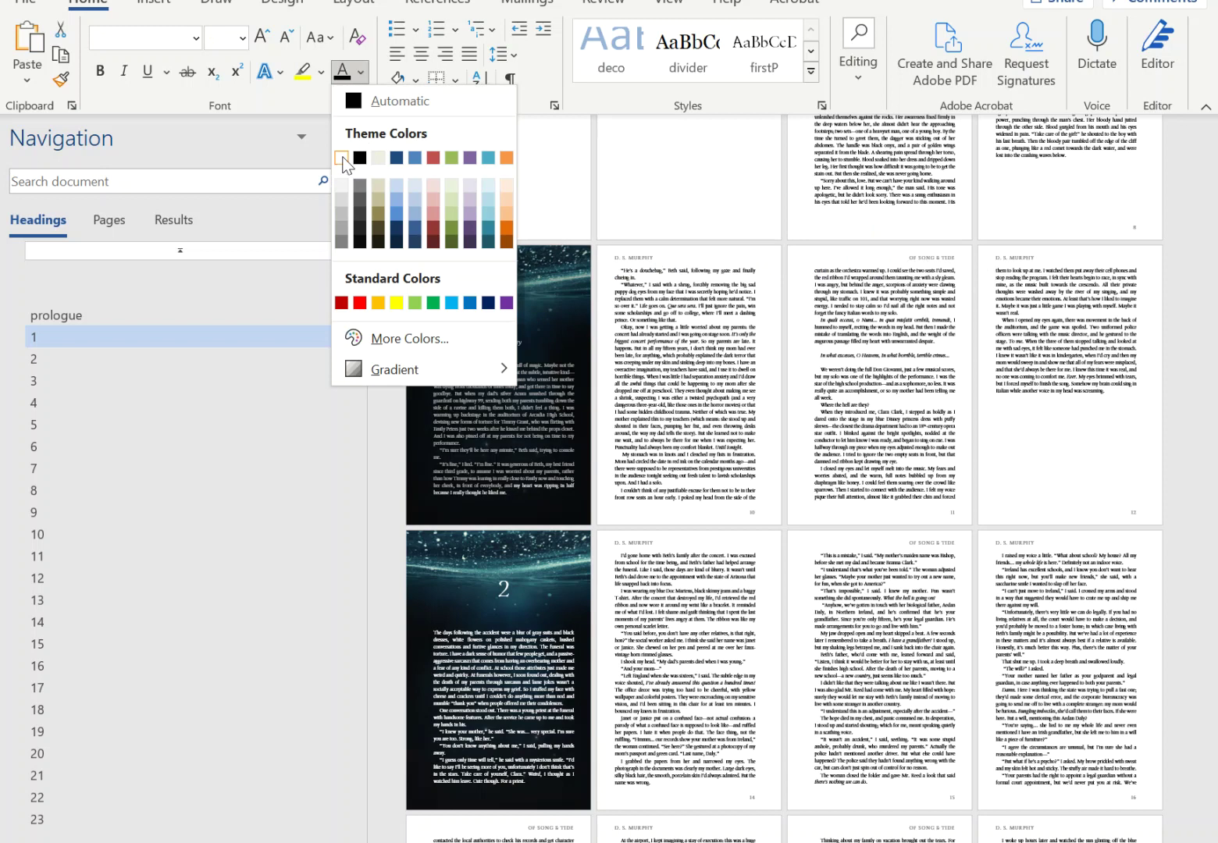
click(640, 296)
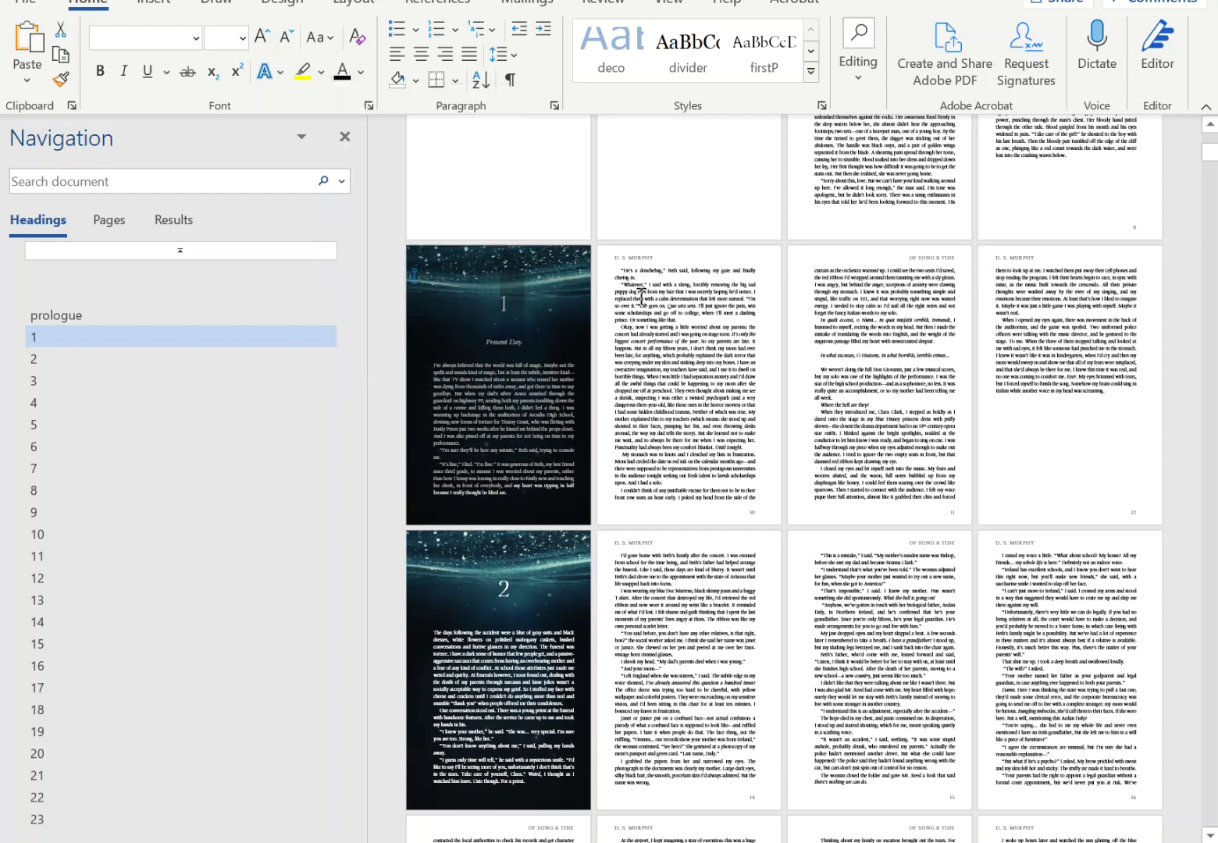
click(577, 373)
click(695, 451)
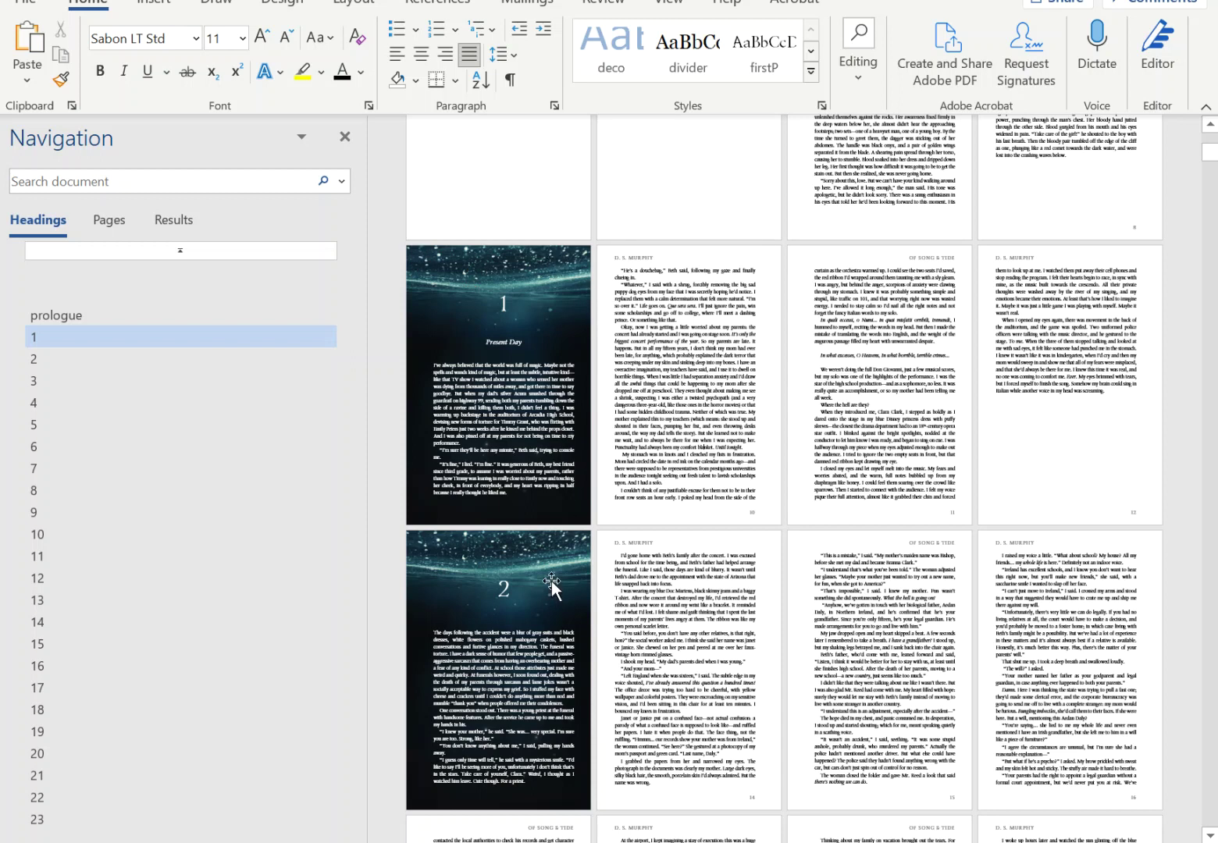
scroll(559, 586, down, 3)
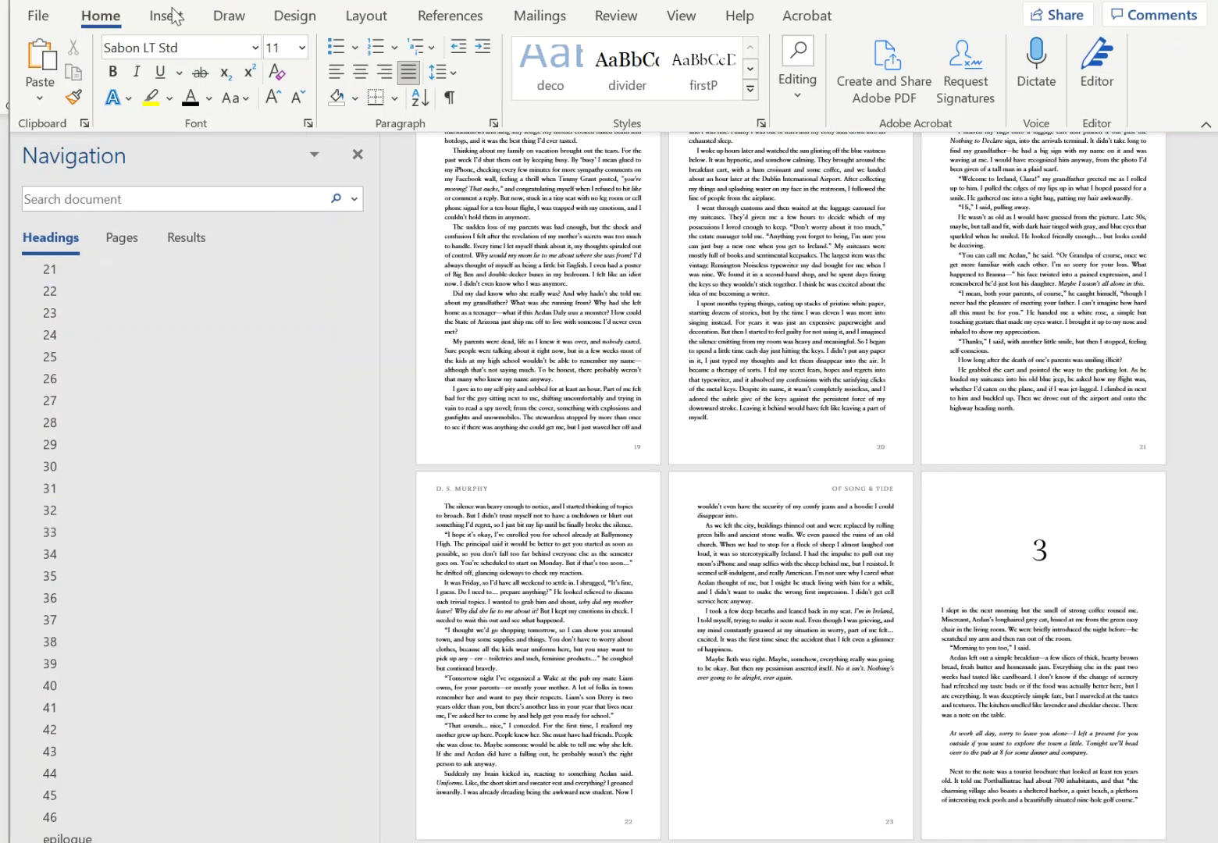
Return to the plain ShearwaterPRINT document, inspect its custom paper size, and leave the page setup without changes.
click(356, 23)
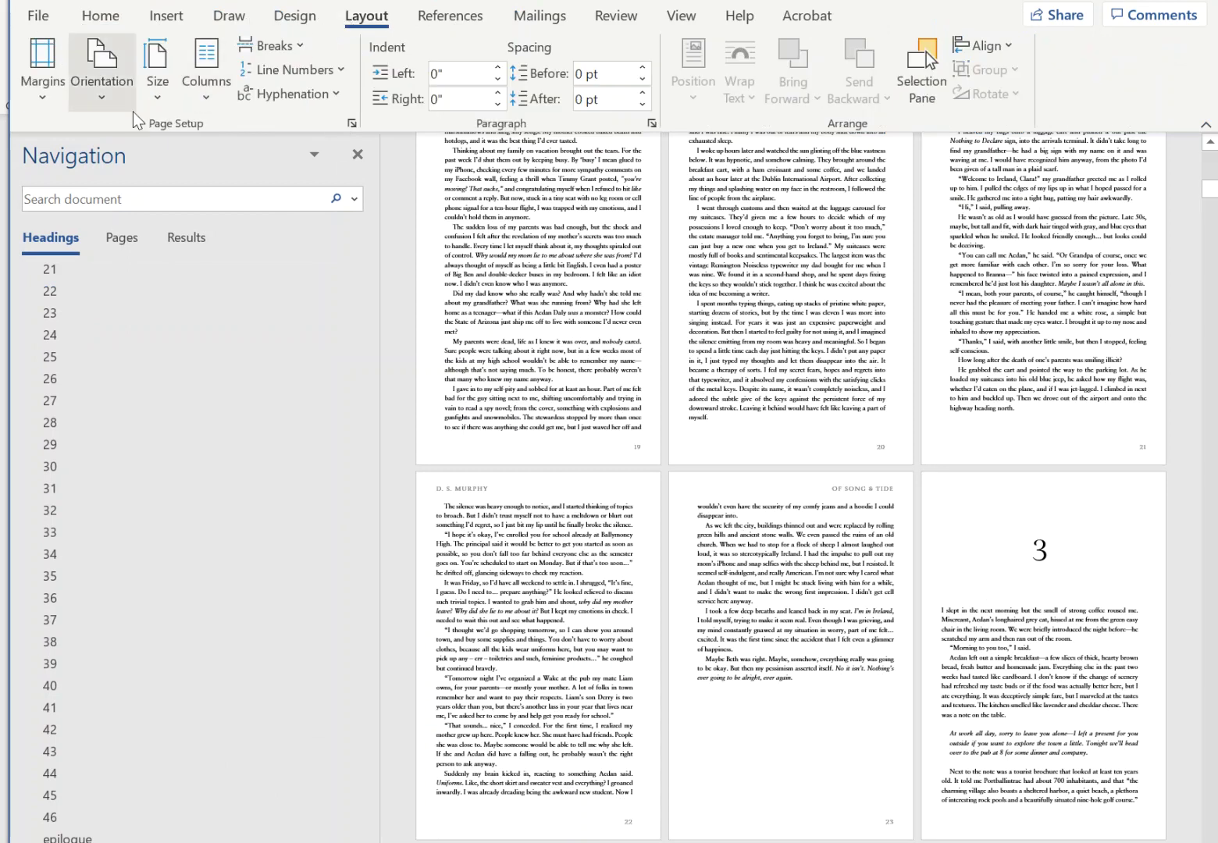
click(153, 95)
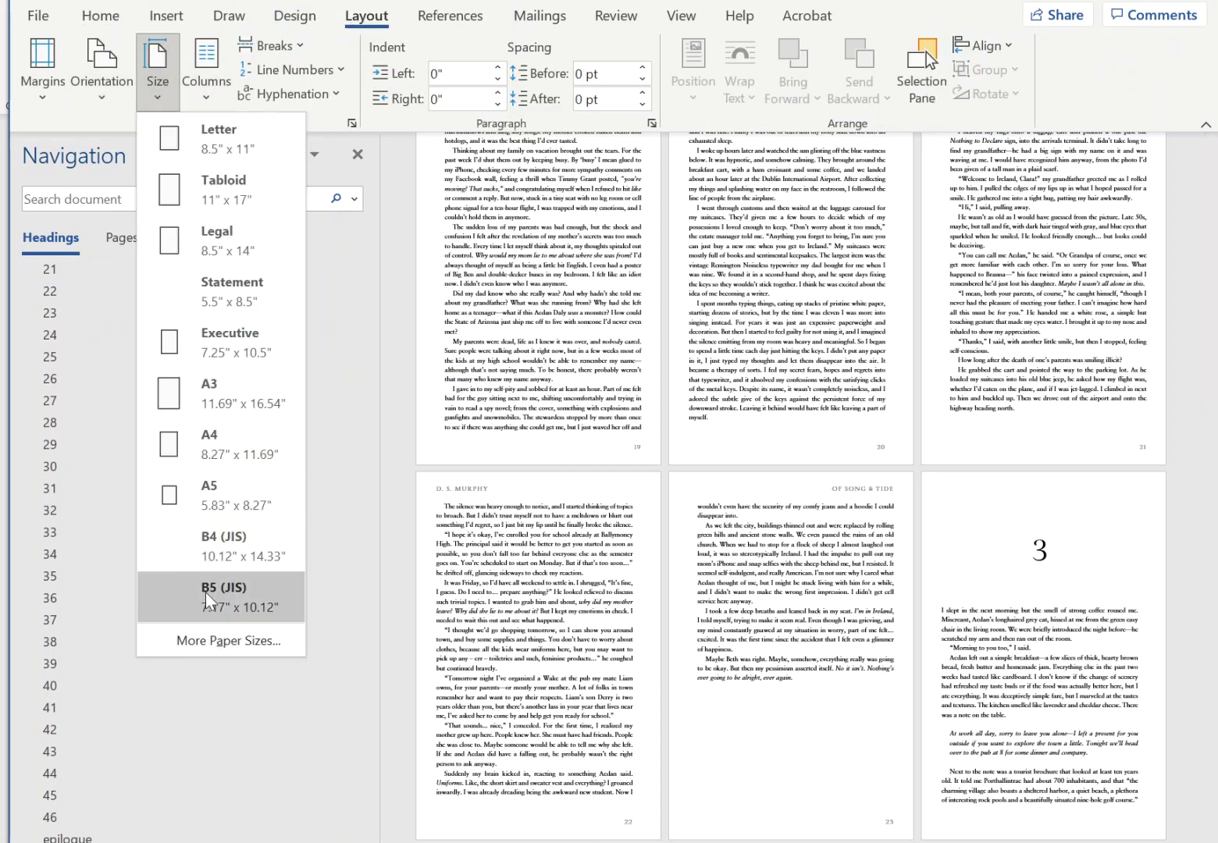
click(222, 645)
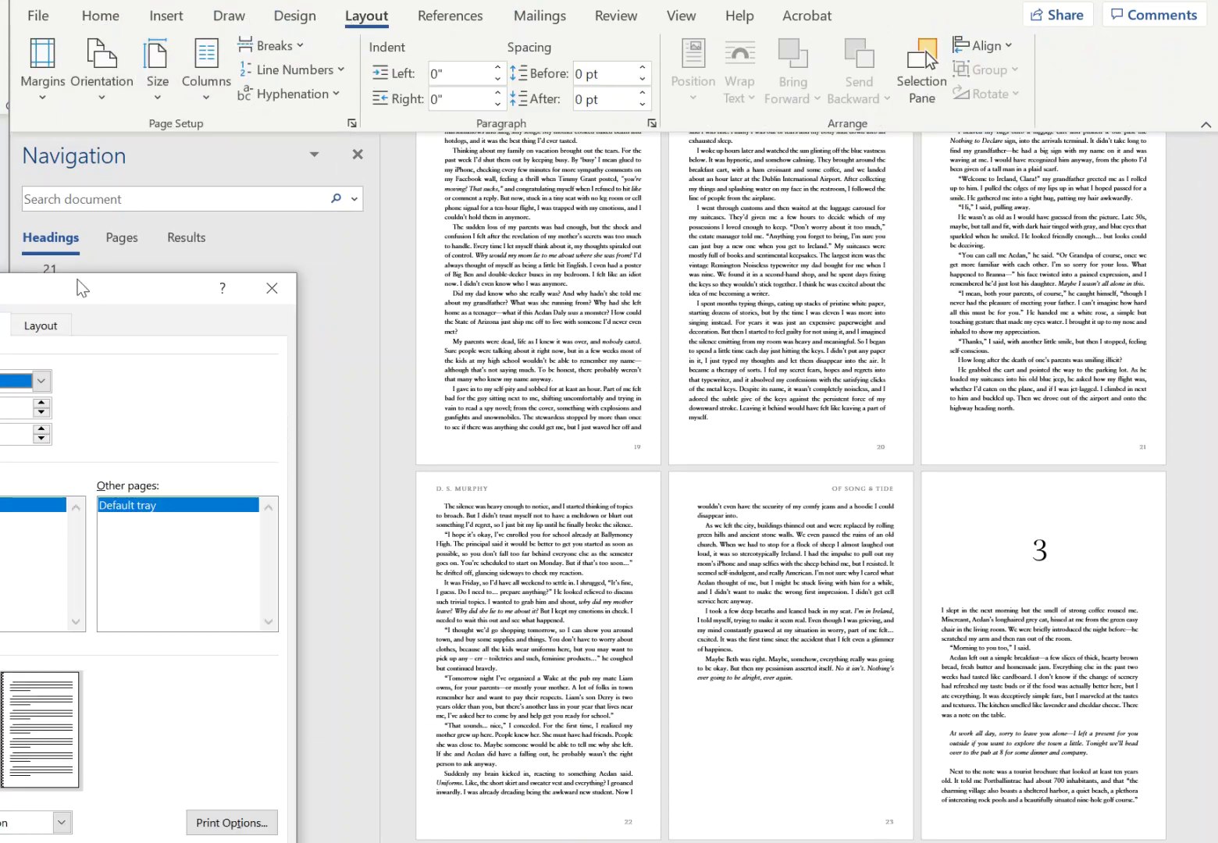
drag(77, 280, 253, 261)
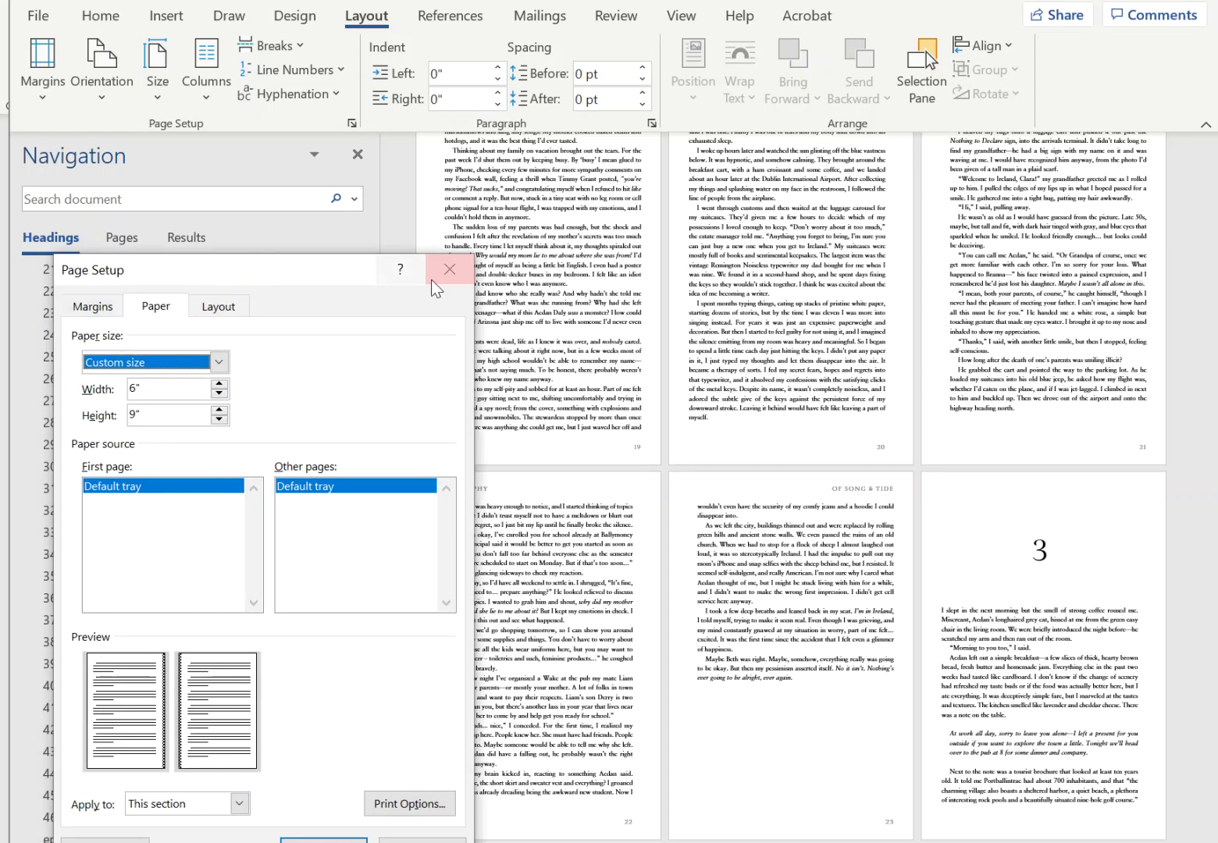
click(433, 278)
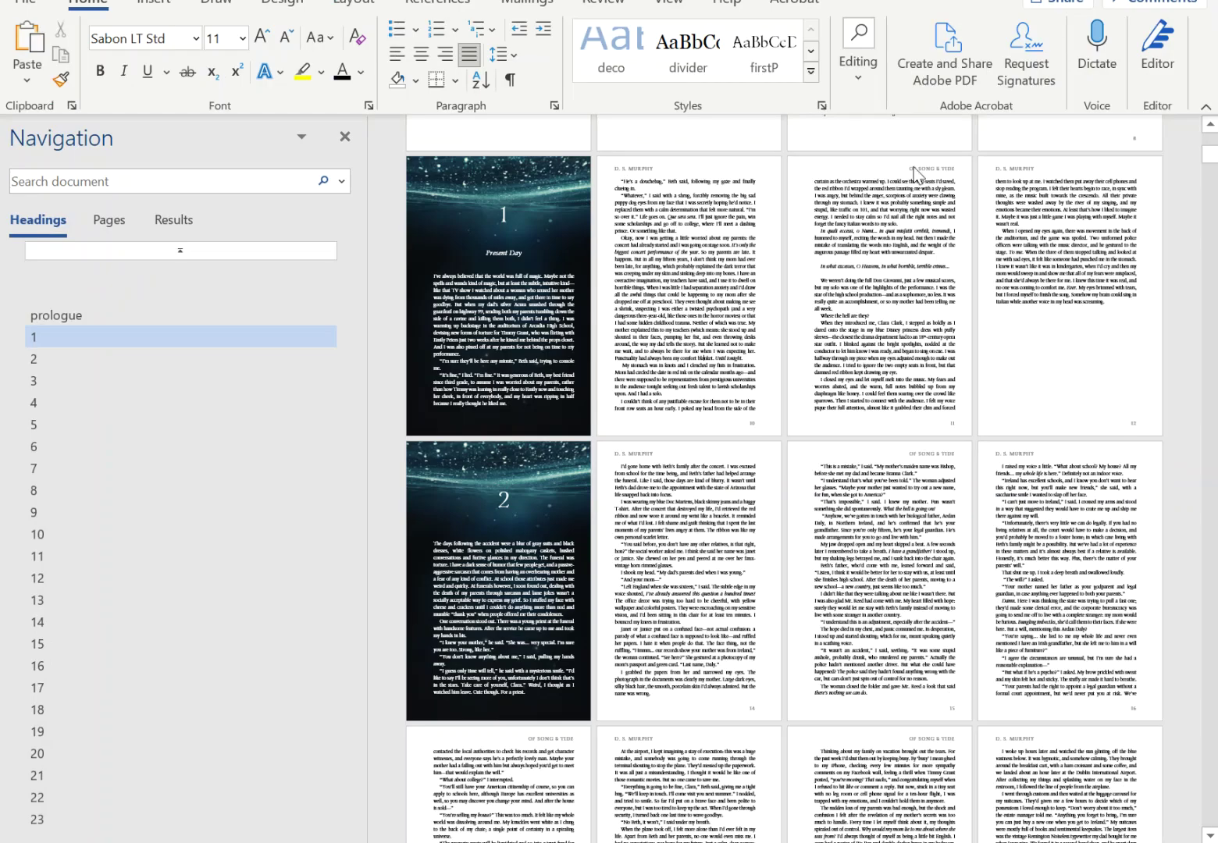
In the illustrated ShearwaterPRINT document, set the custom paper width to 6.125 inches for this section.
click(356, 8)
click(147, 76)
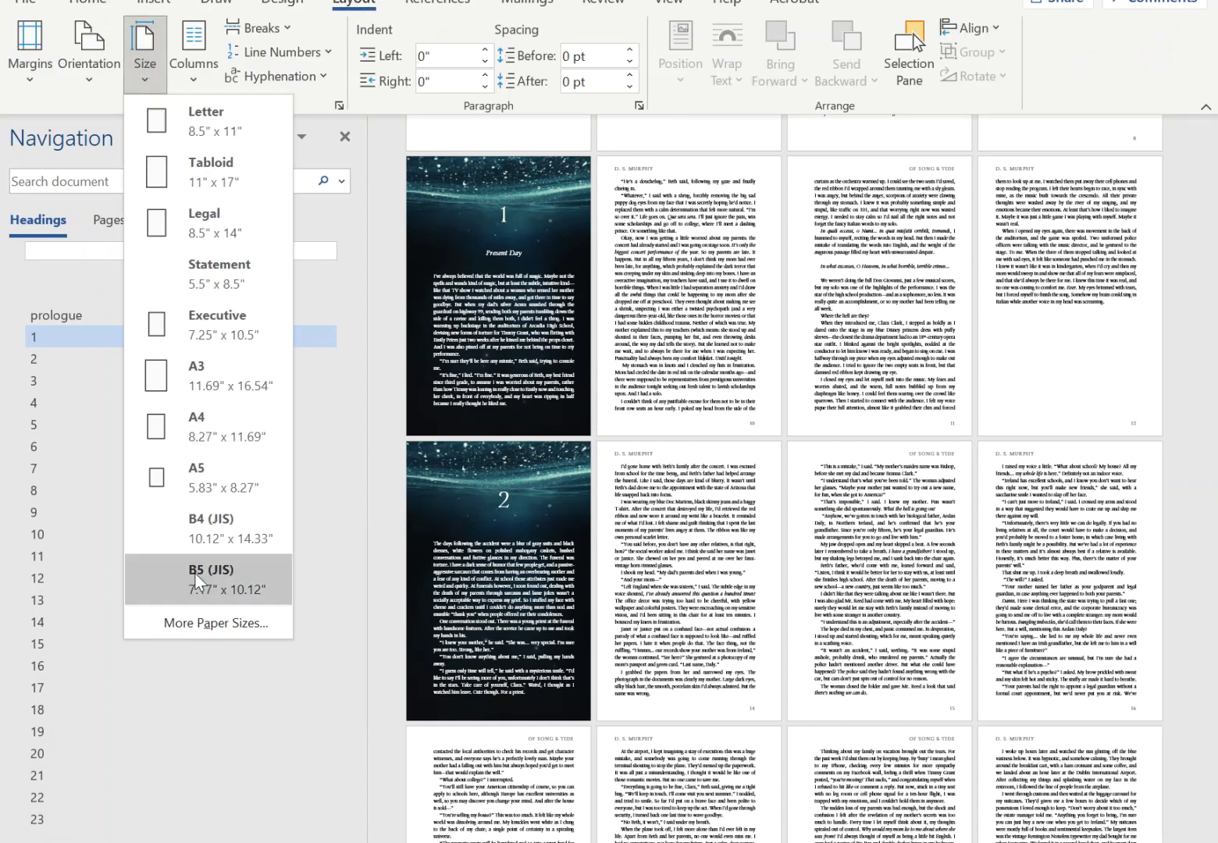
click(213, 622)
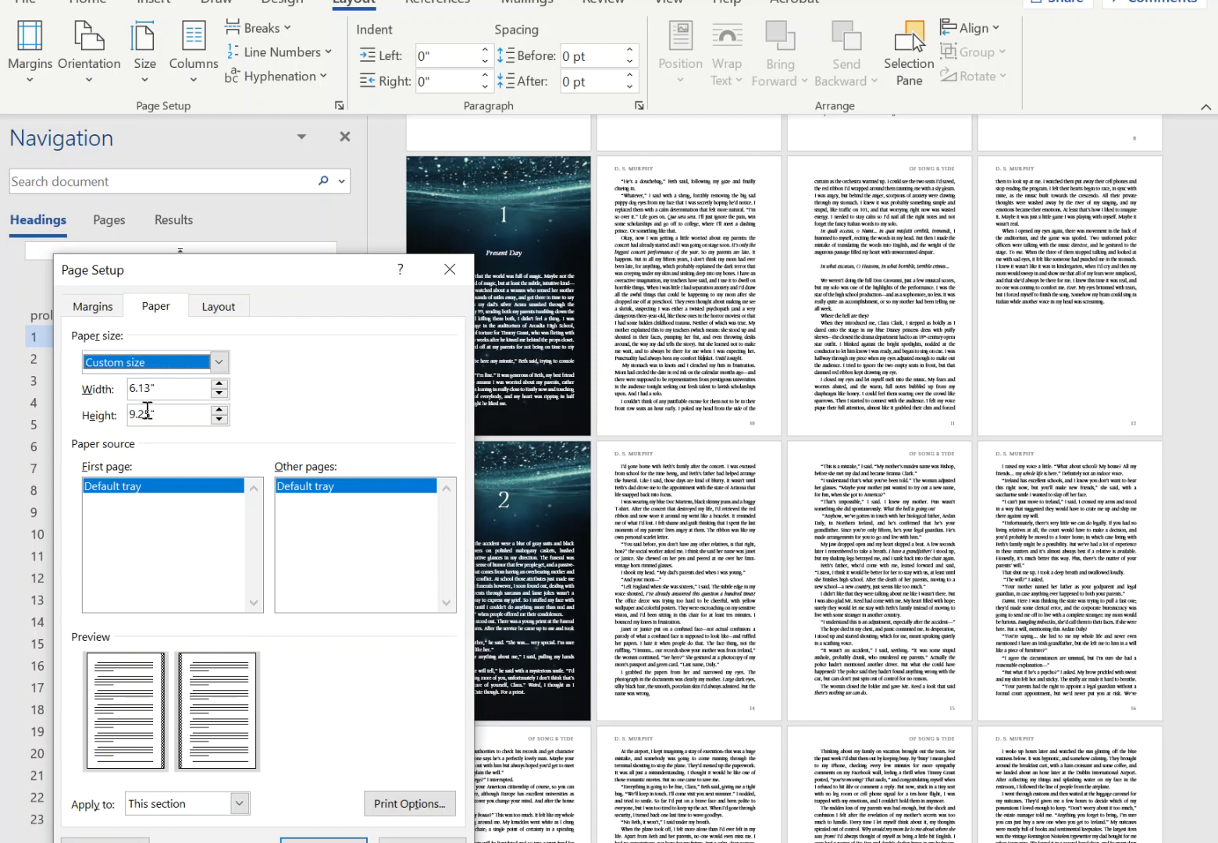
click(671, 840)
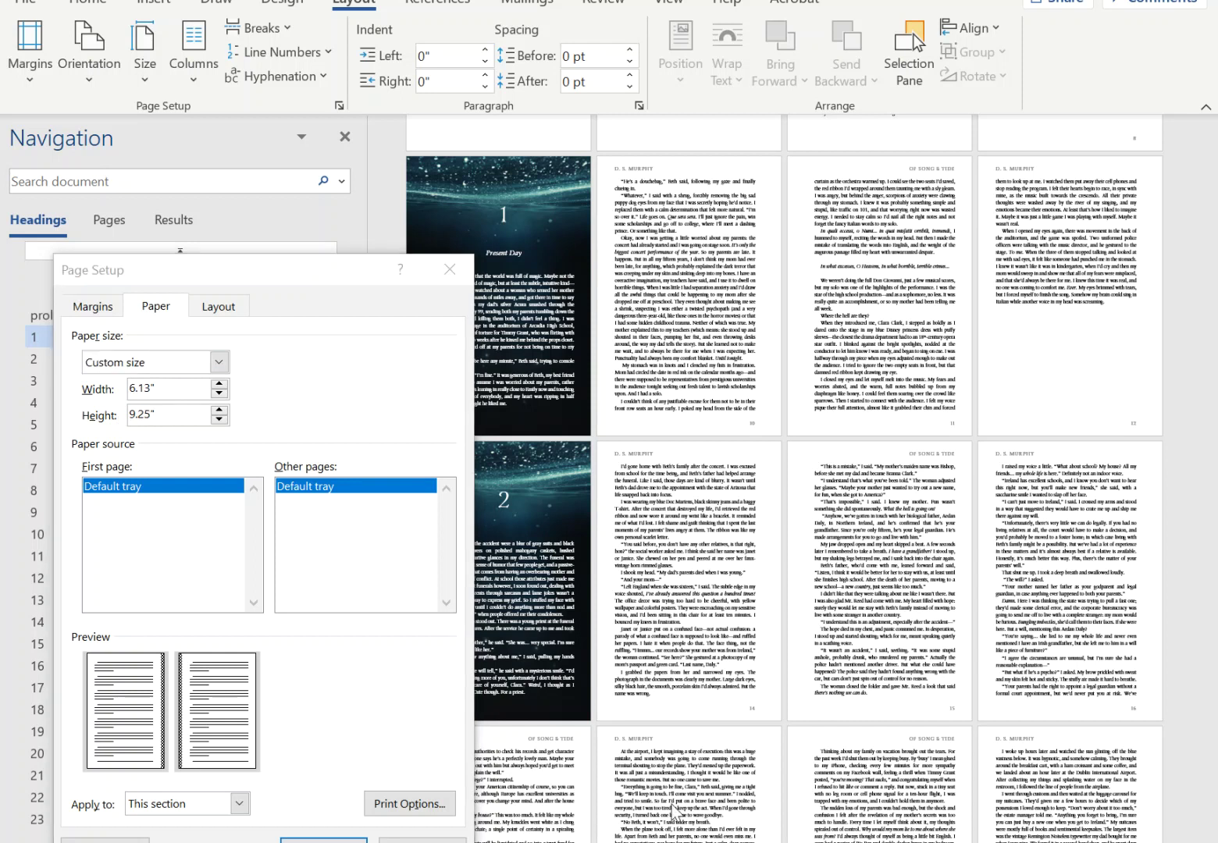
click(152, 388)
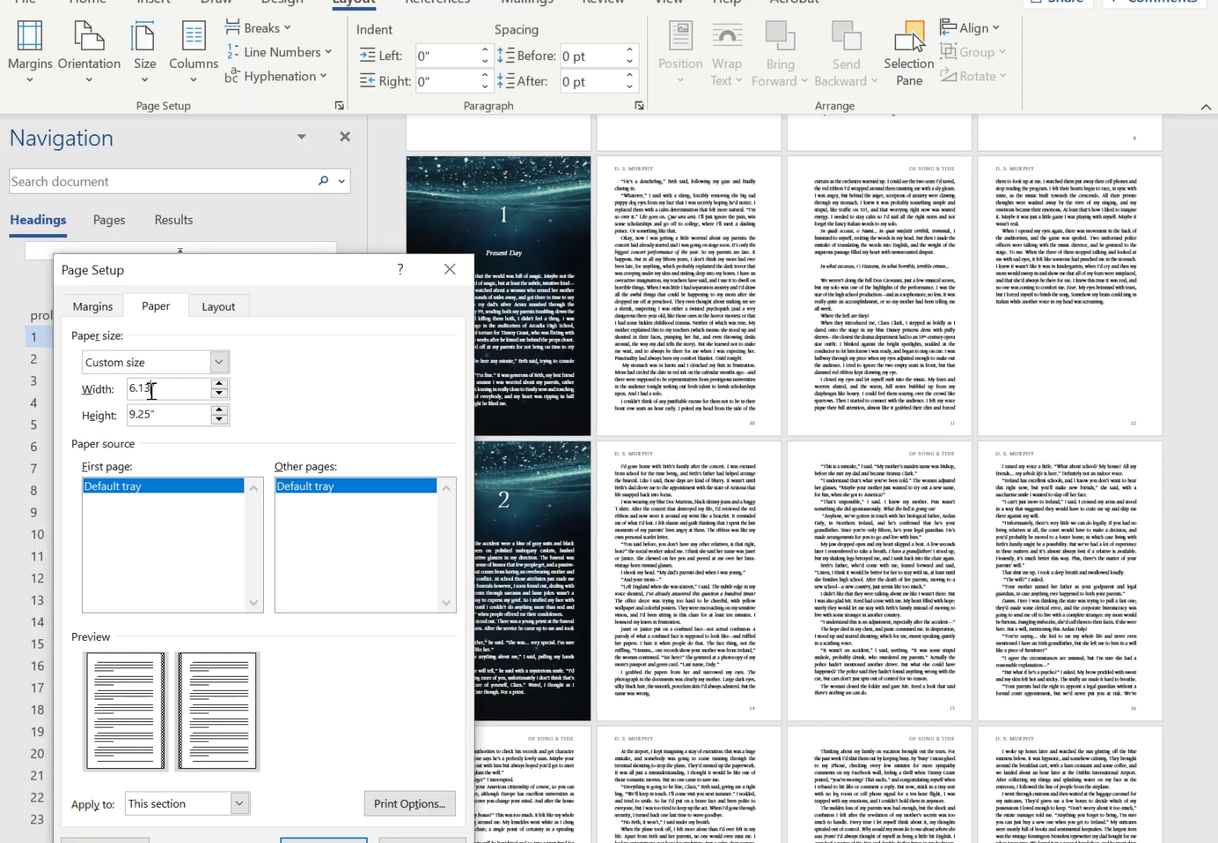
key(BackSpace)
text(25)
click(322, 841)
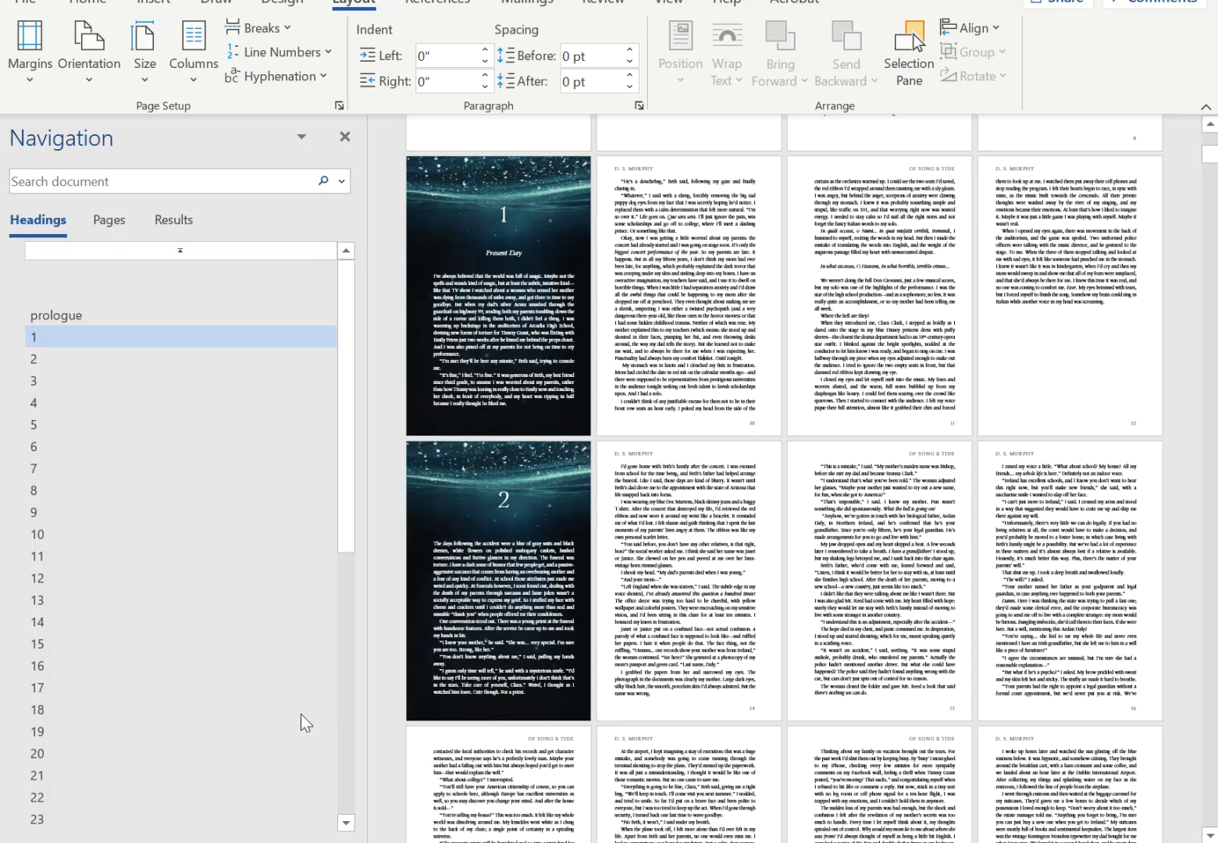
Reopen the illustrated document's custom paper size settings, check the width and height, and close them.
click(162, 78)
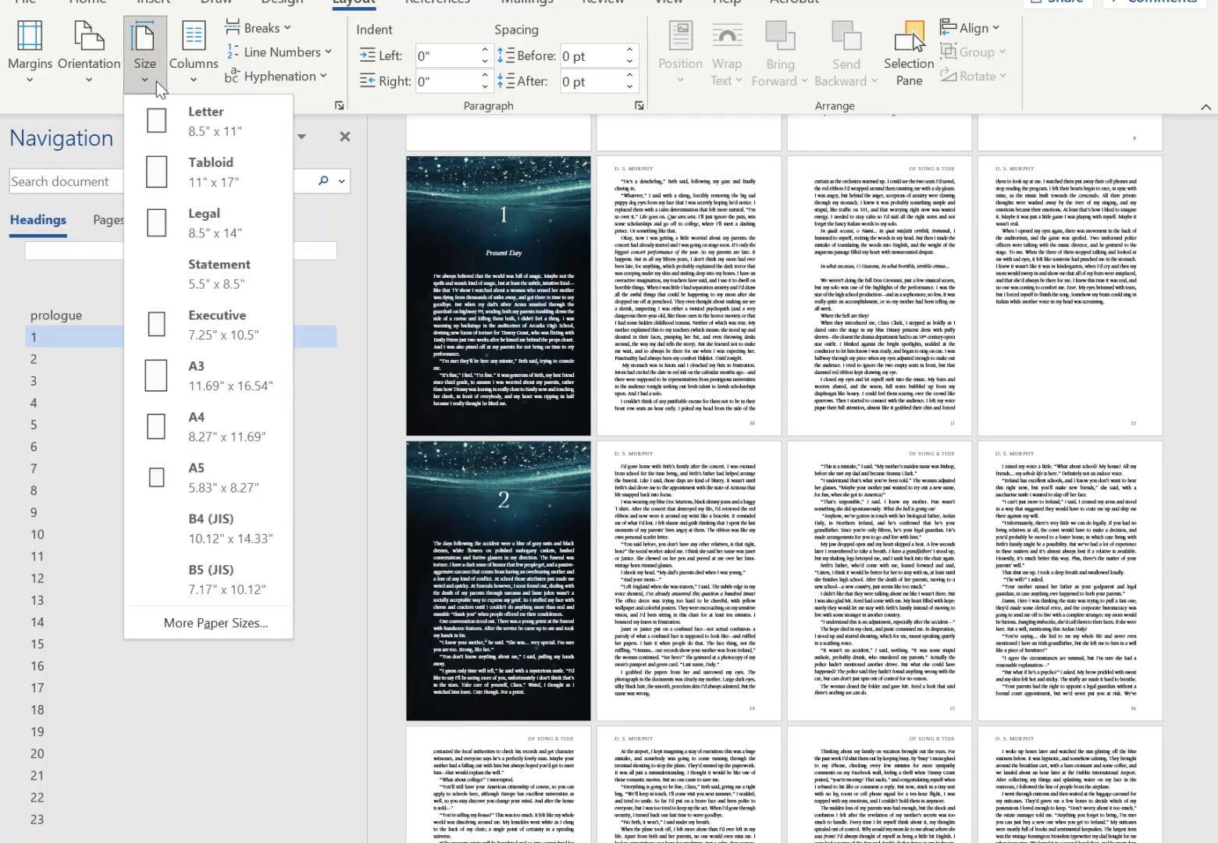
click(209, 625)
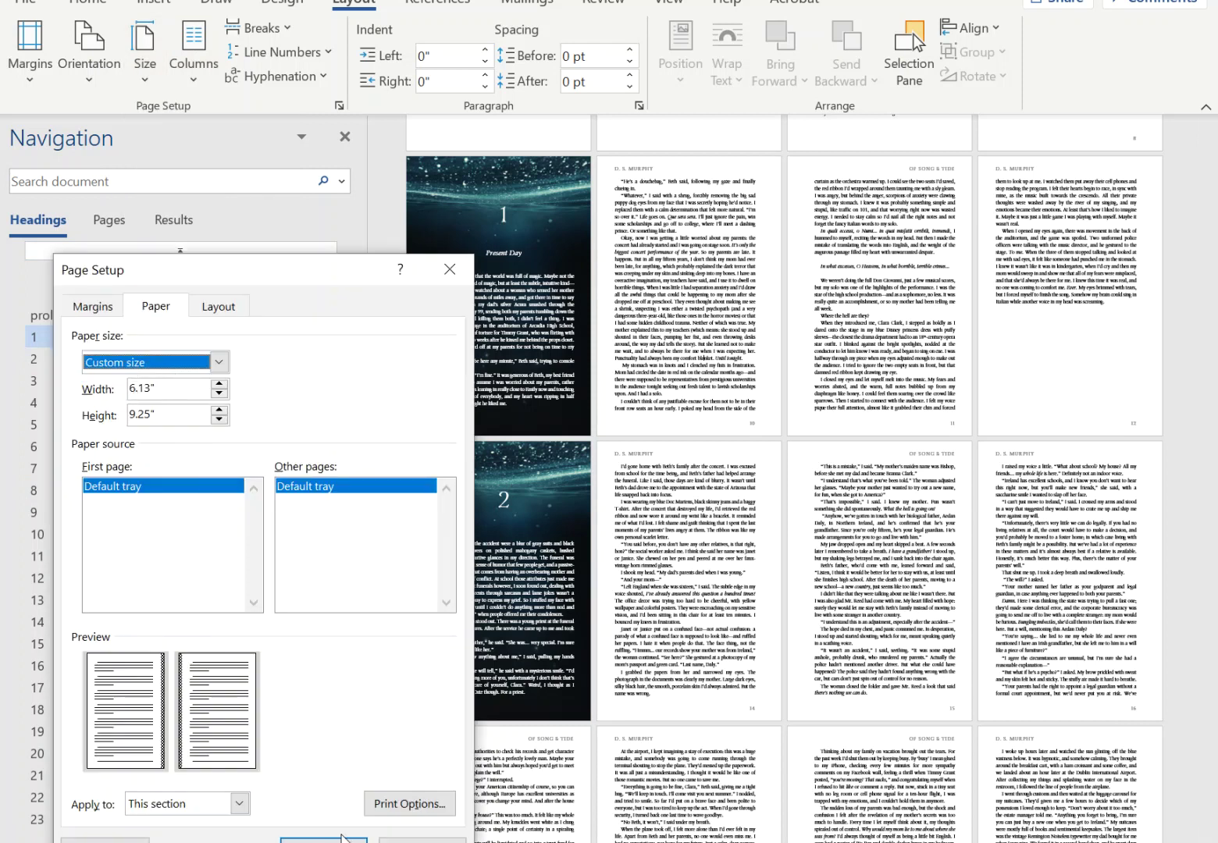
click(341, 839)
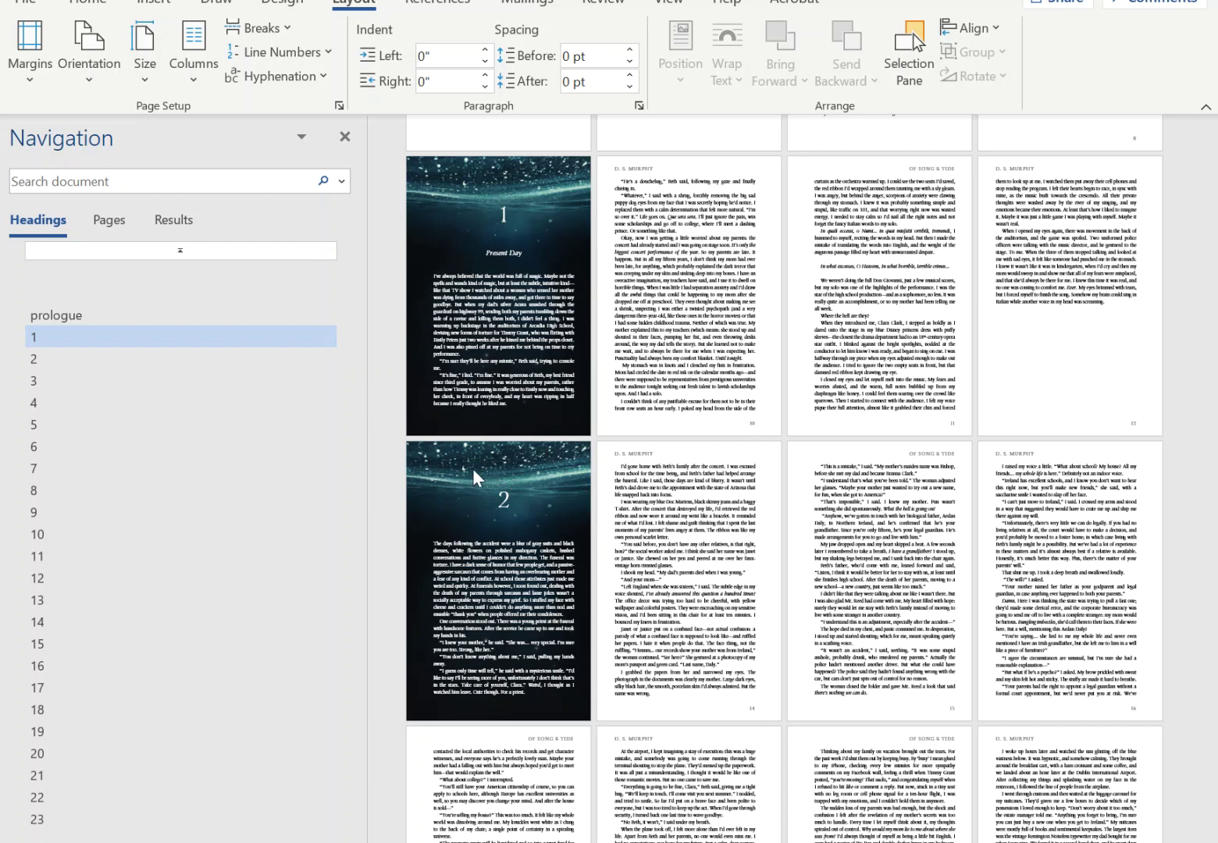
Select the chapter 2 background image, check its text wrapping options, and close them unchanged.
click(450, 462)
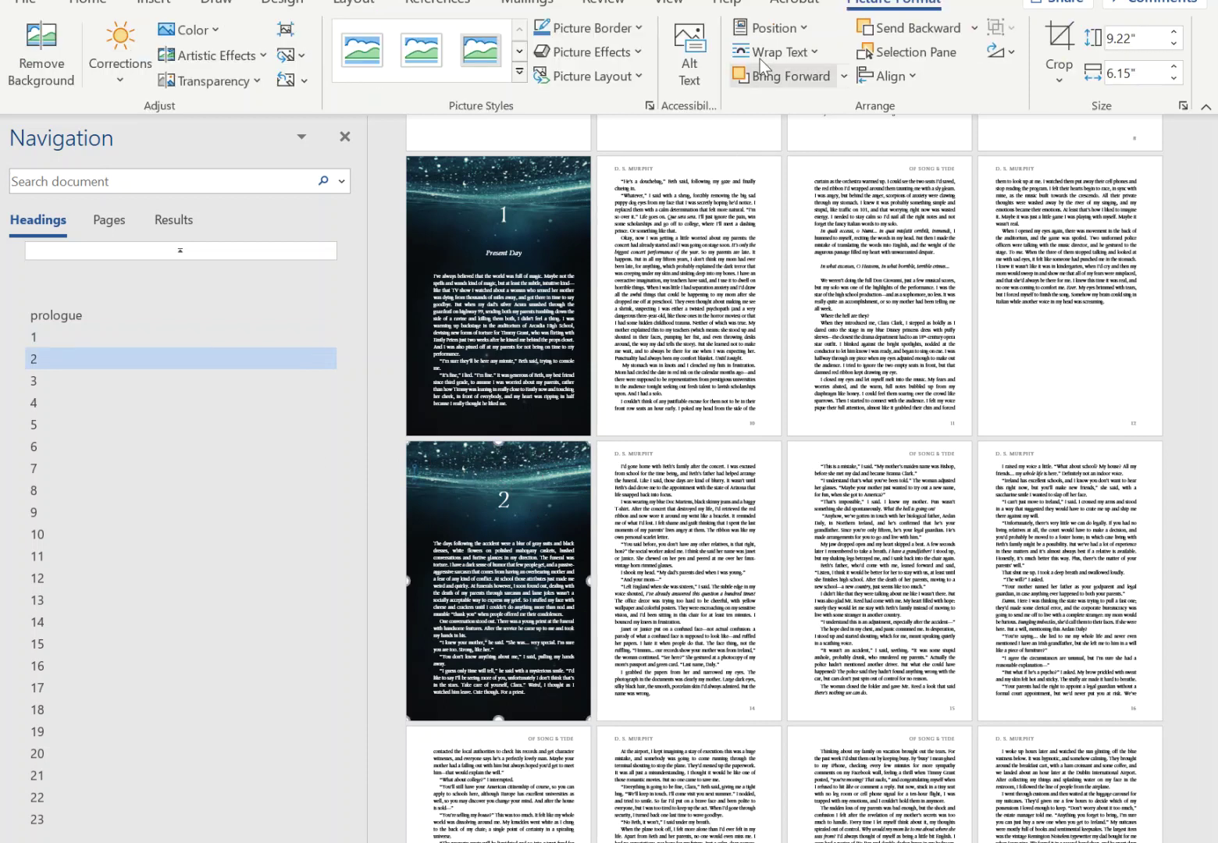
click(777, 54)
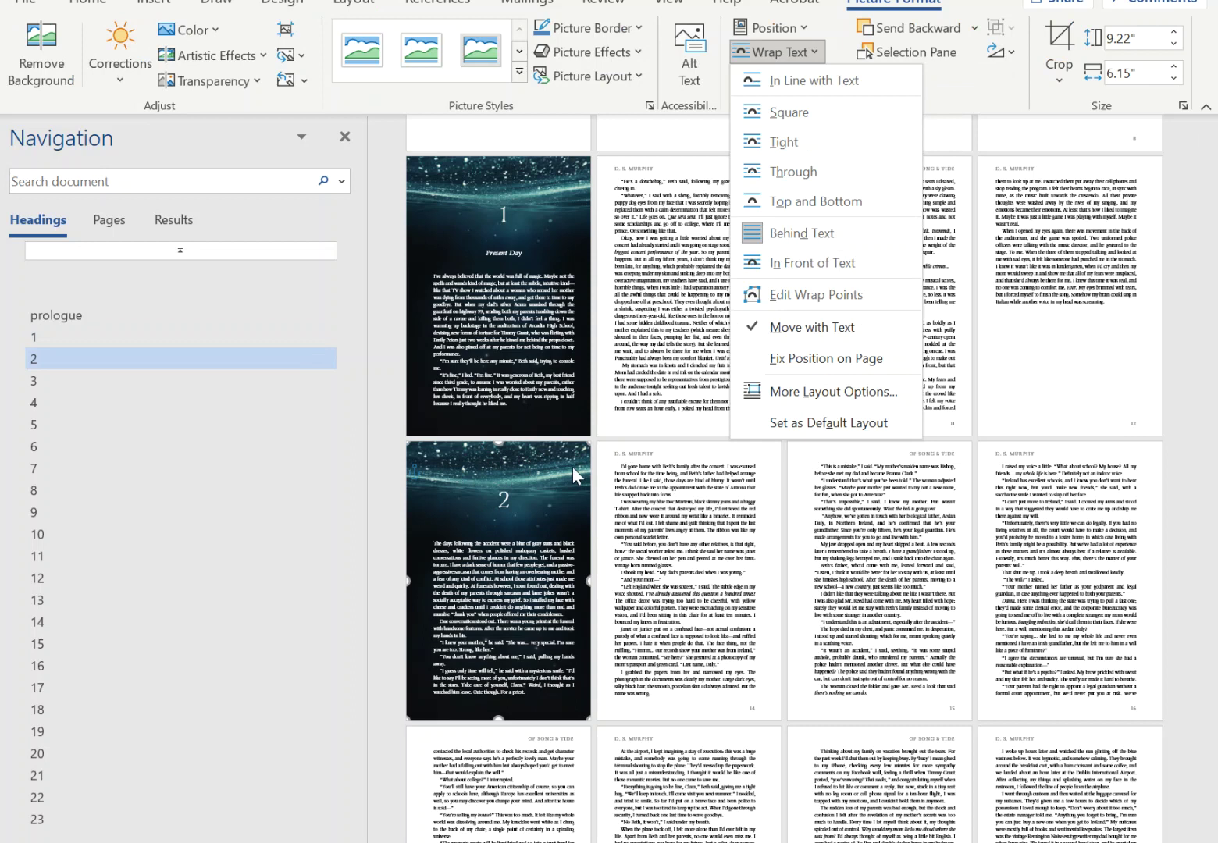
key(Escape)
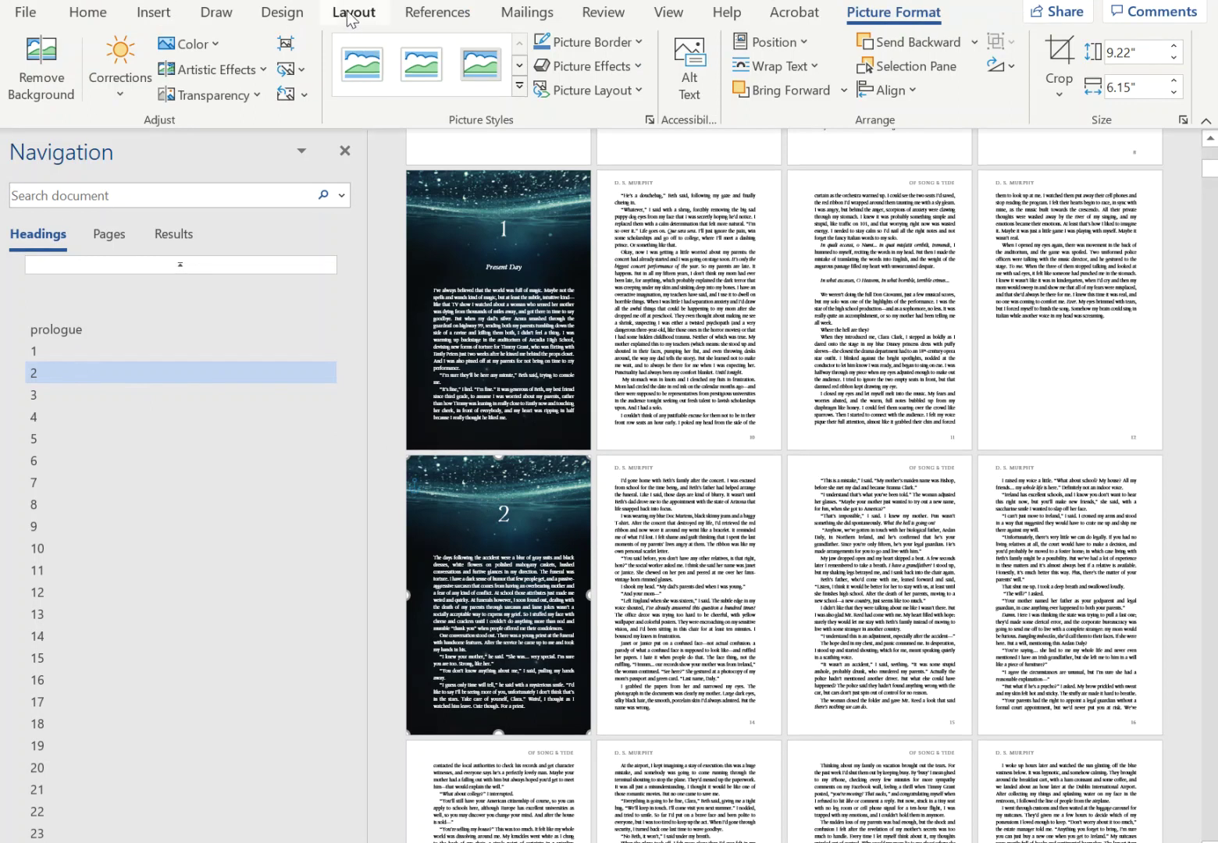
Put the cursor in the chapter 1 body text and open the custom paper size settings.
click(349, 17)
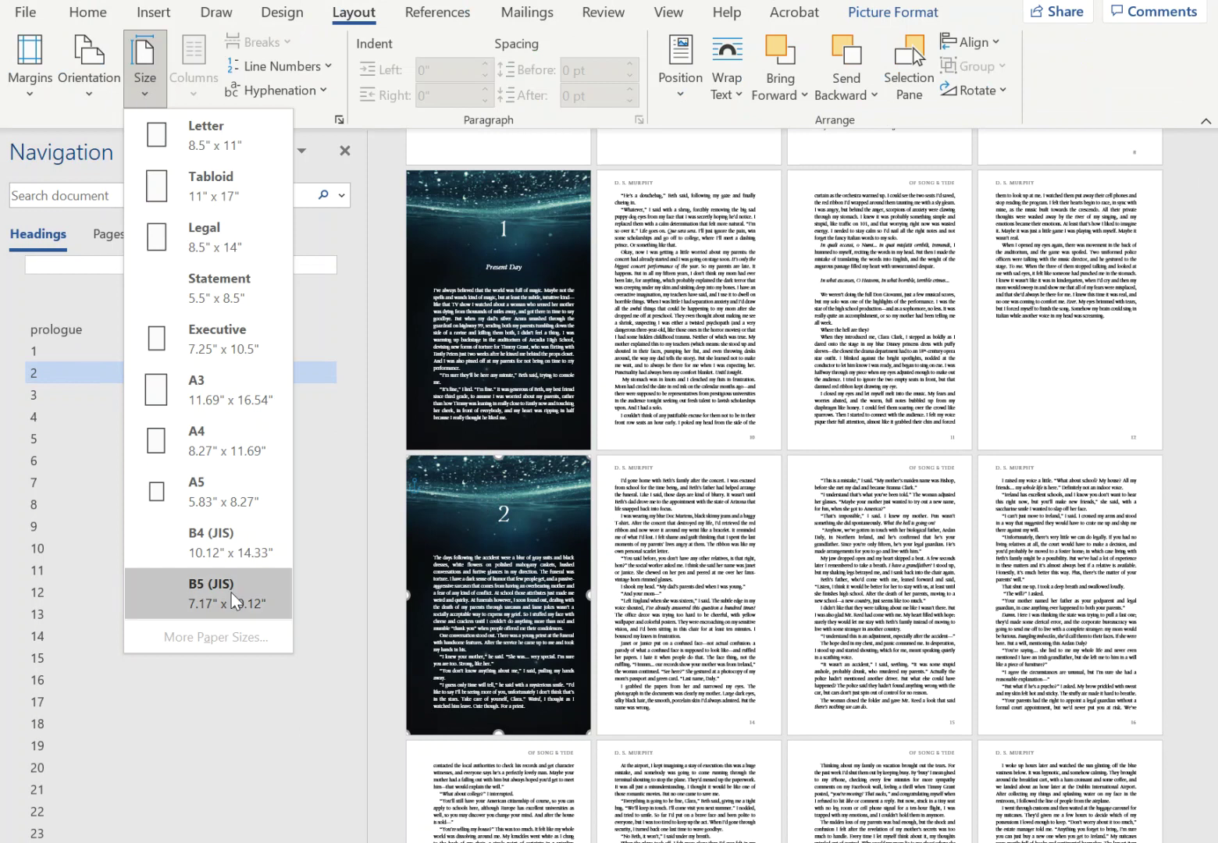
click(689, 368)
click(661, 321)
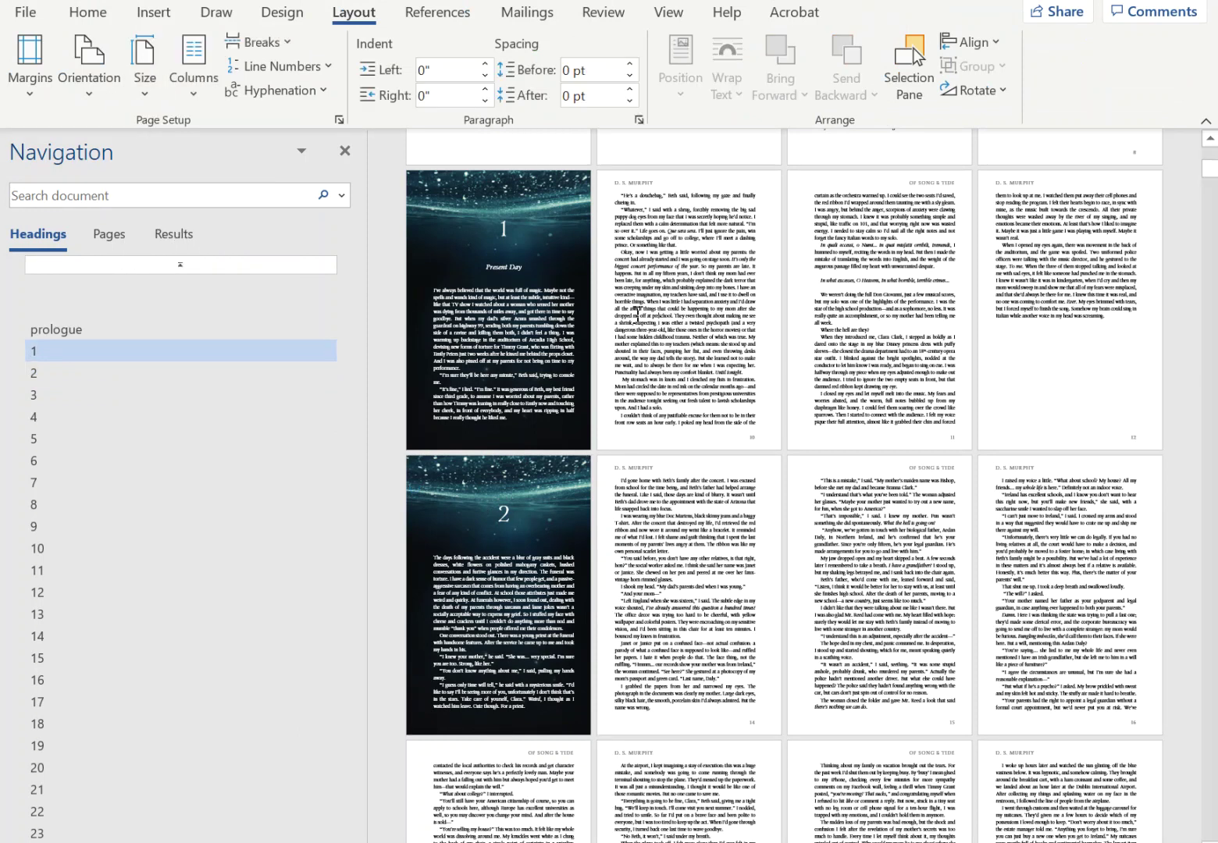
click(144, 78)
click(228, 636)
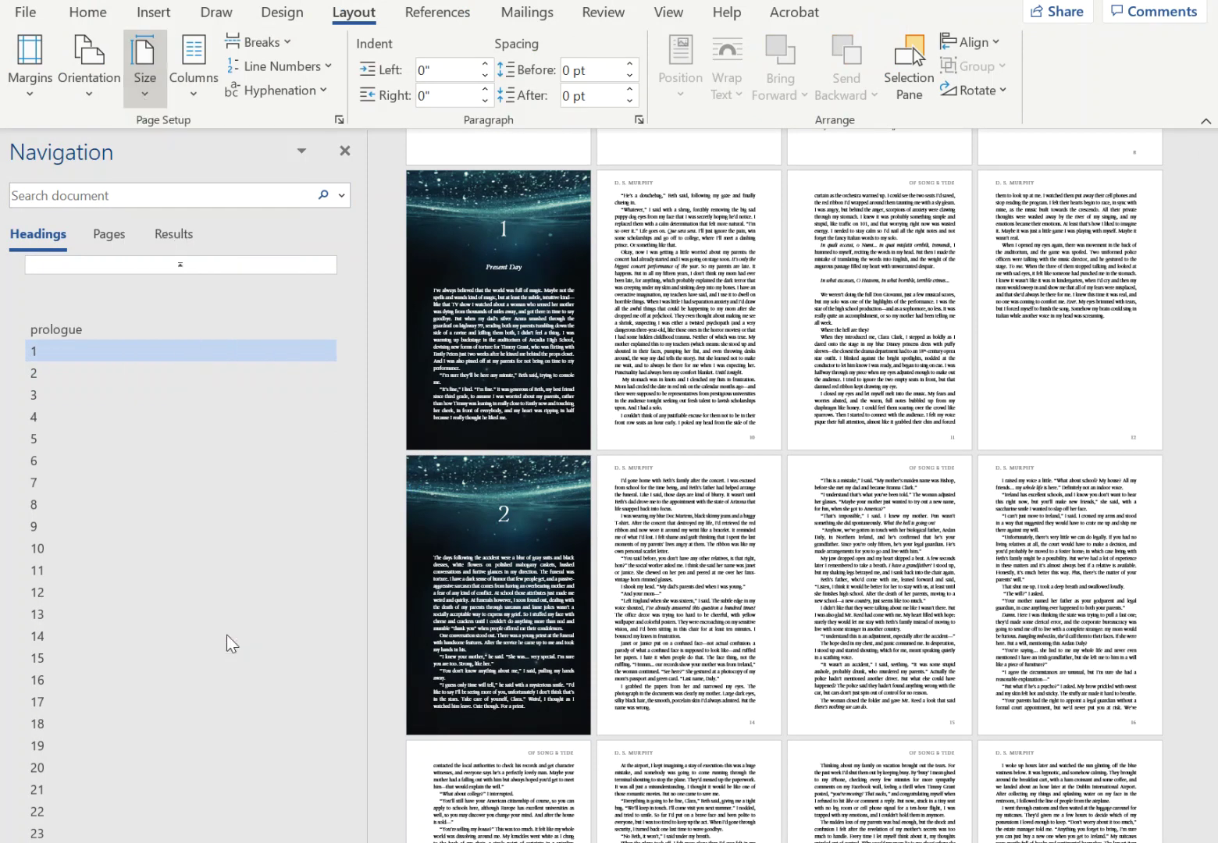
Switch to the cover file in Photoshop, show the cover template layer, and move it between Layer 3 and Layer 2.
click(422, 840)
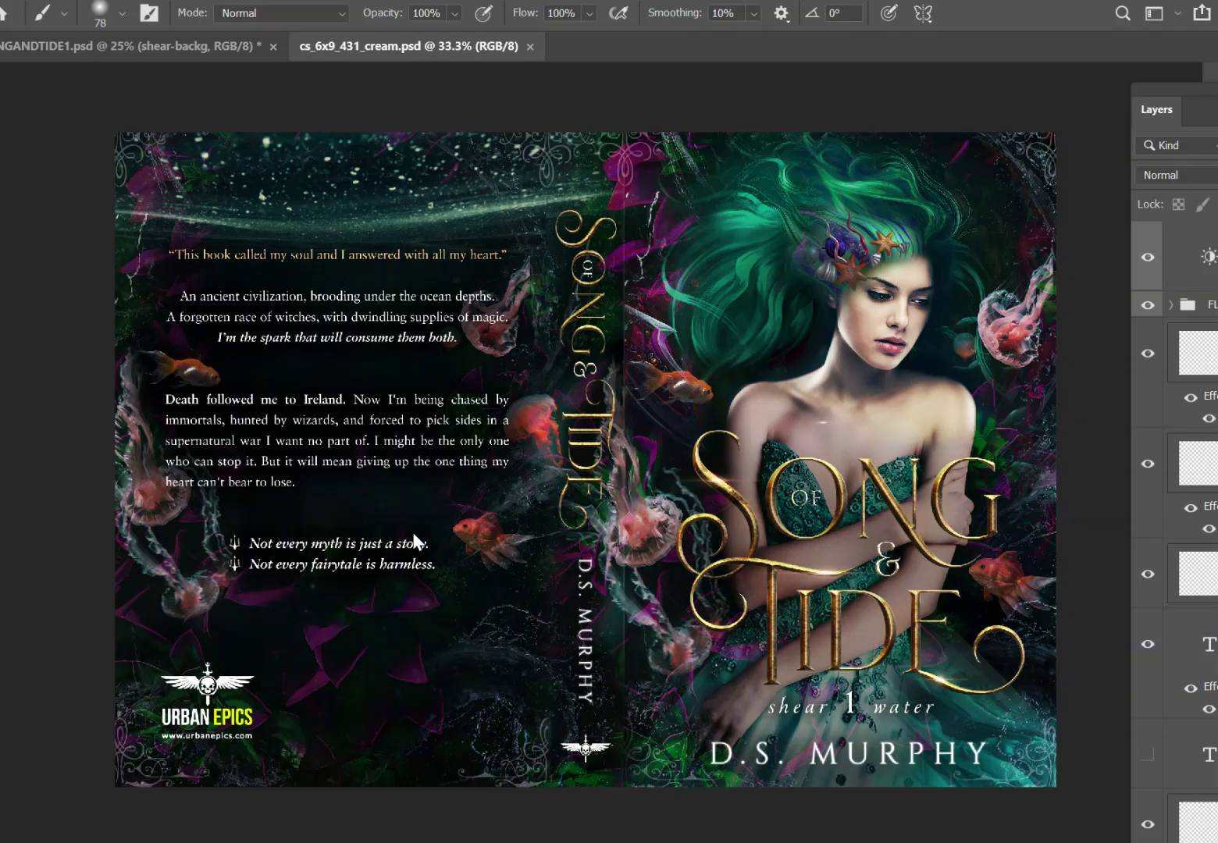
drag(1217, 92, 1105, 92)
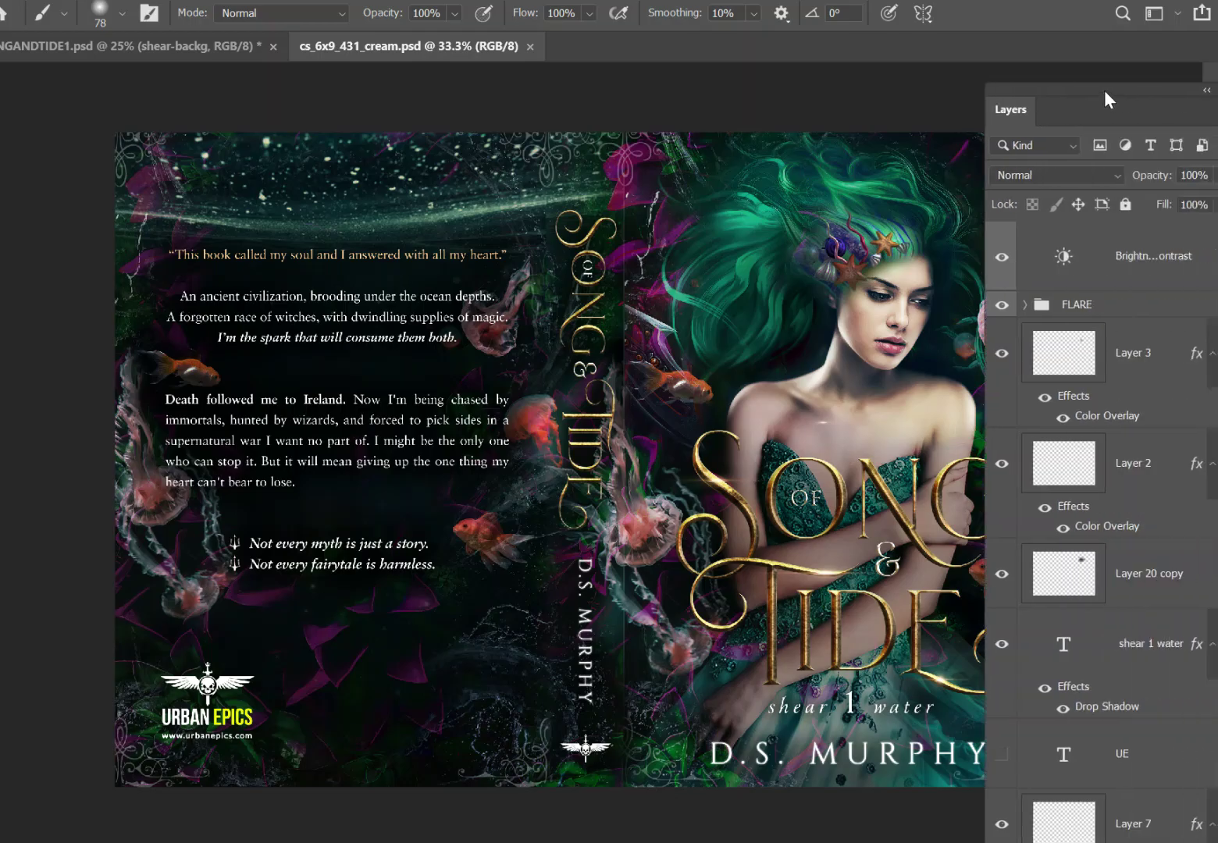
scroll(1100, 531, down, 10)
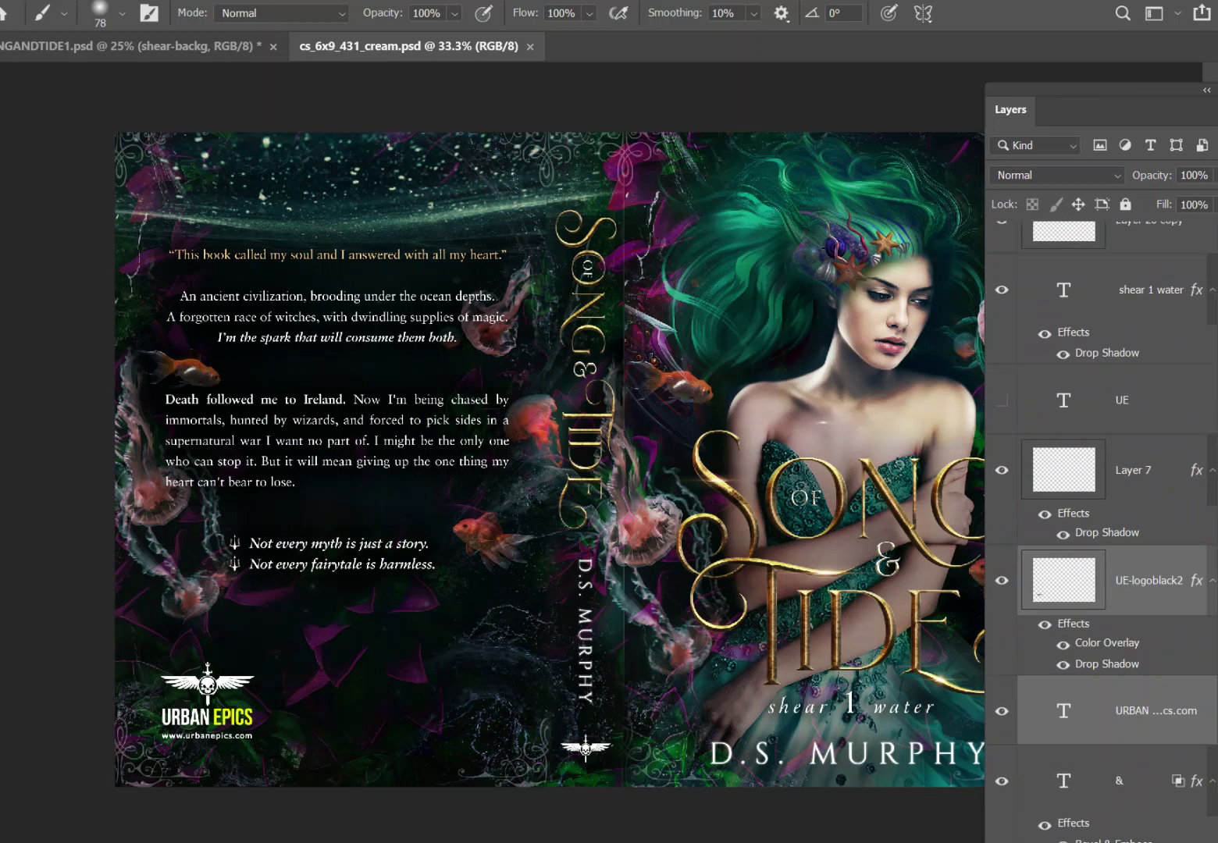
scroll(1101, 531, down, 15)
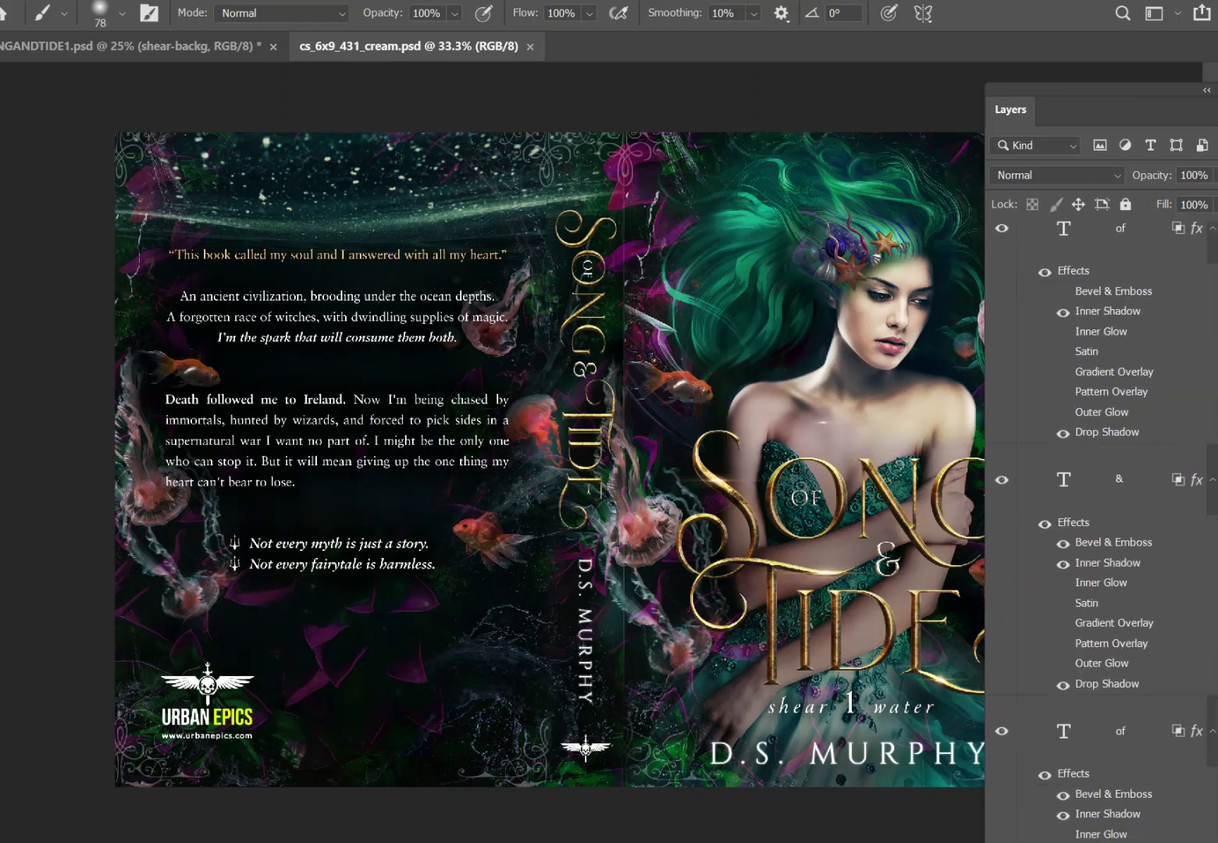
scroll(1101, 531, down, 15)
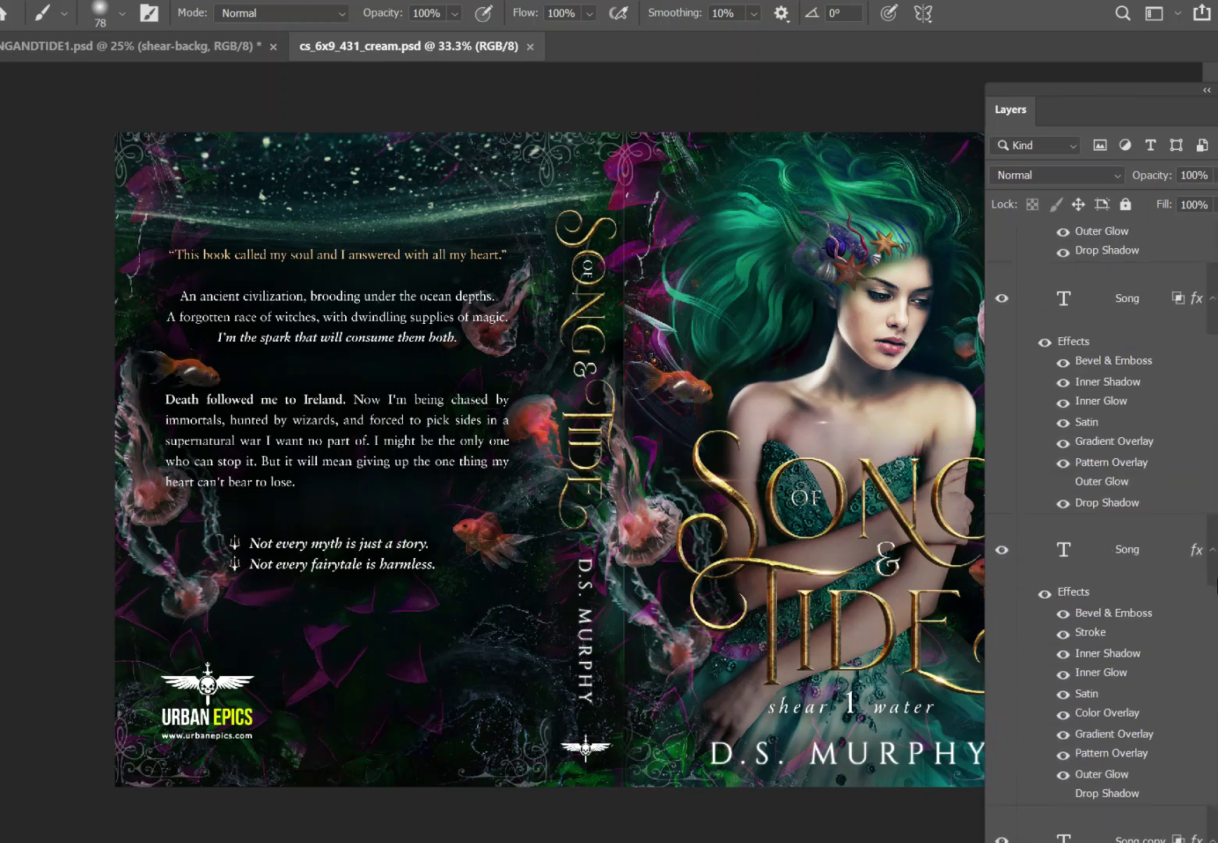
scroll(1101, 531, down, 15)
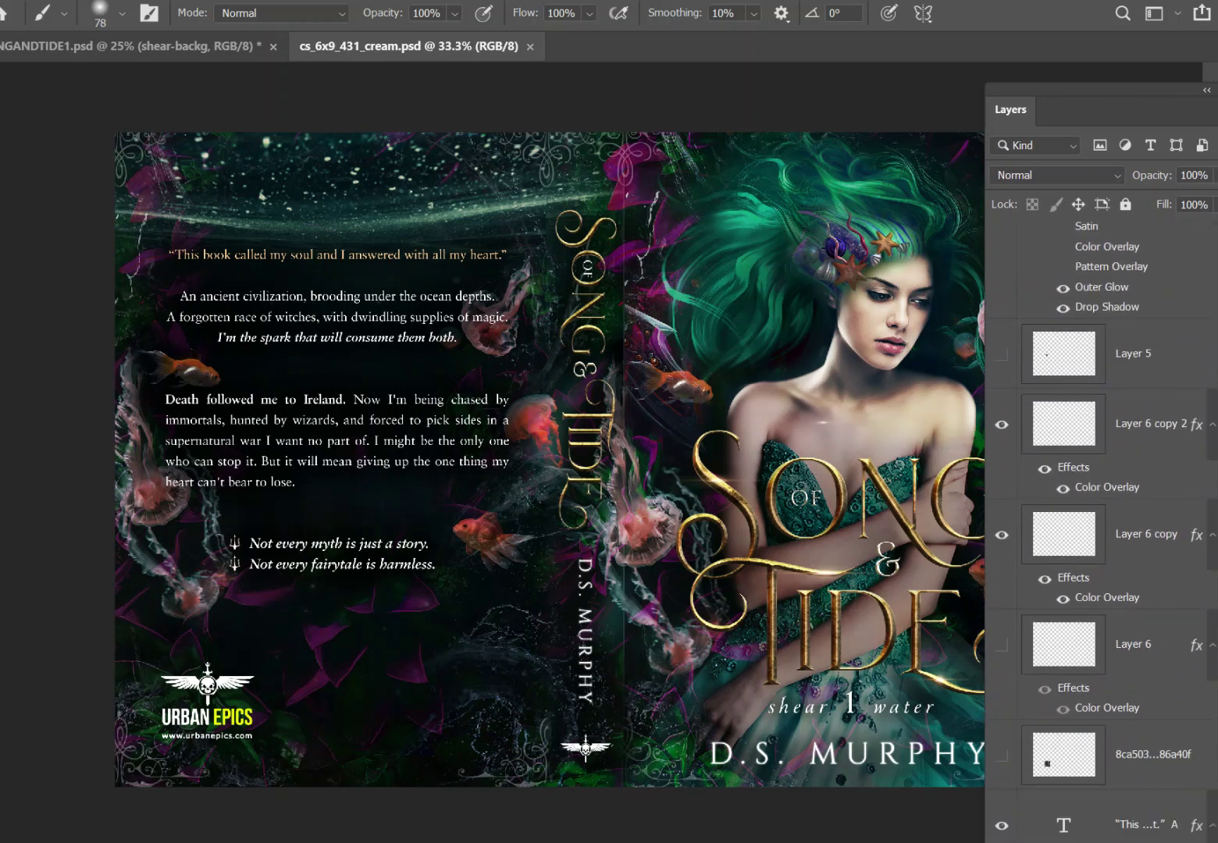
click(1002, 622)
drag(1128, 631, 1109, 351)
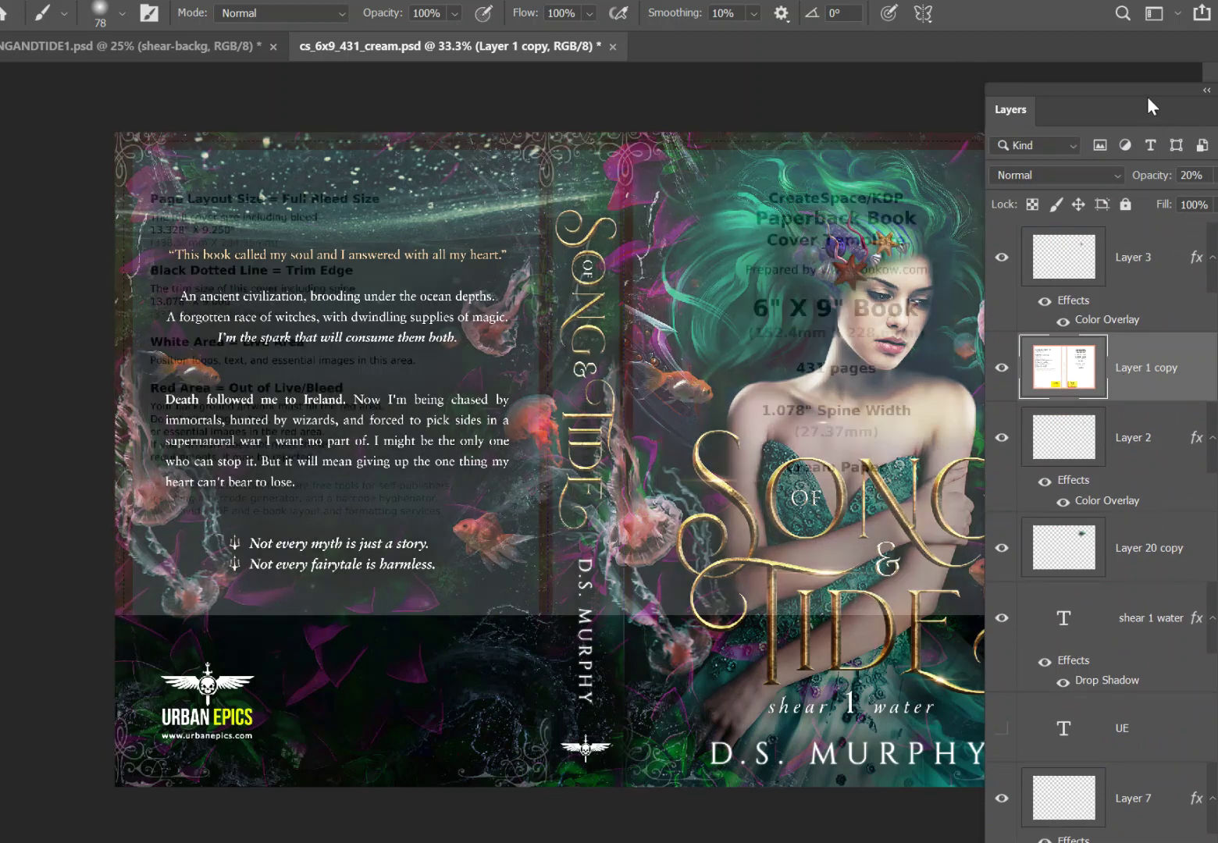
Preview the cover template layer at 78% opacity, reduce it to 21%, and hide the layer.
click(1213, 175)
drag(1150, 199, 1200, 204)
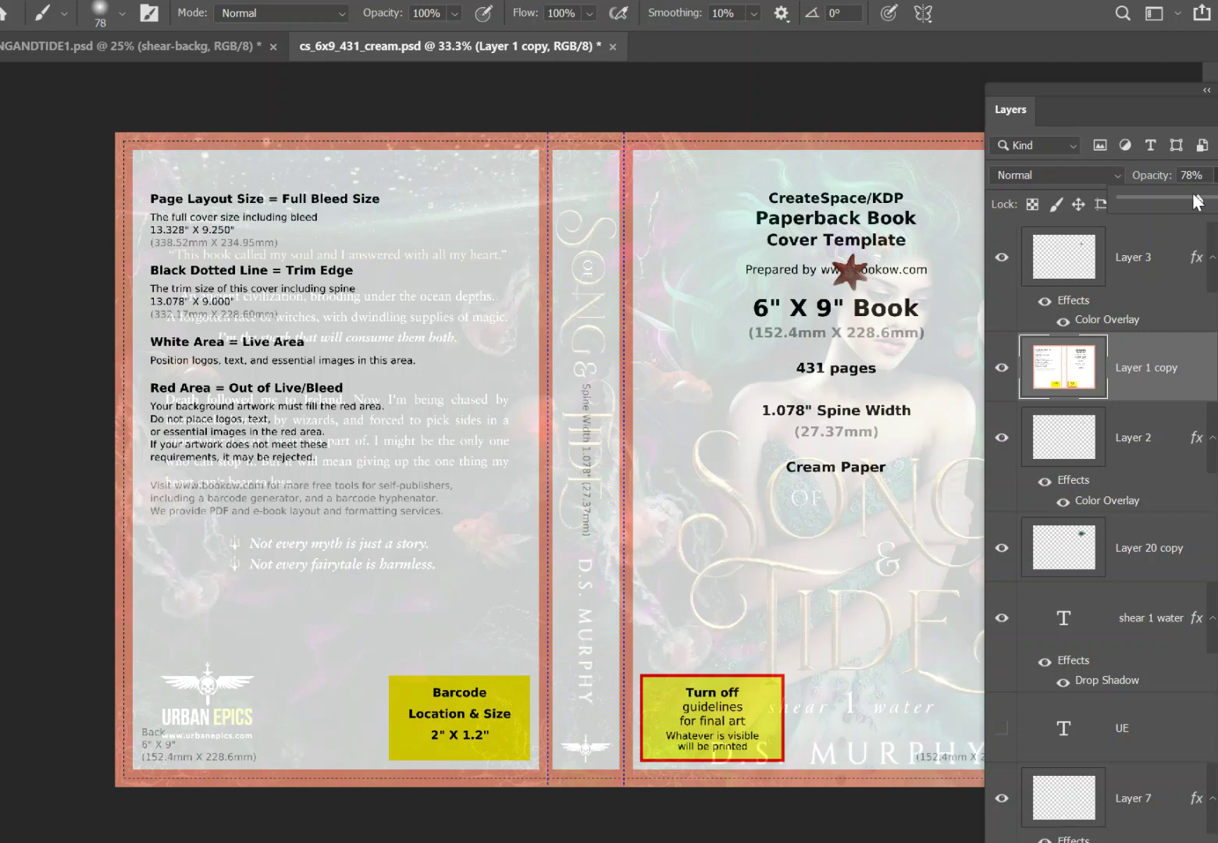
drag(1194, 200, 1141, 206)
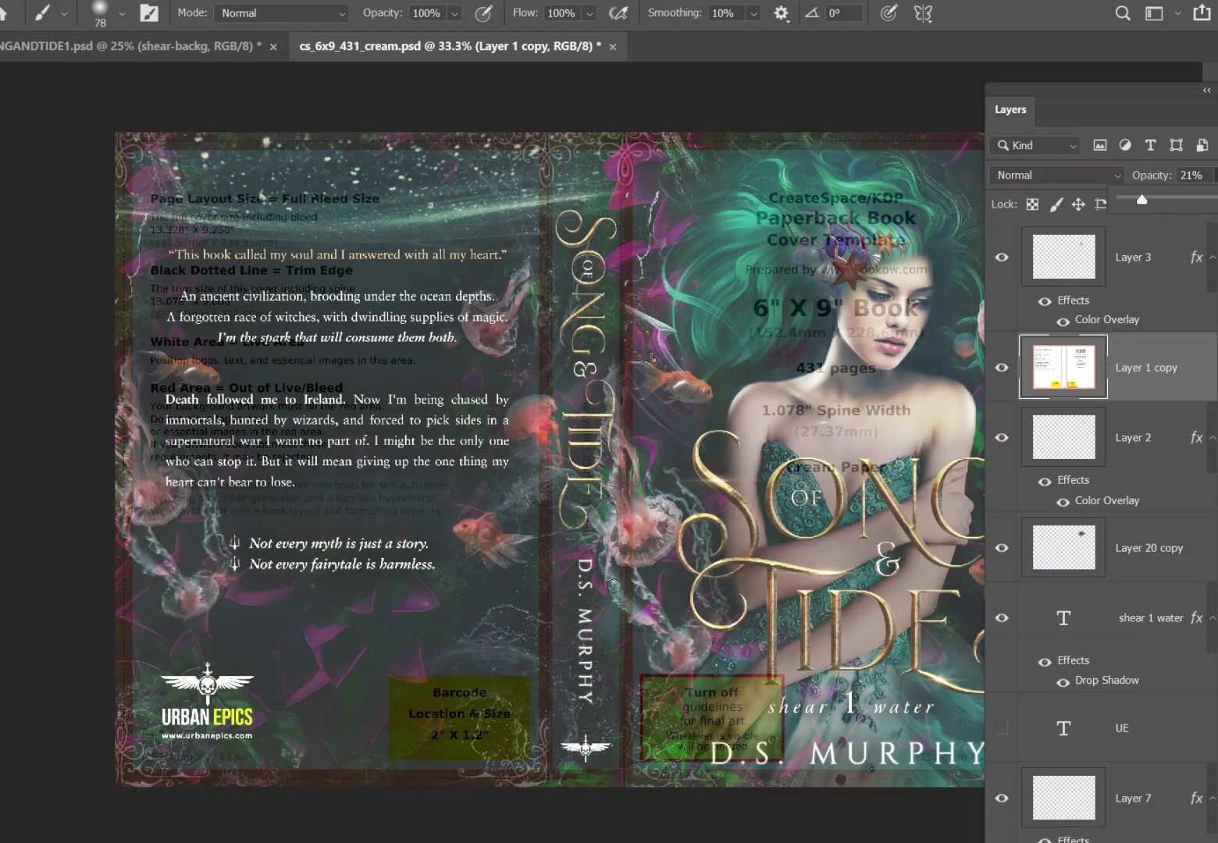
click(1002, 367)
Switch to the KDP hardcover content page and review its print options, manuscript and book cover sections.
key(alt+Tab)
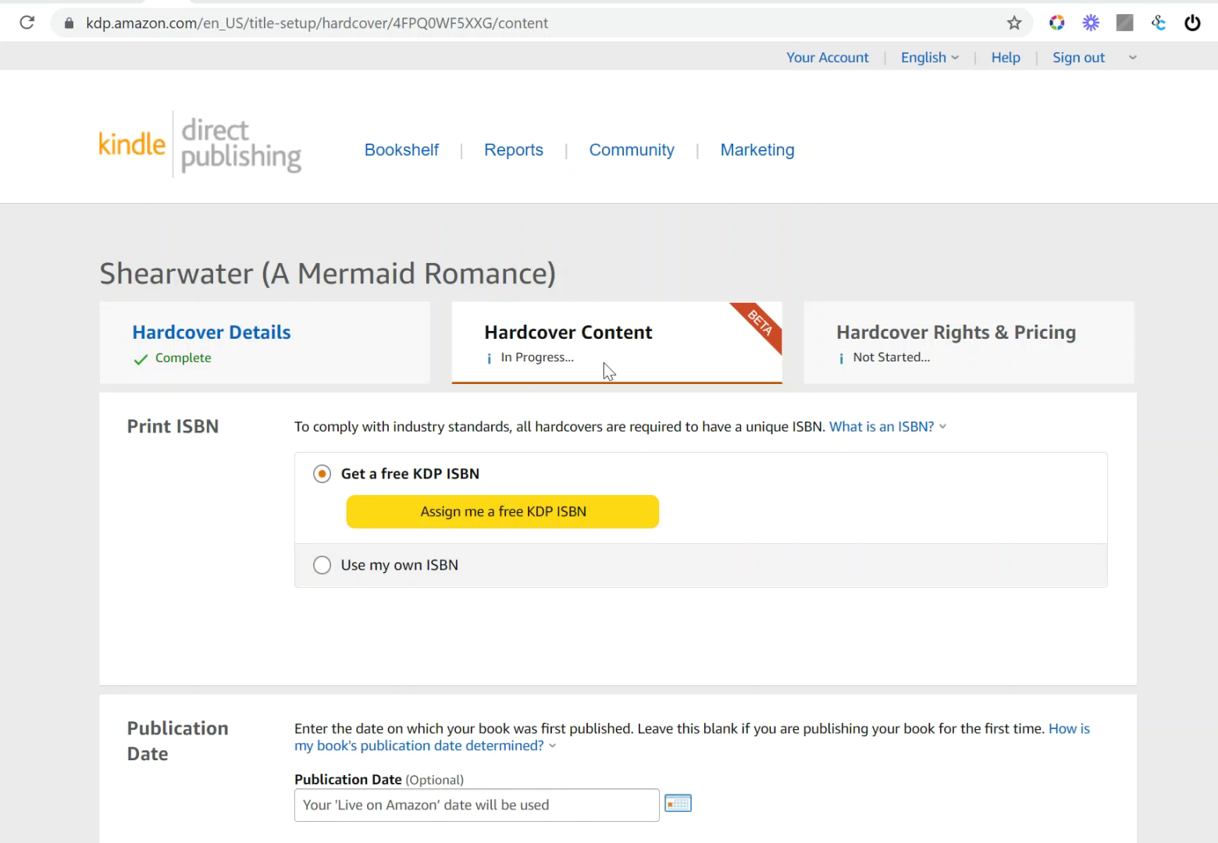
scroll(639, 446, down, 10)
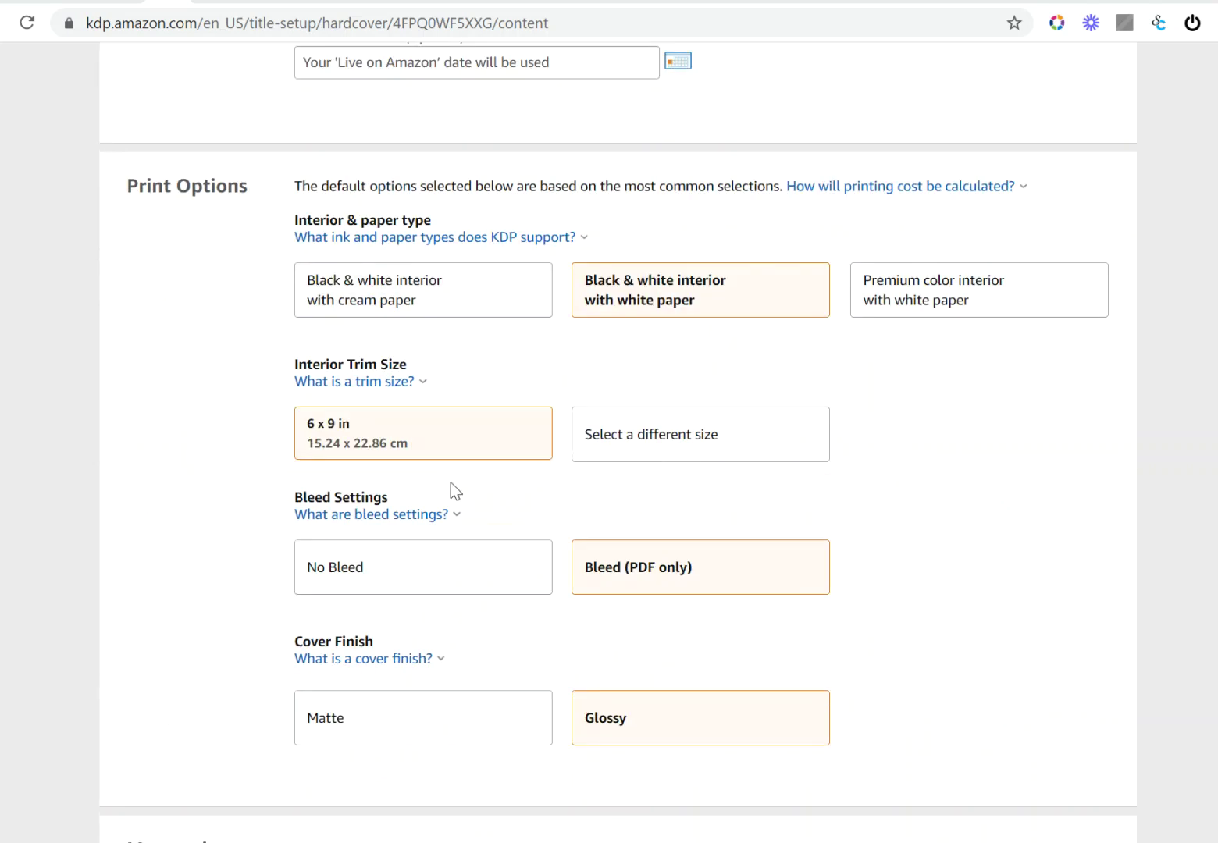
scroll(455, 485, down, 1)
scroll(478, 603, down, 5)
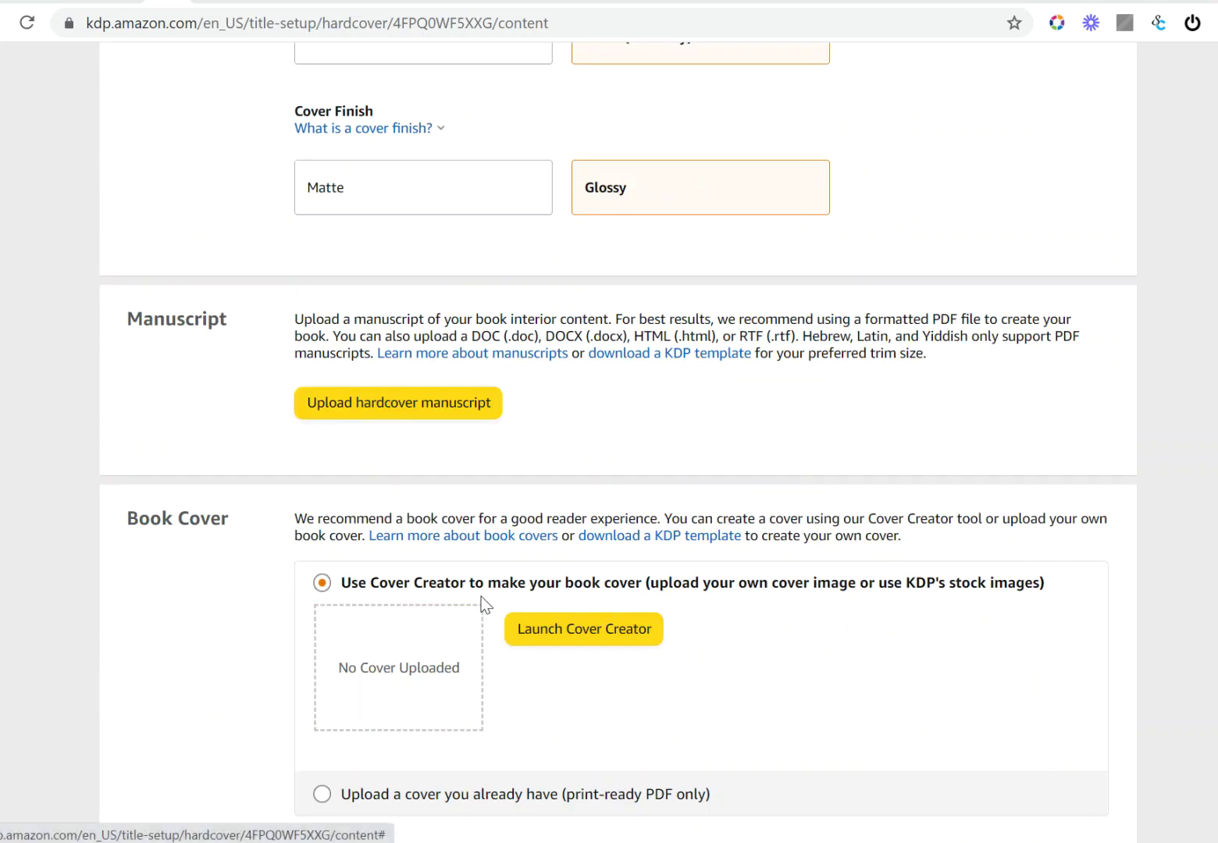
scroll(485, 600, down, 1)
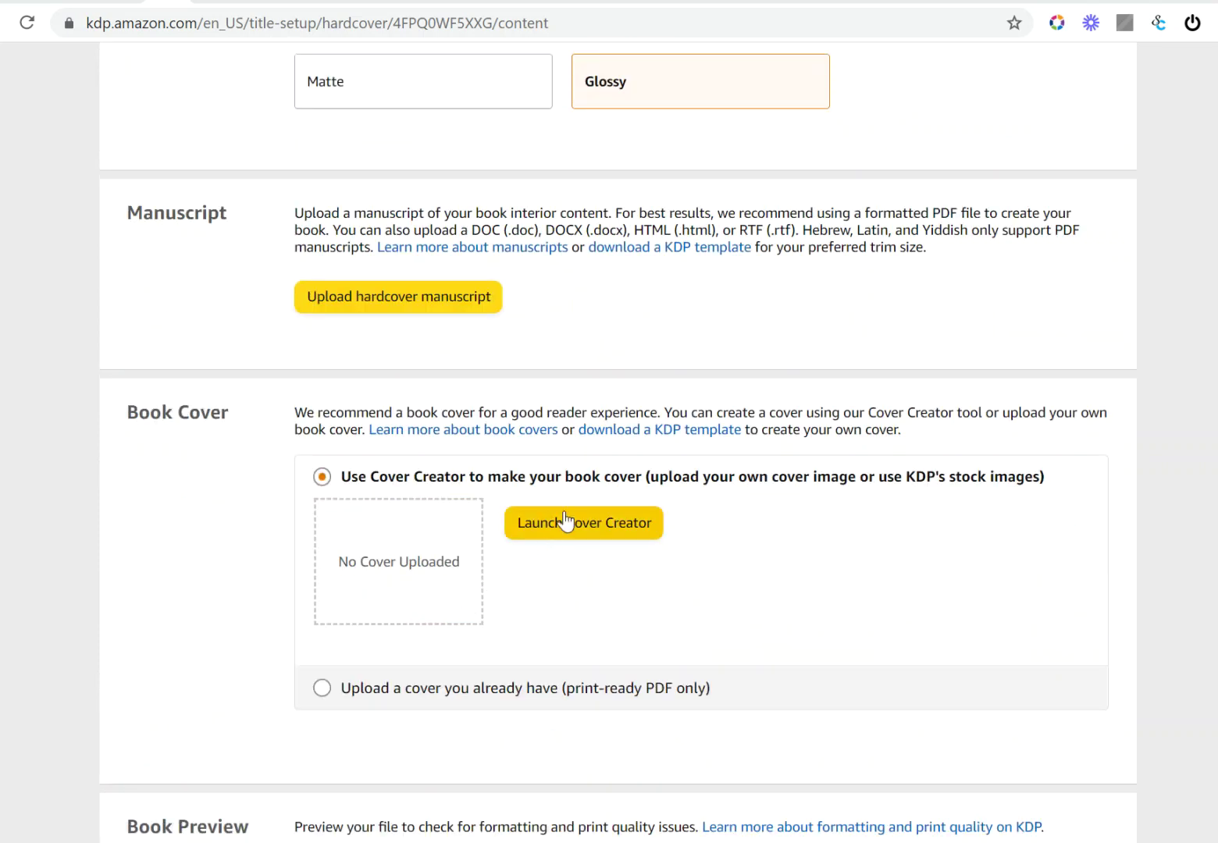
scroll(472, 539, up, 2)
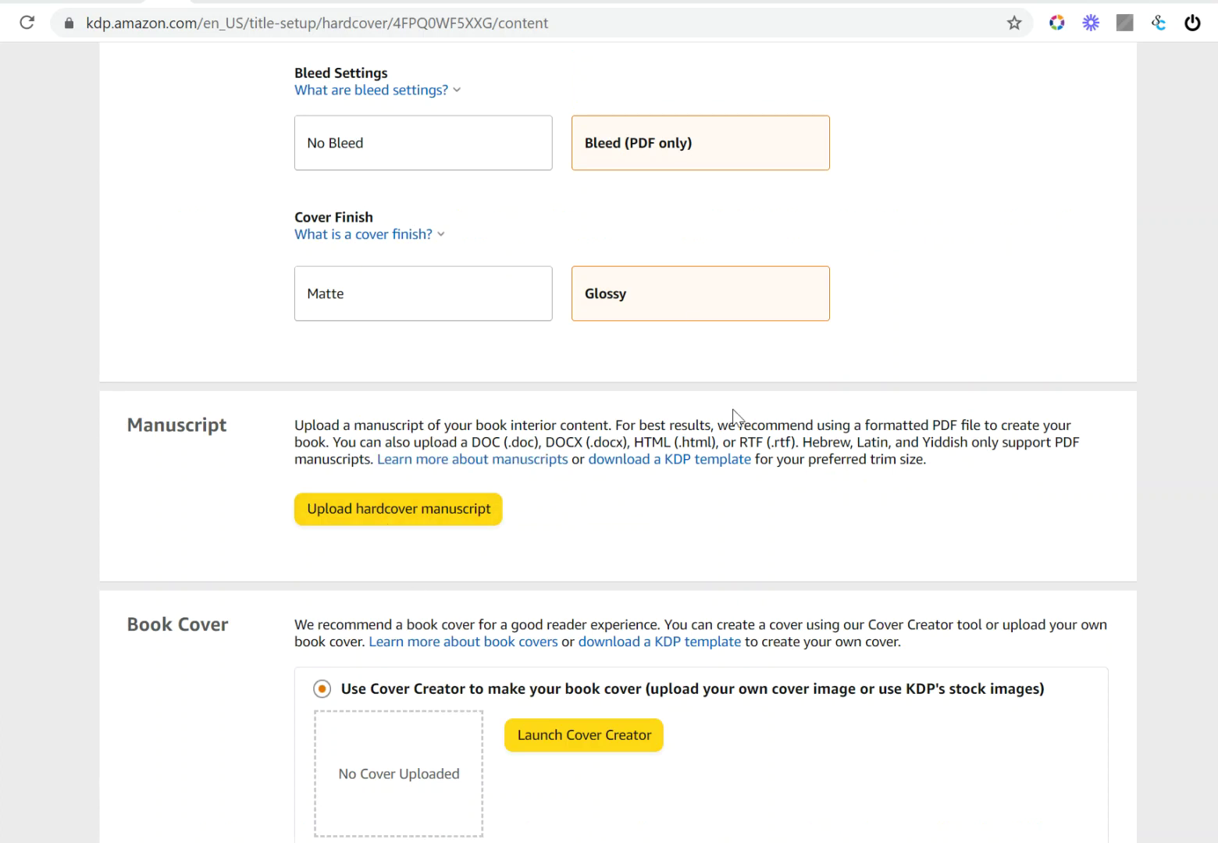
Open the KDP help topic on bleed and examine the table of page sizes with and without bleed.
click(472, 459)
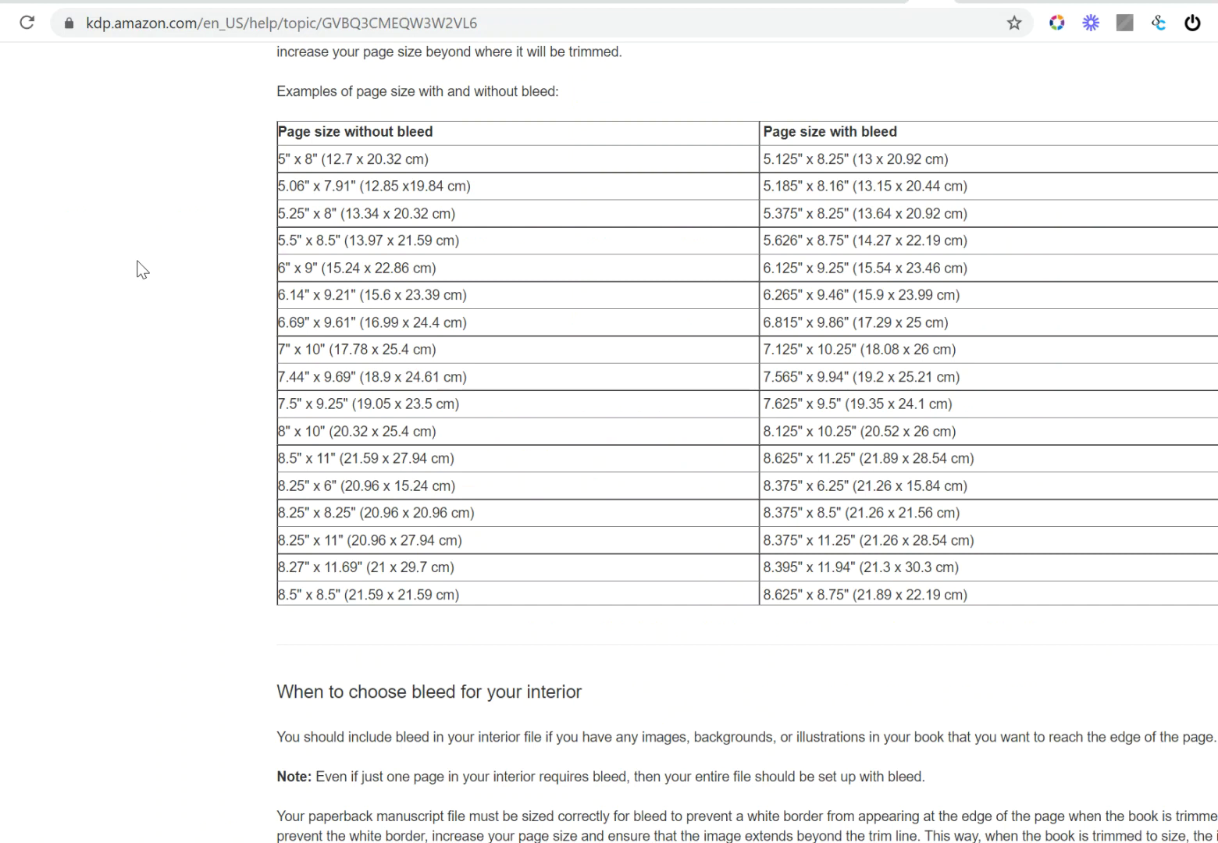
scroll(137, 269, up, 3)
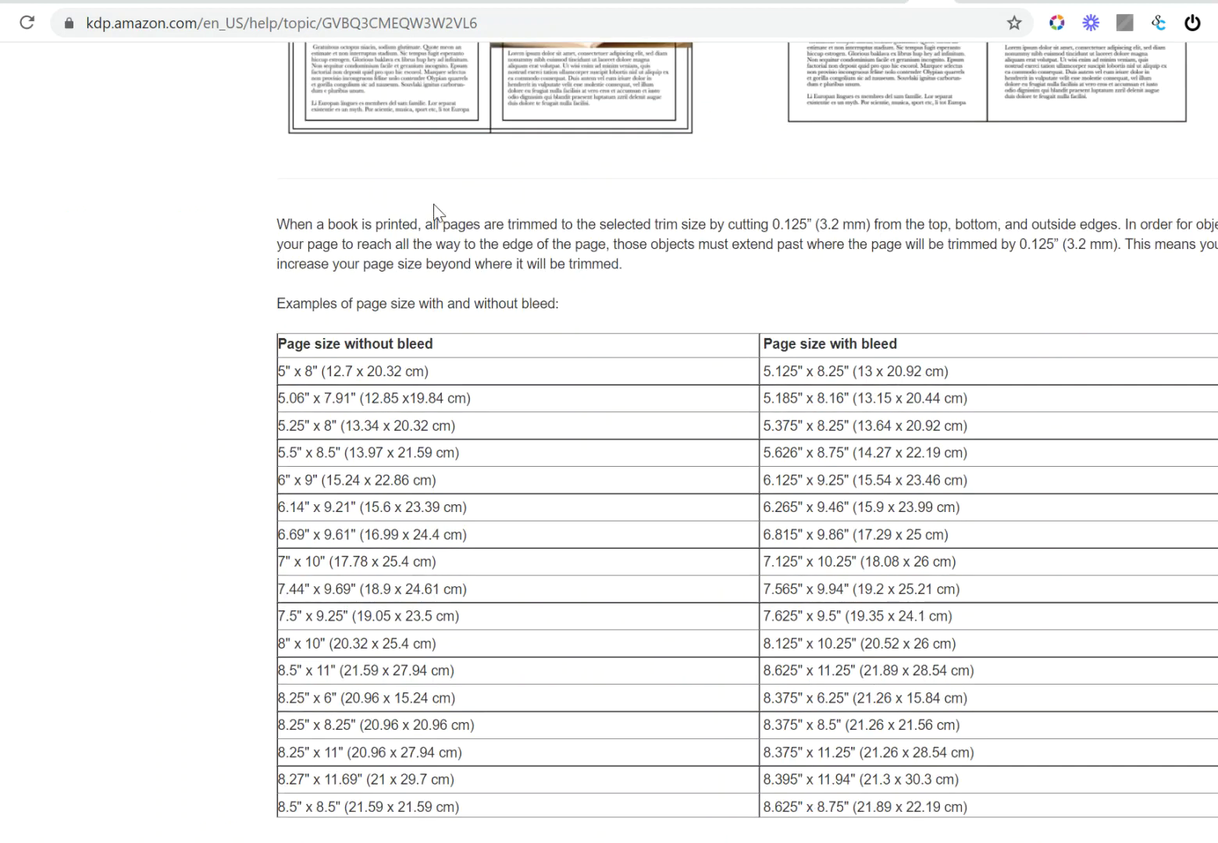
scroll(480, 445, down, 1)
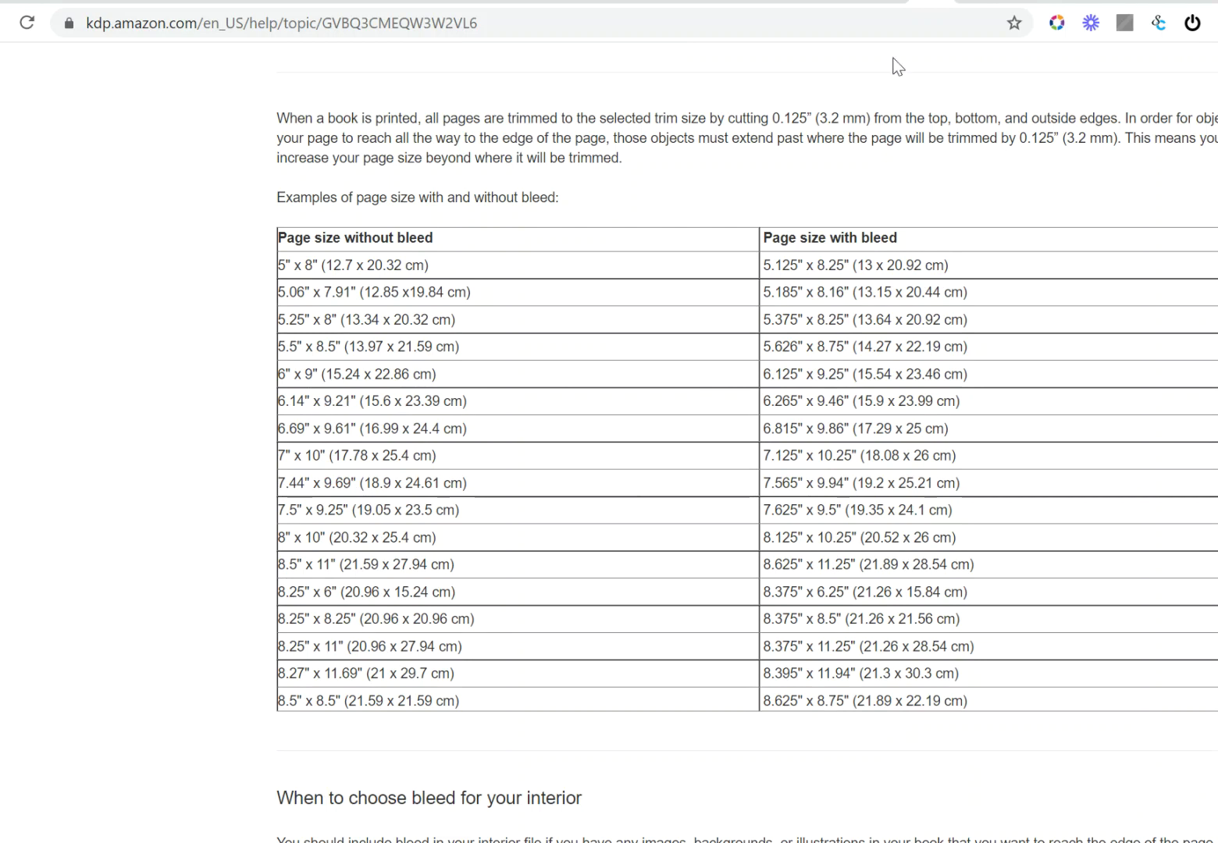
Go to the KDP hardcover help page and open the cover calculator and template generator from its cover file question.
key(alt+Left)
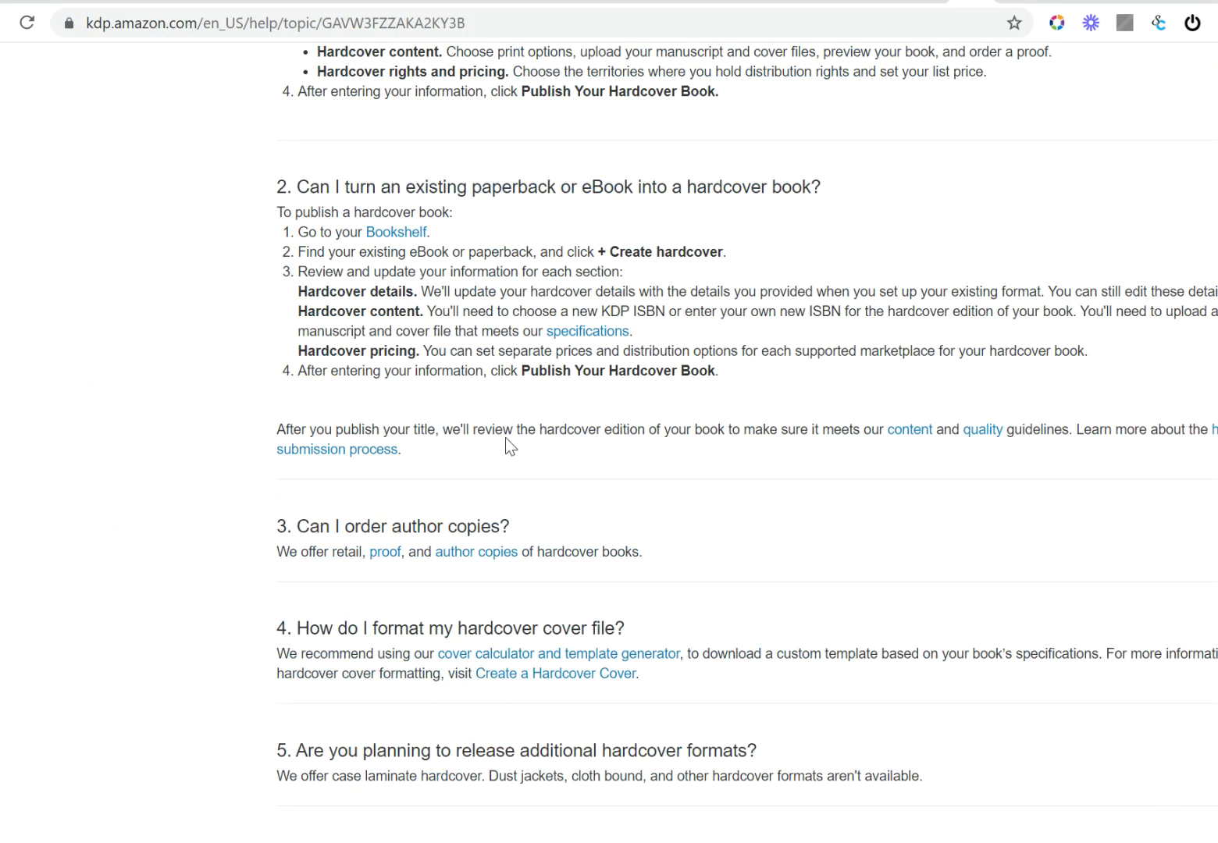
scroll(504, 449, down, 1)
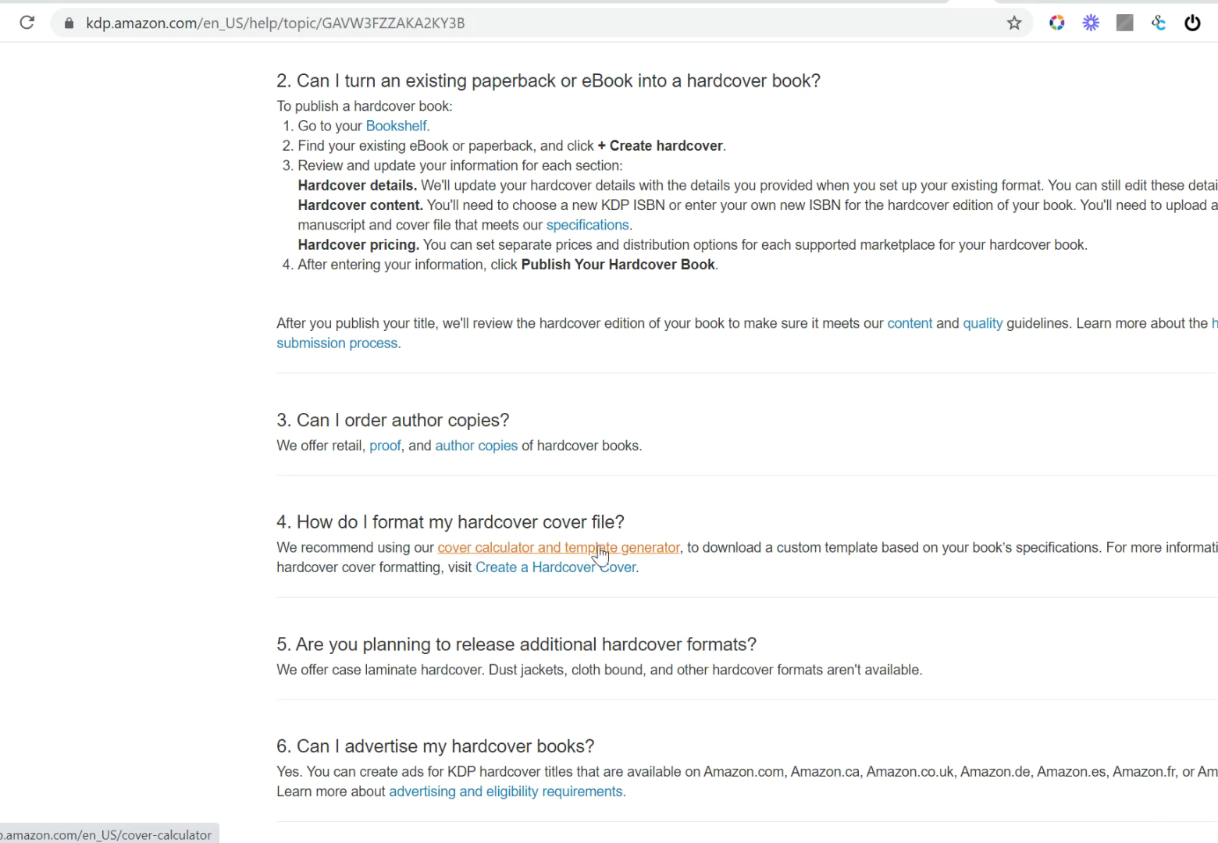
click(669, 555)
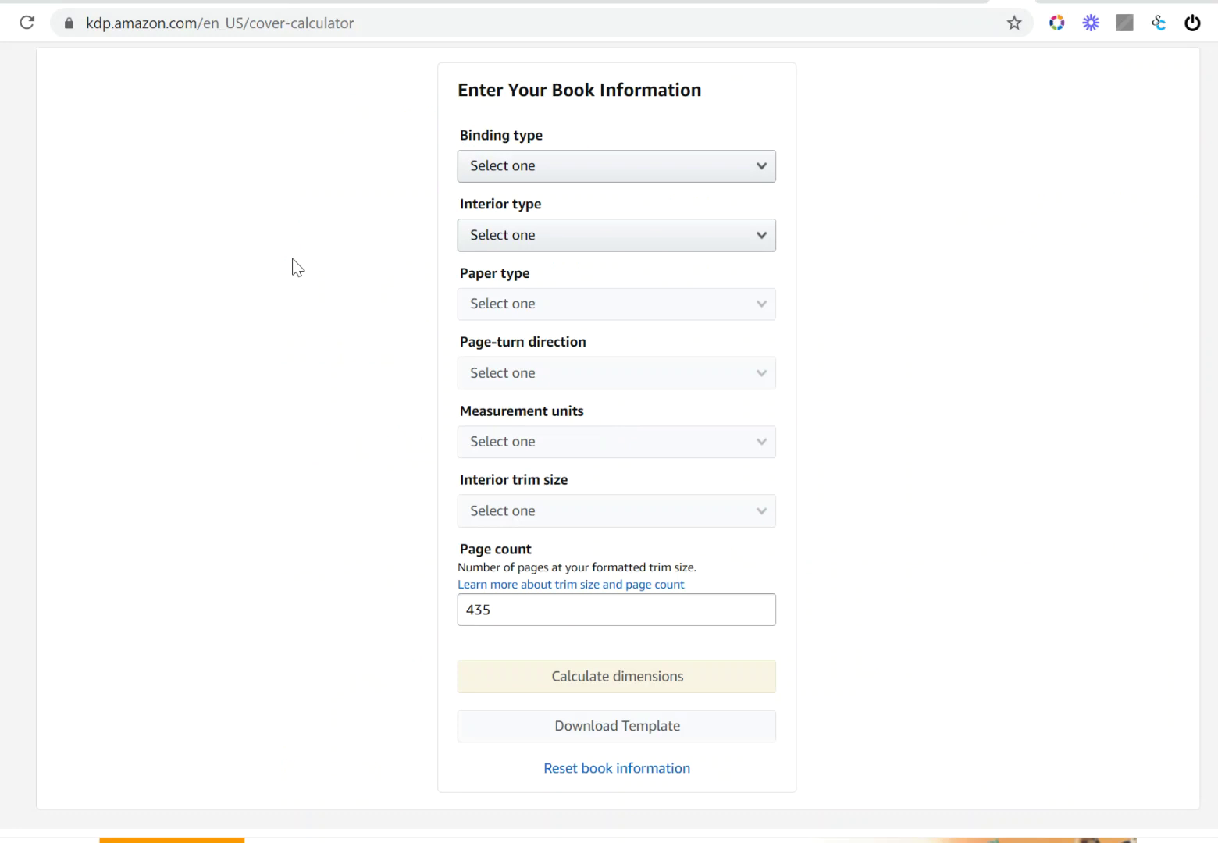
Set the cover calculator's binding type to Hardcover.
click(512, 173)
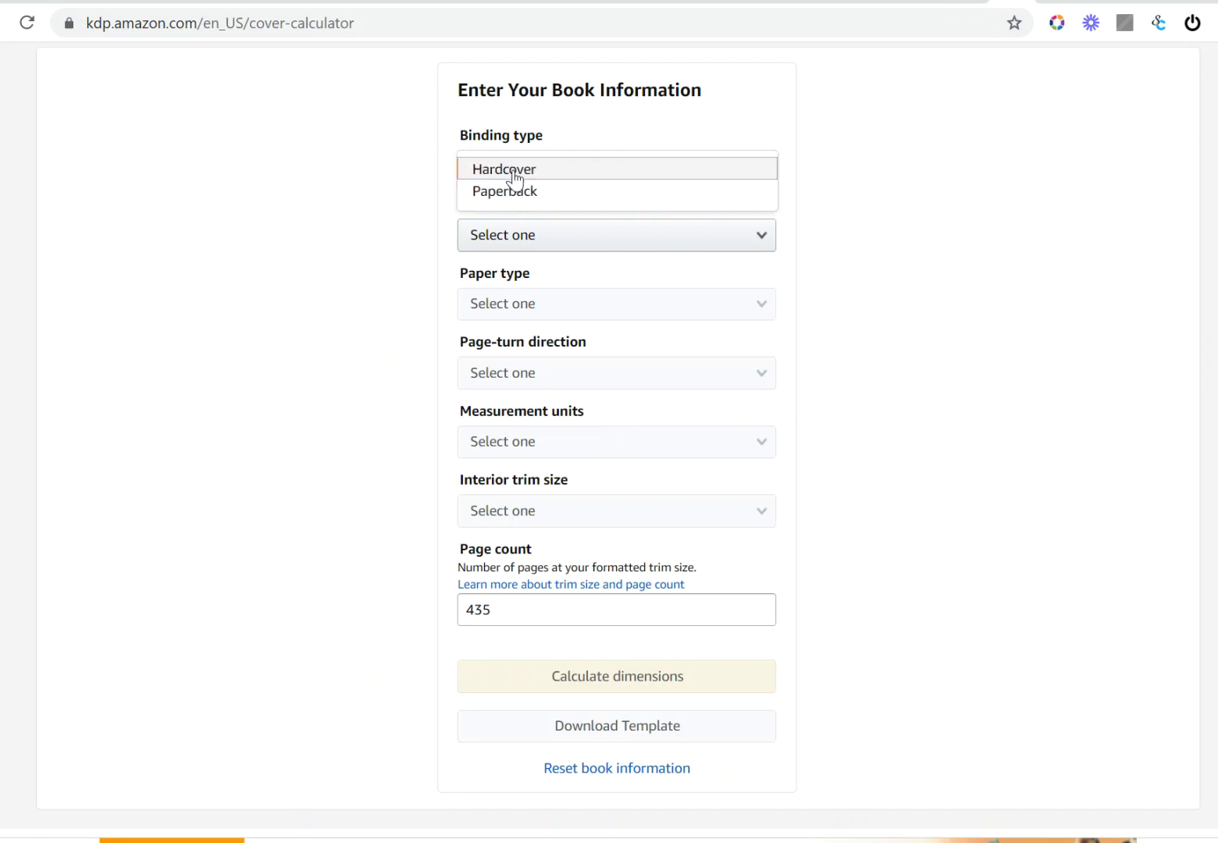
click(527, 167)
click(525, 173)
click(517, 238)
click(542, 167)
click(542, 174)
click(535, 178)
click(536, 178)
click(521, 187)
click(519, 180)
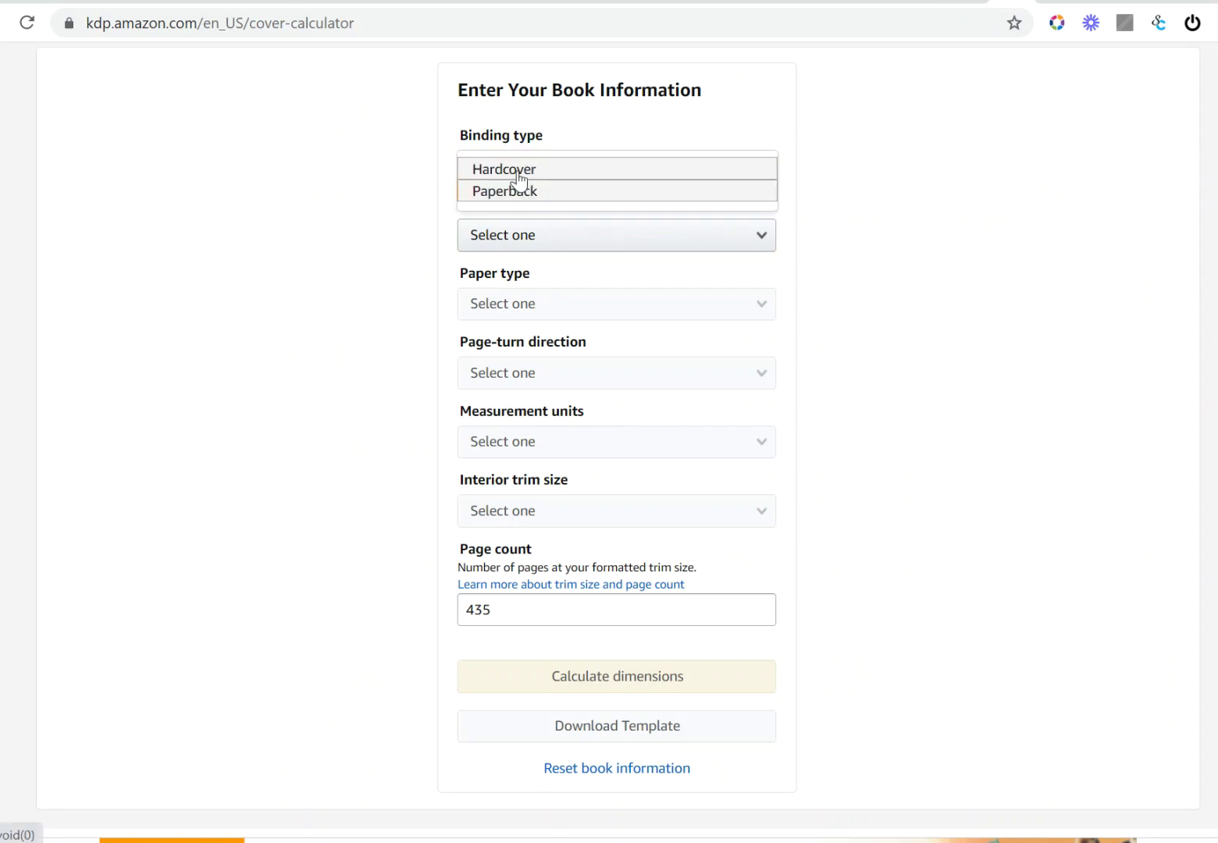
click(517, 170)
Set the cover's interior type to Black & white and the paper type to Cream paper.
click(516, 238)
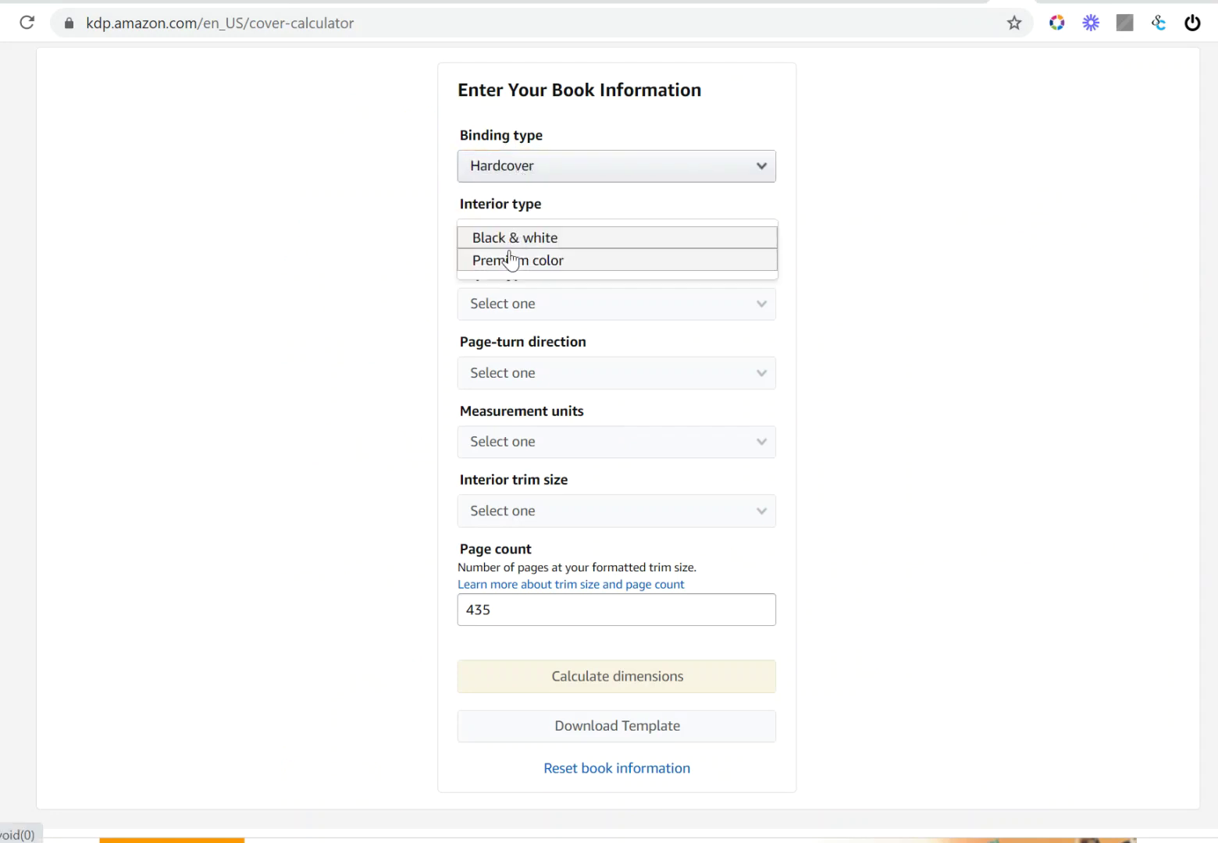
click(518, 242)
click(528, 314)
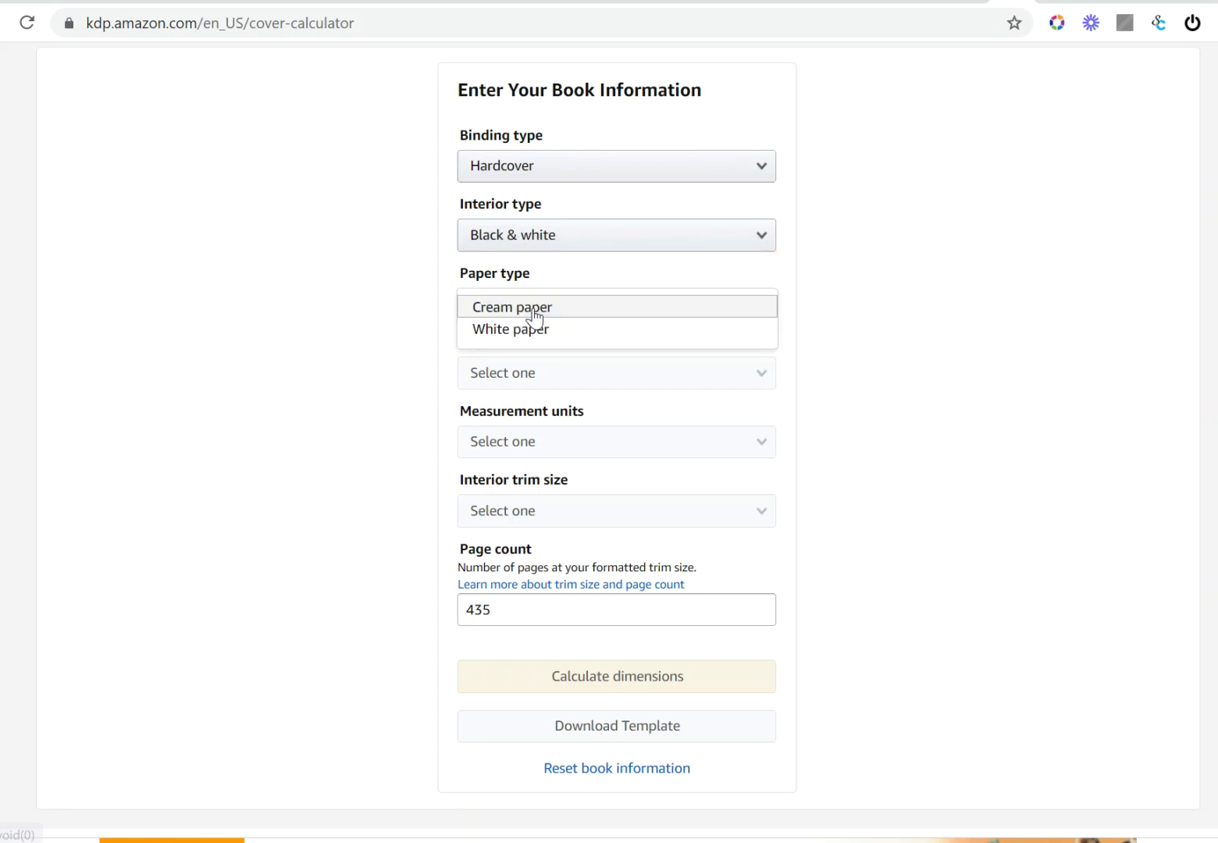
click(533, 309)
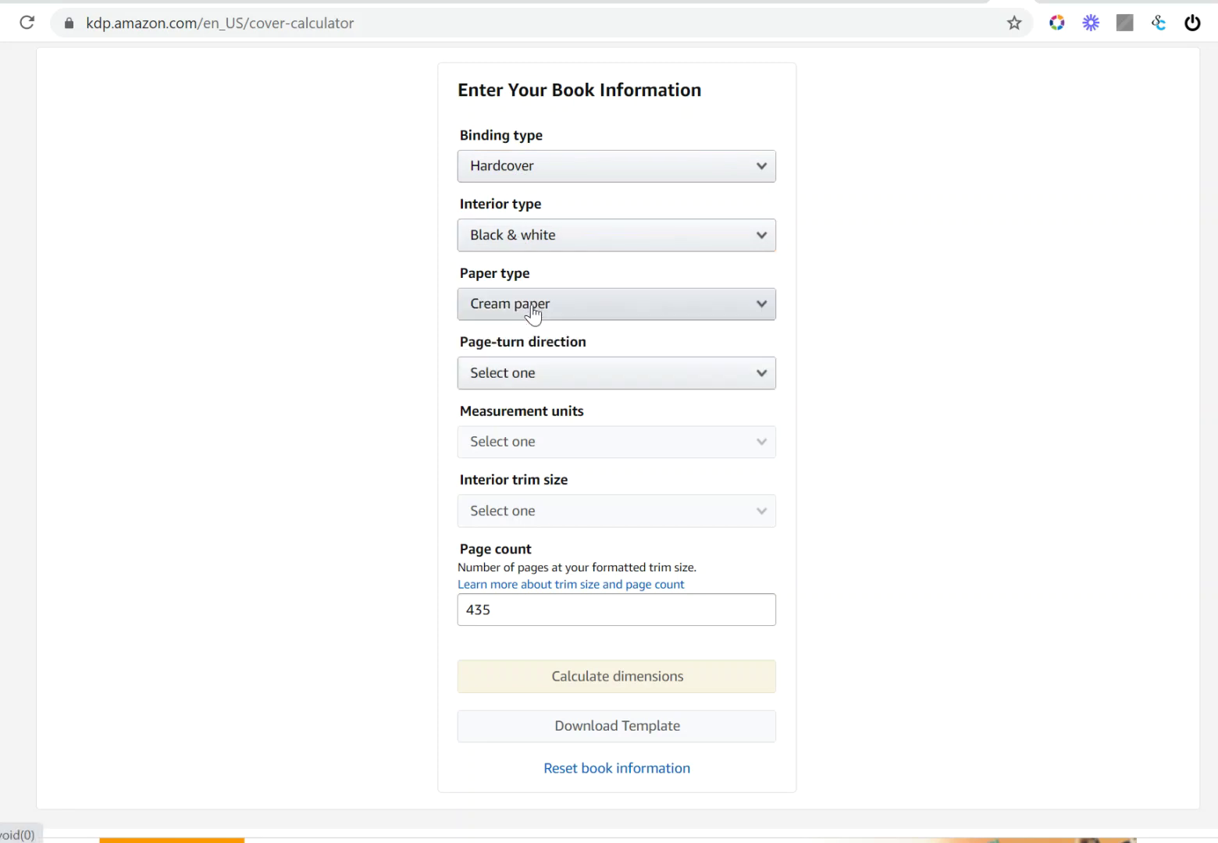
Set the page-turn direction to Left to Right, the measurement units to Inches, and the interior trim size to 6 x 9 in.
click(550, 379)
click(531, 381)
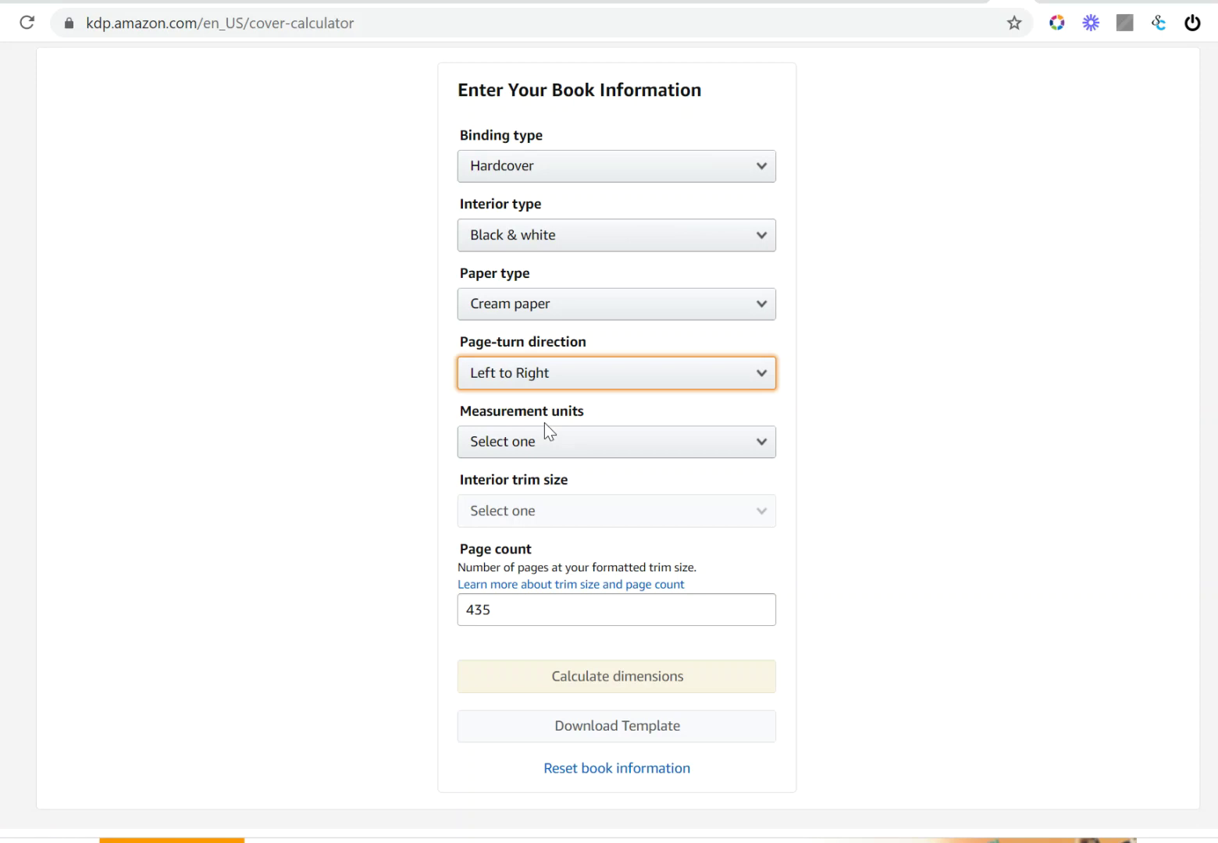
click(597, 456)
click(510, 453)
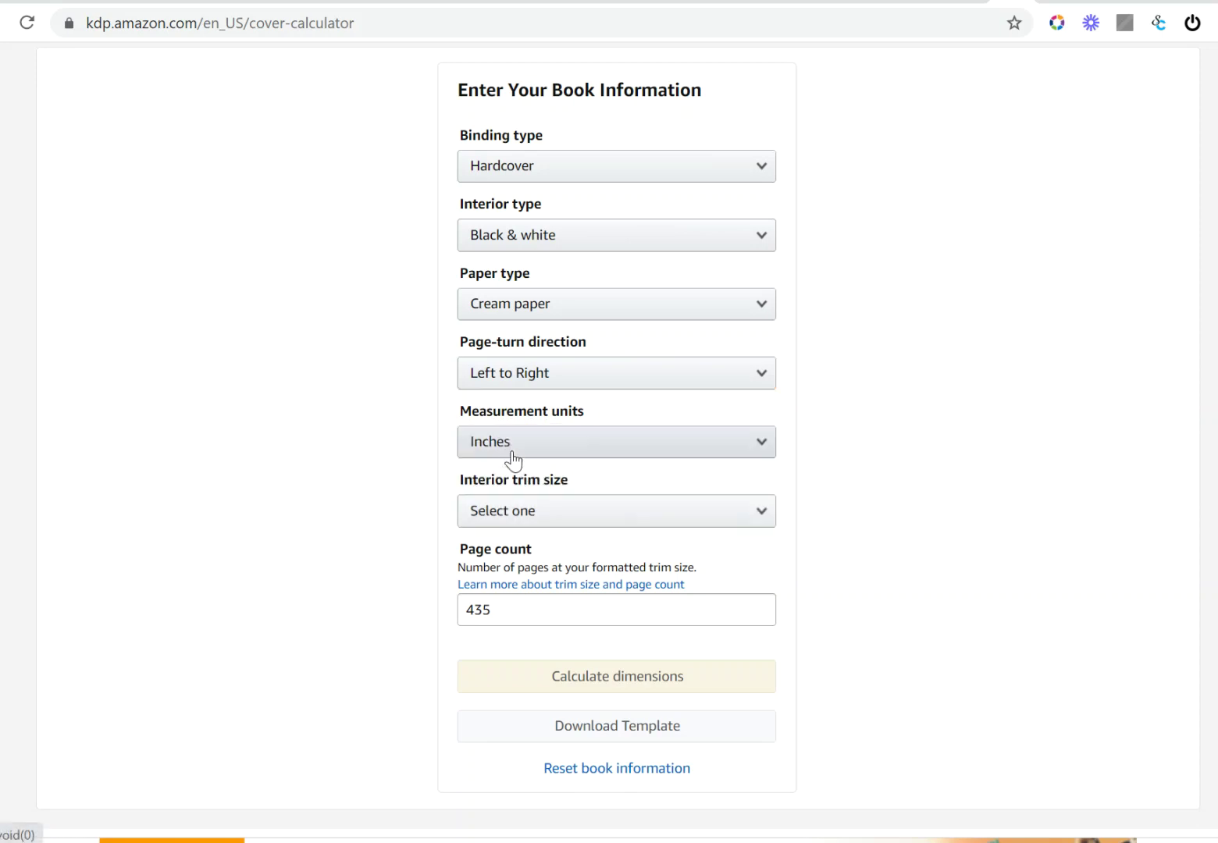
click(542, 511)
click(527, 539)
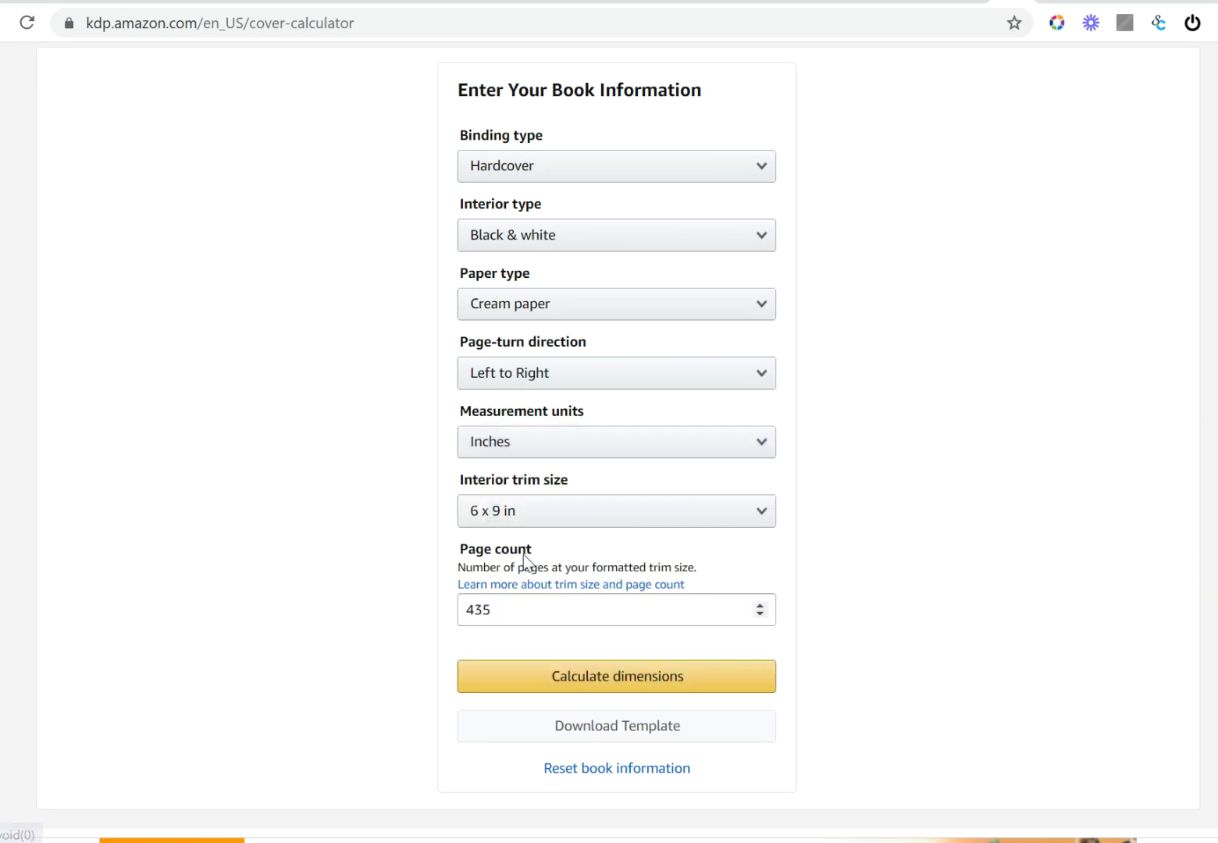
scroll(534, 578, down, 3)
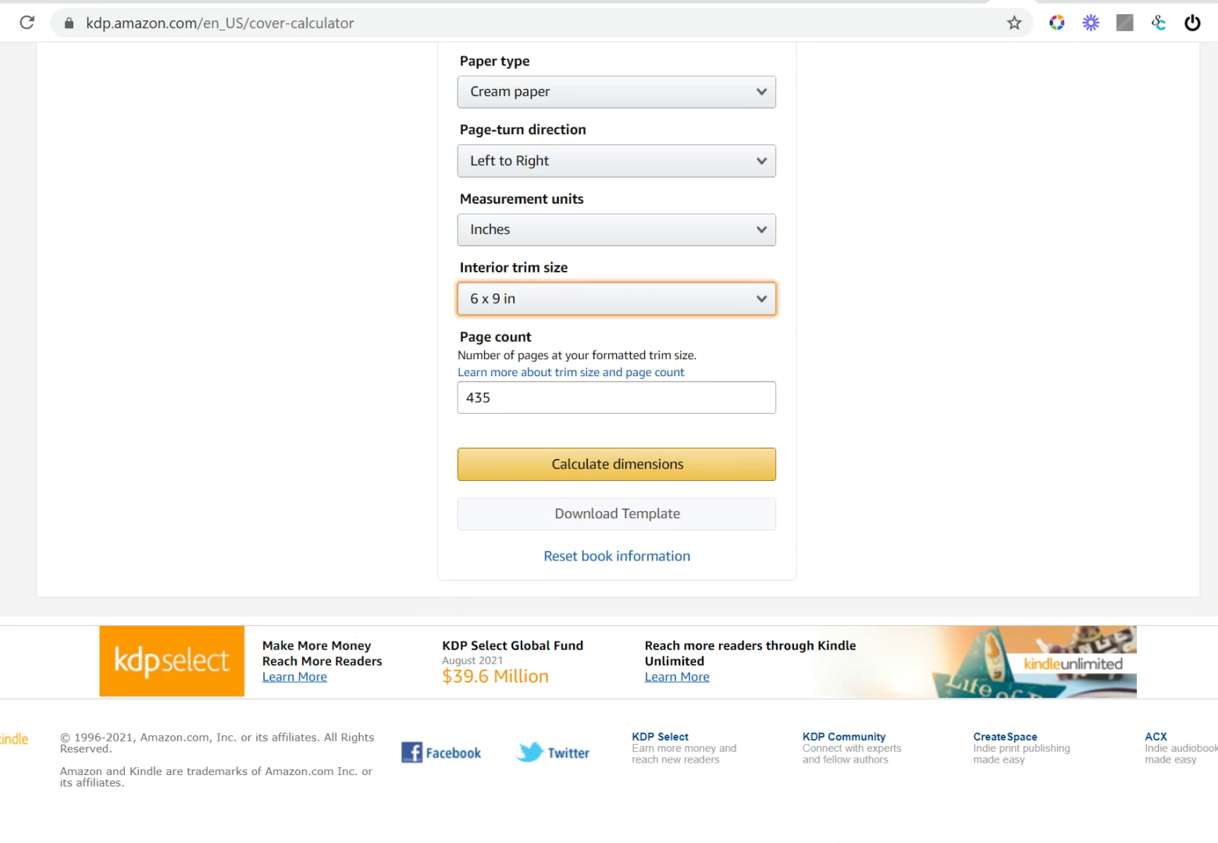
Check the page count of the ShearwaterPRINT PDF, calculate the hardcover's cover dimensions, and review the resulting measurements.
click(681, 841)
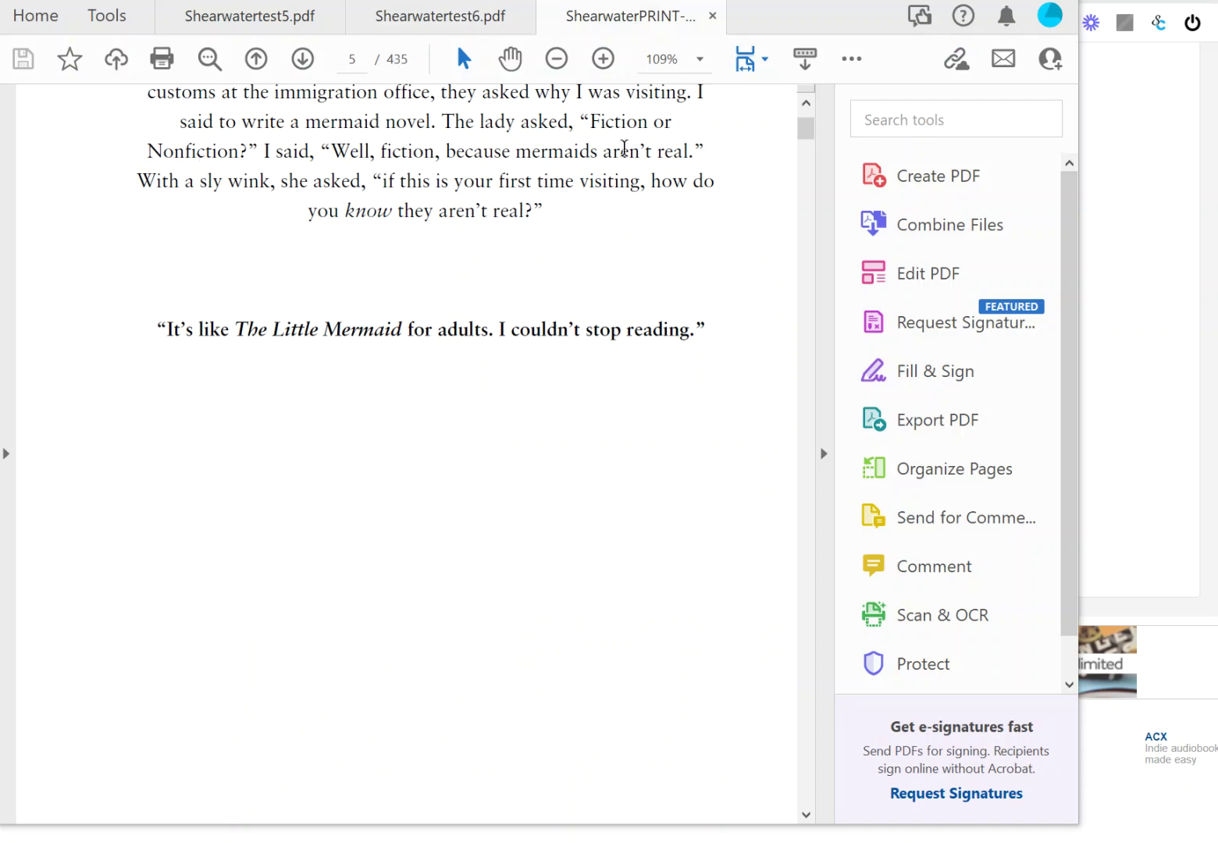
click(947, 0)
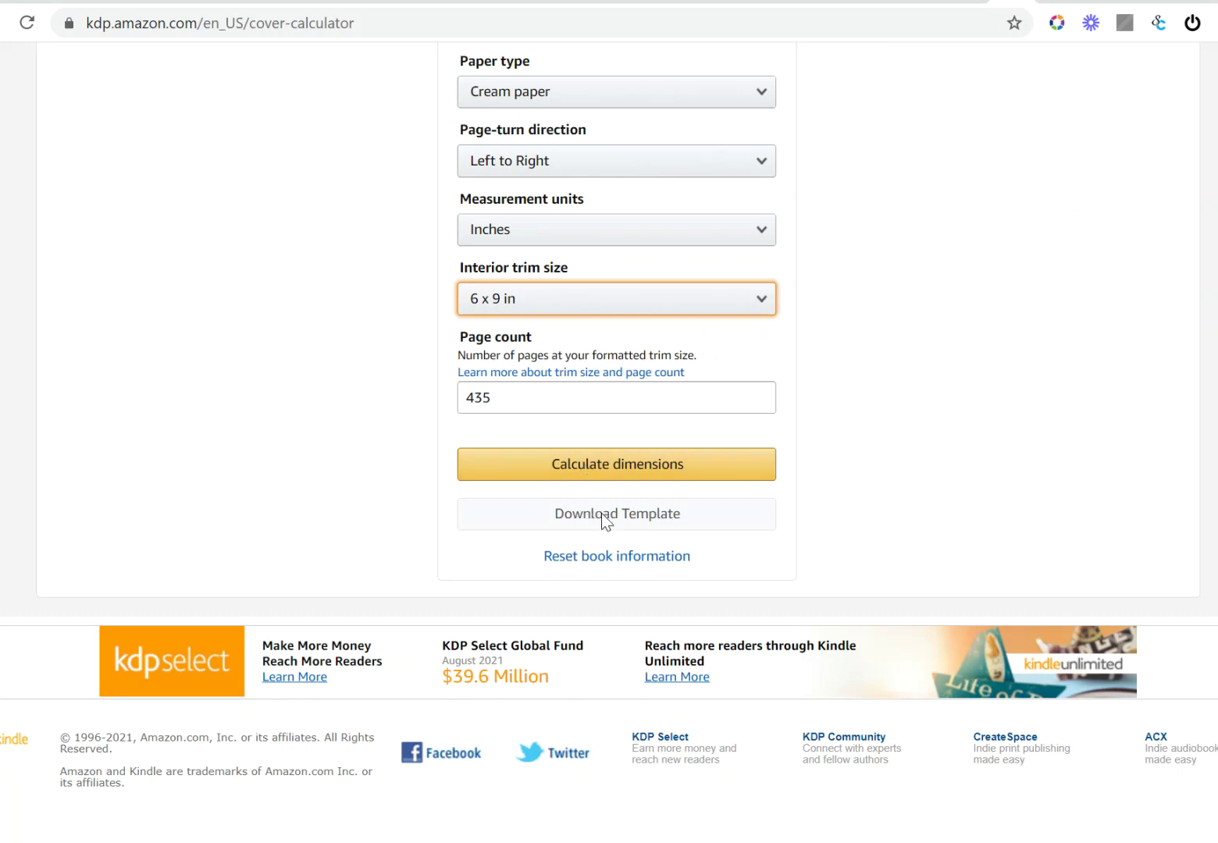
click(591, 464)
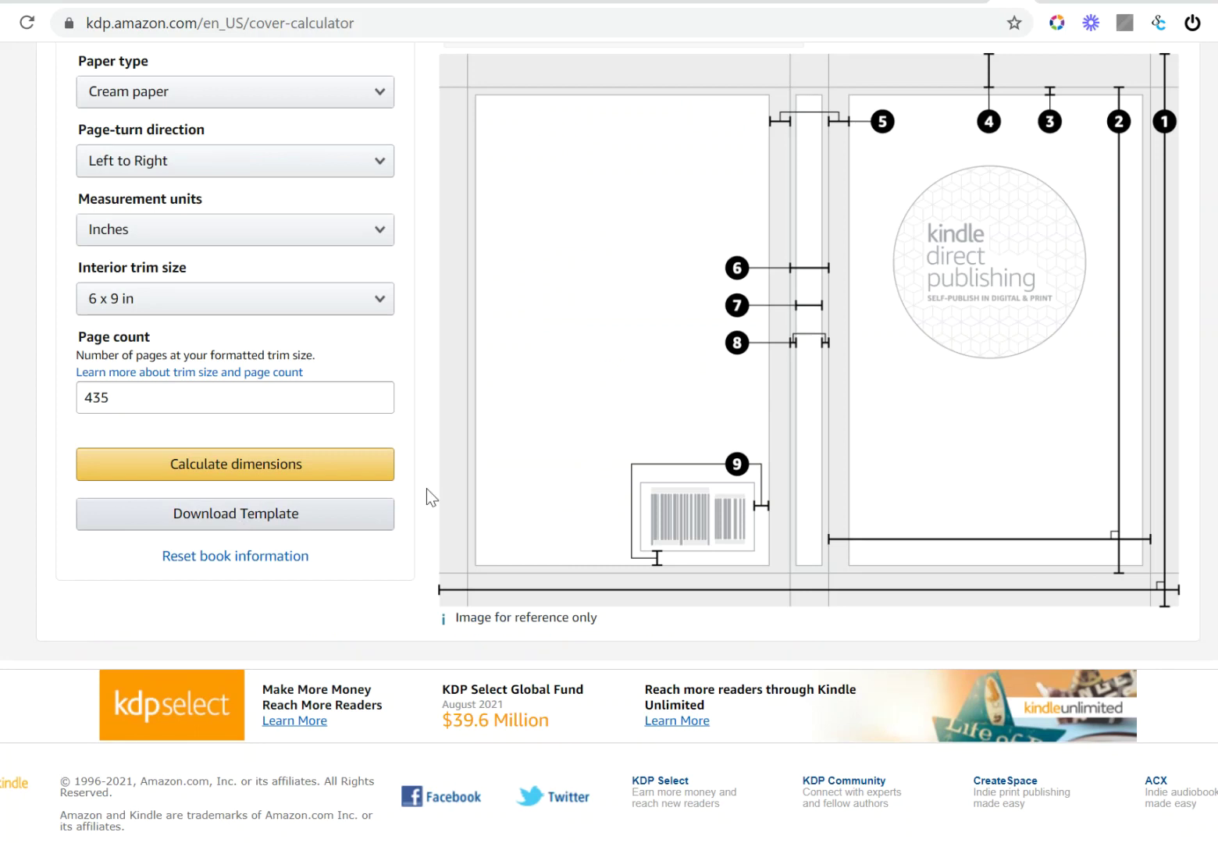
scroll(570, 445, up, 4)
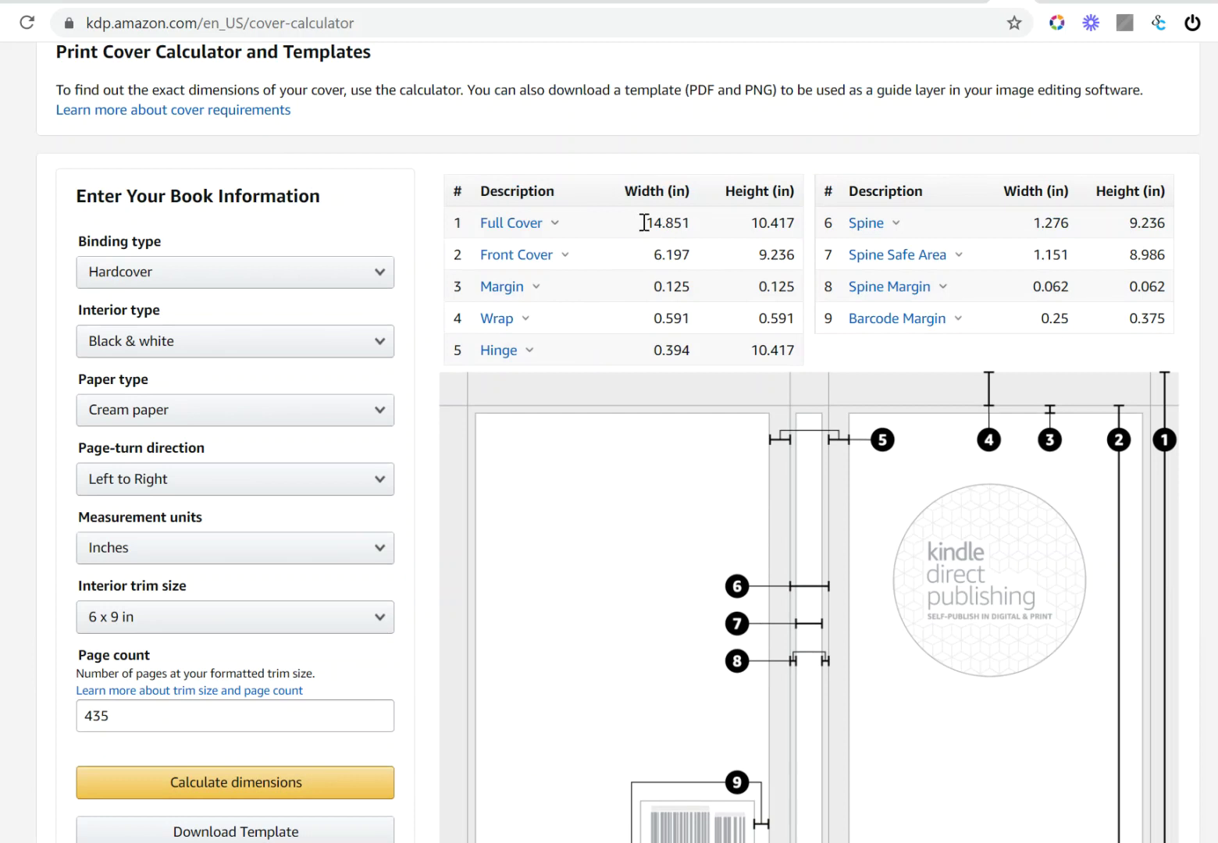
mouse_move(531, 228)
scroll(595, 301, down, 3)
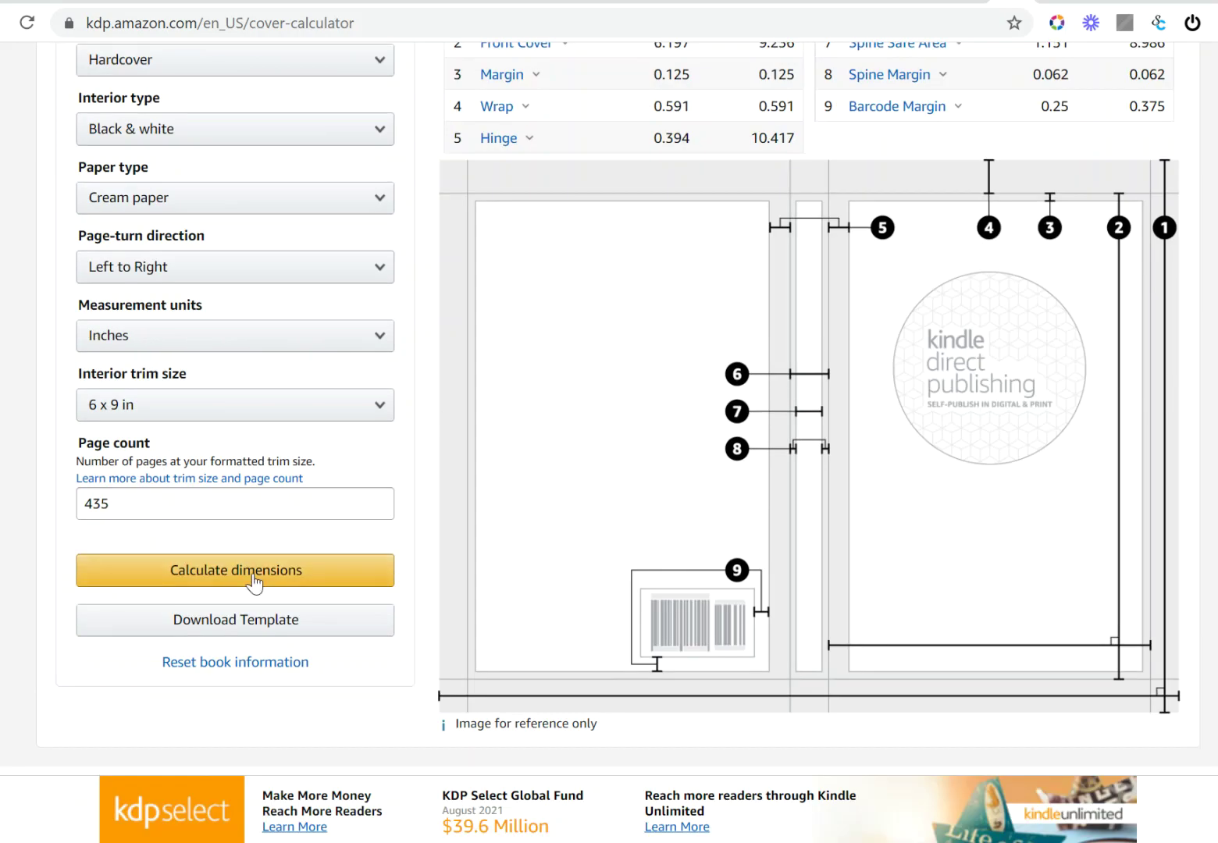
Download the hardcover cover template, open its zip archive, and select the PNG template file.
click(229, 625)
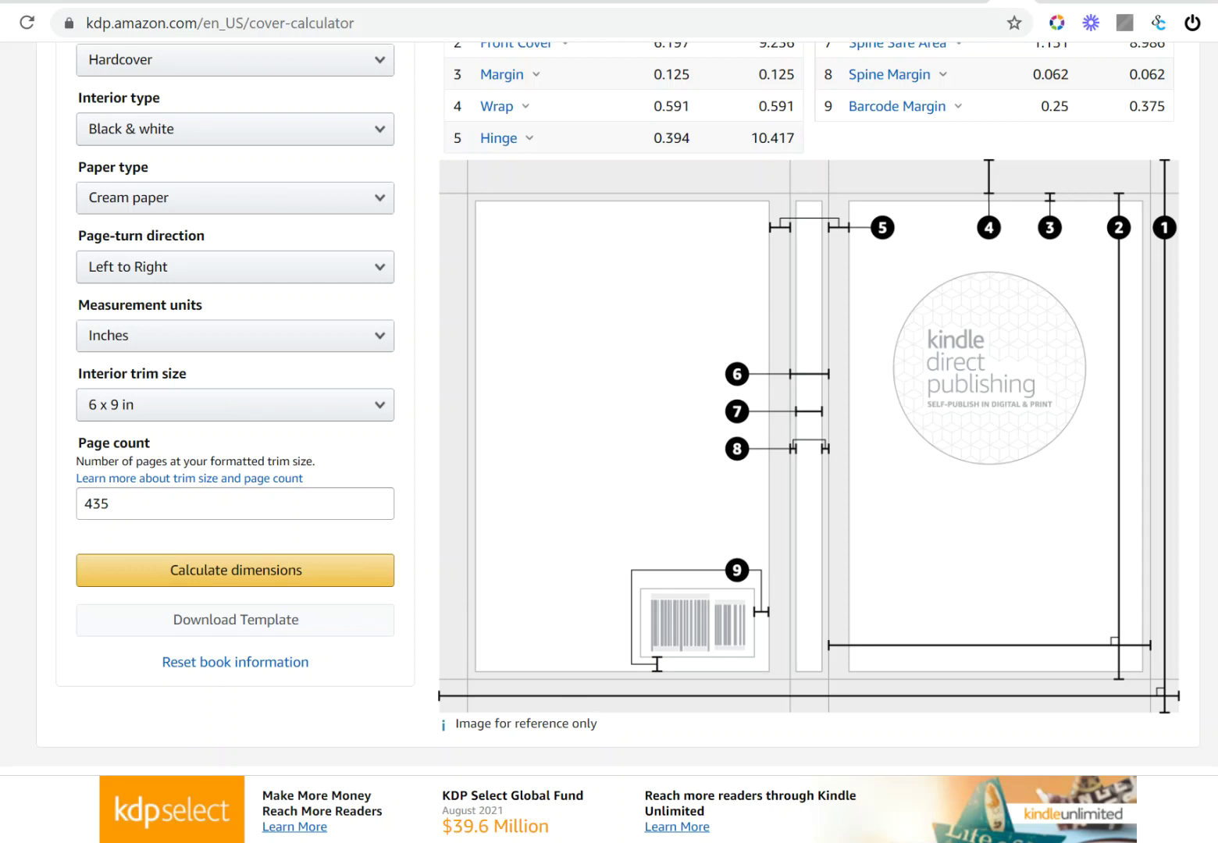
drag(52, 348, 453, 281)
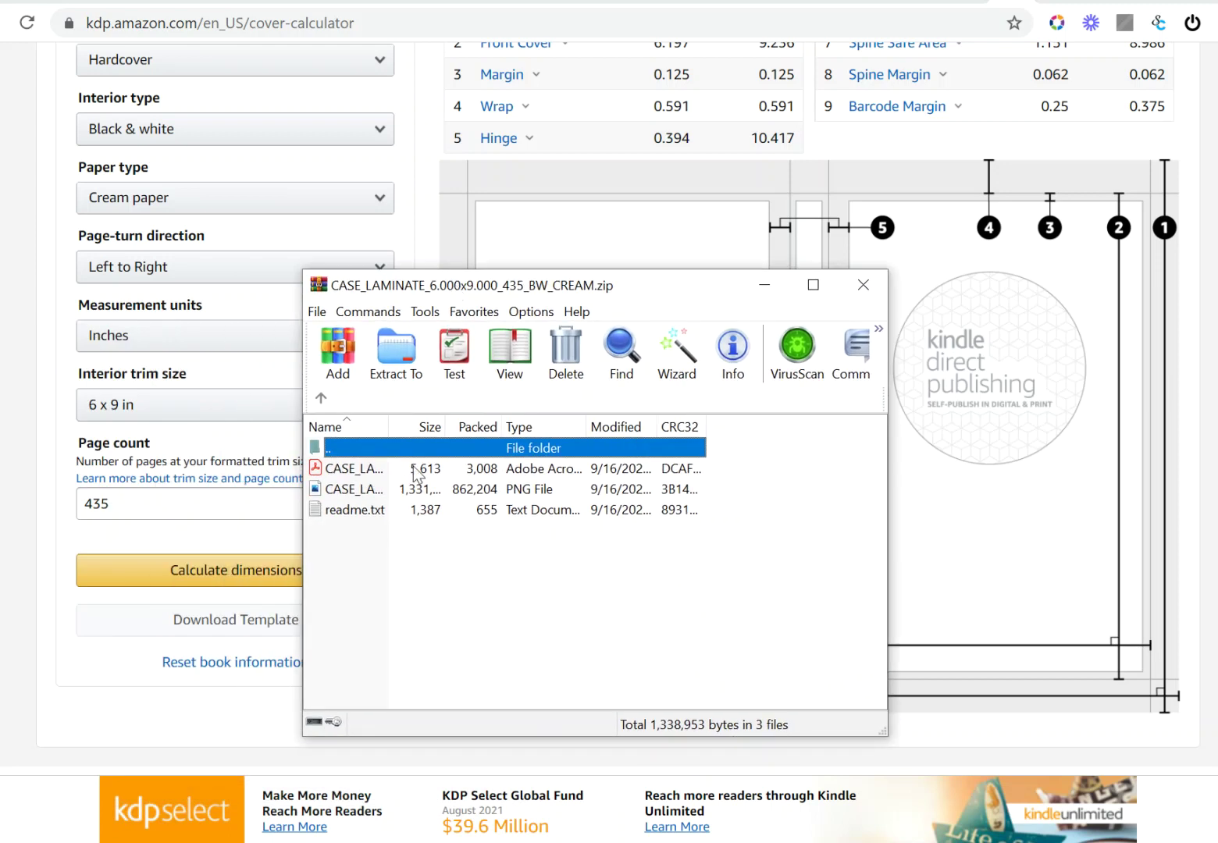
click(348, 471)
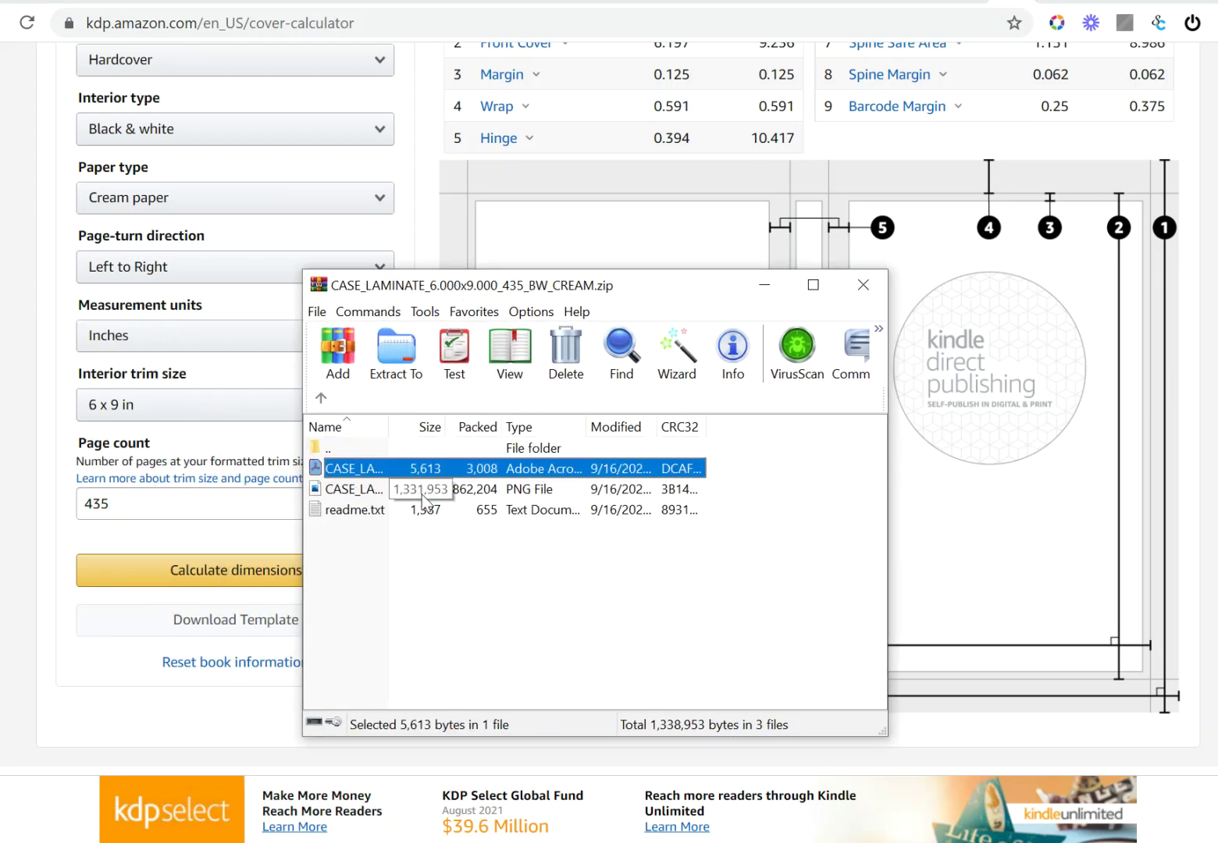
click(366, 488)
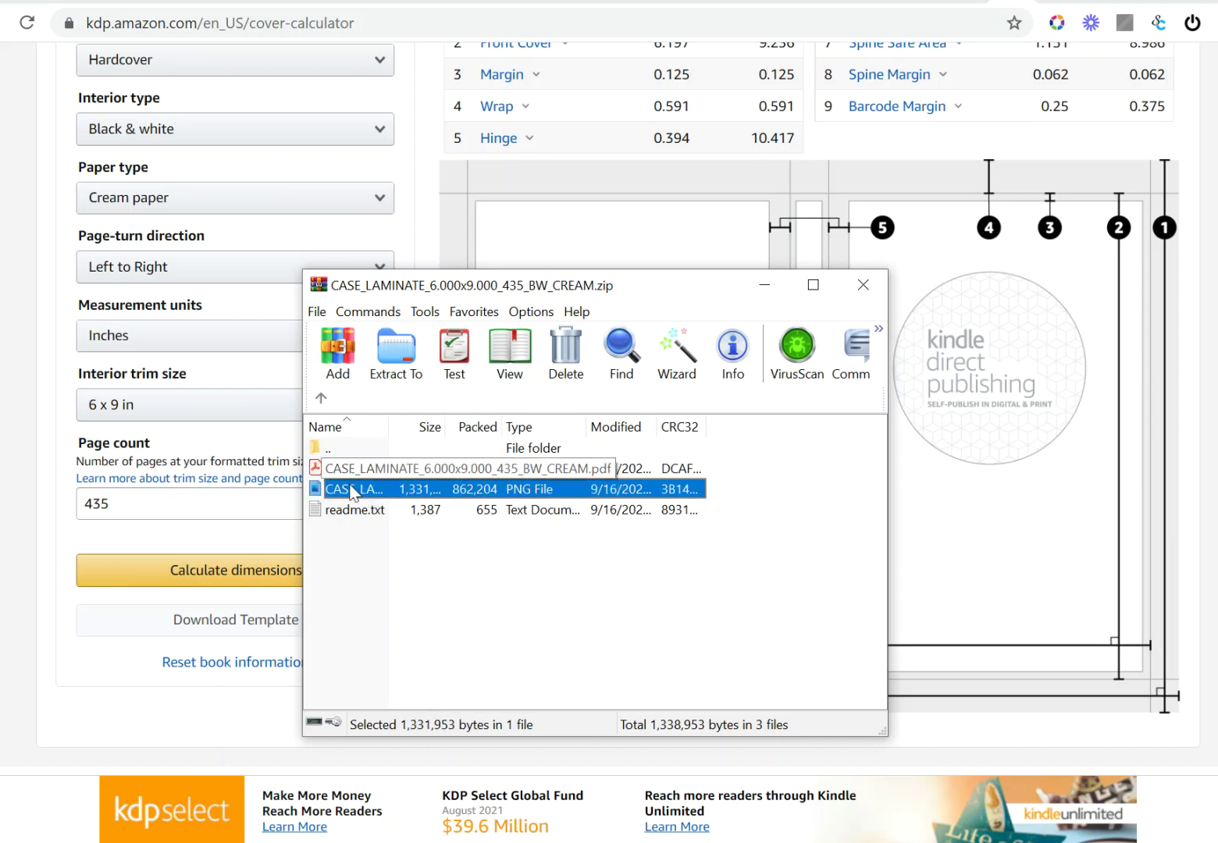
Copy the PNG template into the book's file folder, switch to Photoshop, and open it there as a separate document.
drag(348, 488, 1, 548)
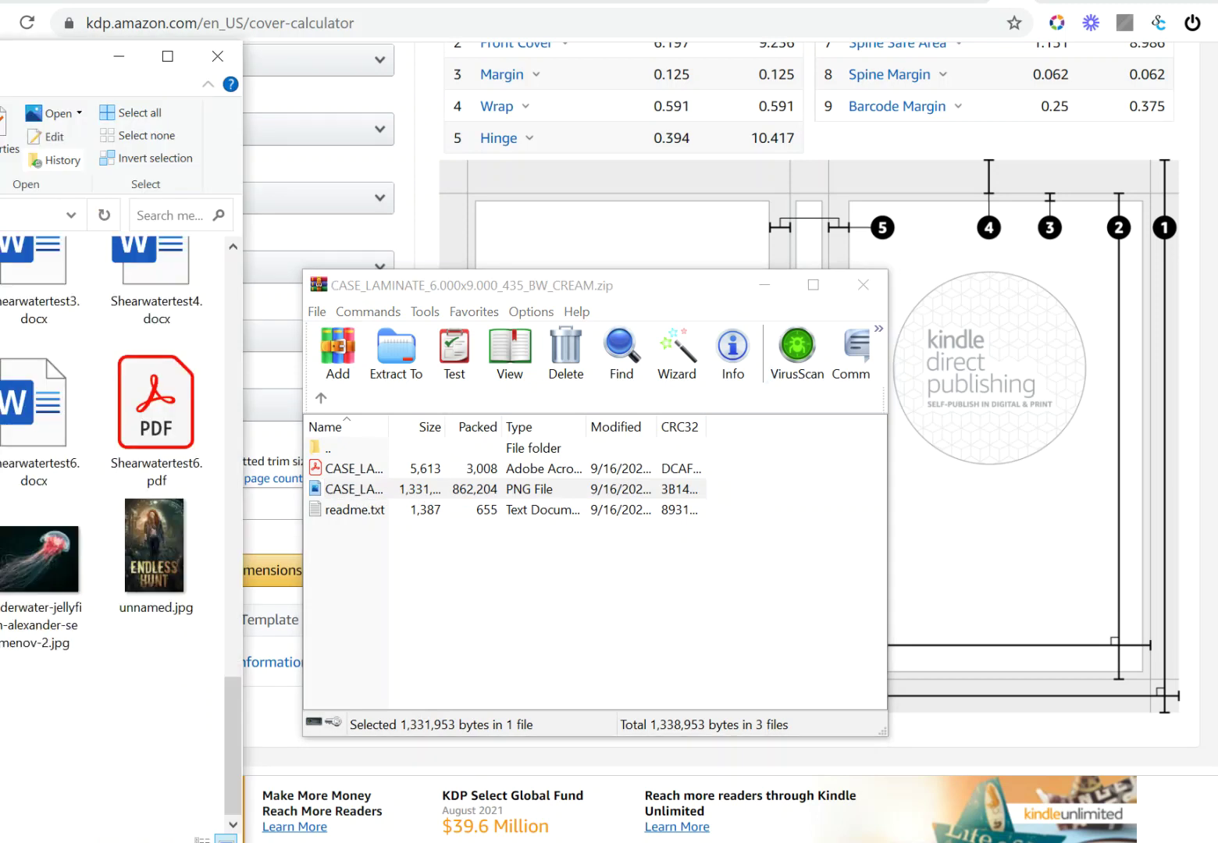
mouse_move(278, 842)
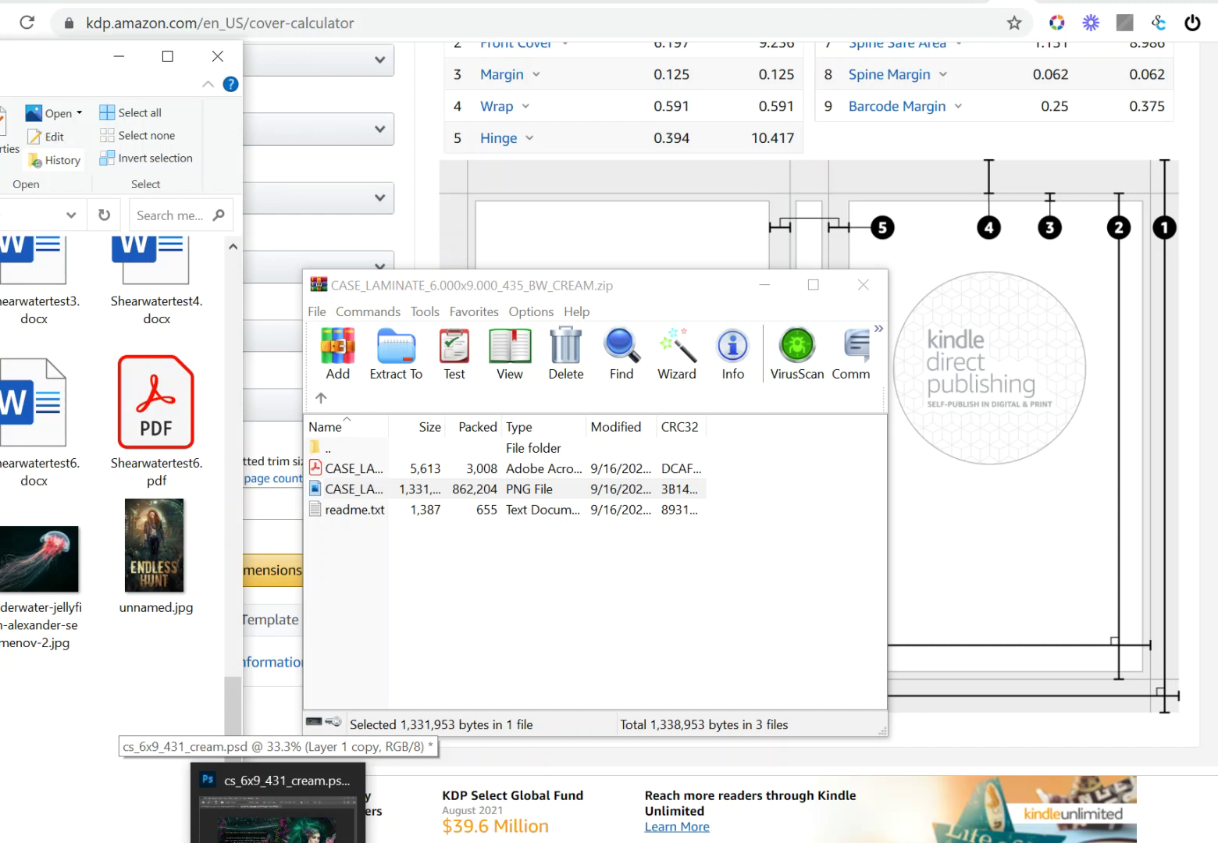
click(278, 812)
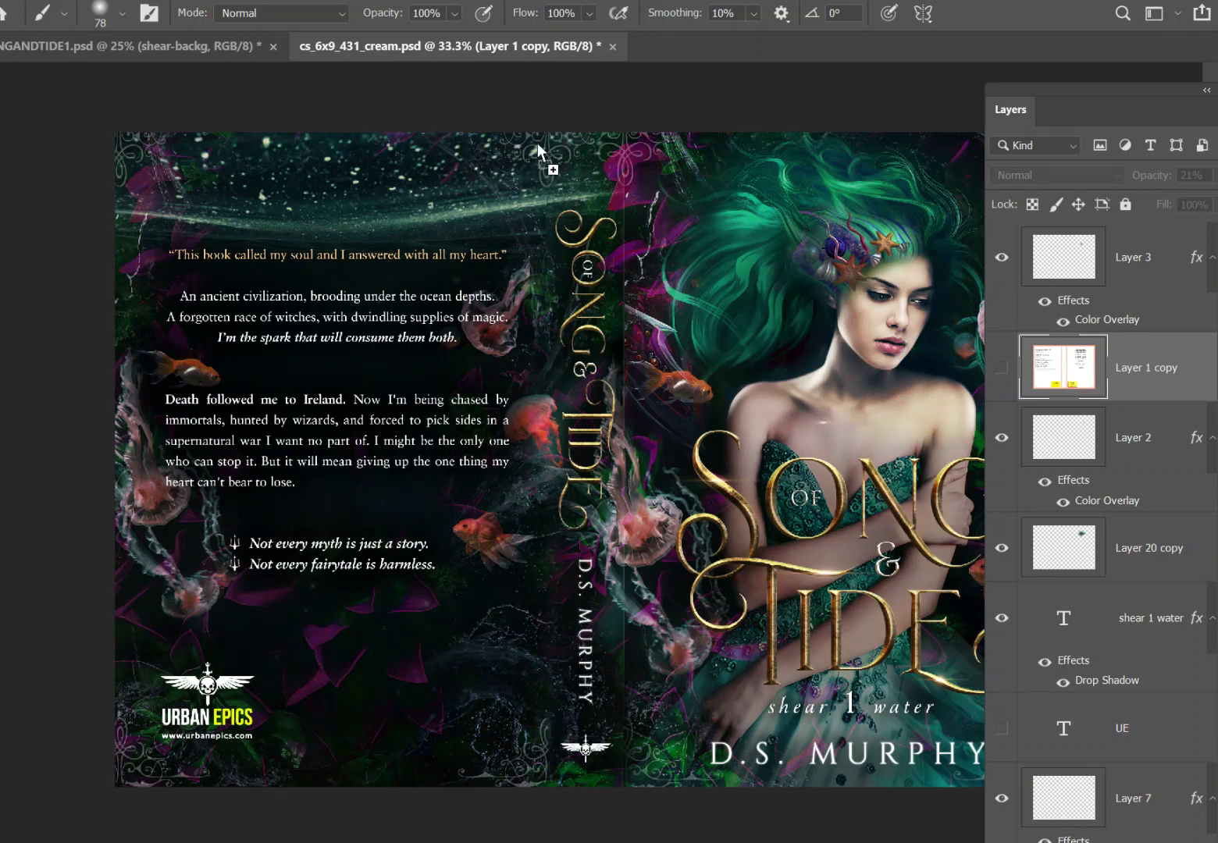
drag(665, 26, 669, 45)
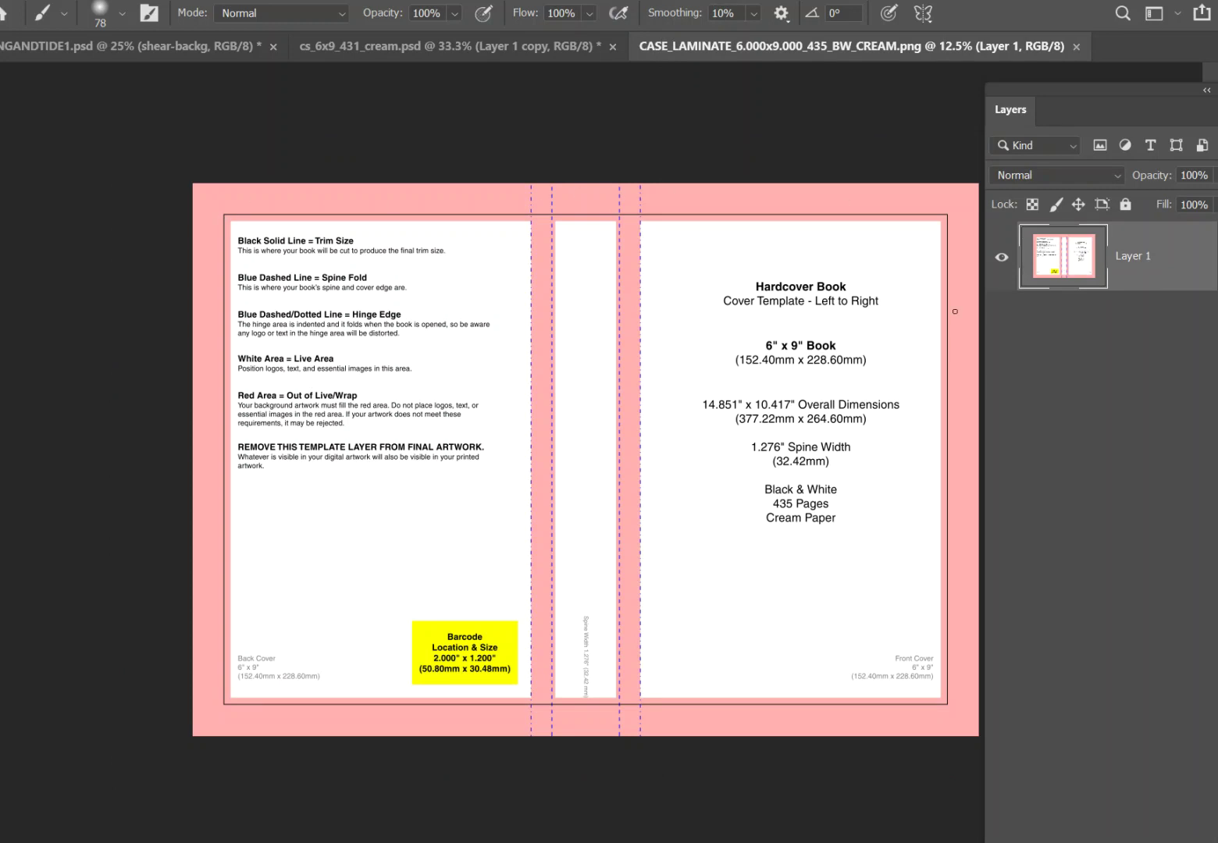
Switch to cs_6x9_431_cream.psd and briefly show the paperback template overlay, Layer 1 copy, to compare it with the artwork.
click(504, 43)
click(1001, 465)
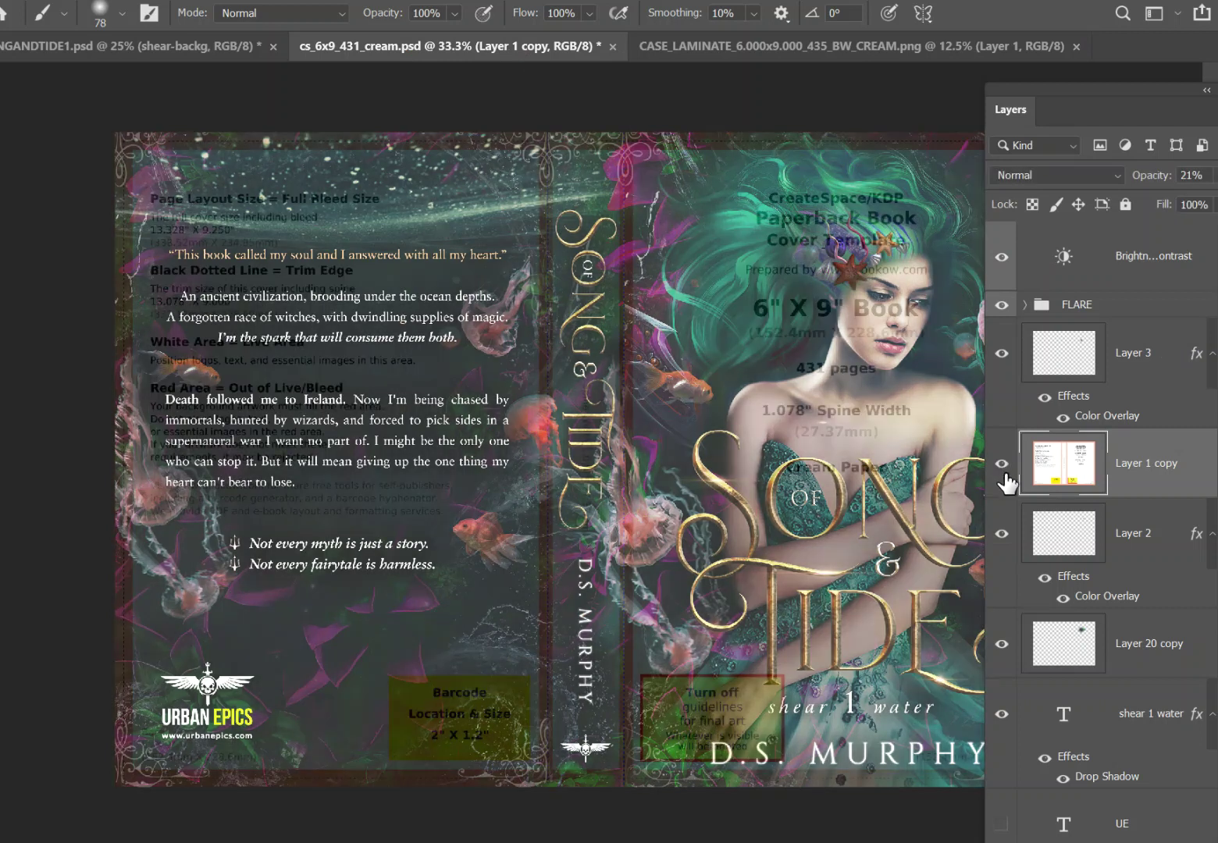
click(1002, 465)
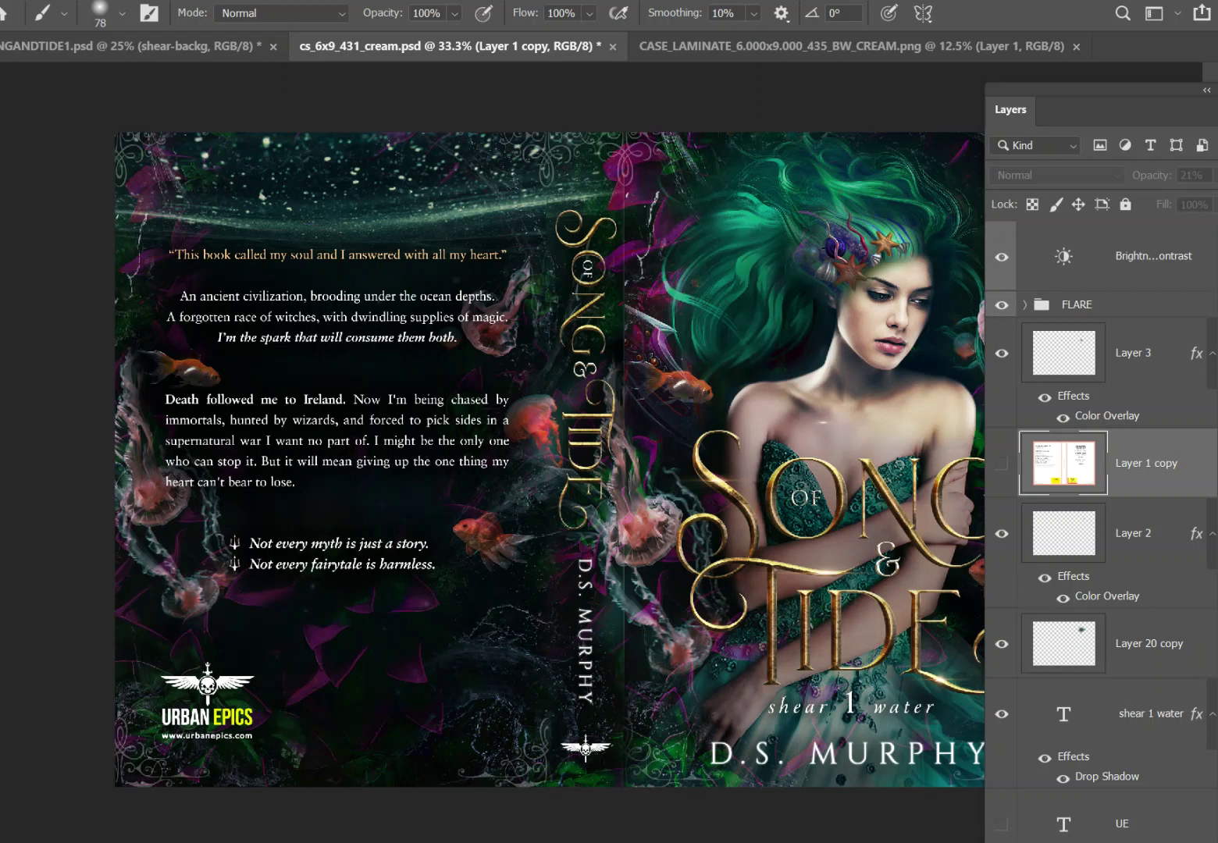
Flatten the paperback cover artwork into a single layer, discarding the hidden layers.
click(132, 0)
click(165, 729)
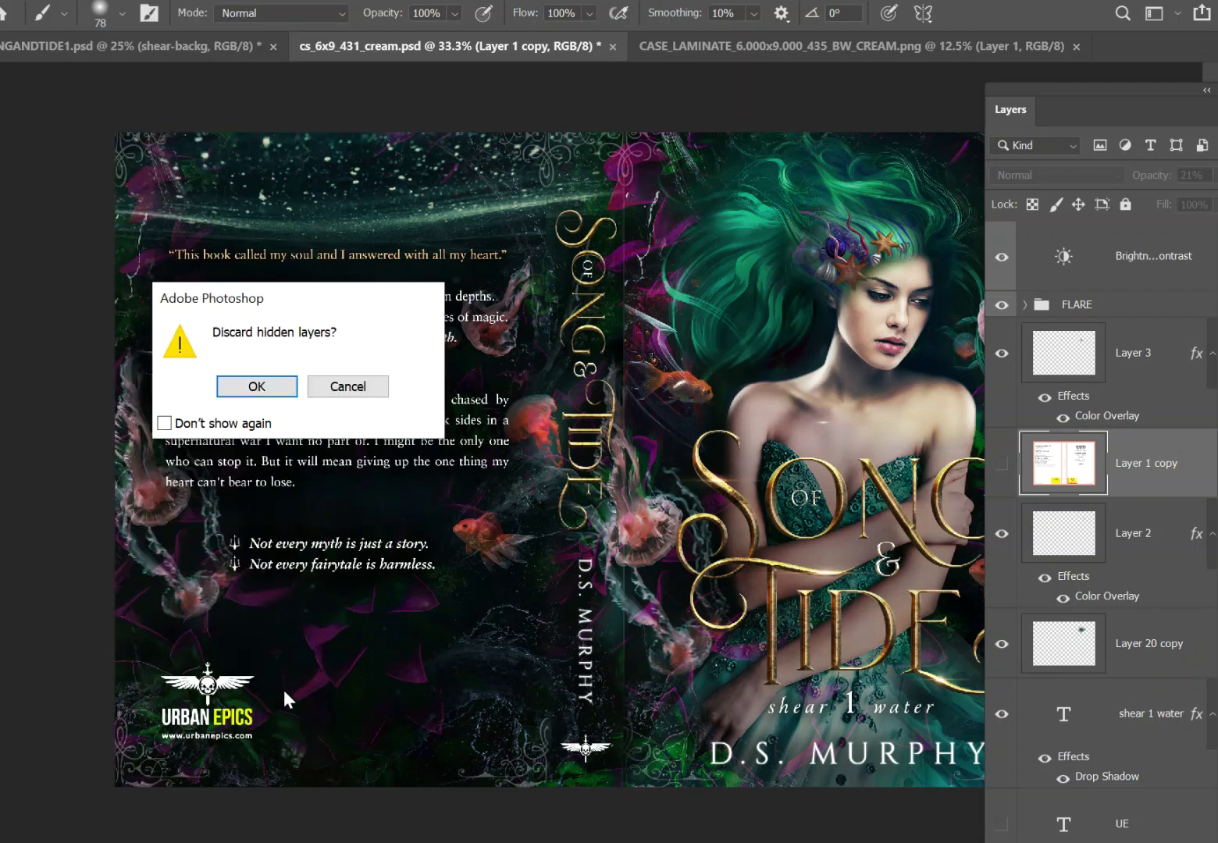
click(256, 386)
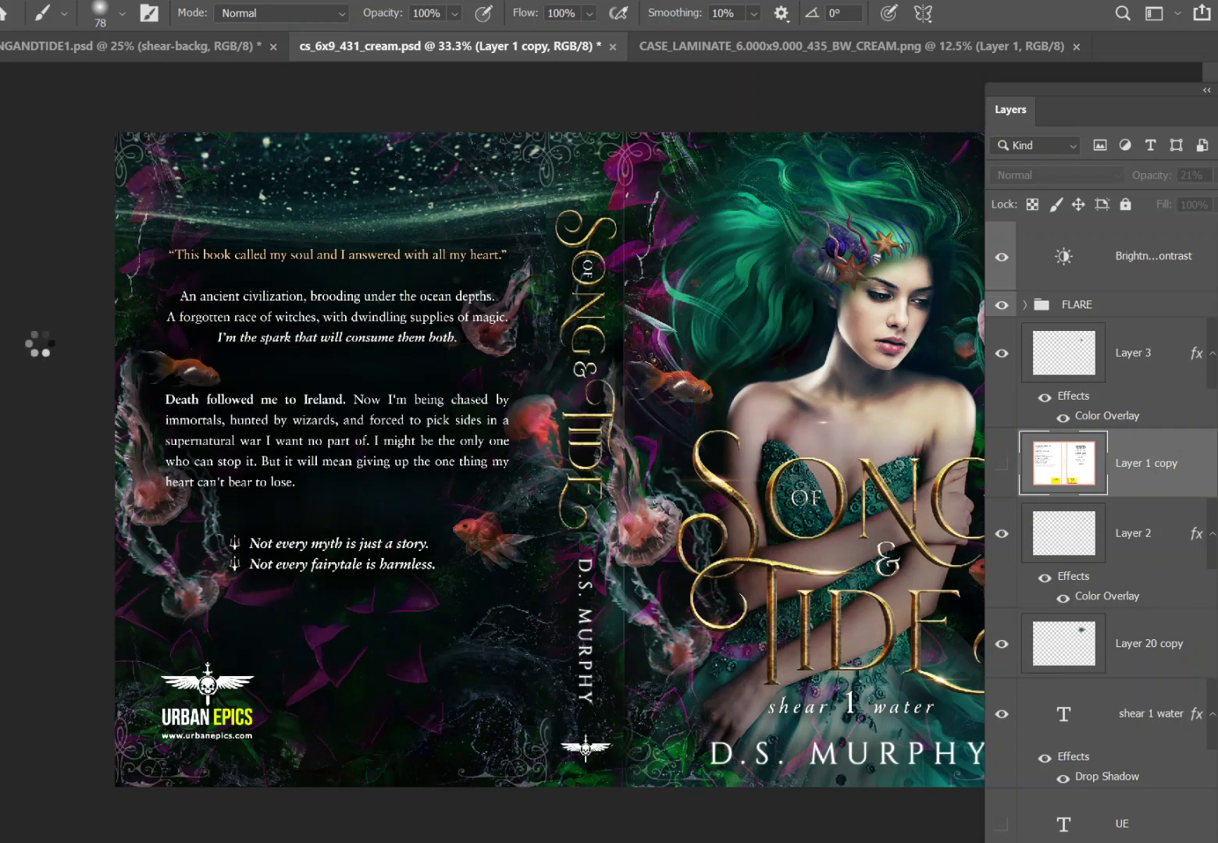
Copy the entire flattened cover and paste it into the CASE_LAMINATE_6.000x9.000_435_BW_CREAM.png document.
key(m)
drag(77, 146, 1148, 824)
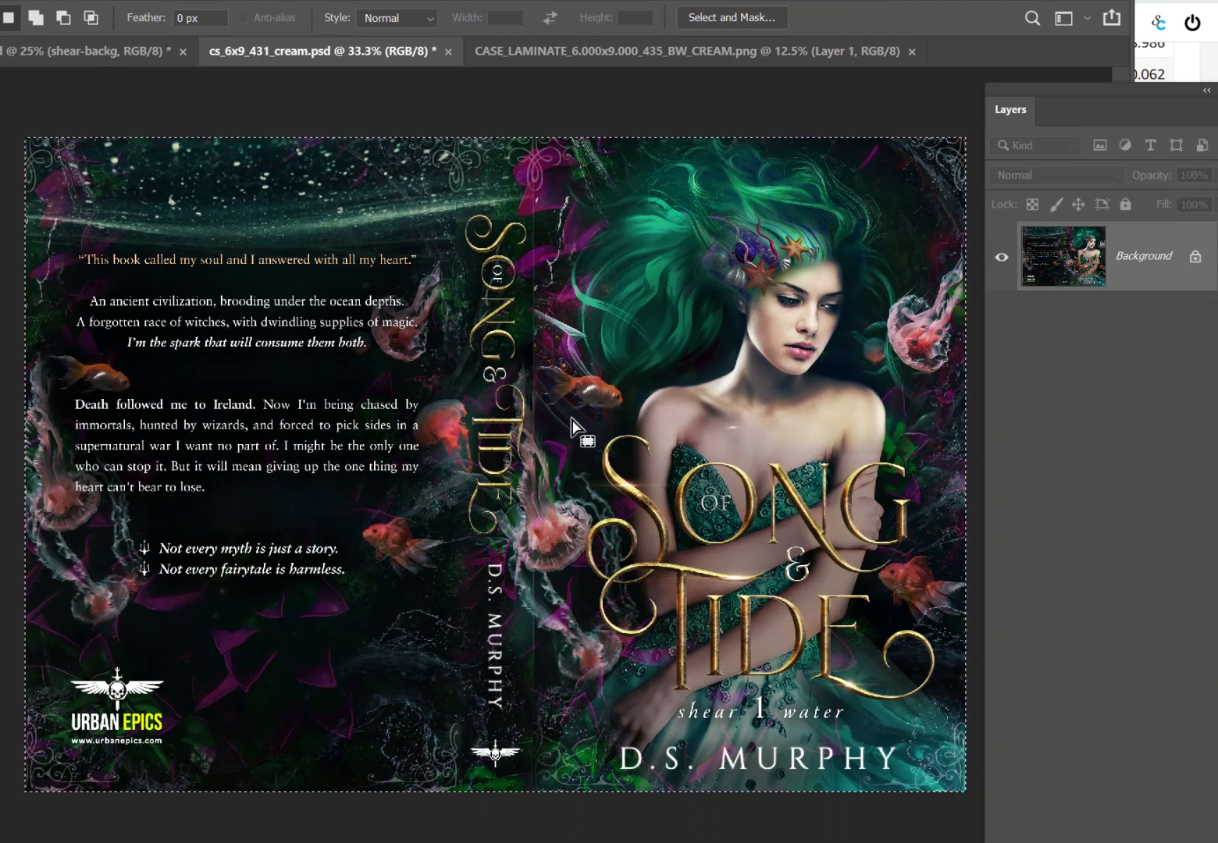
click(619, 52)
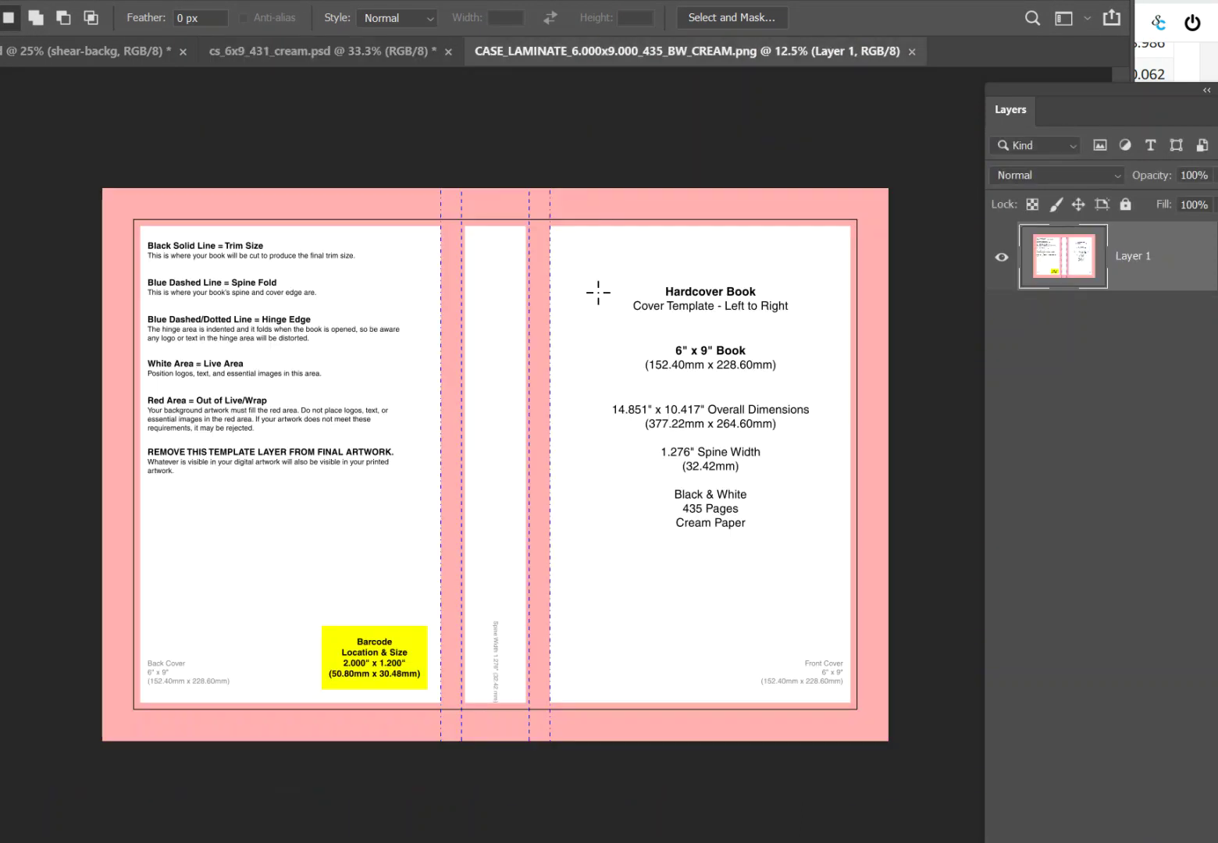
key(ctrl+v)
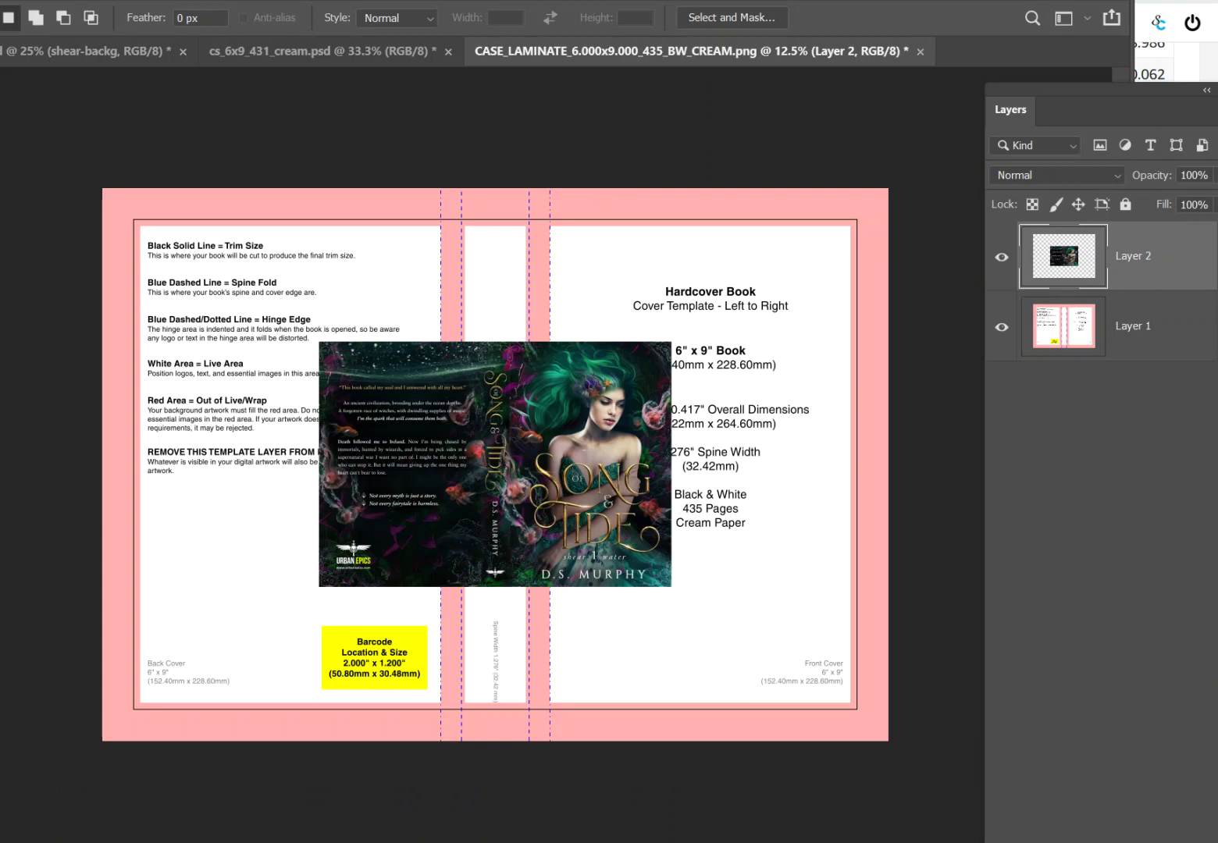
Scale the pasted cover artwork proportionally to about 226% and position it to fill the whole hardcover template, including the wrap area.
click(0, 0)
click(63, 422)
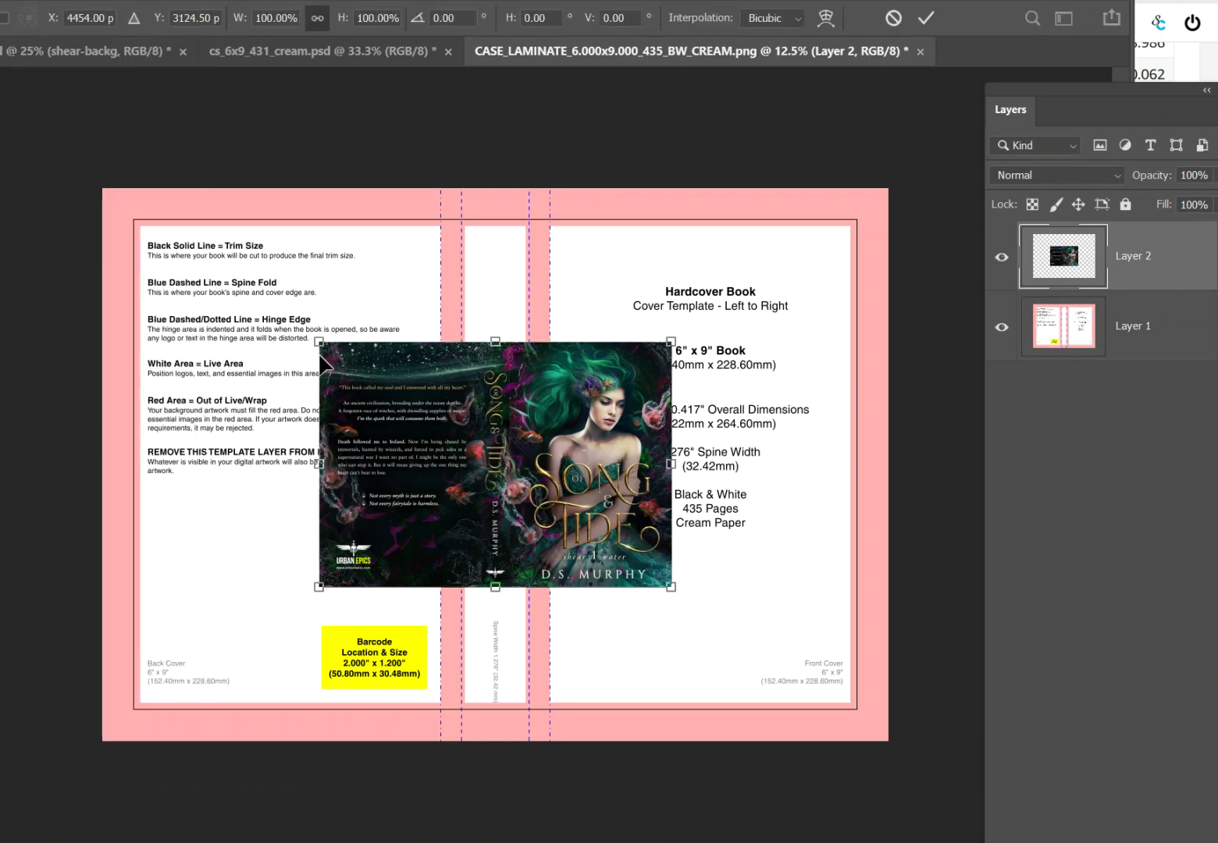
drag(316, 341, 60, 246)
drag(669, 584, 891, 741)
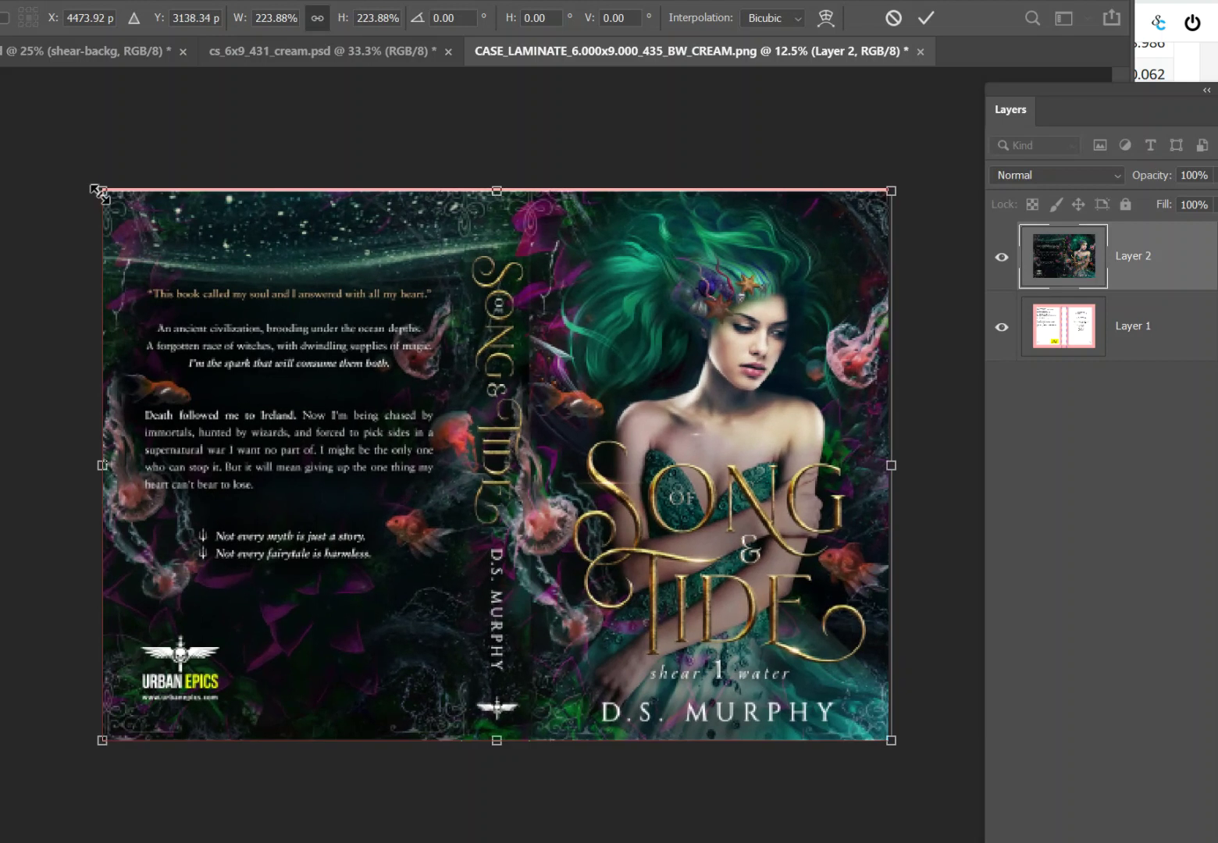
drag(98, 193, 94, 188)
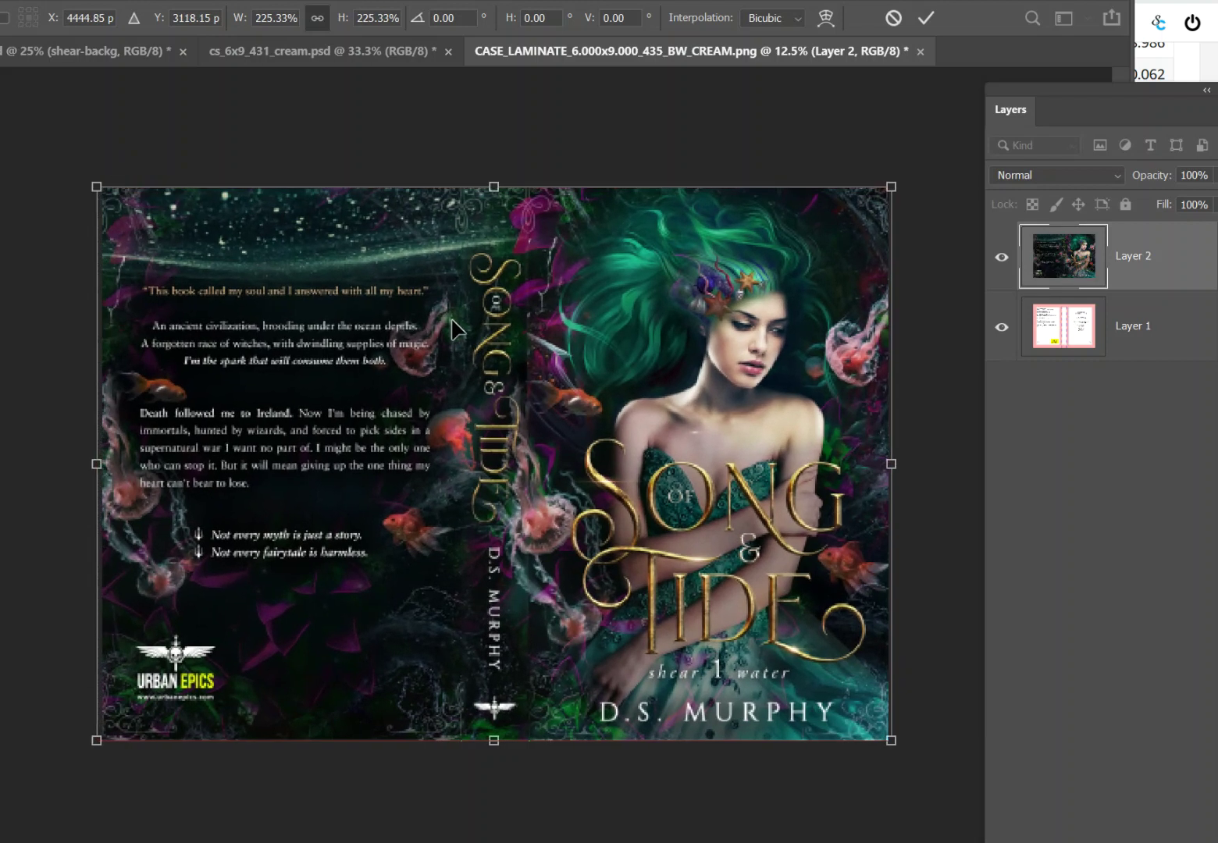
drag(93, 744, 94, 743)
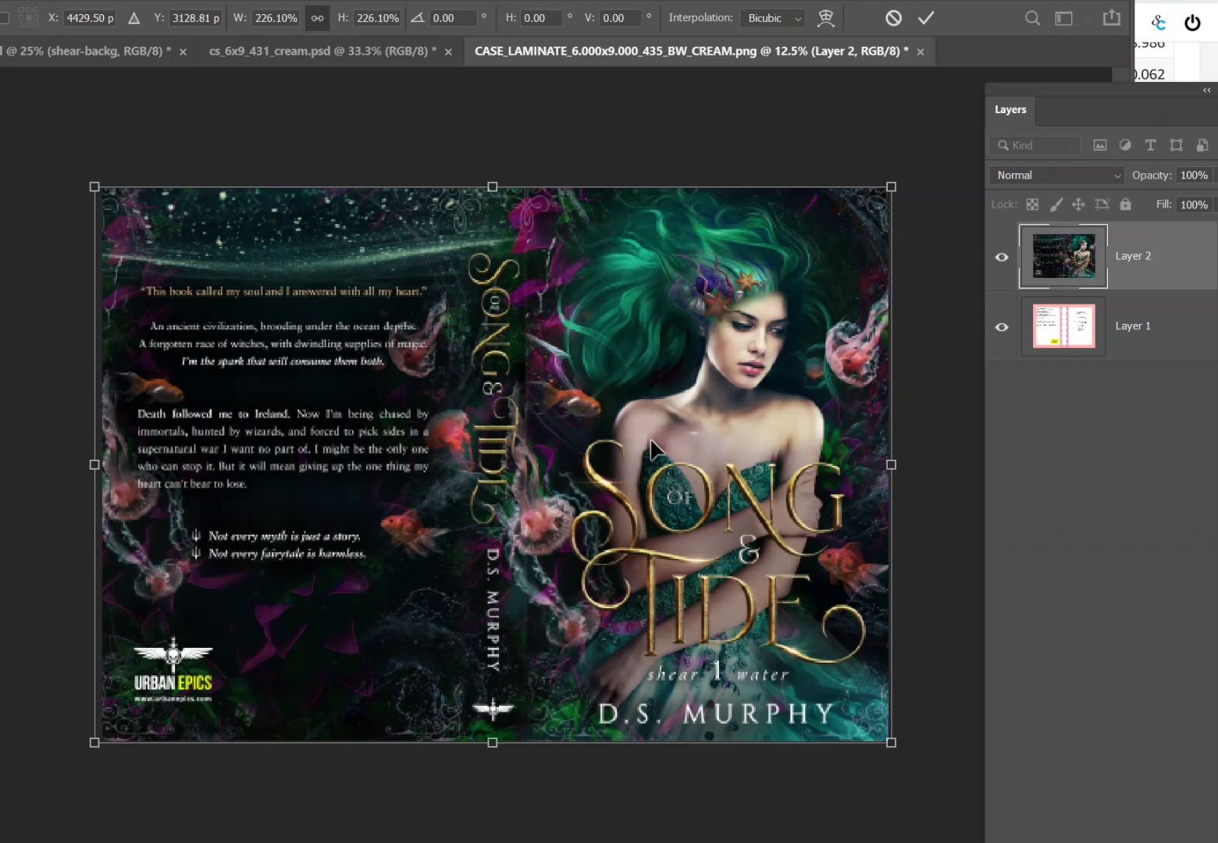
key(Return)
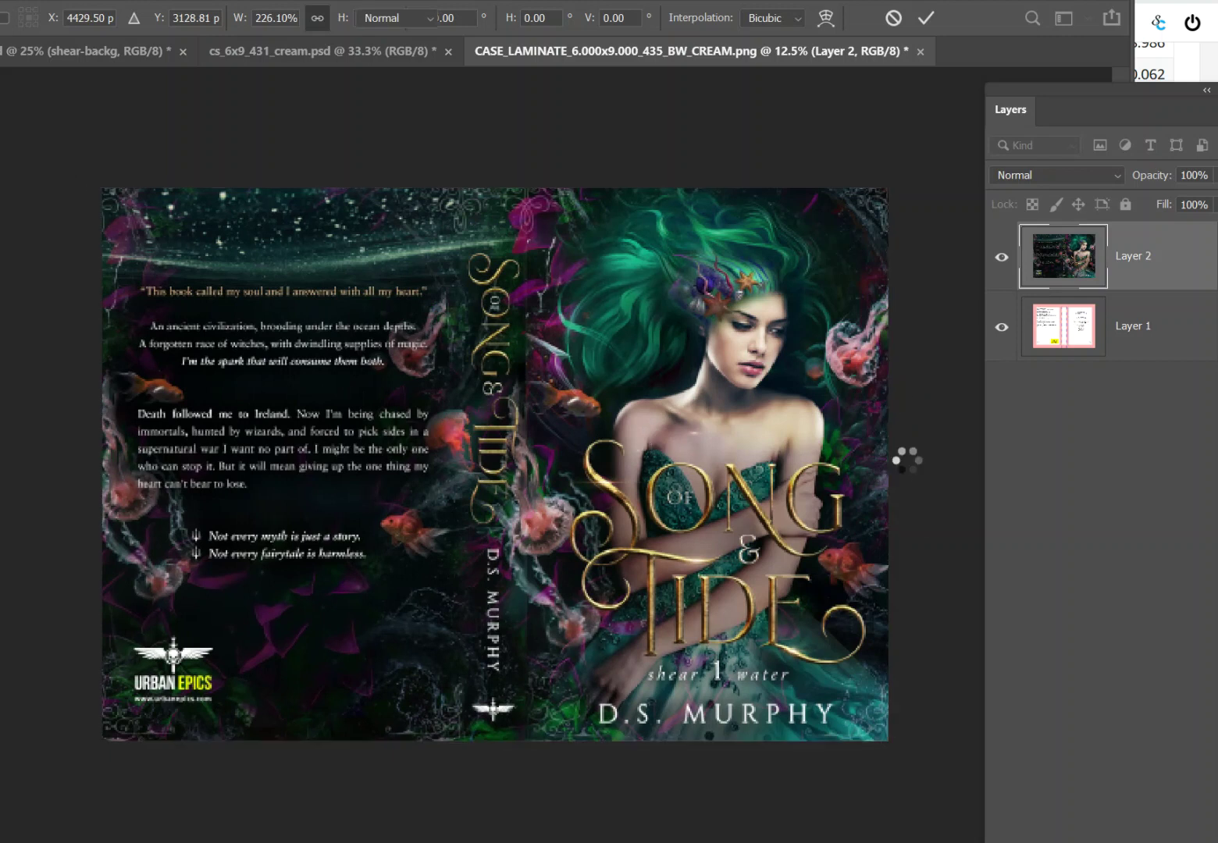
Duplicate the template layer as Layer 1 copy and place the duplicate above the cover artwork.
key(v)
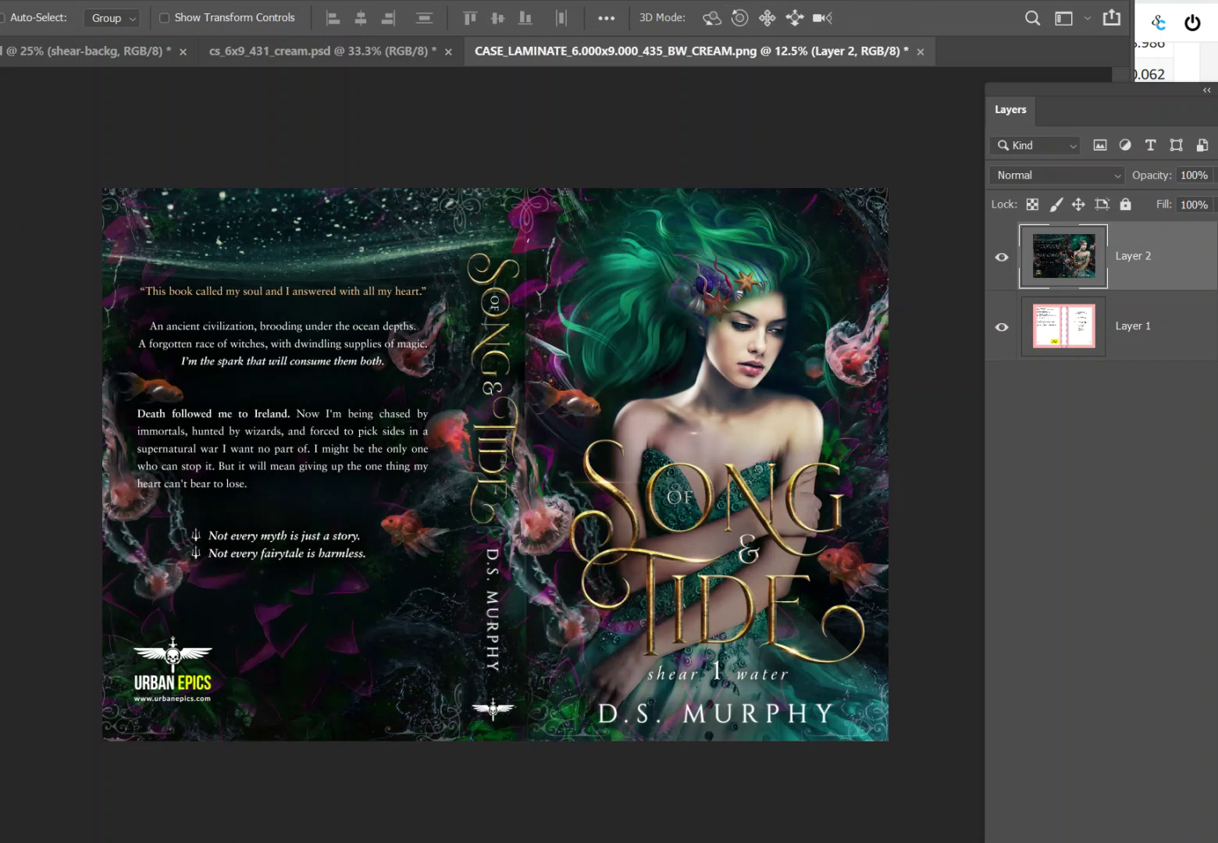
click(1150, 329)
right_click(1151, 332)
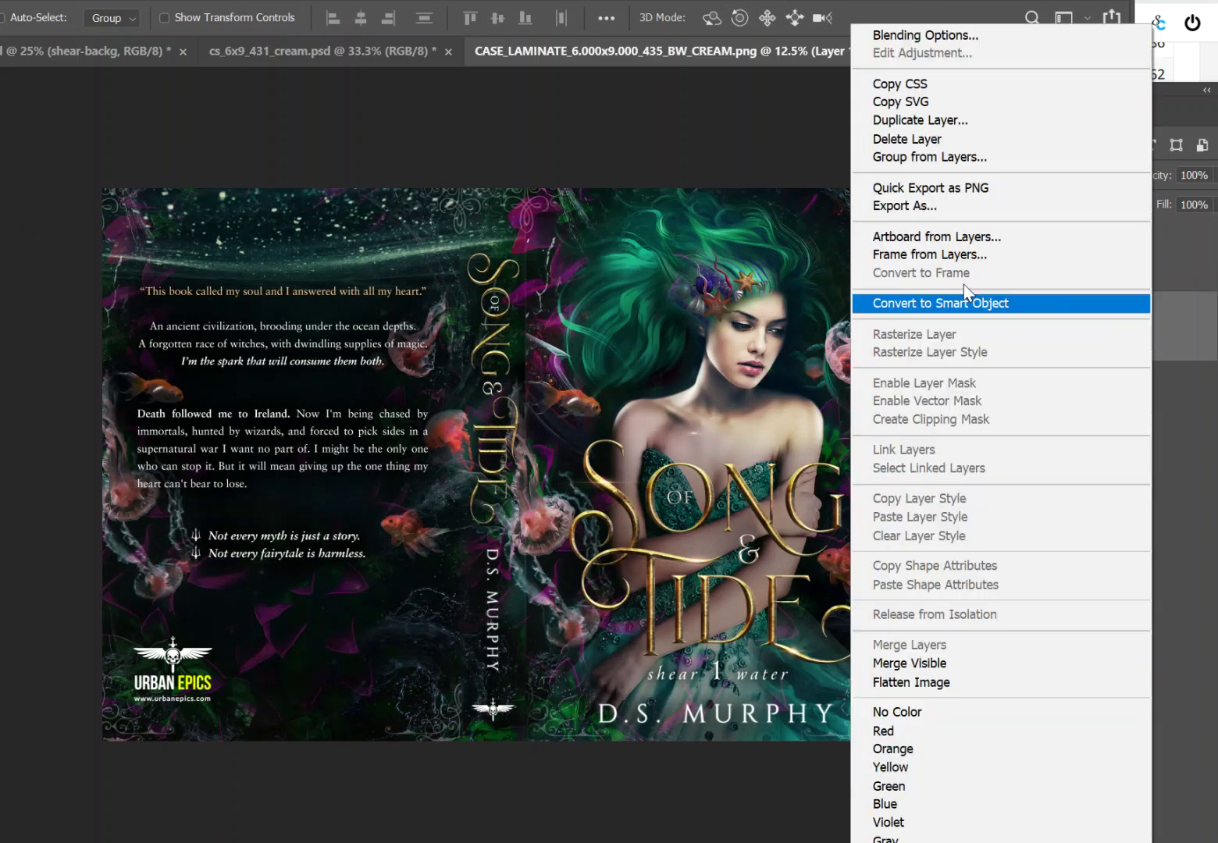
click(905, 117)
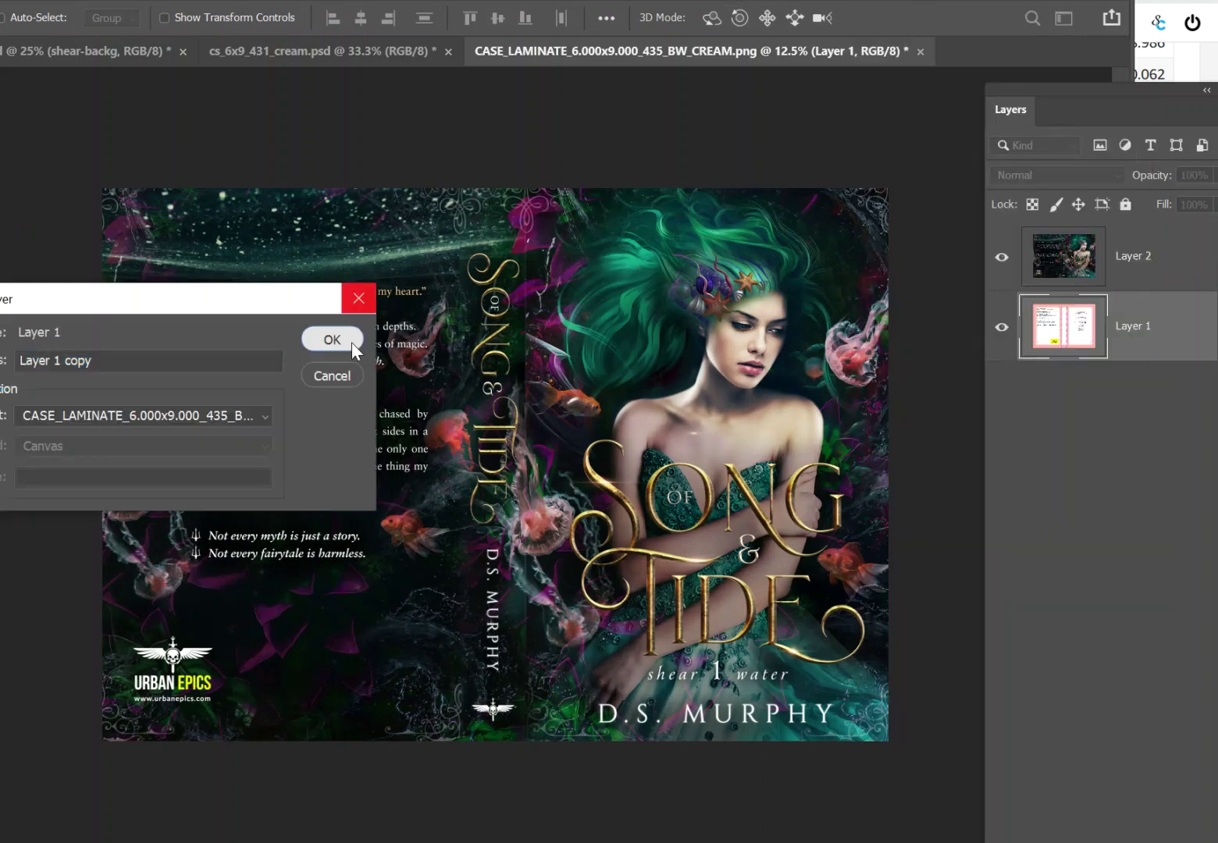
click(351, 341)
drag(1127, 327, 1109, 234)
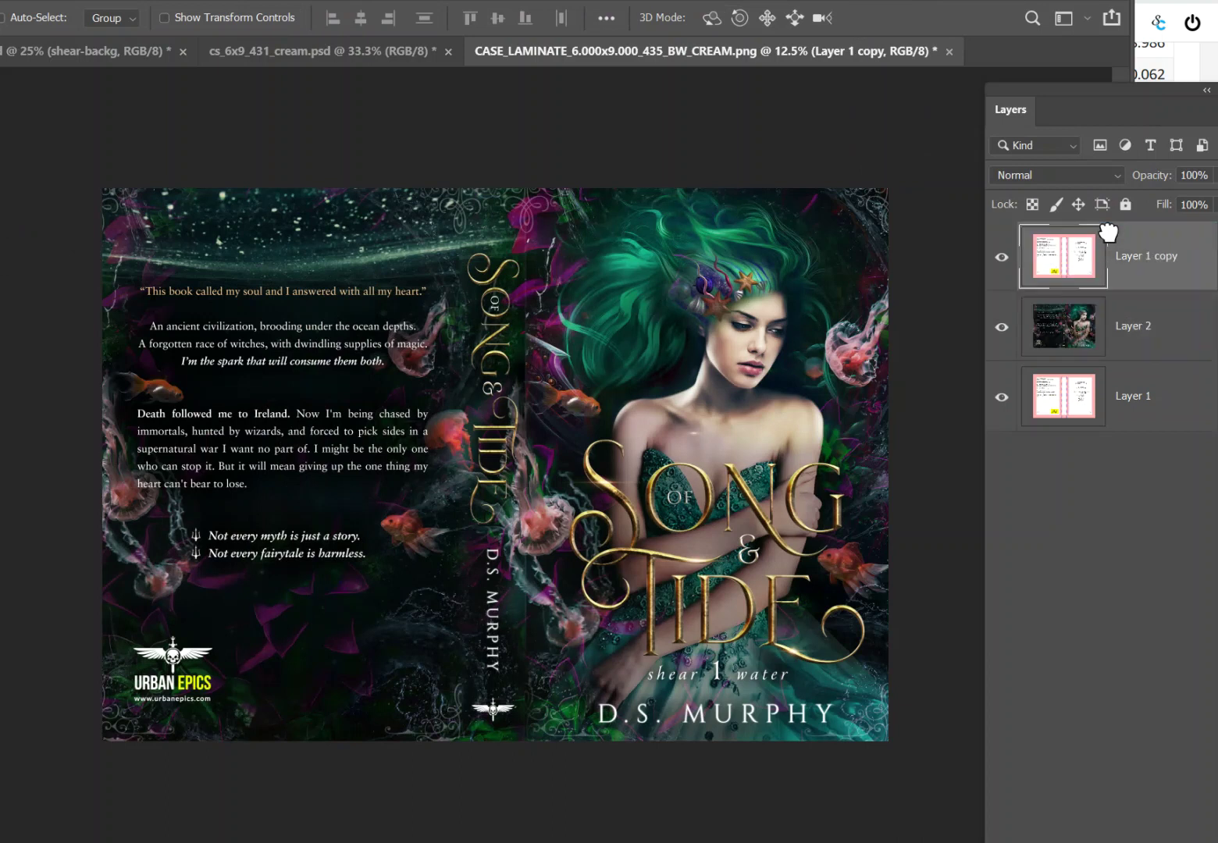
Reduce the opacity of Layer 1 copy to 18% so the template guides overlay the cover artwork.
click(1213, 175)
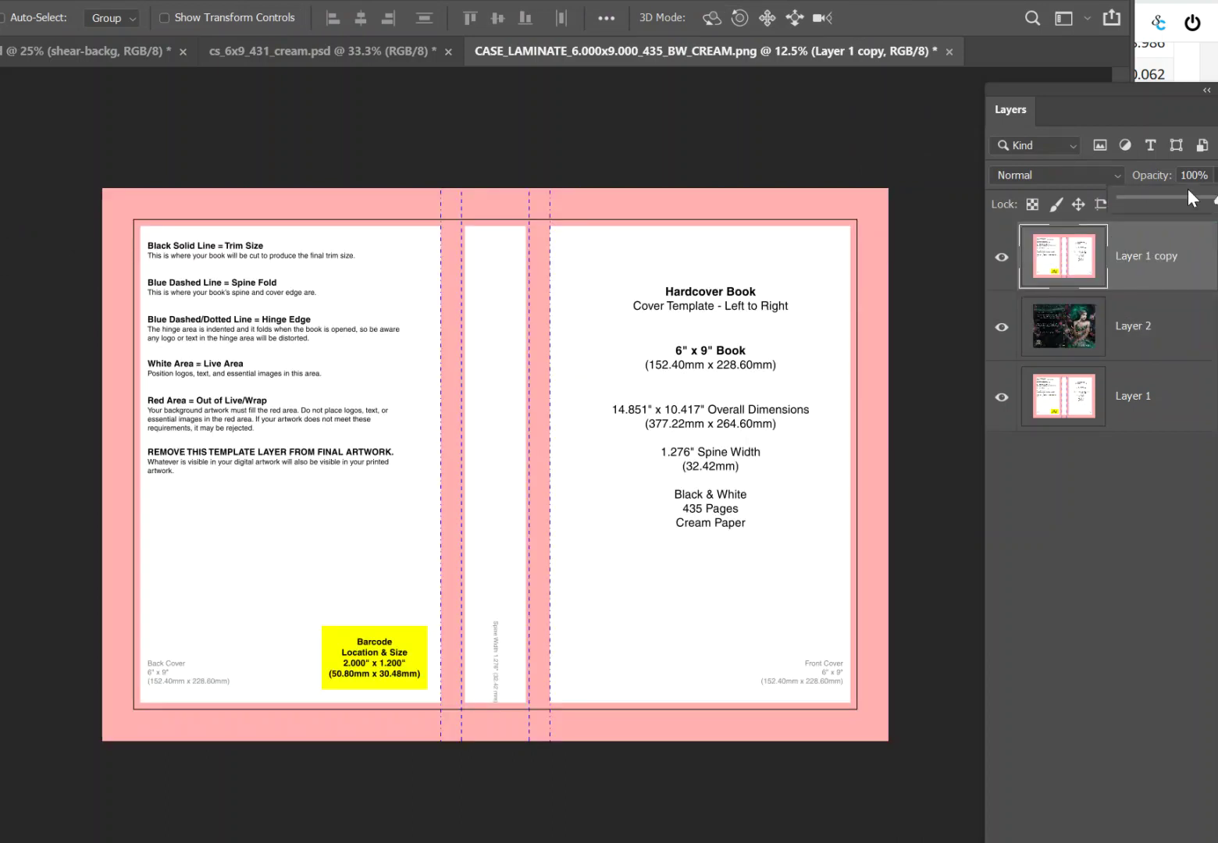
drag(1157, 196, 1156, 197)
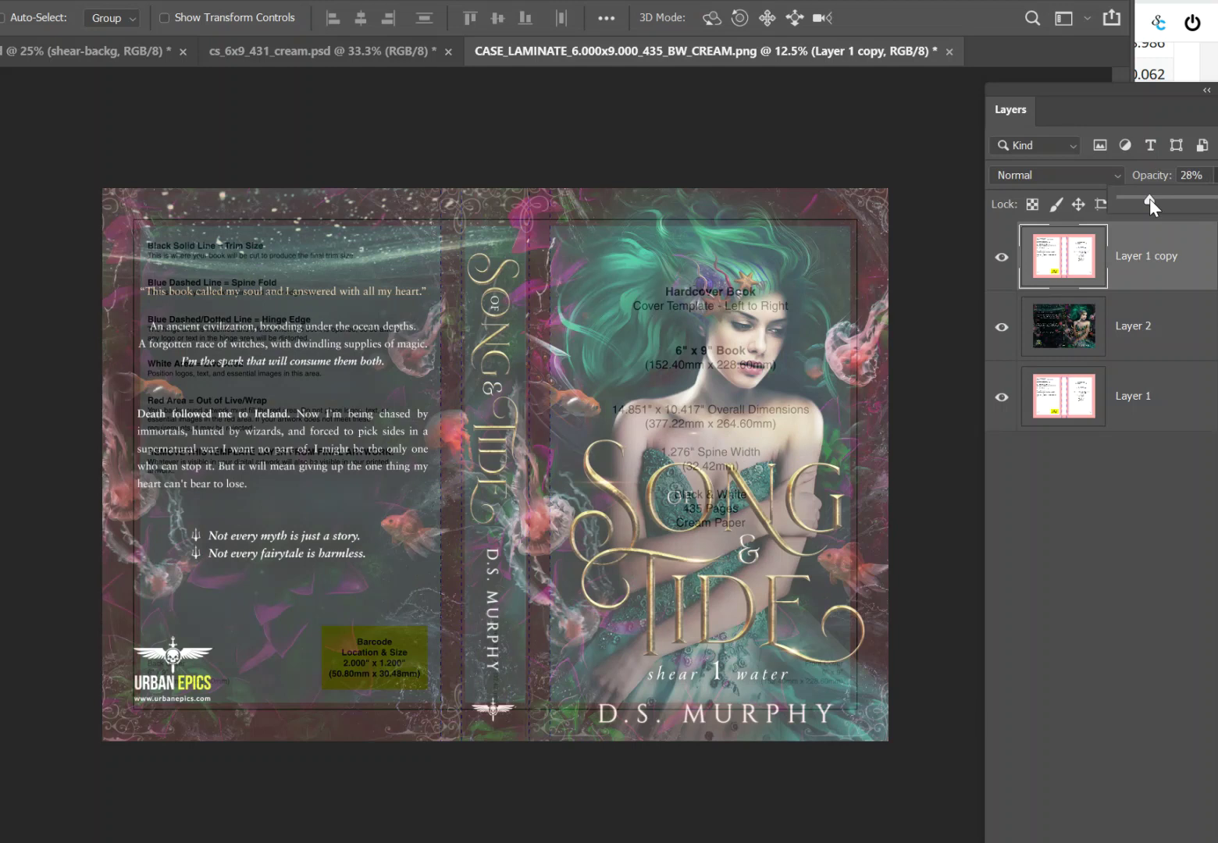
drag(1149, 198, 1215, 199)
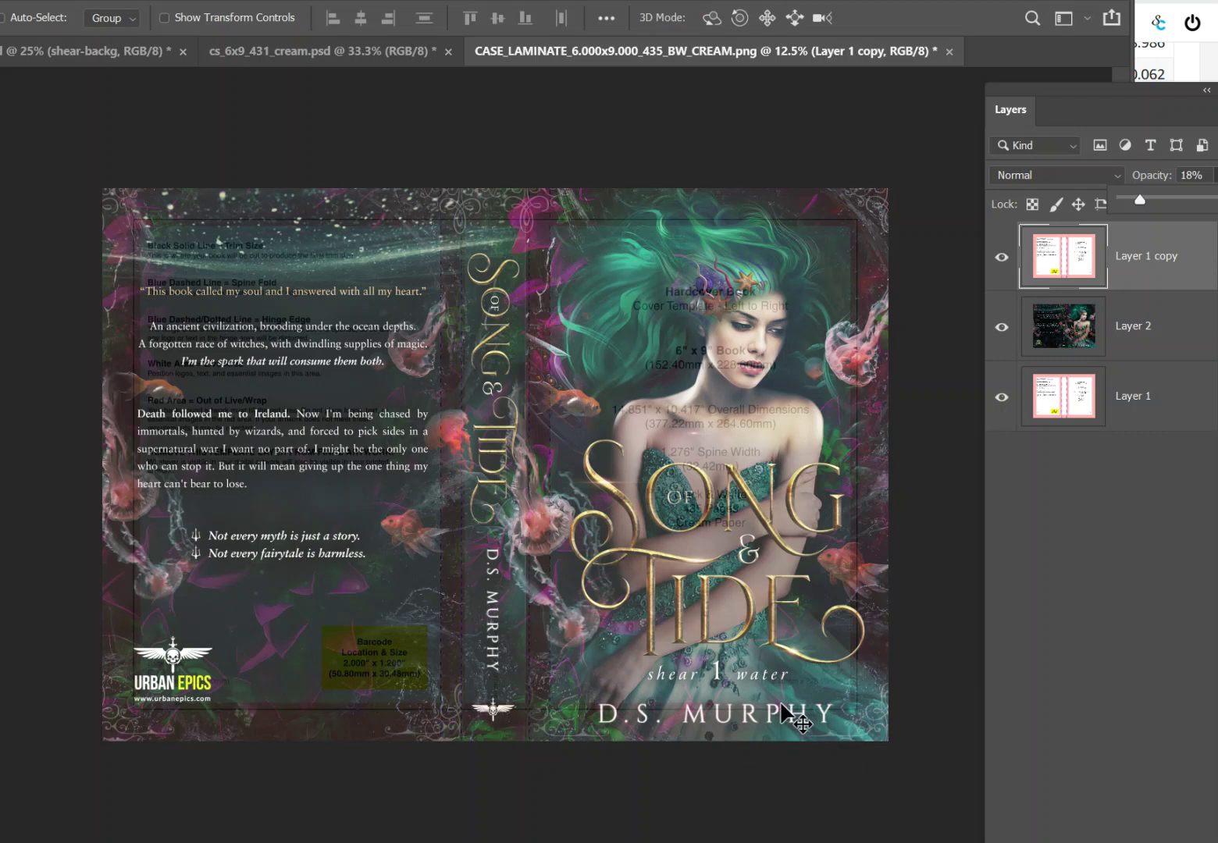
Return to cs_6x9_431_cream.psd, undo the selection and flattening to restore its layers, and redo the flattening.
click(342, 51)
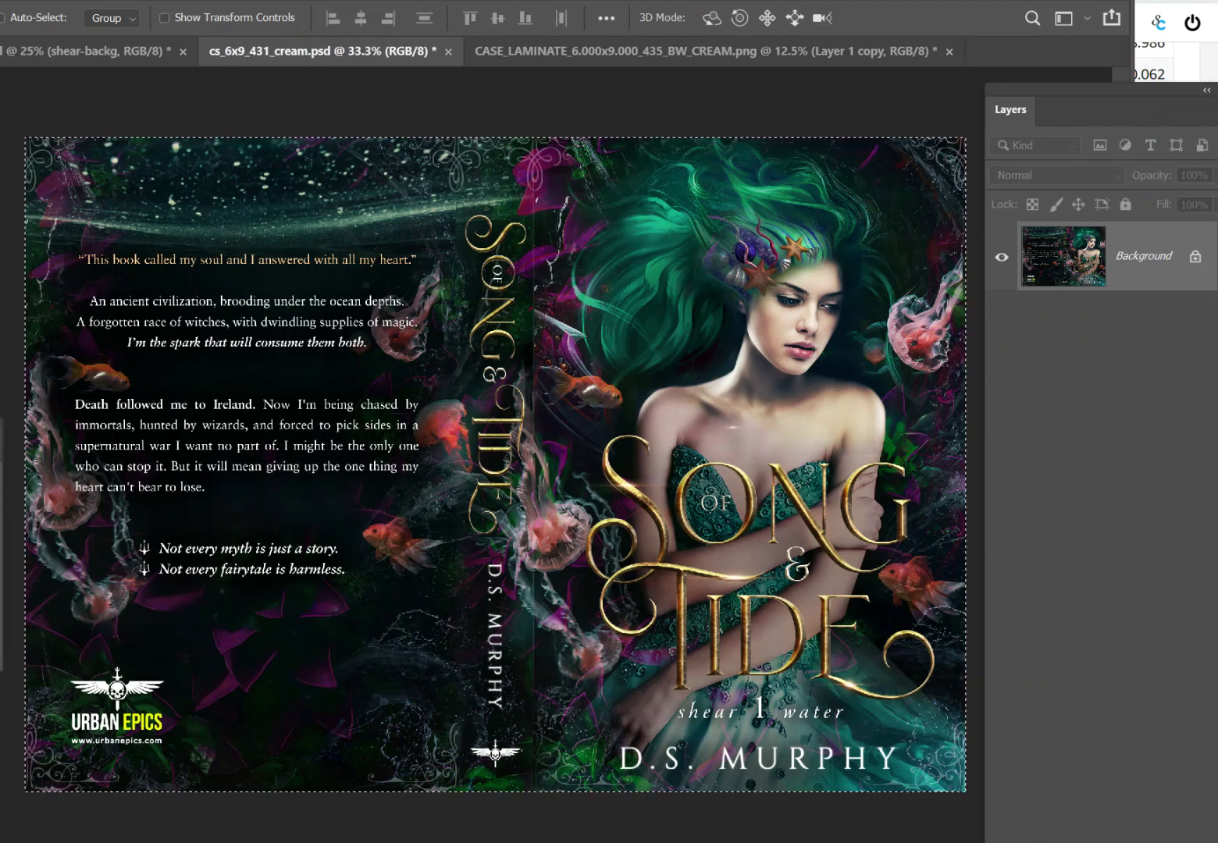
key(ctrl+z)
key(ctrl+z)
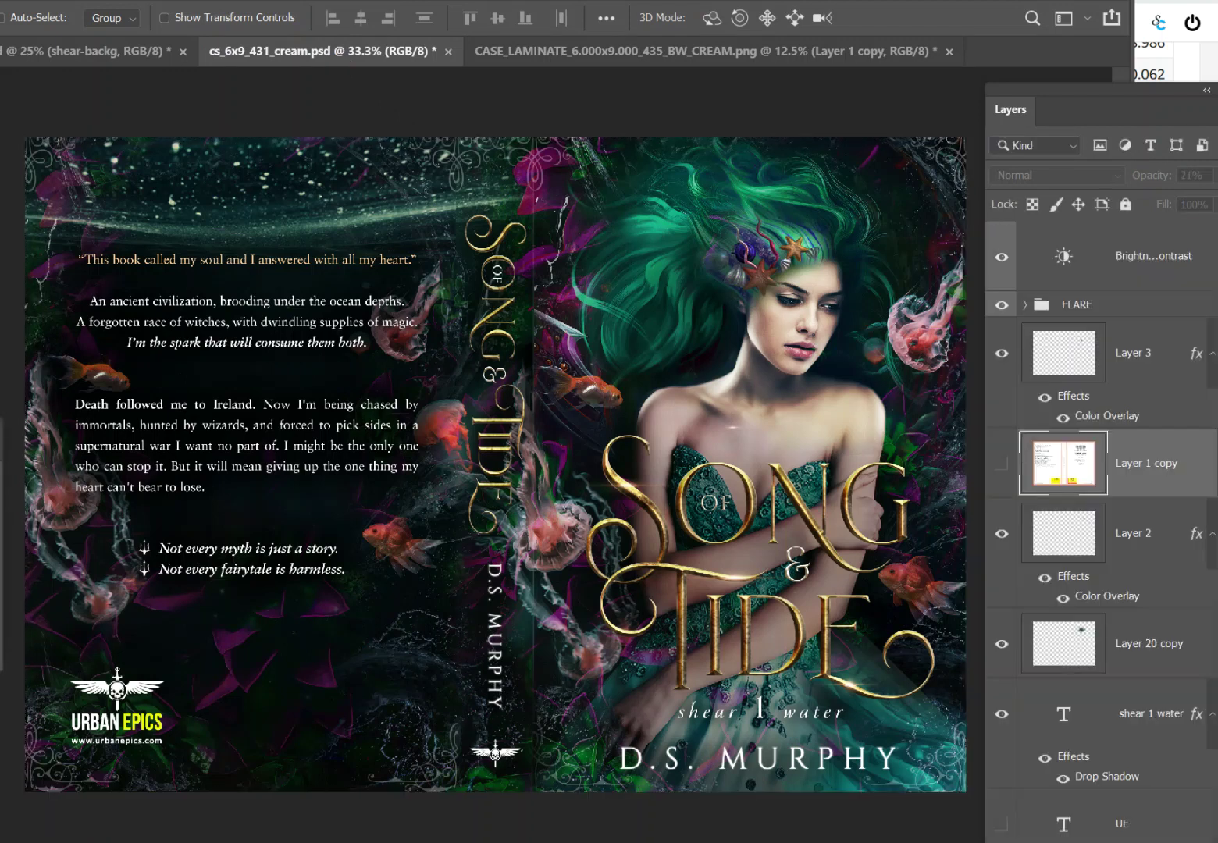
key(ctrl+shift+z)
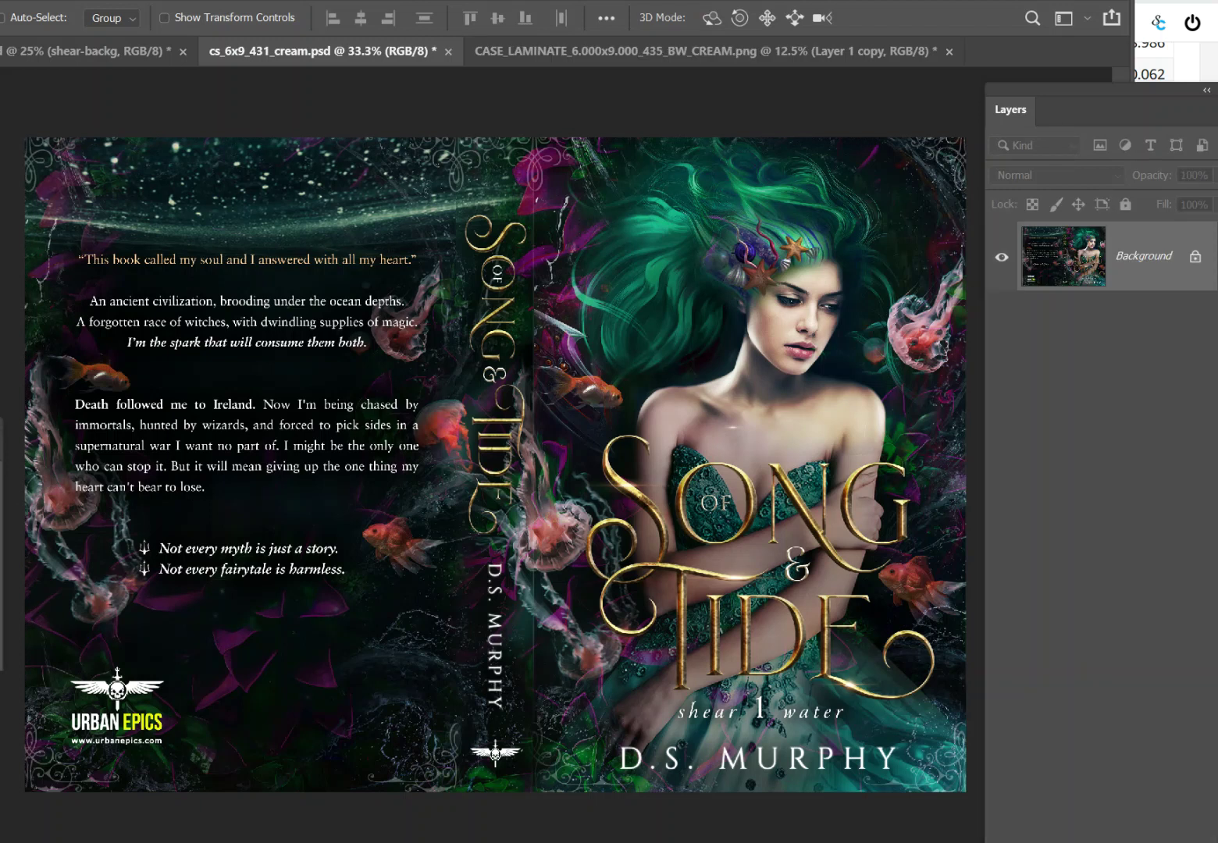
Undo the flattening of cs_6x9_431_cream.psd, bring its separate layers into the hardcover document, and hide the template overlay there.
key(ctrl+z)
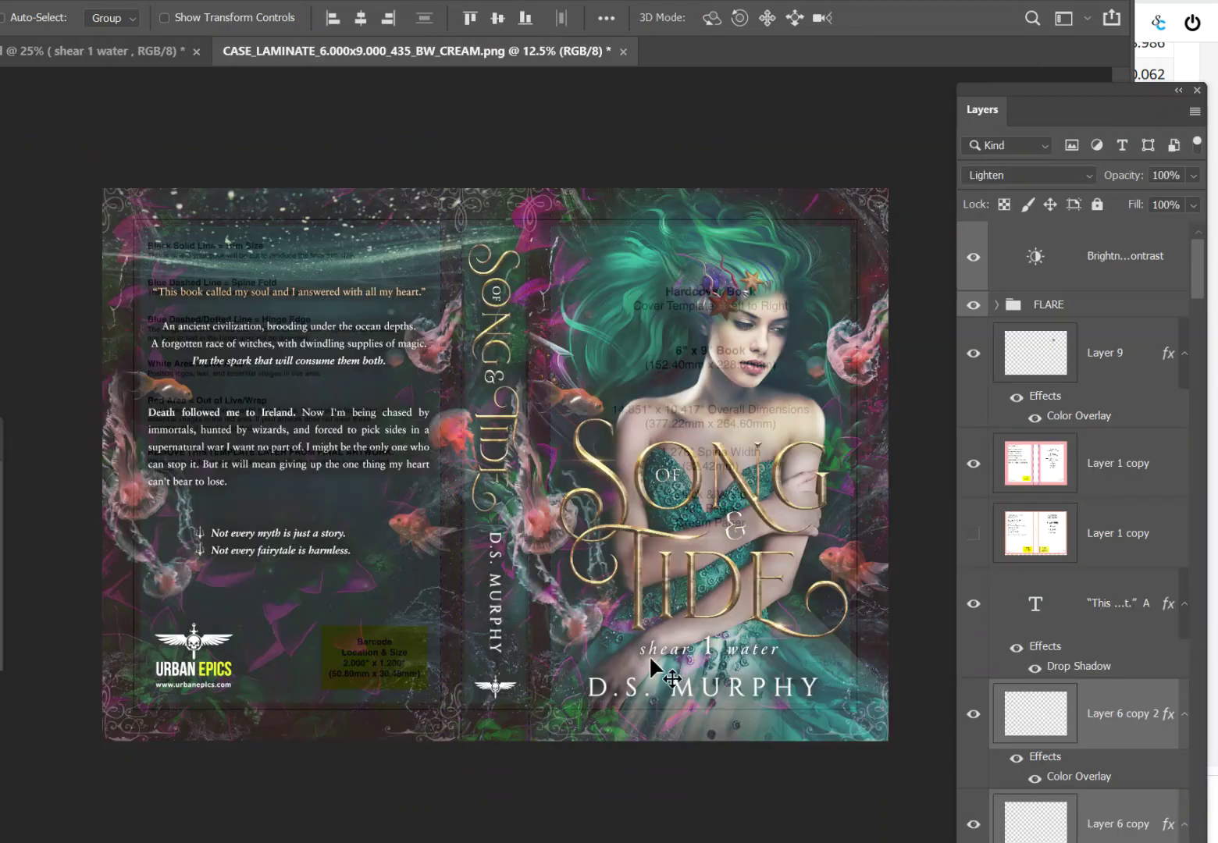
click(1106, 474)
click(974, 468)
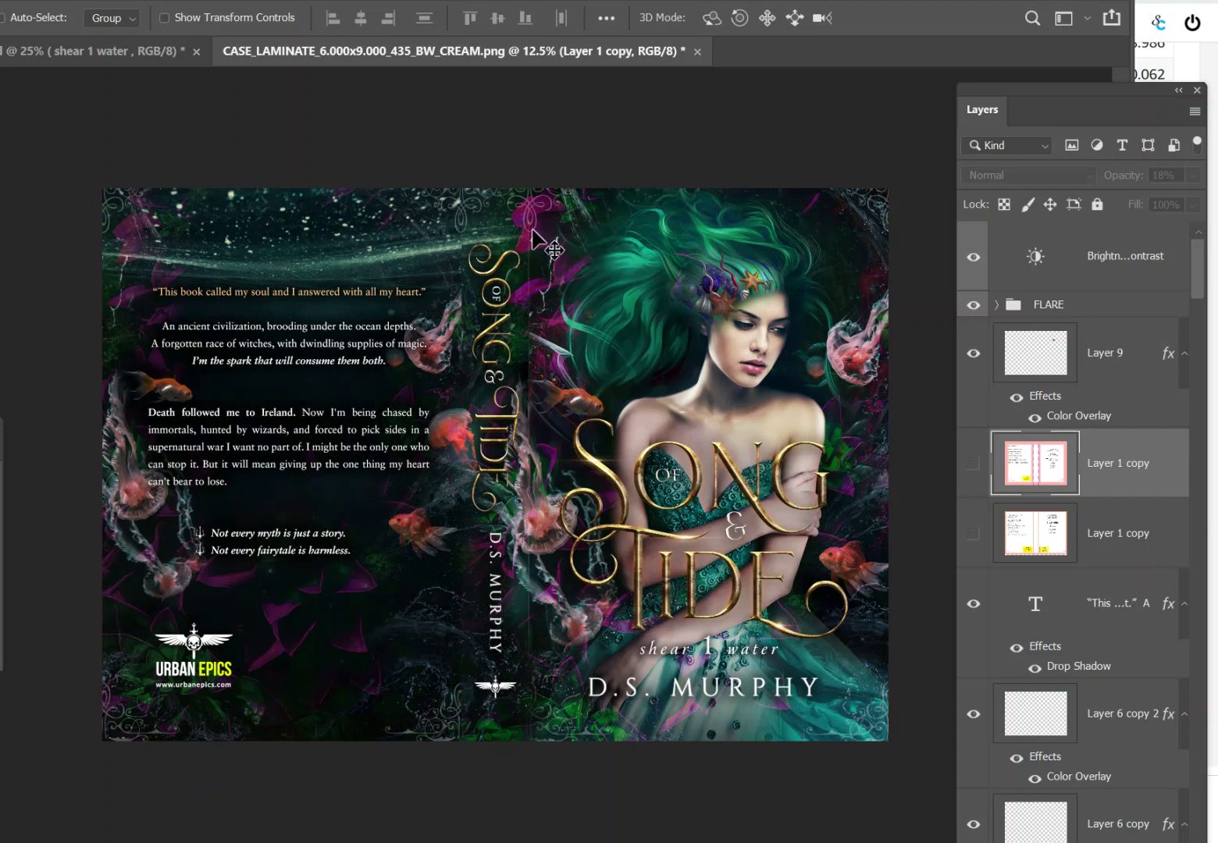
Compare the artwork with the hardcover template layer shown at 77% opacity and hidden, and leave the layer visible at 39% opacity.
click(973, 464)
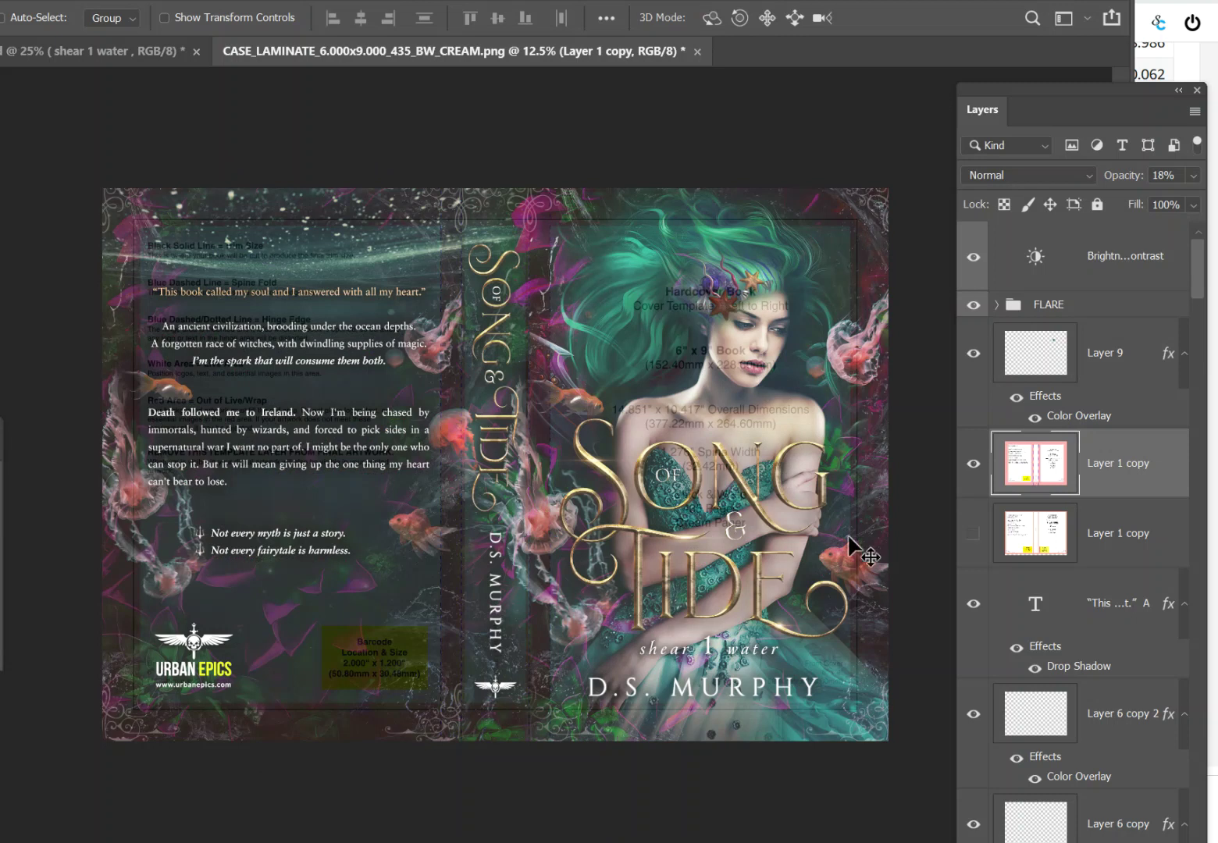
click(1192, 176)
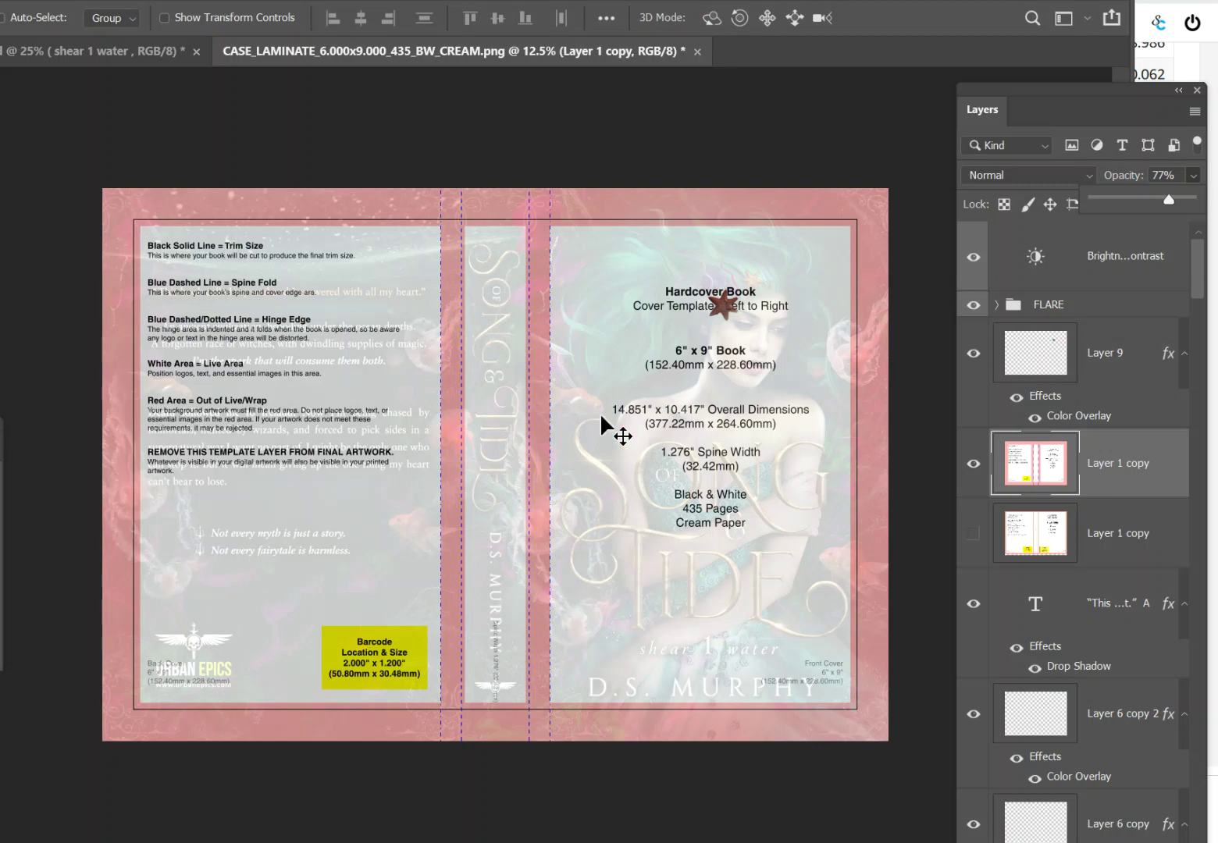
click(973, 466)
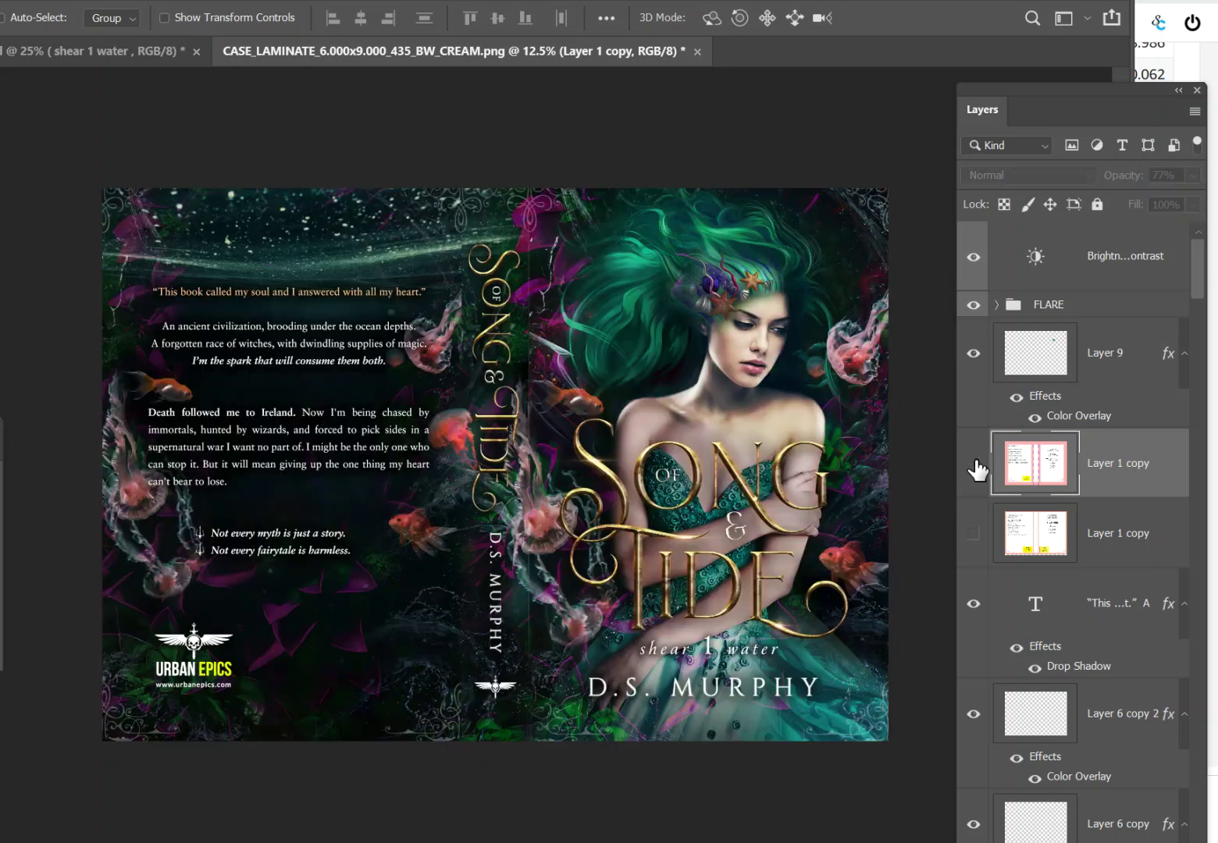
click(973, 466)
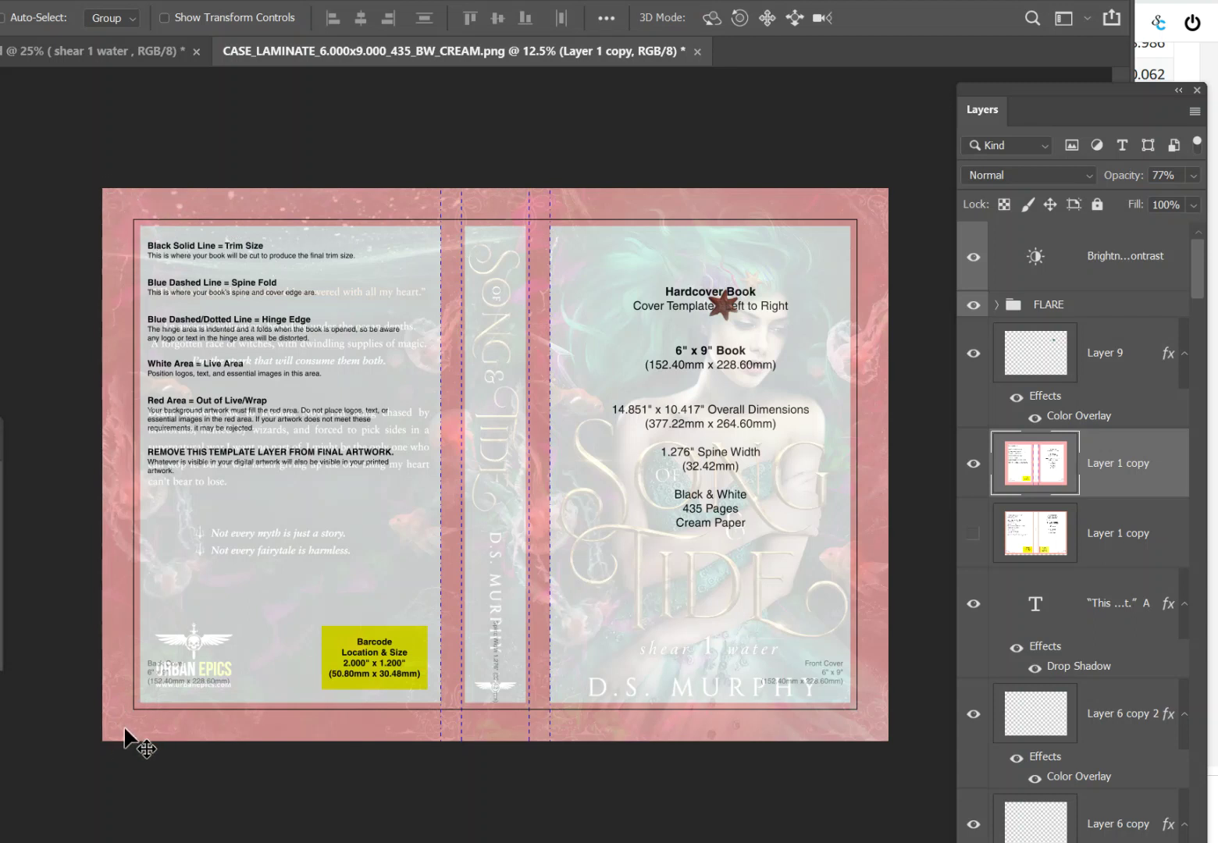
click(973, 465)
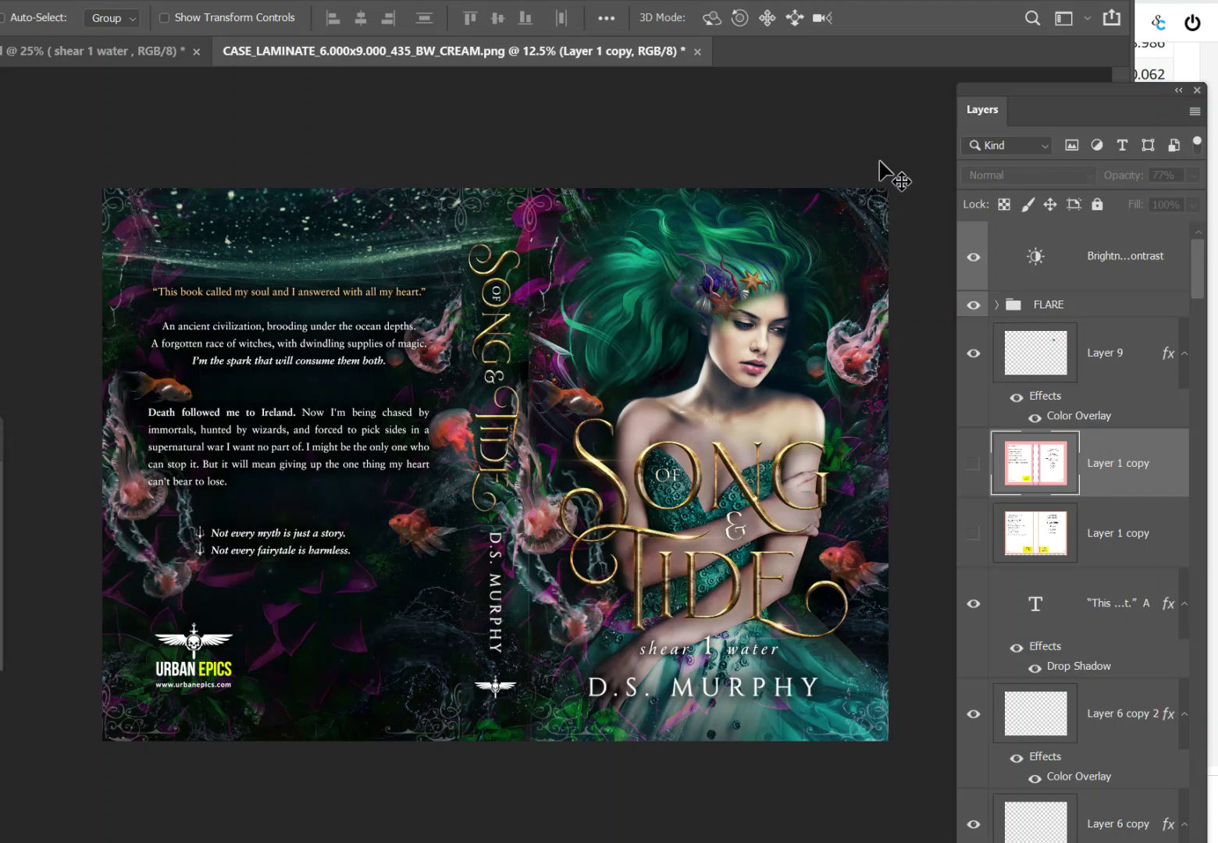
click(972, 463)
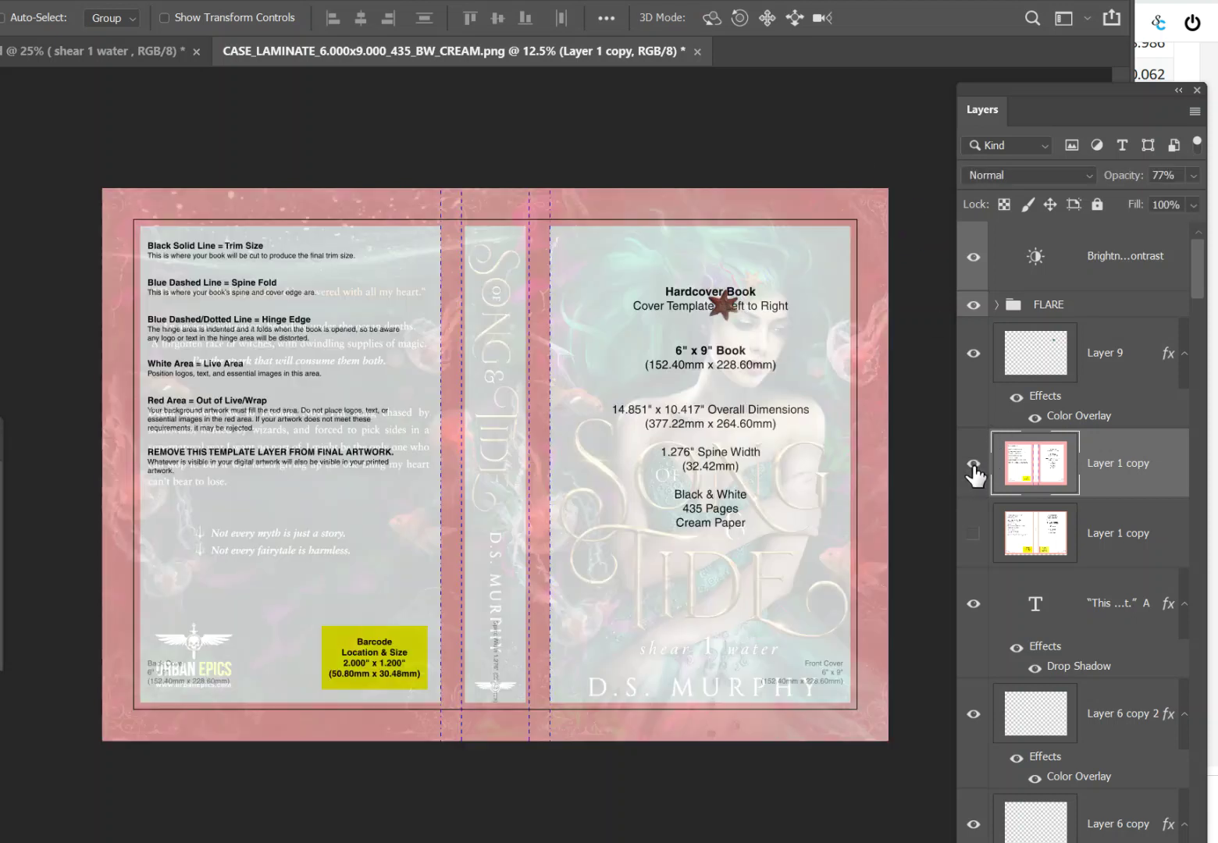
key(3)
key(9)
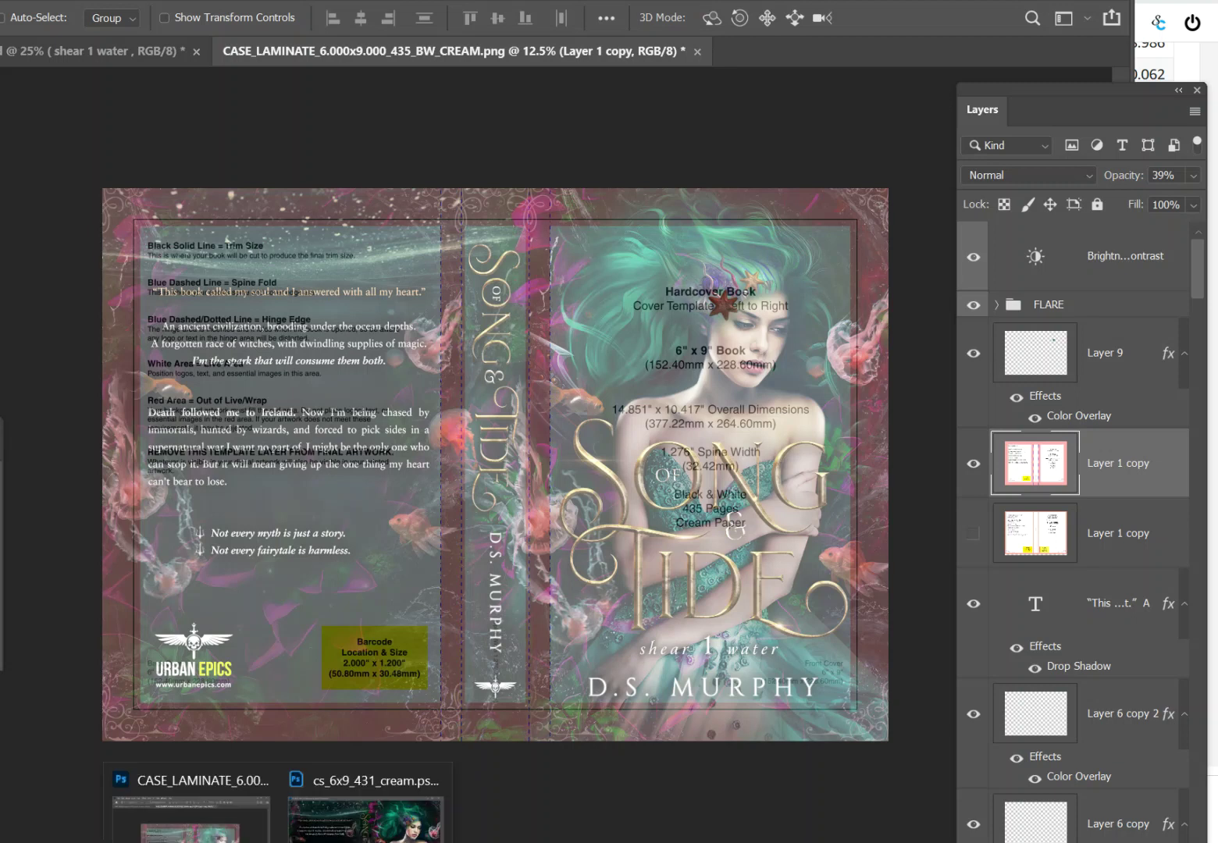
Examine cs_6x9_431_cream.psd with its paperback template overlay shown, and return to the hardcover document and hide its template overlay.
mouse_move(363, 815)
click(363, 816)
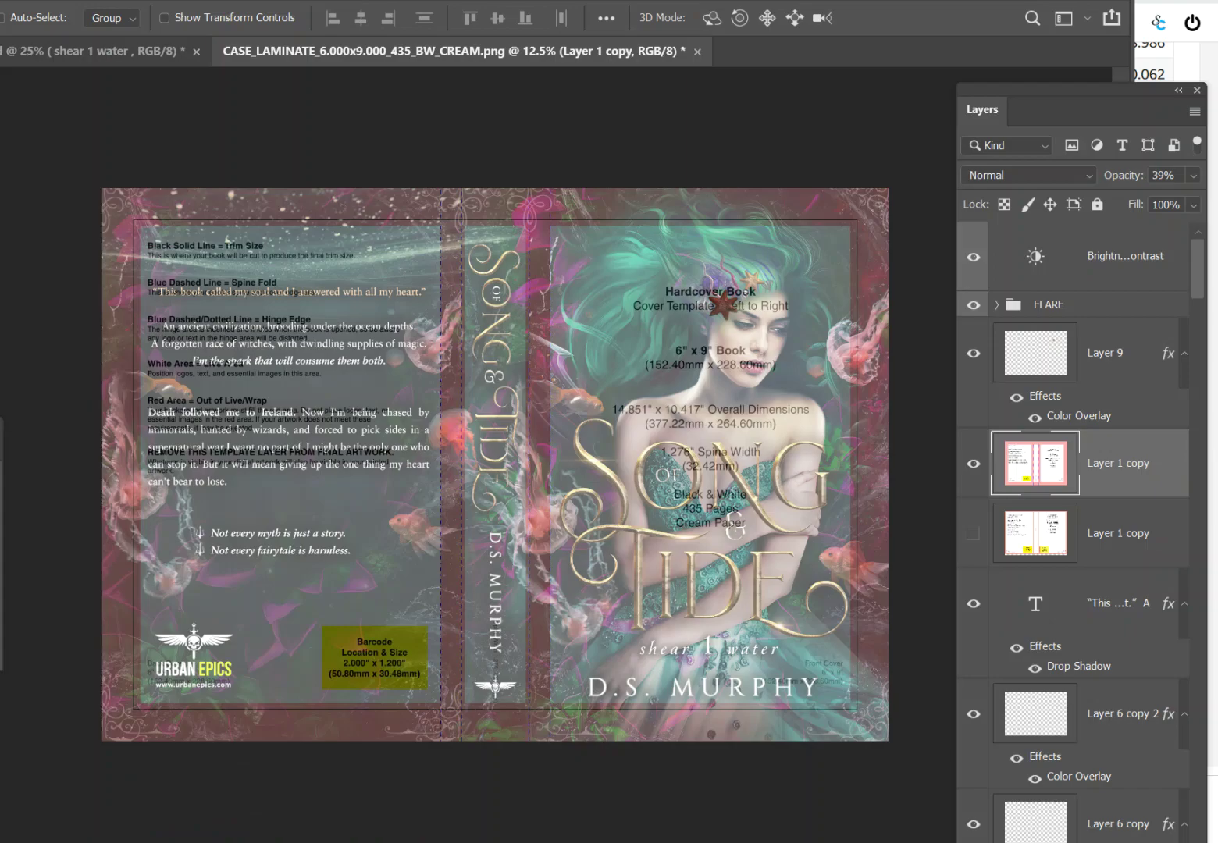
drag(235, 243, 373, 107)
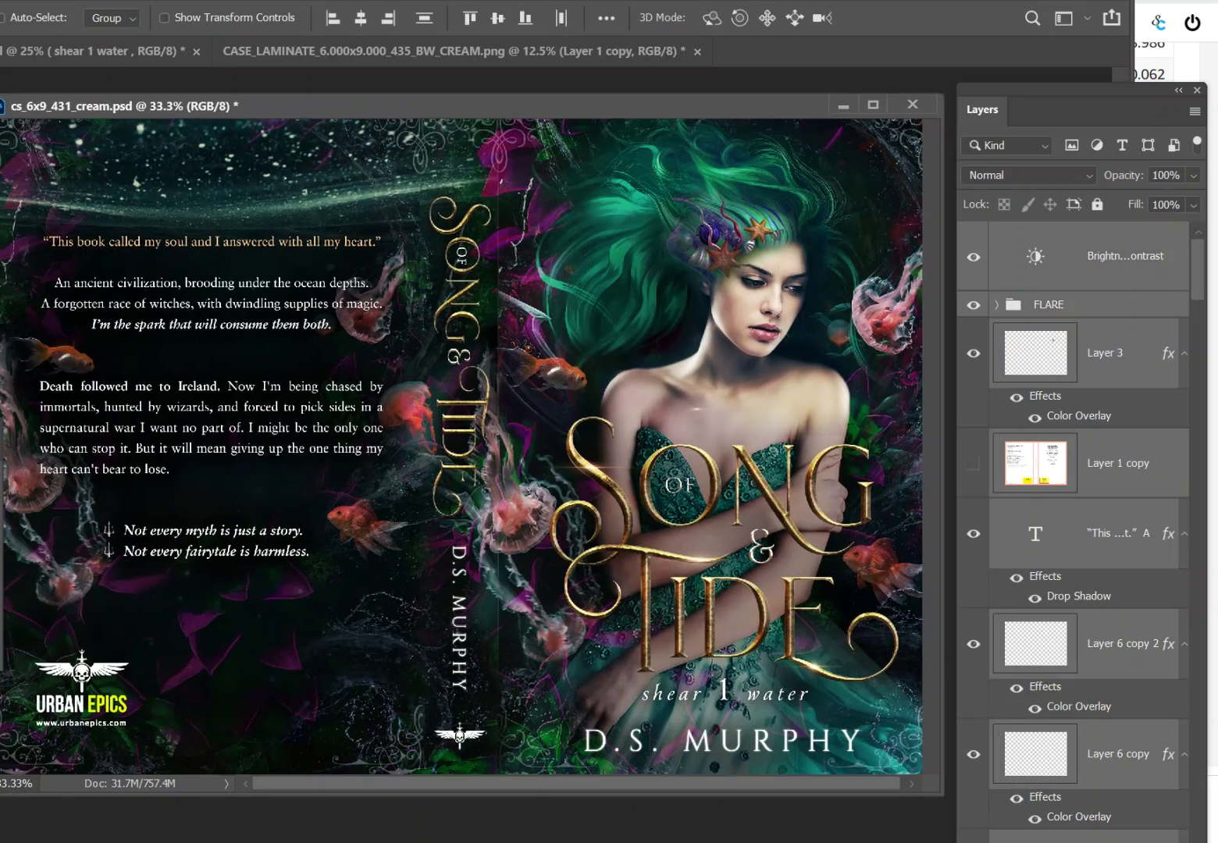
click(234, 0)
click(273, 155)
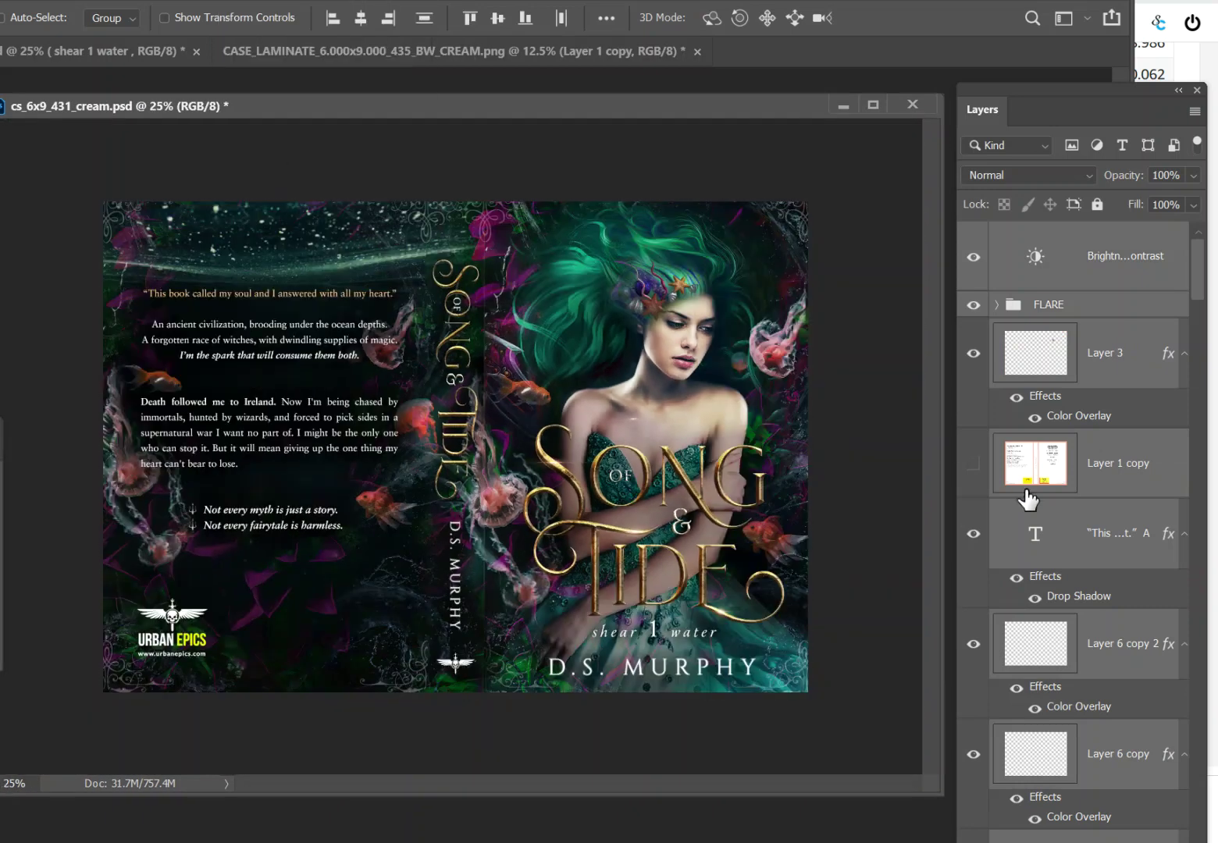
click(974, 465)
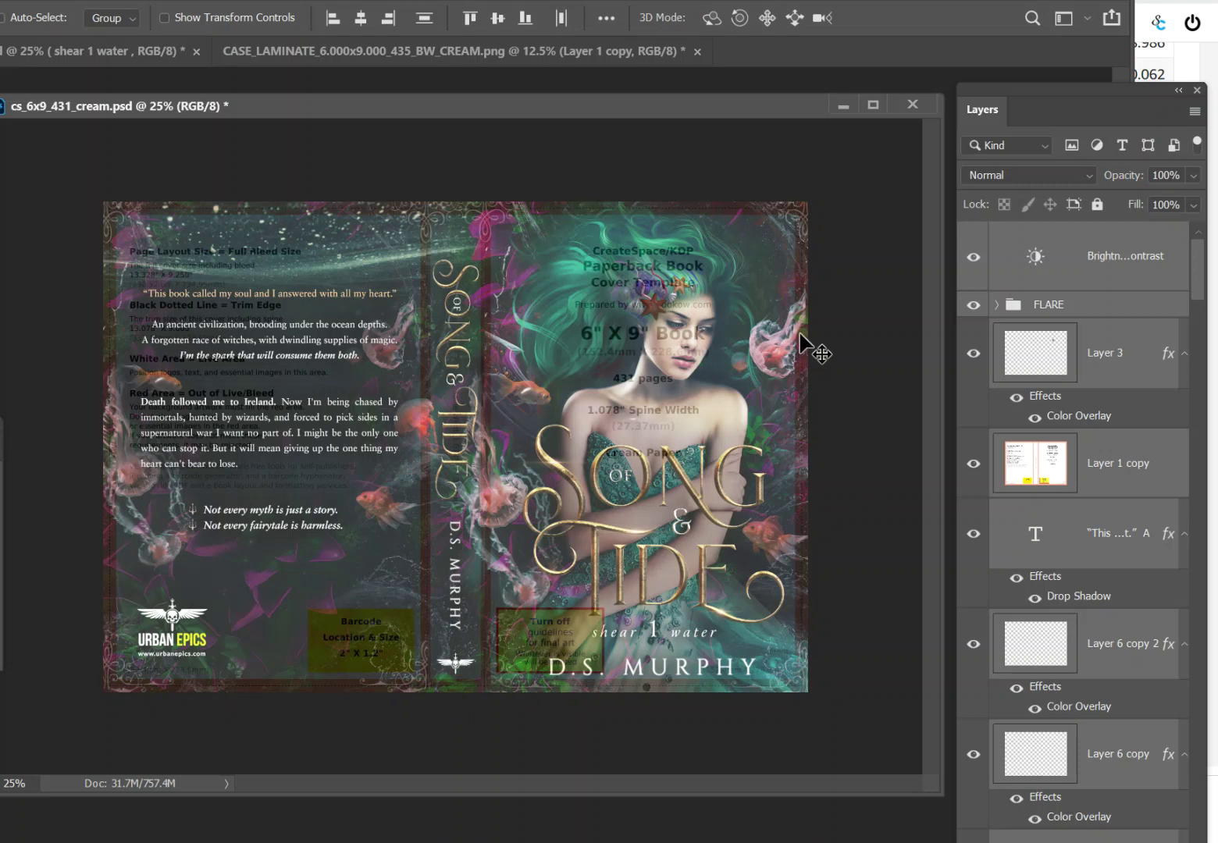
click(840, 106)
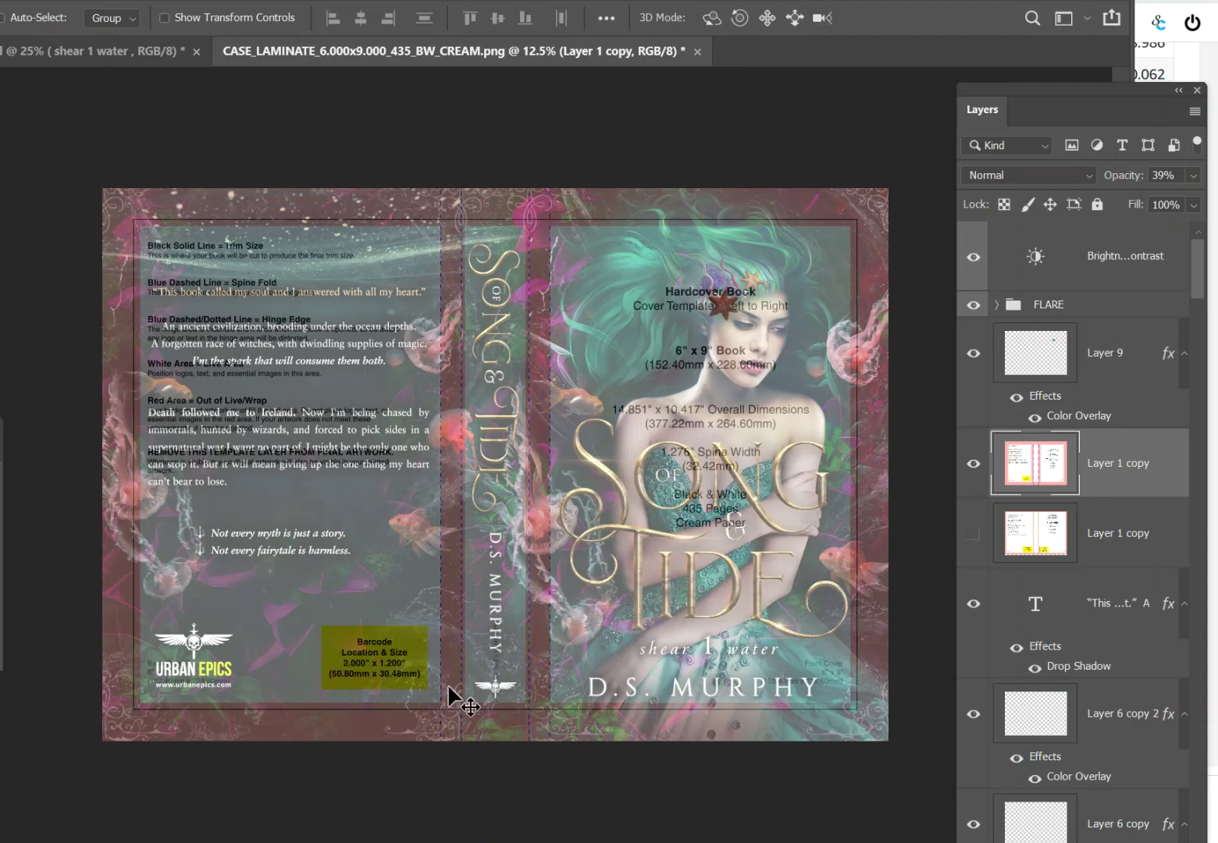
click(974, 464)
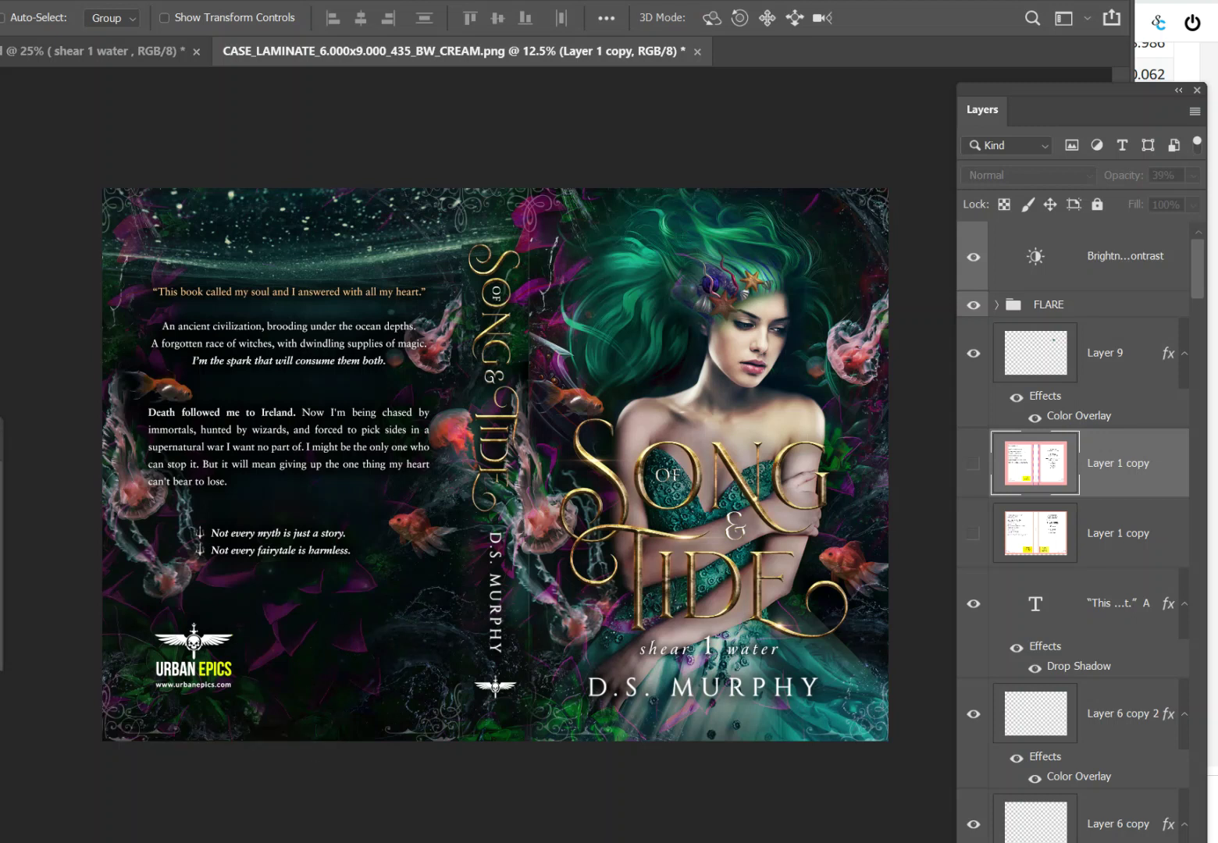
Switch to the KDP hardcover content page in the browser and assign the book a free KDP ISBN.
click(783, 835)
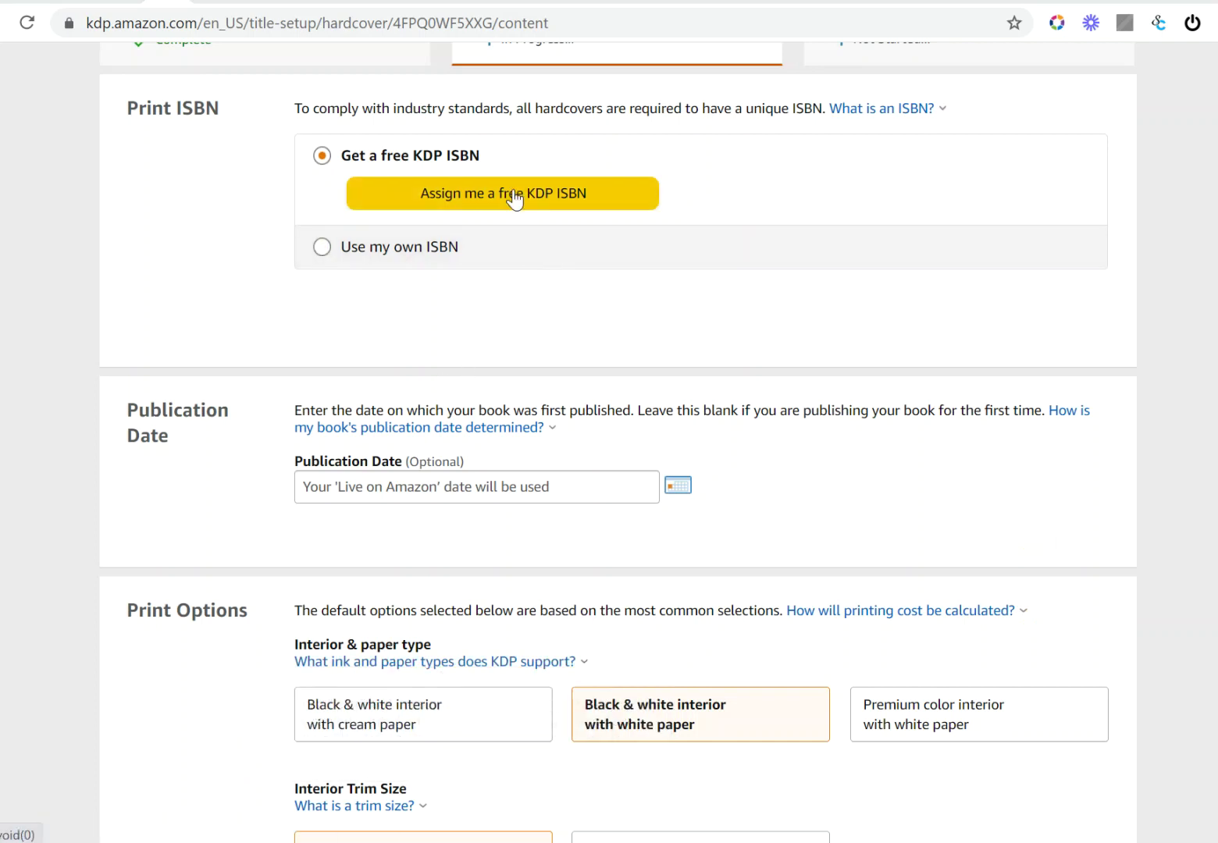
scroll(514, 199, up, 3)
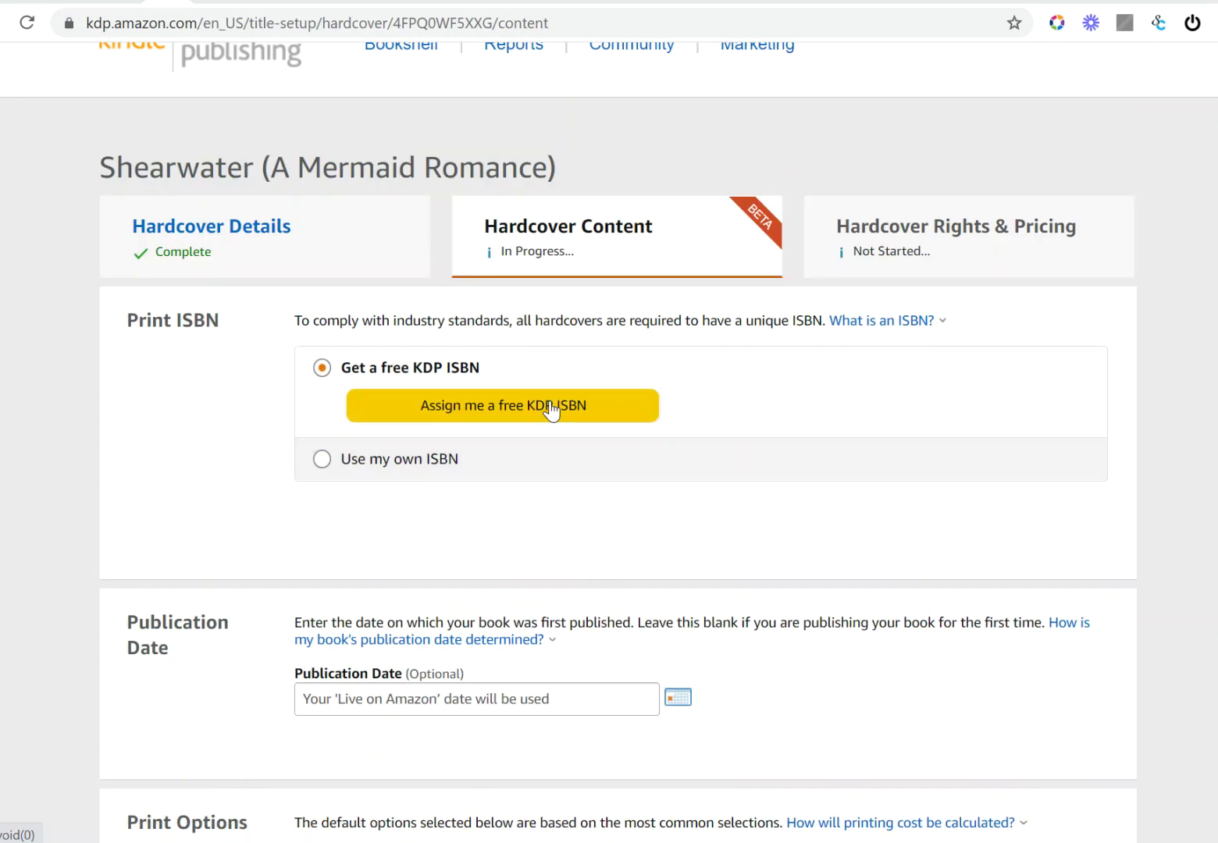
click(452, 406)
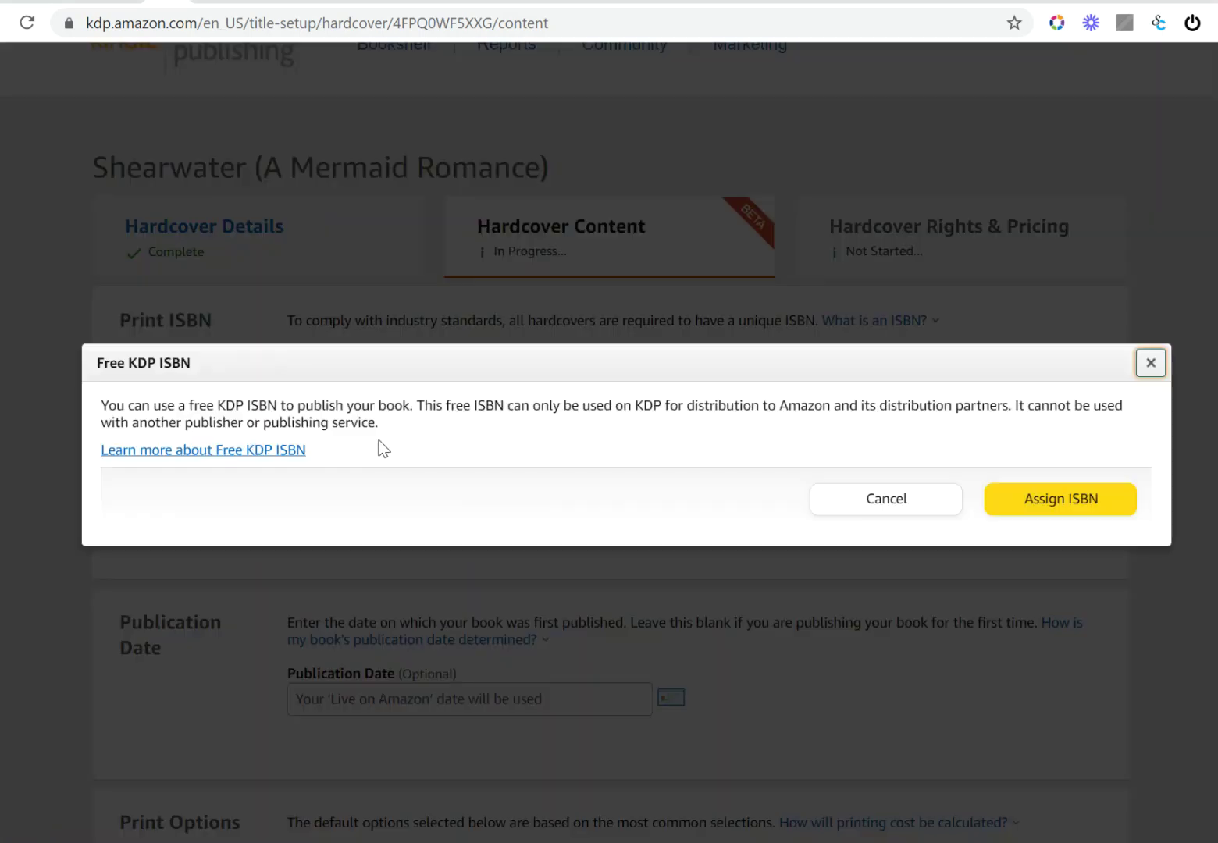
click(990, 503)
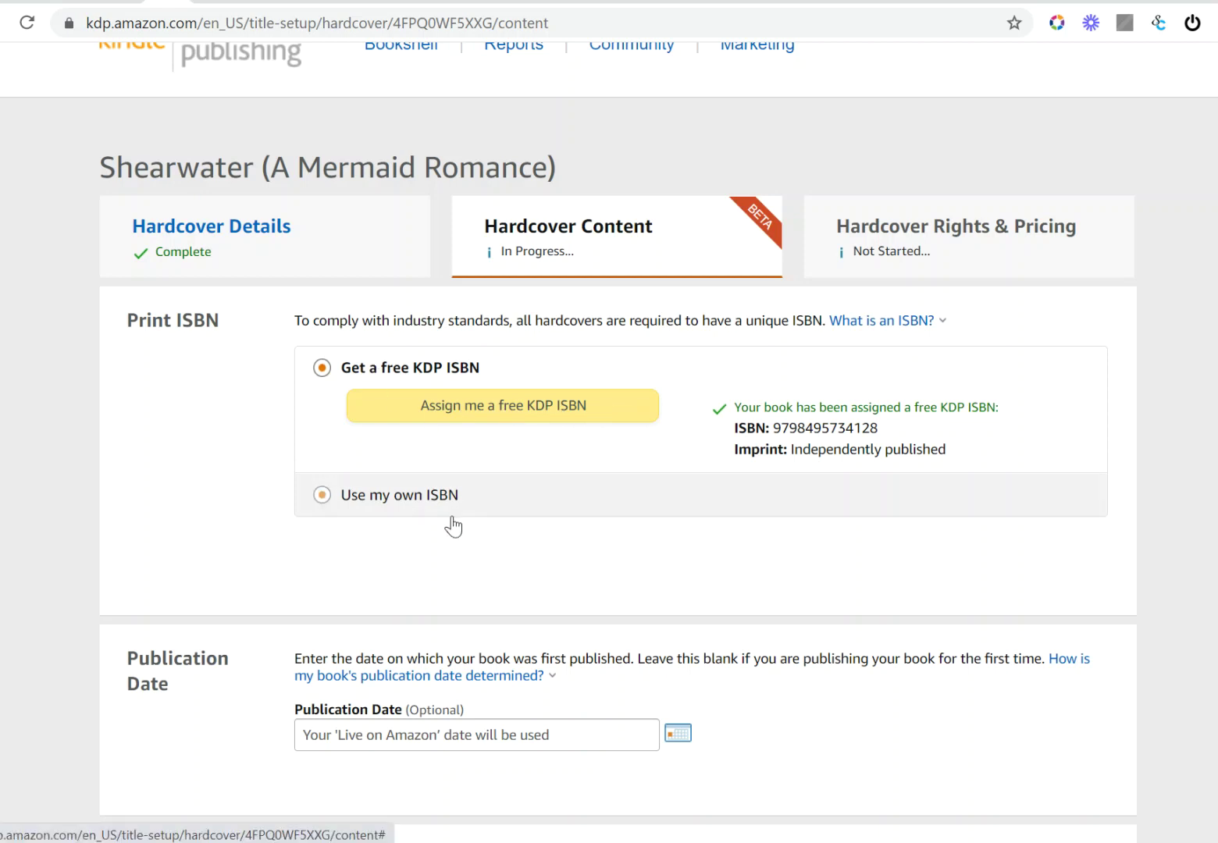
click(385, 498)
Choose to upload an existing print-ready PDF as the book cover, leaving the option for an included barcode unchecked.
scroll(452, 495, down, 15)
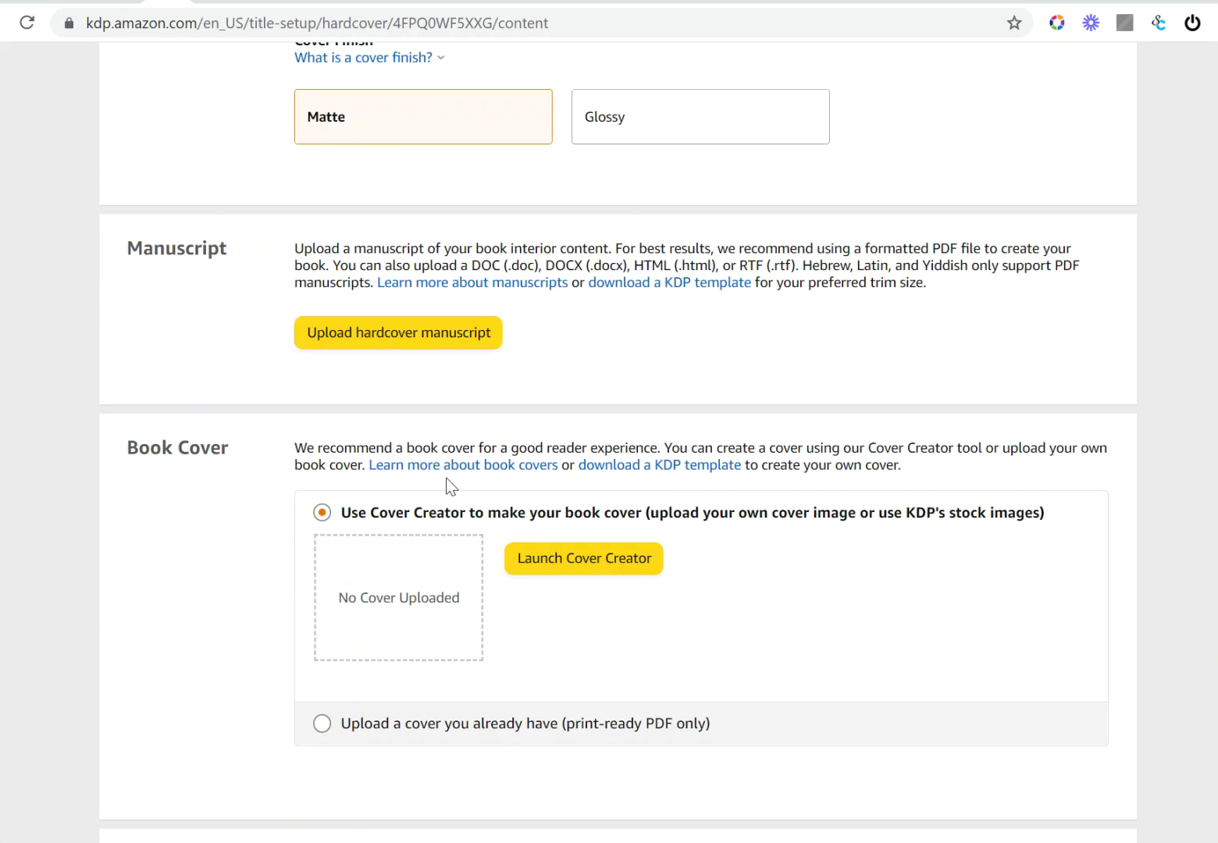
scroll(447, 478, down, 5)
scroll(389, 400, up, 4)
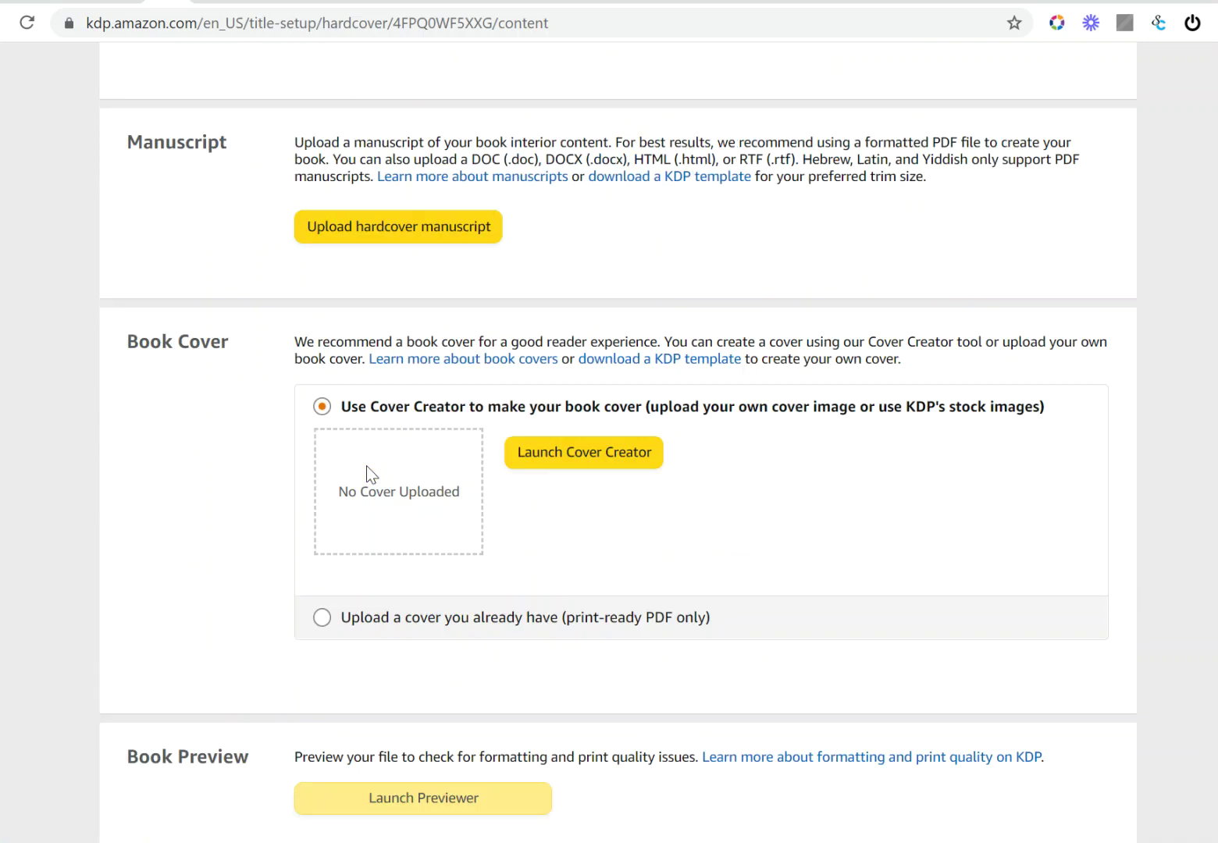
click(321, 618)
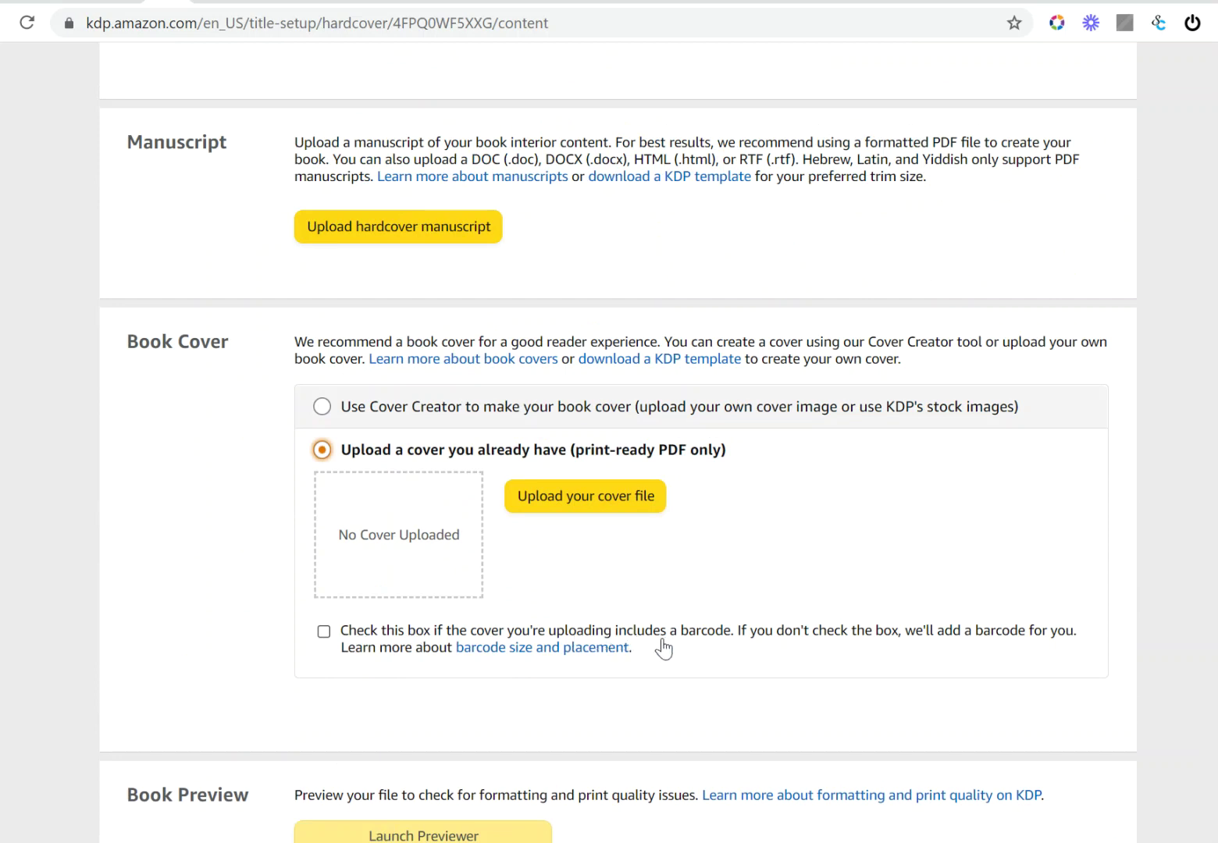
click(323, 634)
click(323, 631)
click(324, 631)
click(325, 634)
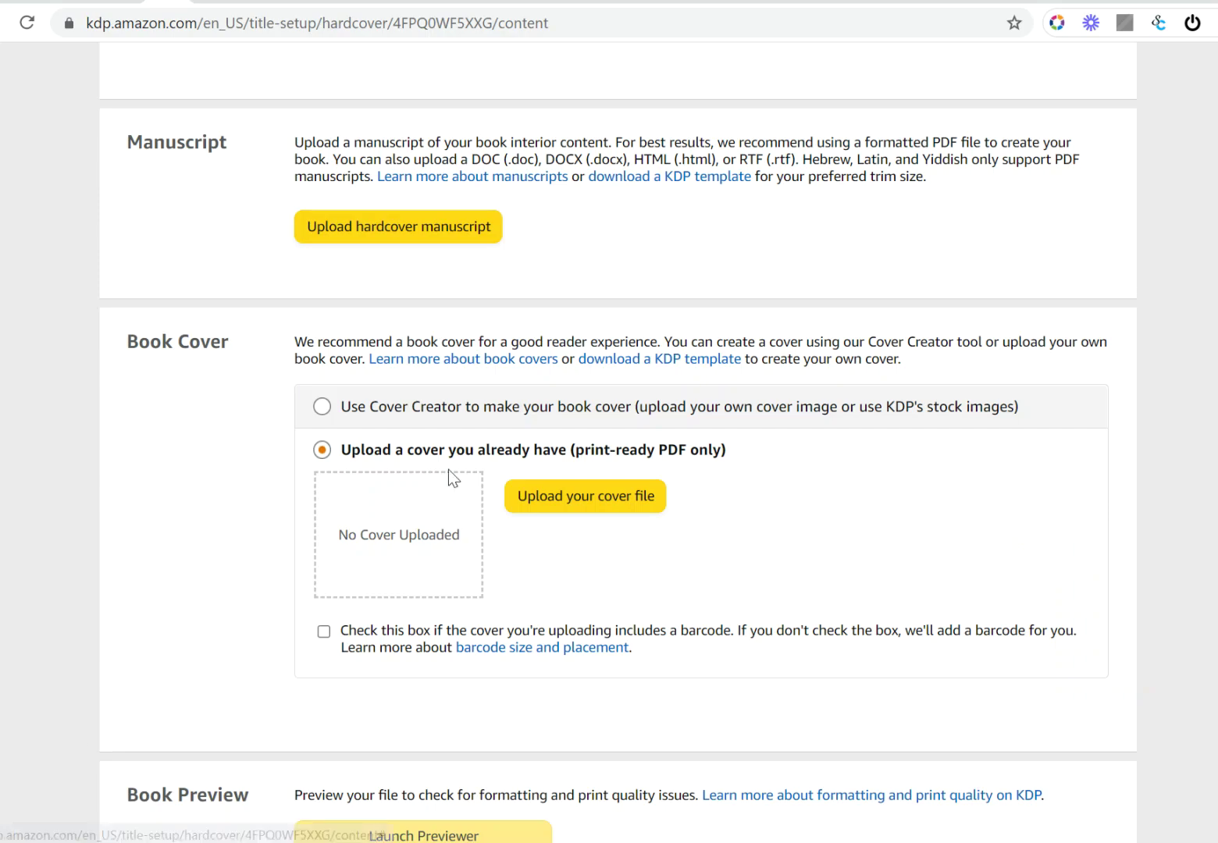
Review the hardcover's print options and set the bleed setting to Bleed (PDF only).
scroll(501, 609, up, 15)
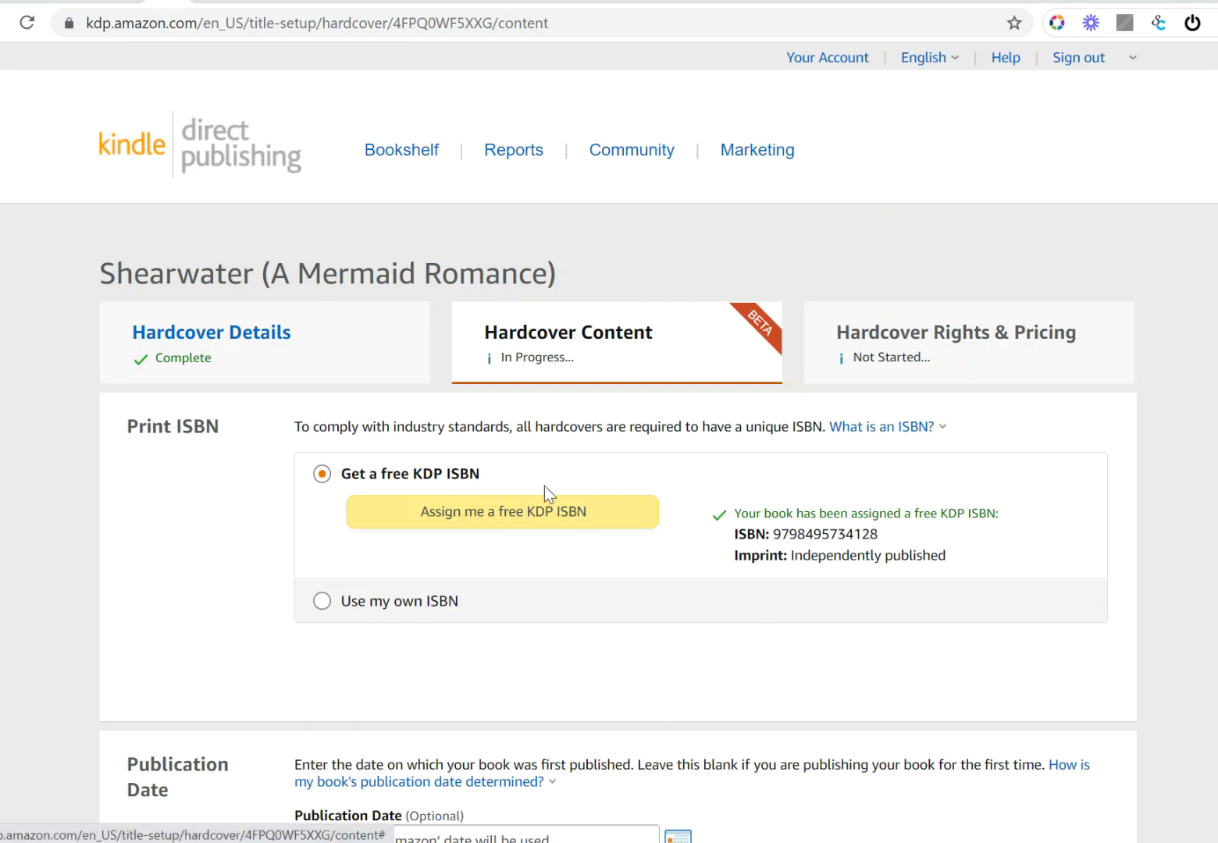
scroll(507, 492, down, 12)
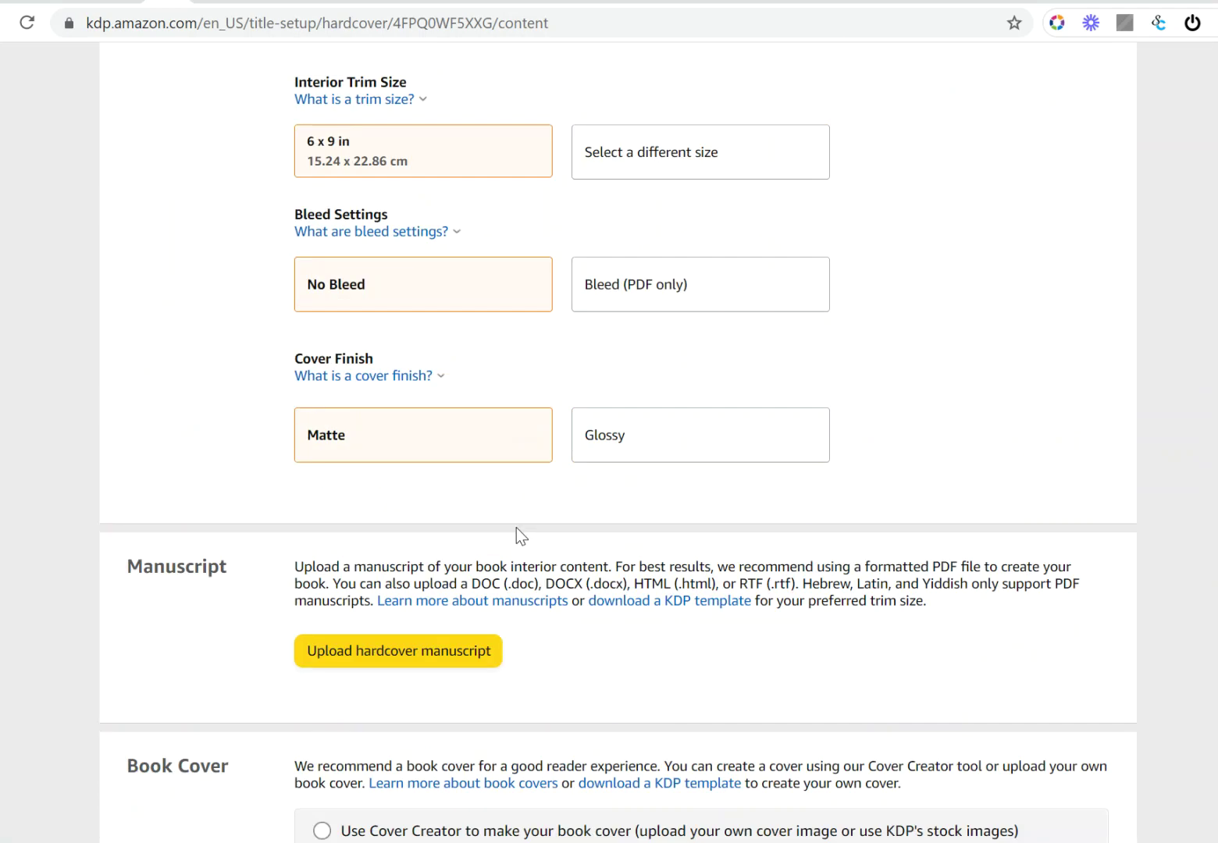
scroll(341, 306, up, 7)
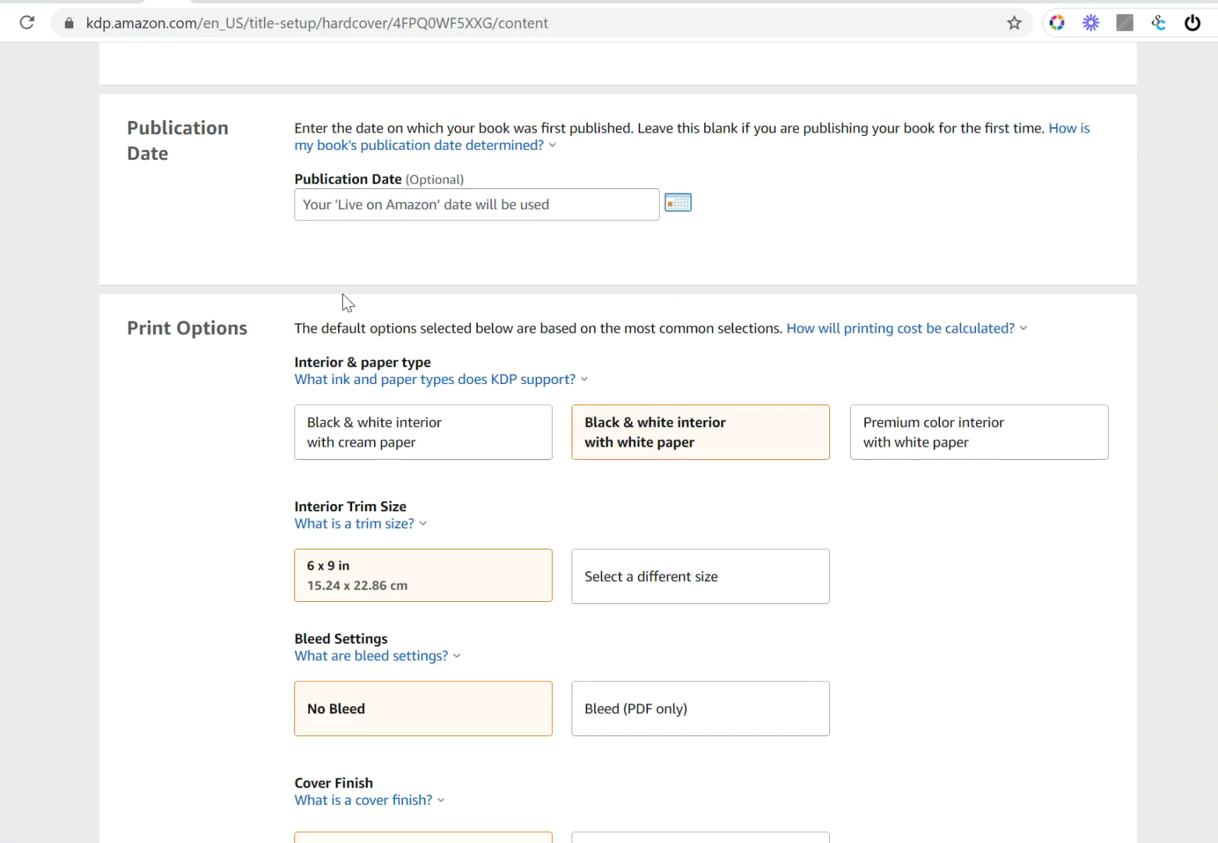
scroll(393, 392, down, 7)
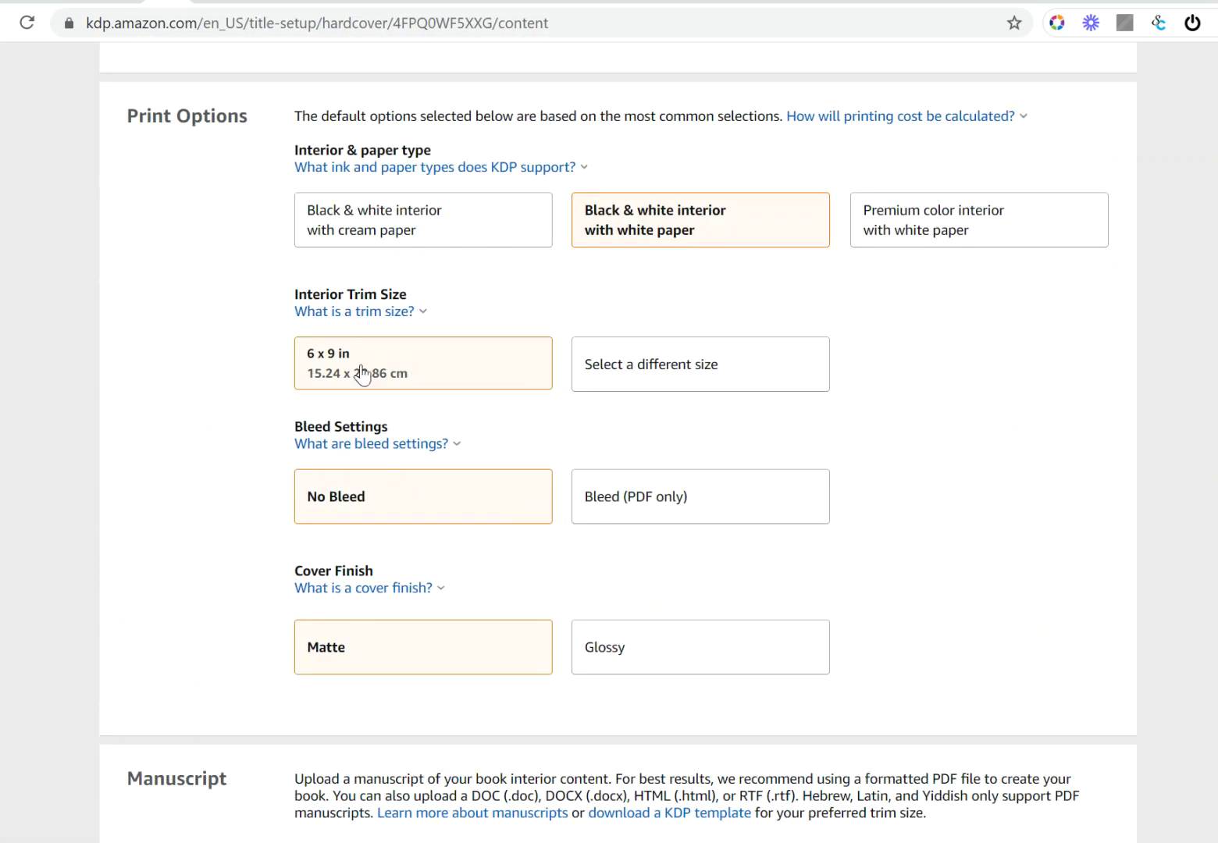
scroll(402, 369, down, 3)
click(397, 376)
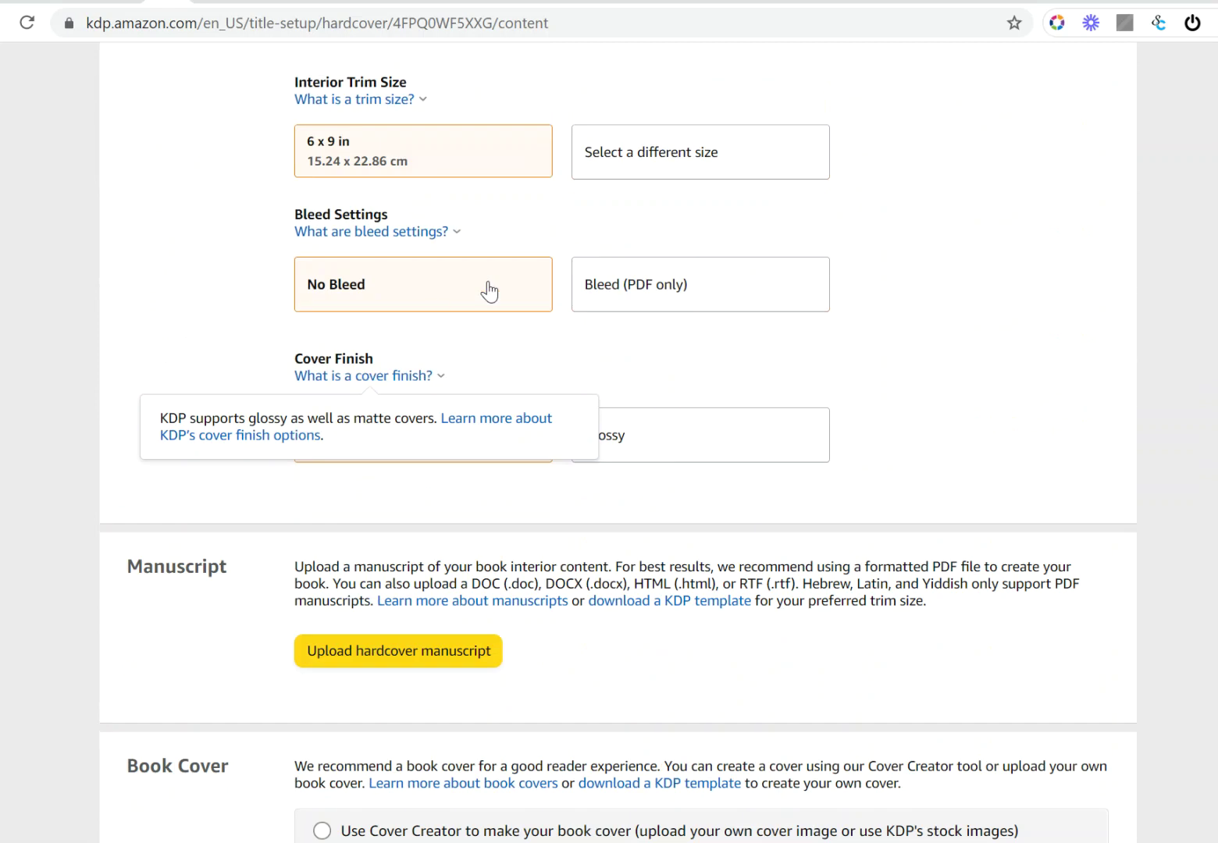
click(651, 294)
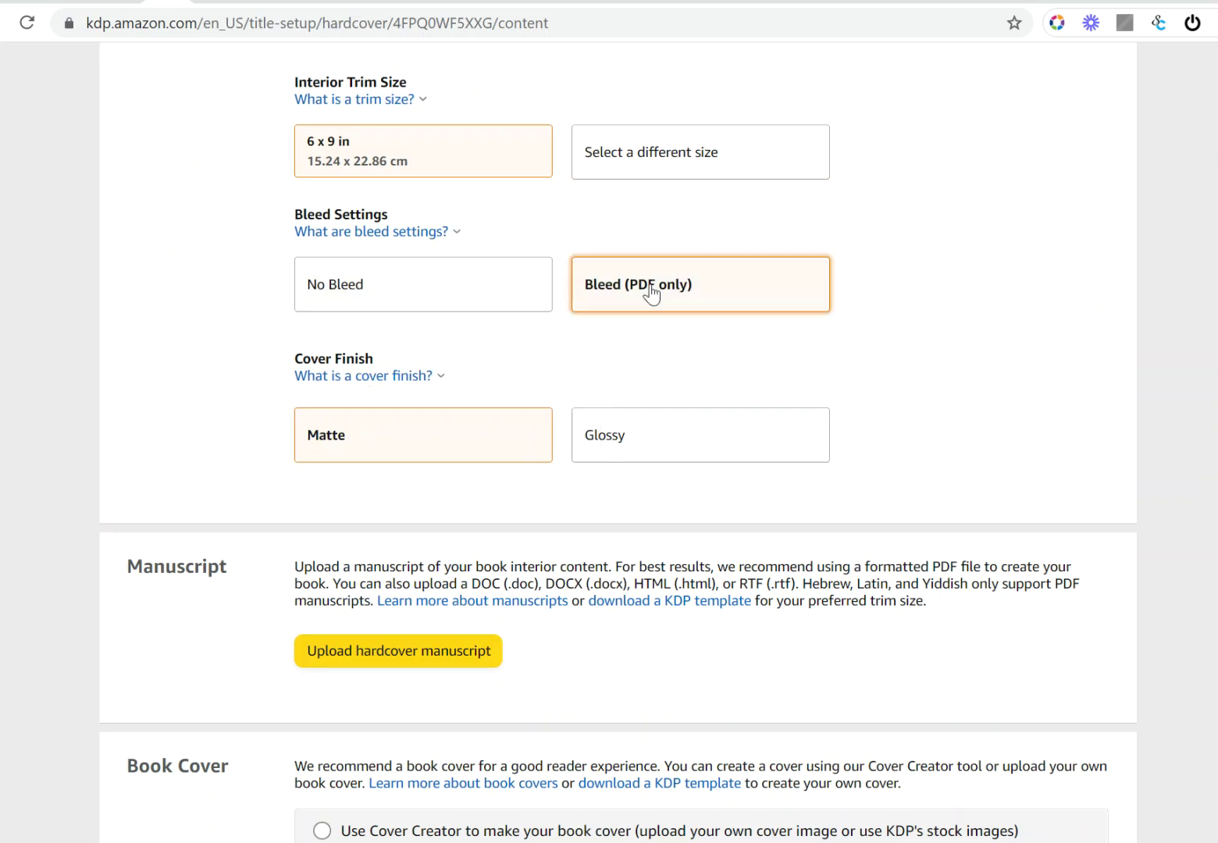
click(361, 233)
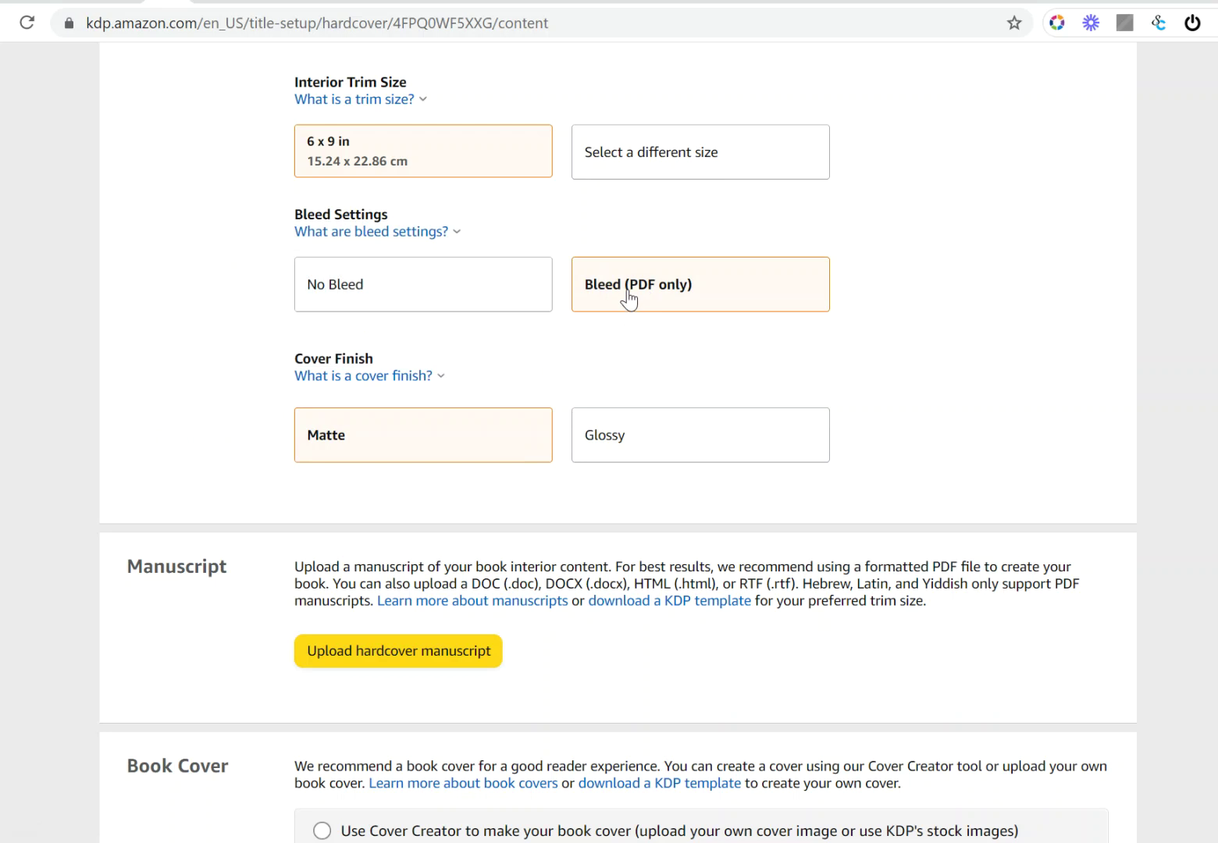
Set the hardcover's cover finish to Glossy.
scroll(626, 335, up, 1)
scroll(633, 375, down, 2)
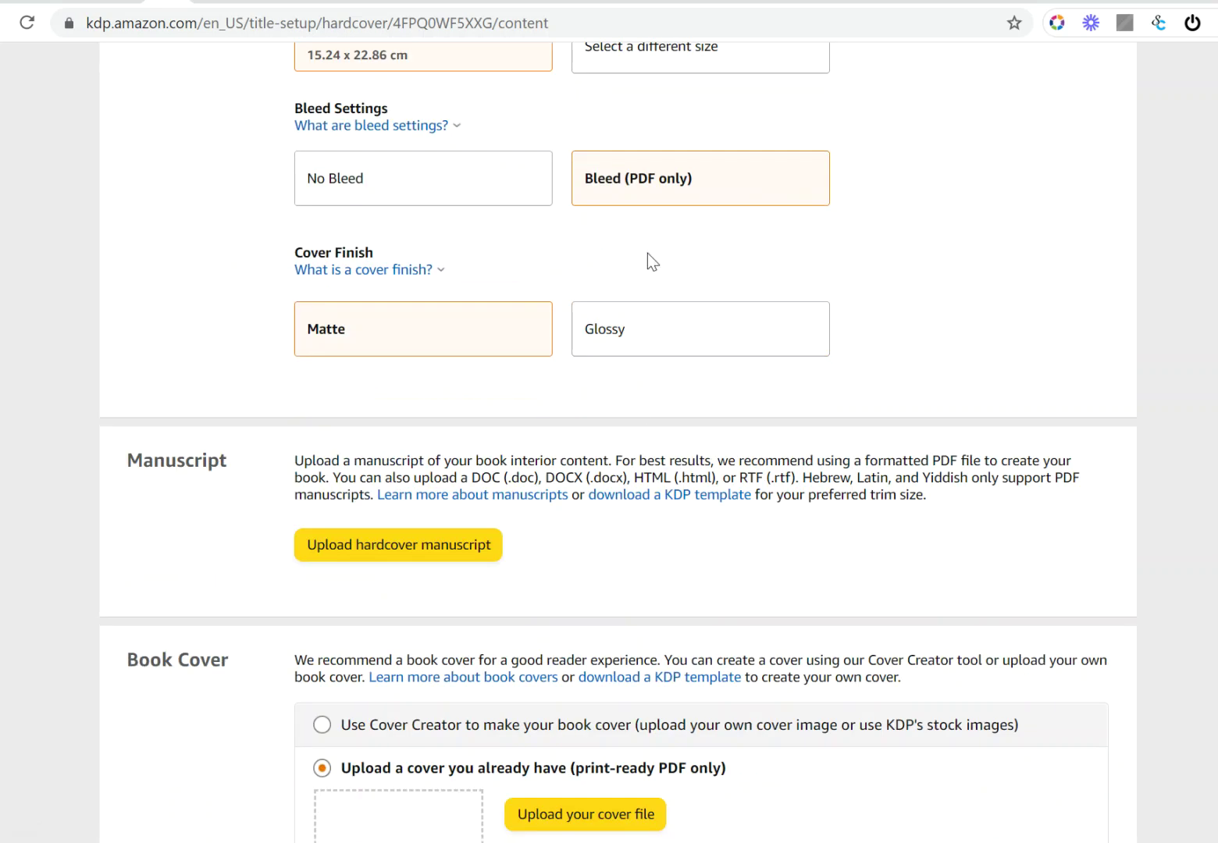
click(629, 336)
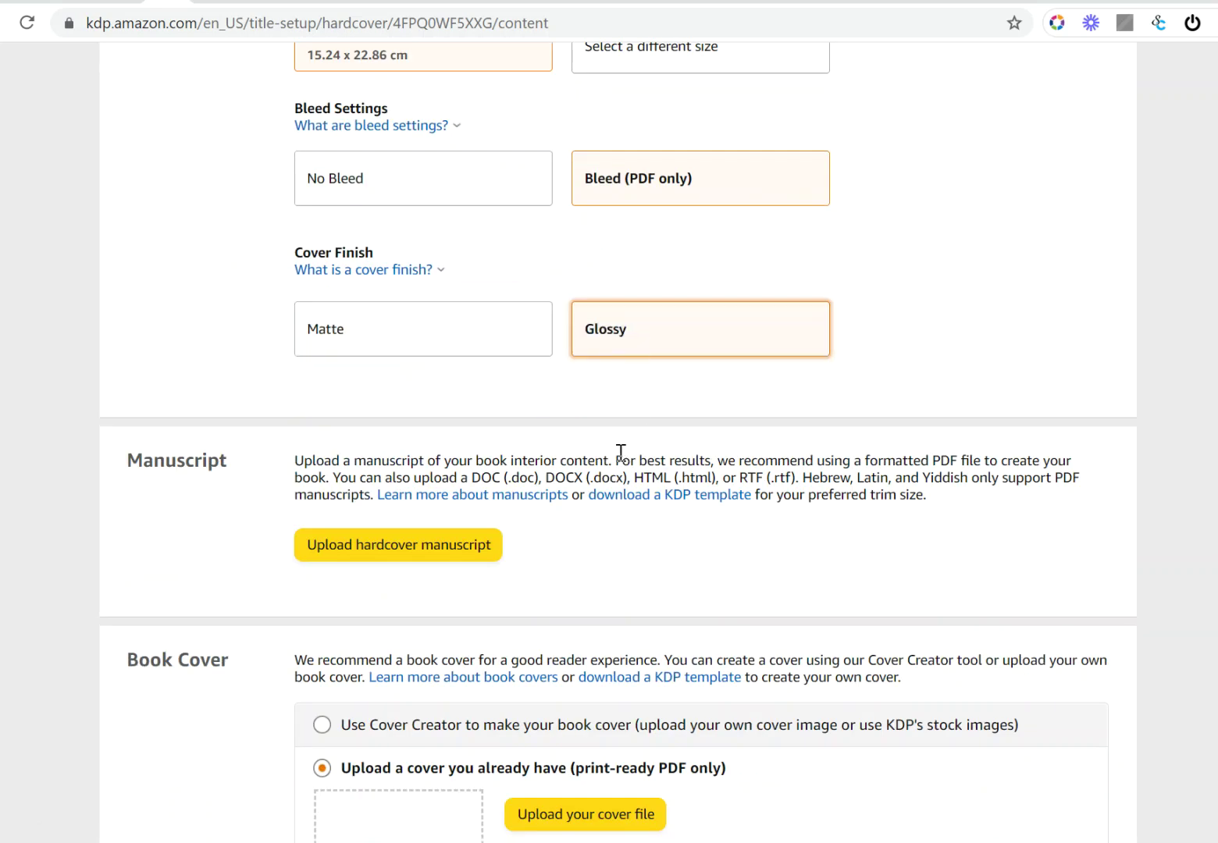
Return to the hardcover cover document in Photoshop and show the template overlay over the artwork.
scroll(622, 461, down, 1)
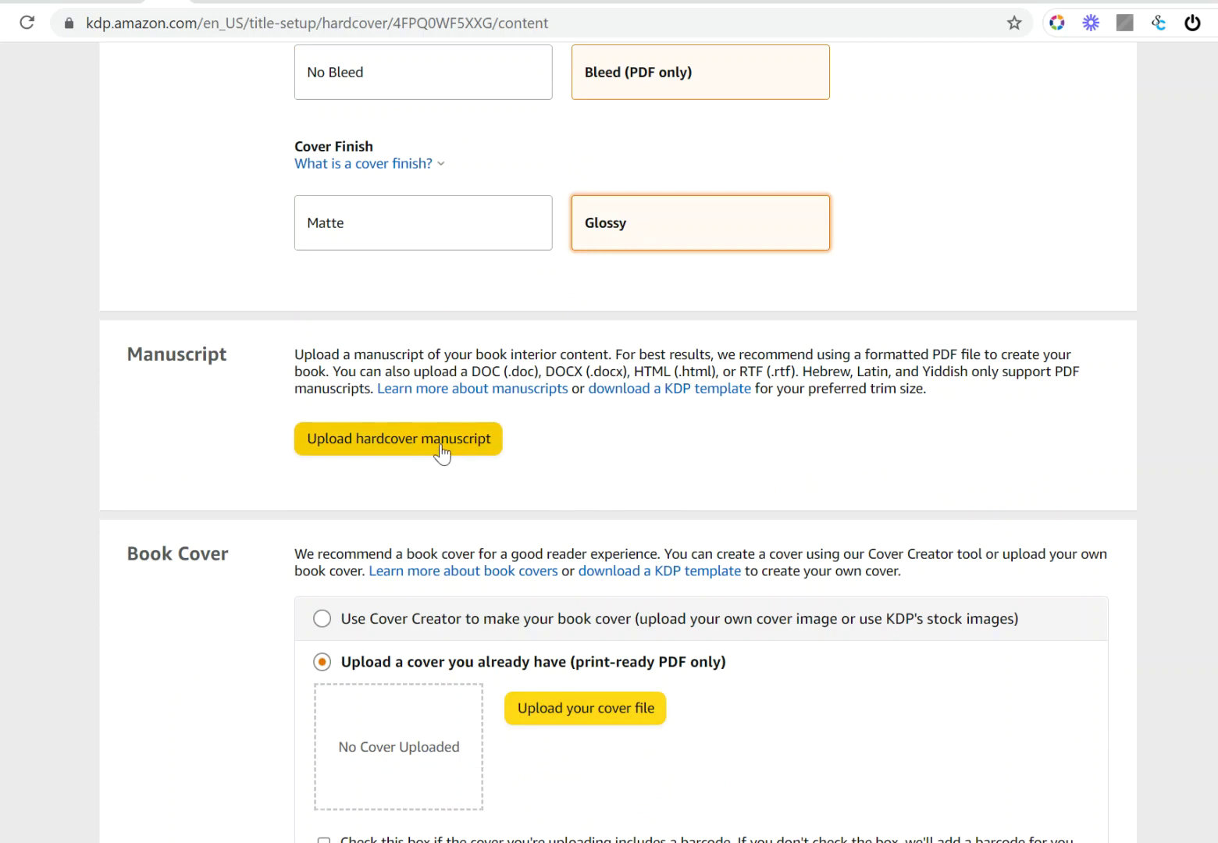
scroll(539, 504, down, 2)
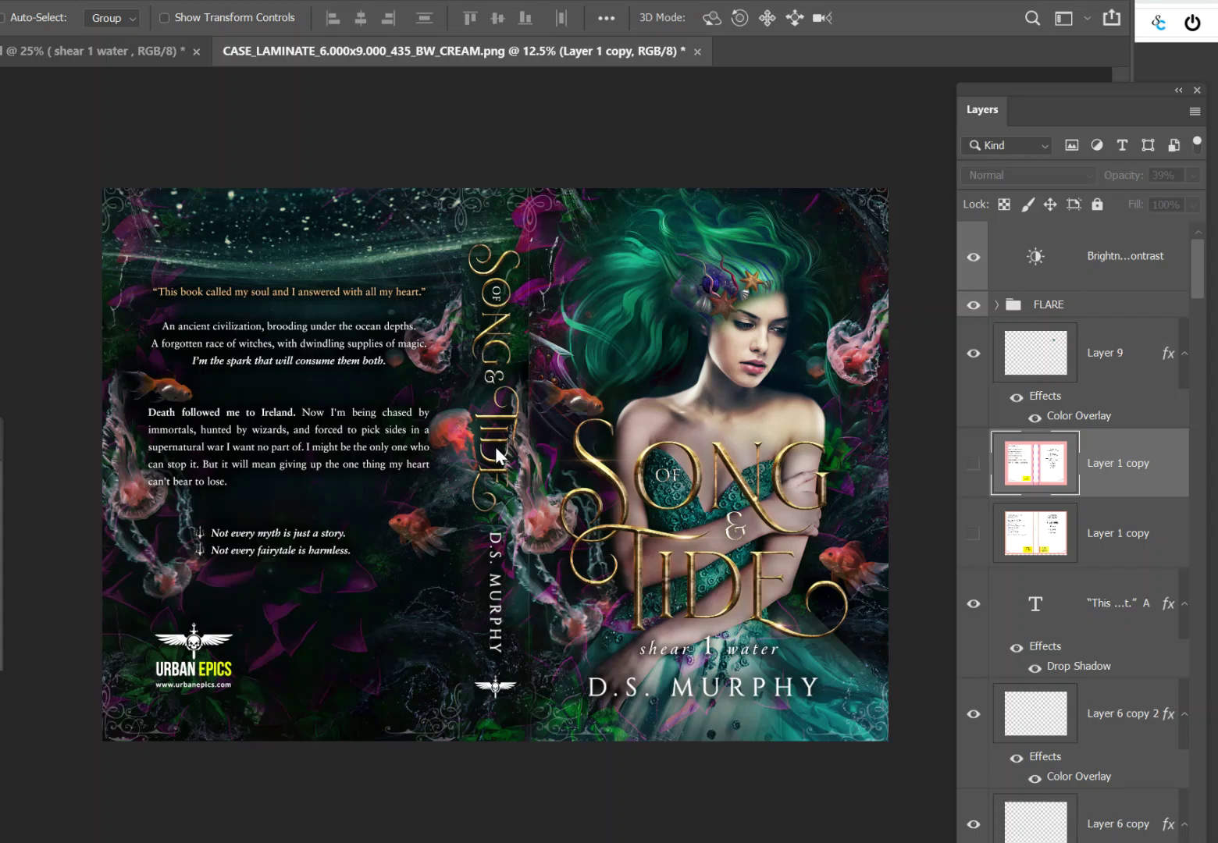
click(973, 466)
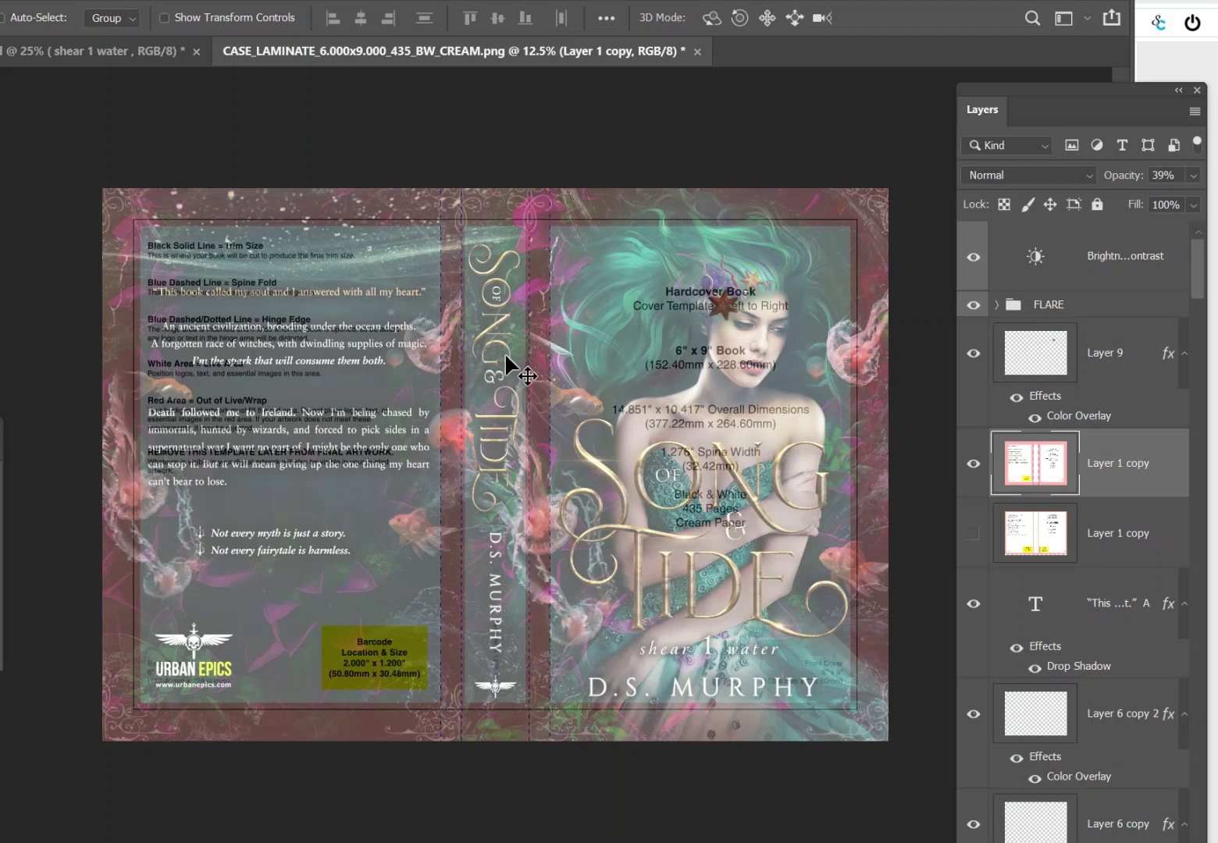
Hide the template overlay layer and flatten the cover into a single background layer, discarding the hidden layers.
click(973, 468)
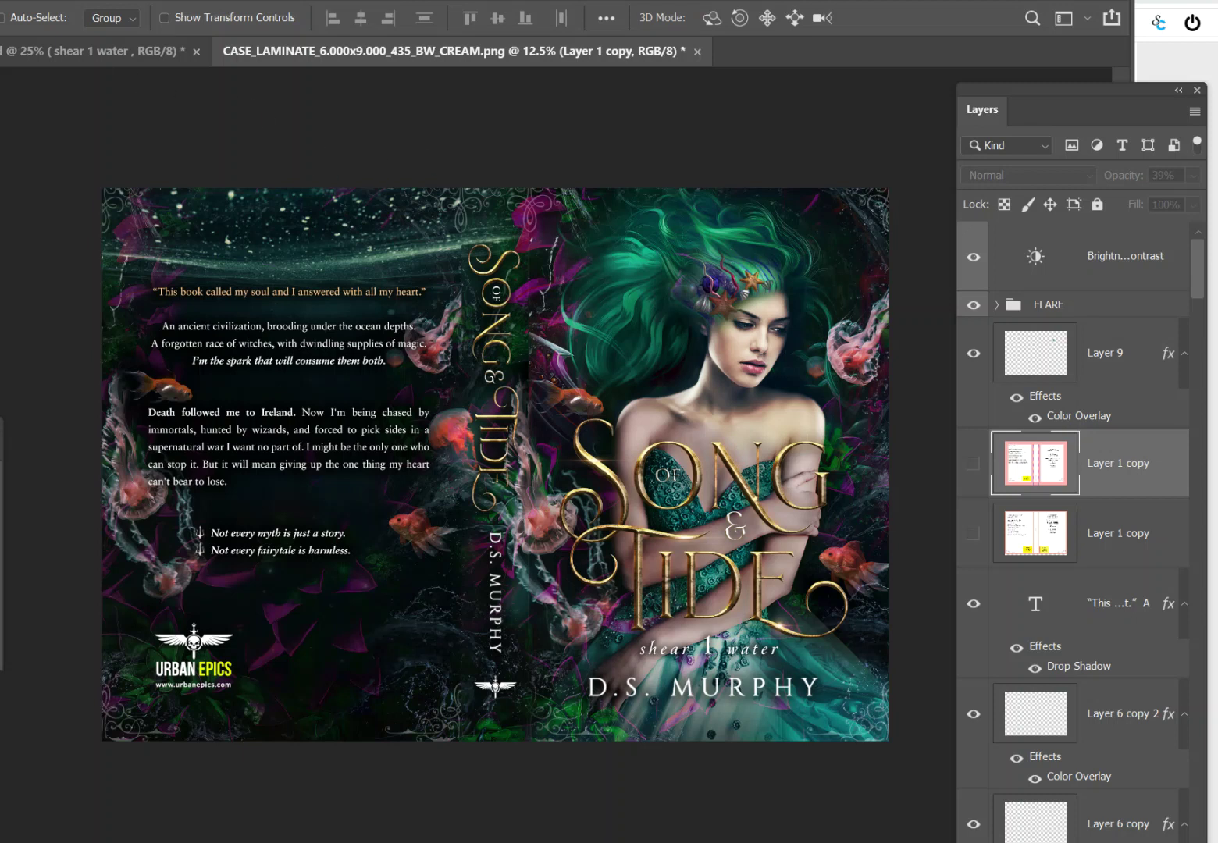
key(alt+l)
click(119, 737)
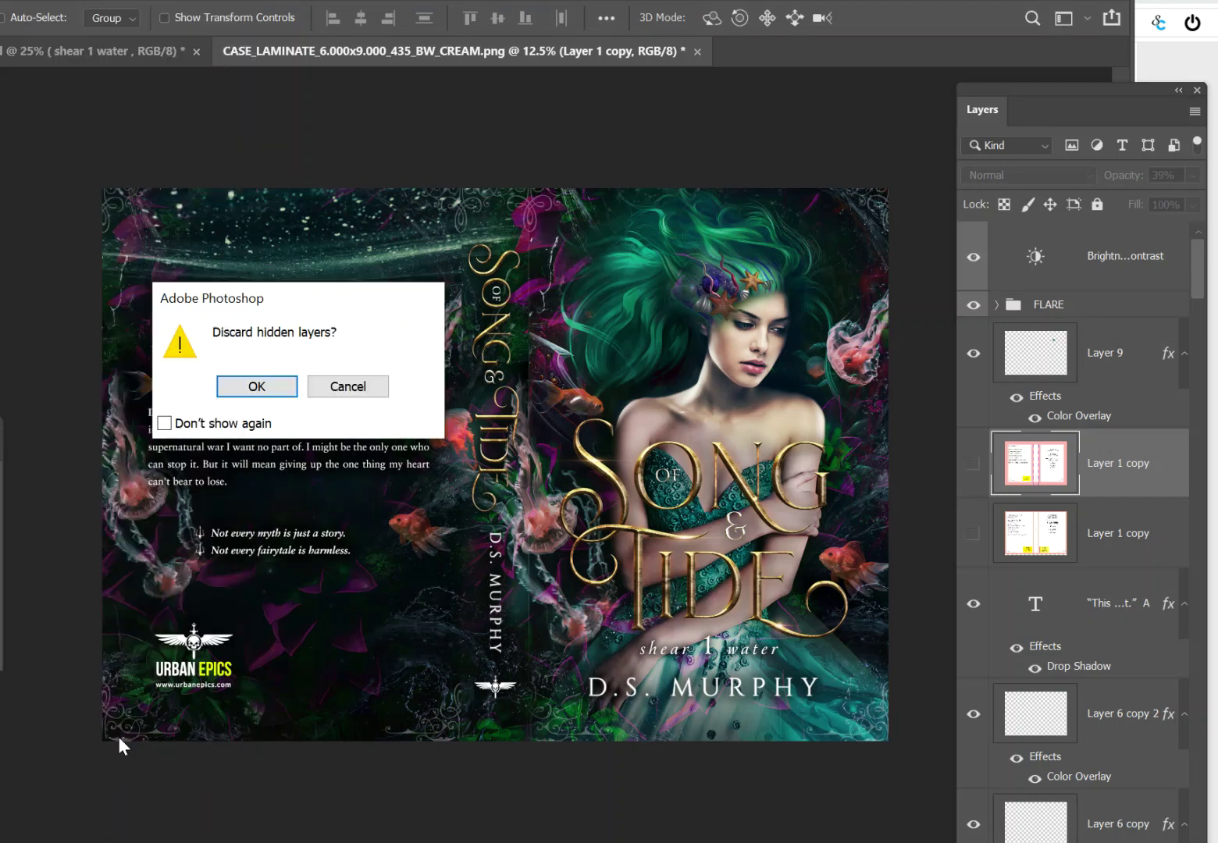
click(277, 393)
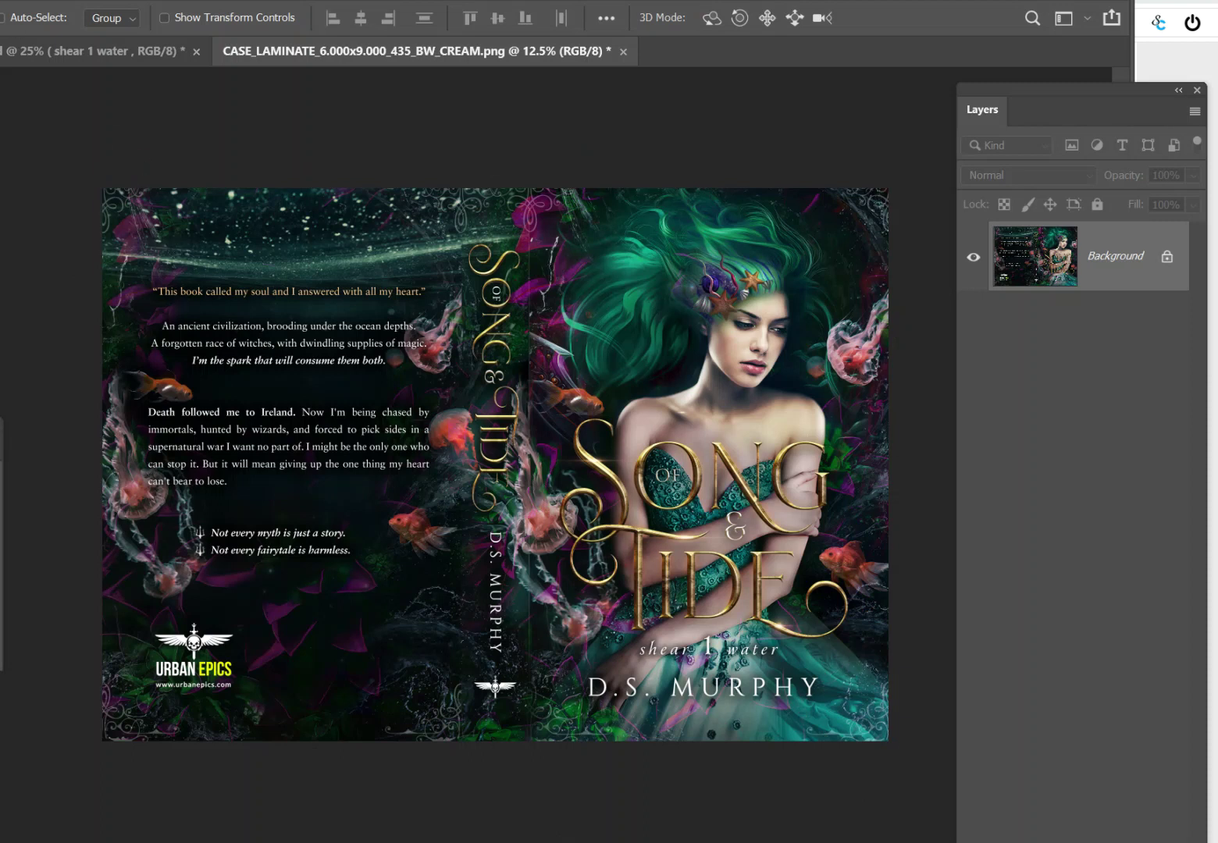
Start saving the flattened cover as a new file, choosing Photoshop PDF as the format with Use Proof Setup off.
key(alt+f)
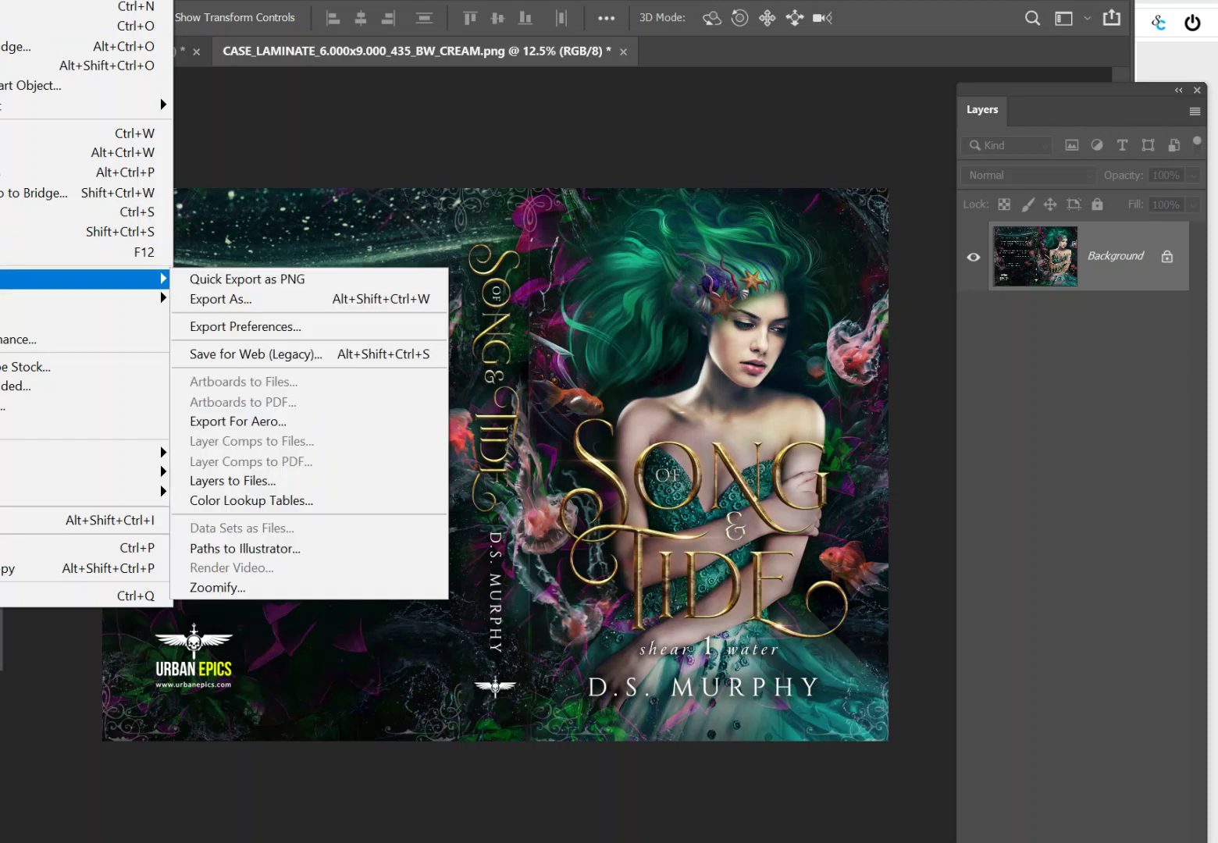
click(8, 226)
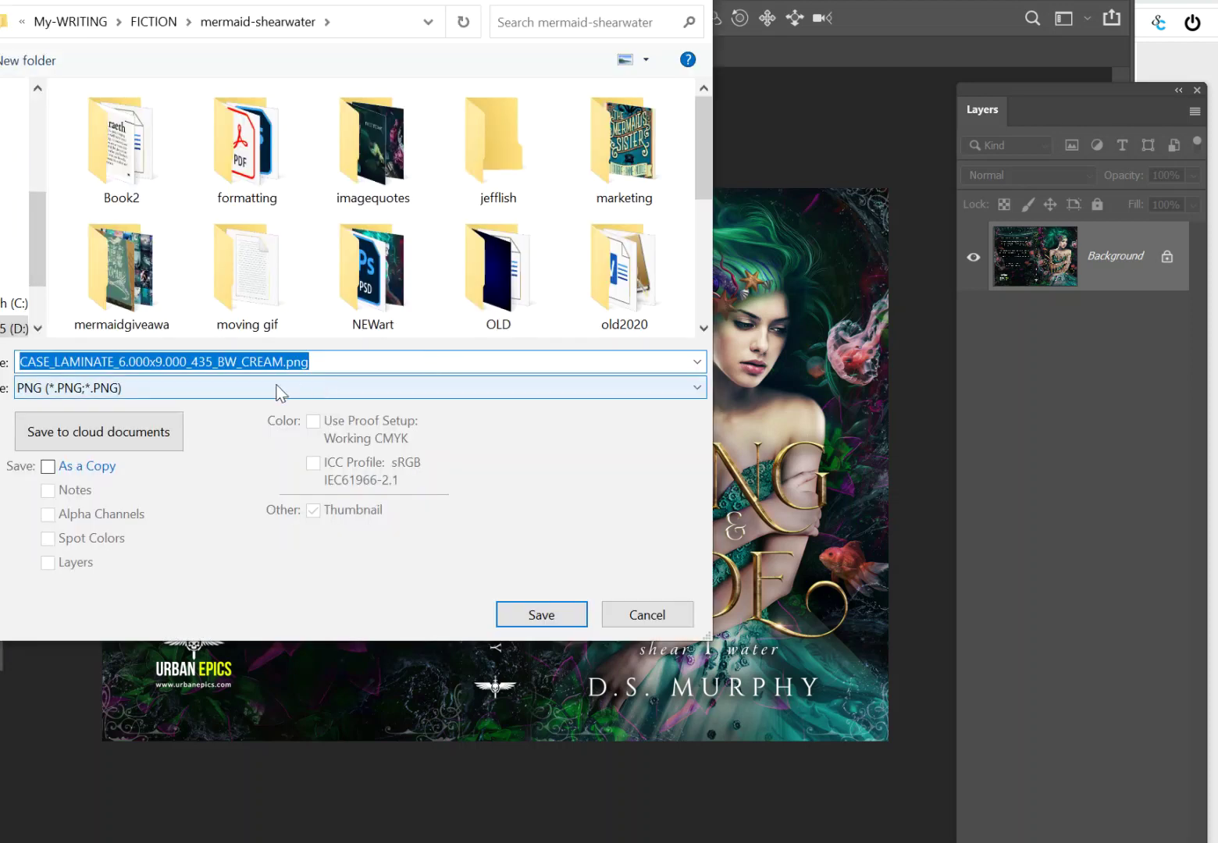
click(279, 391)
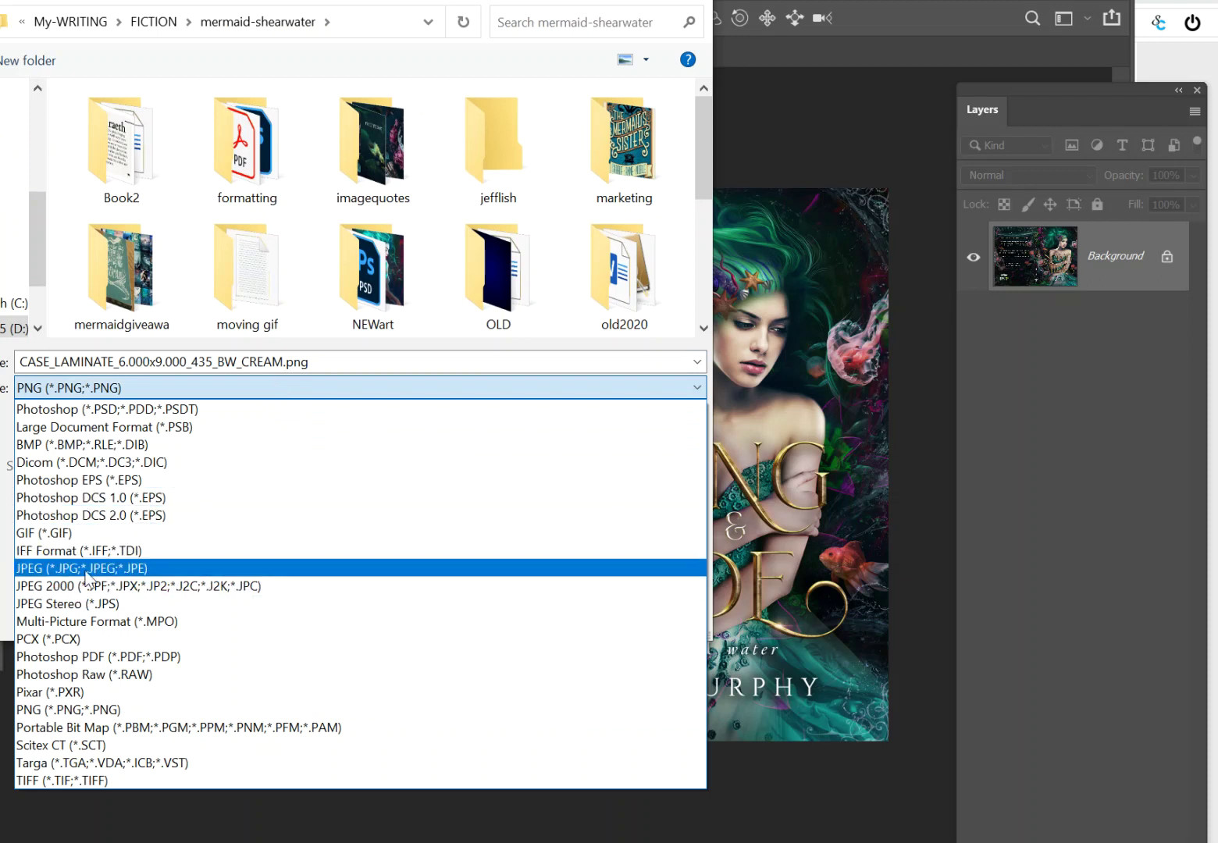
click(138, 657)
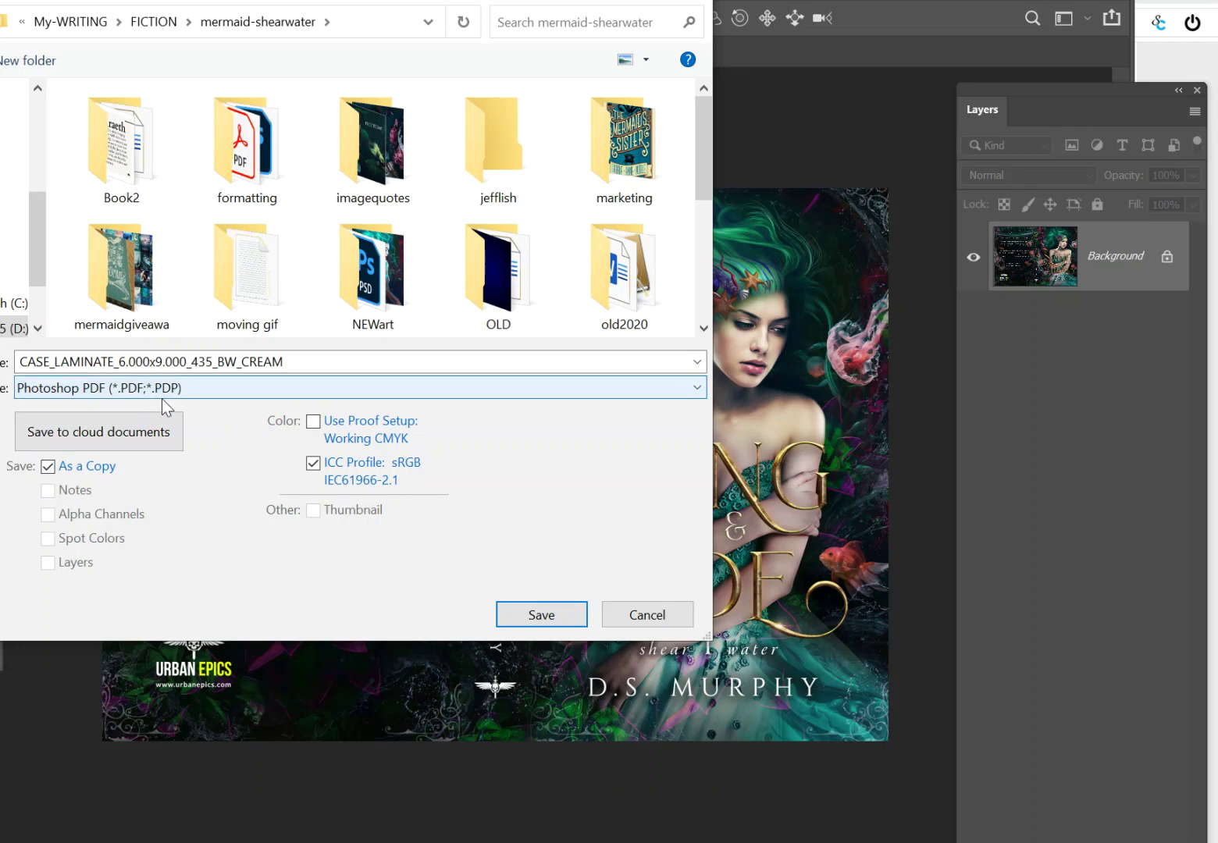
click(47, 466)
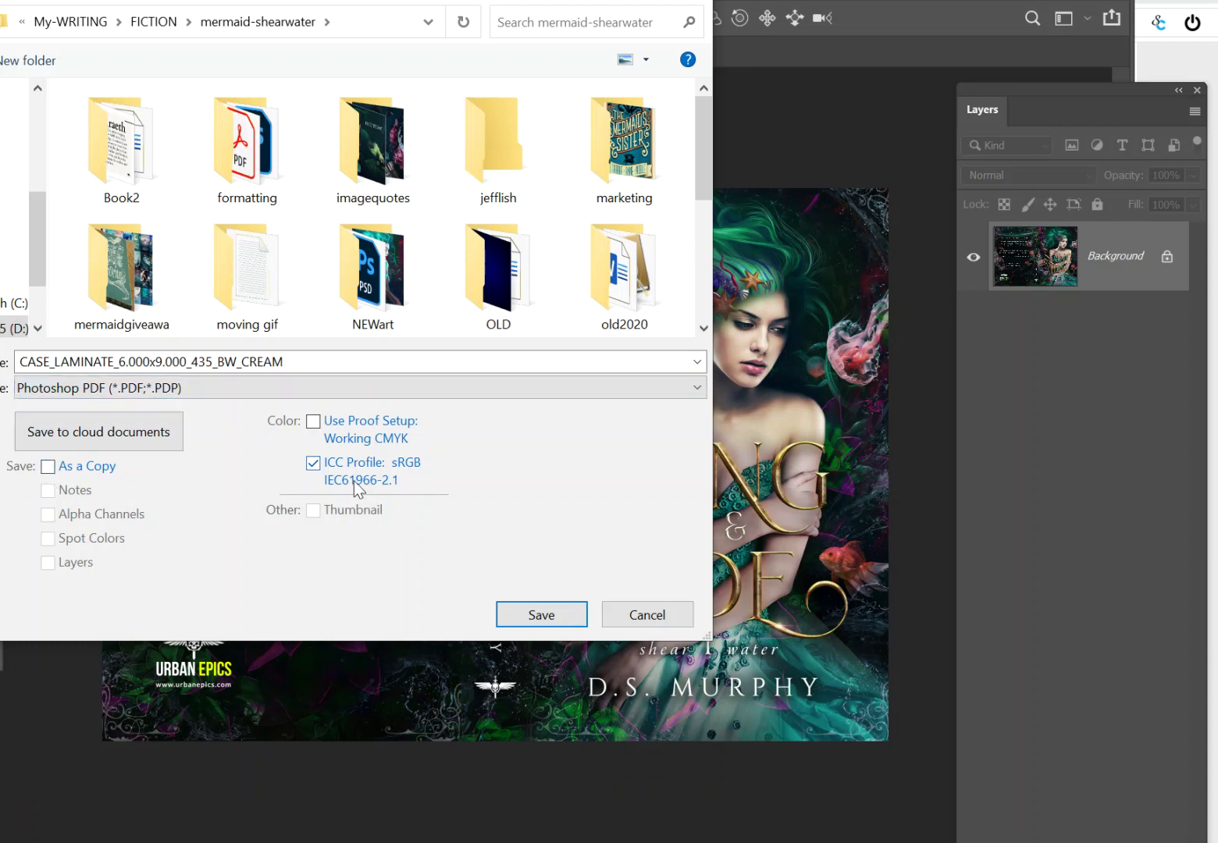
click(313, 422)
click(313, 423)
Choose the print folder inside mermaid-shearwater as the PDF's save location and proceed to the PDF export settings.
scroll(220, 279, down, 2)
click(105, 270)
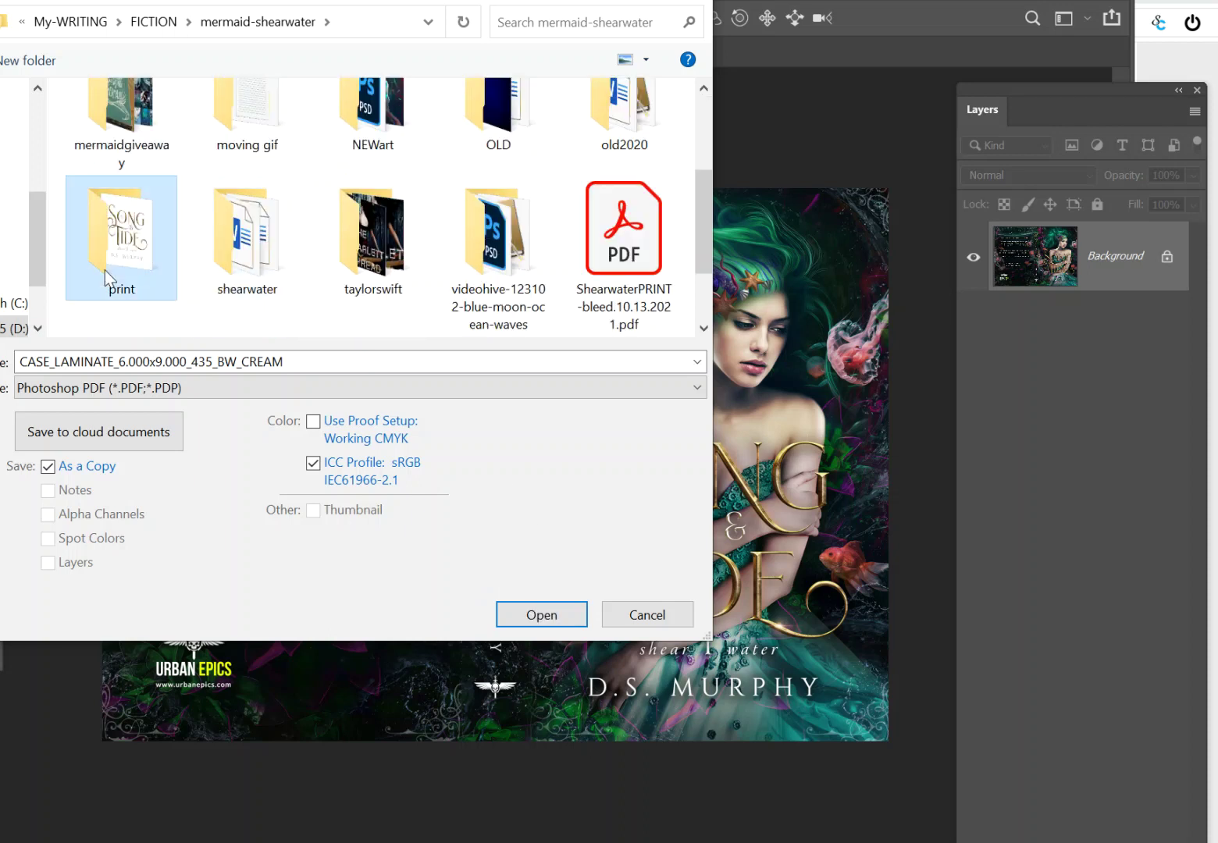
key(Return)
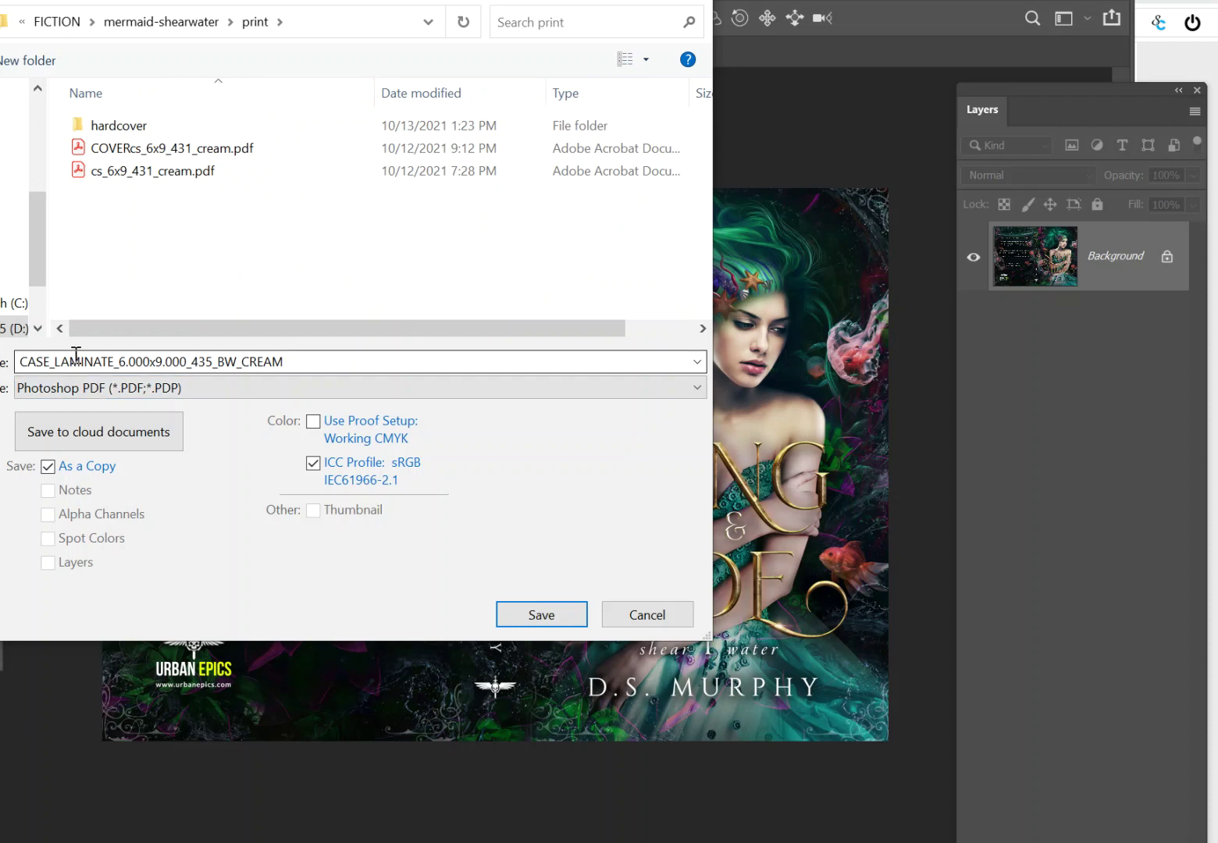
double_click(323, 362)
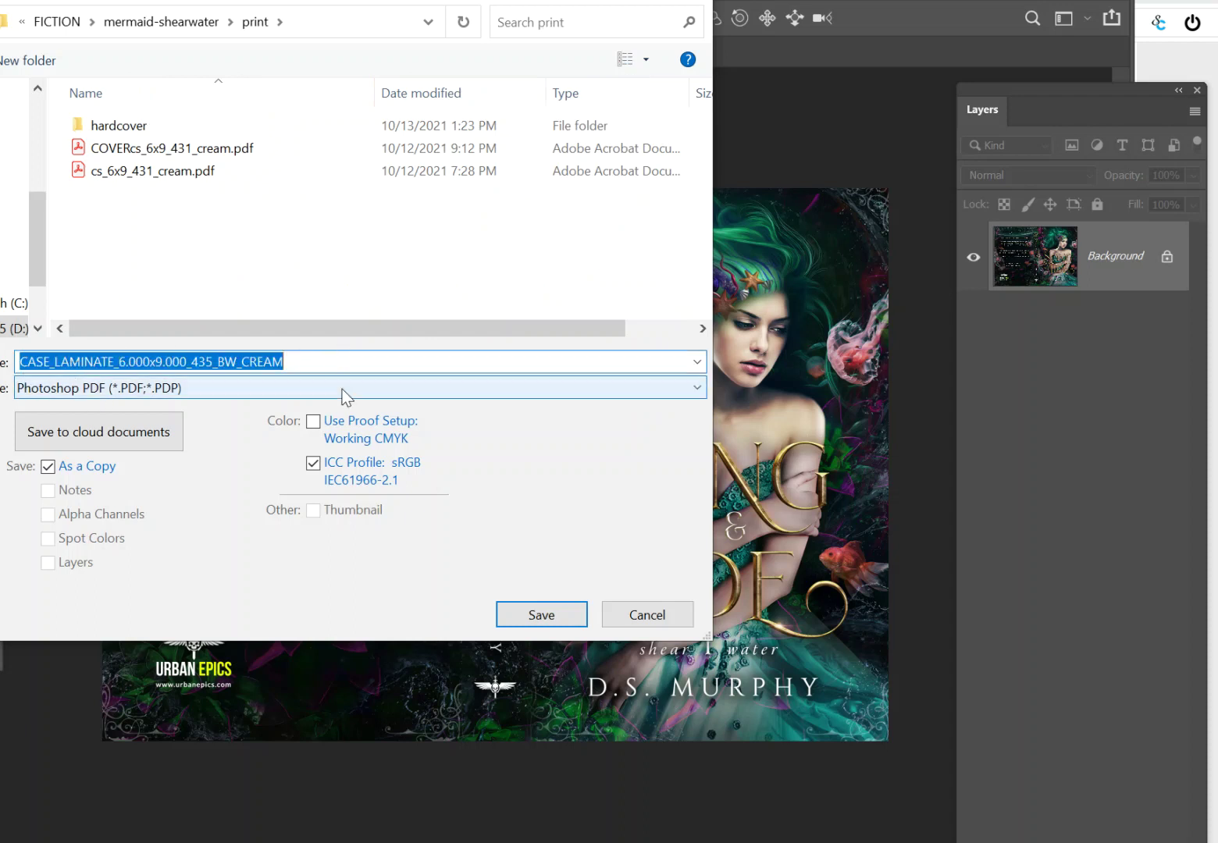
click(557, 615)
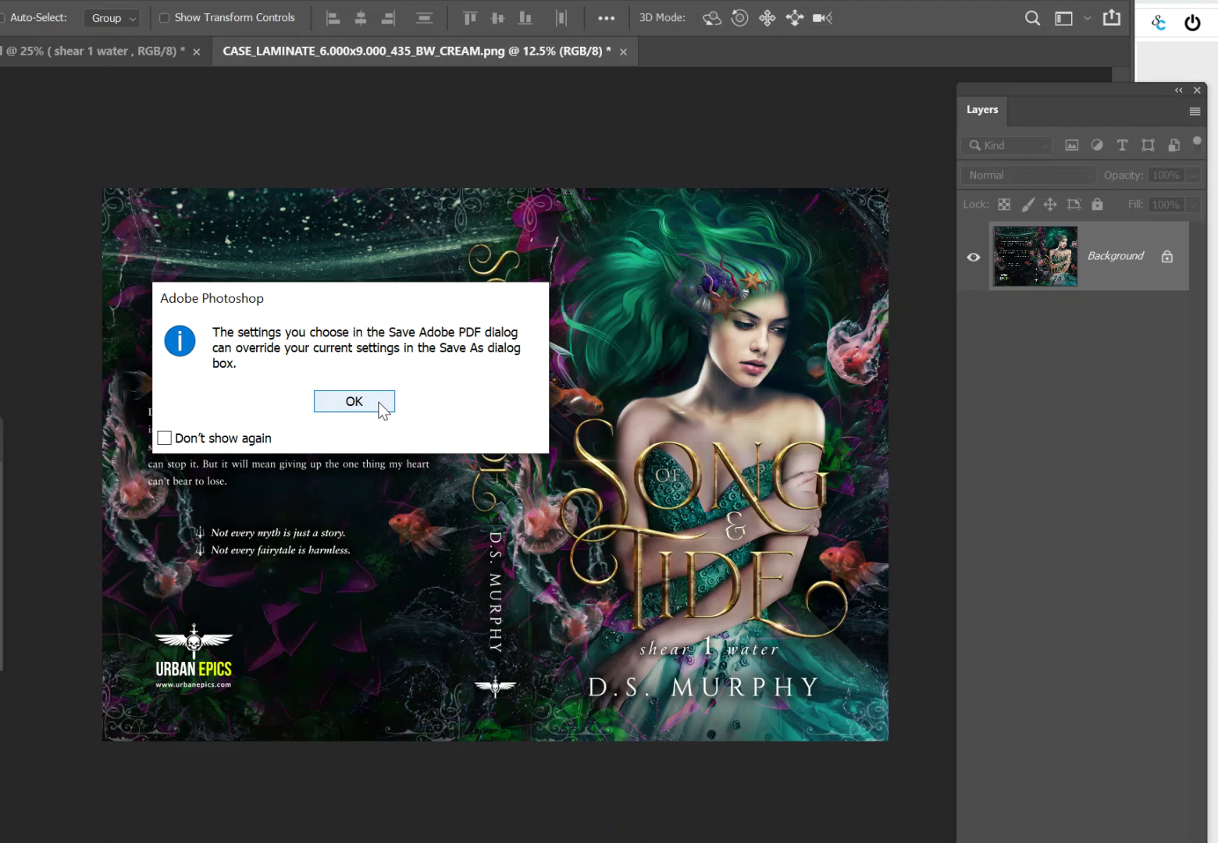
click(355, 401)
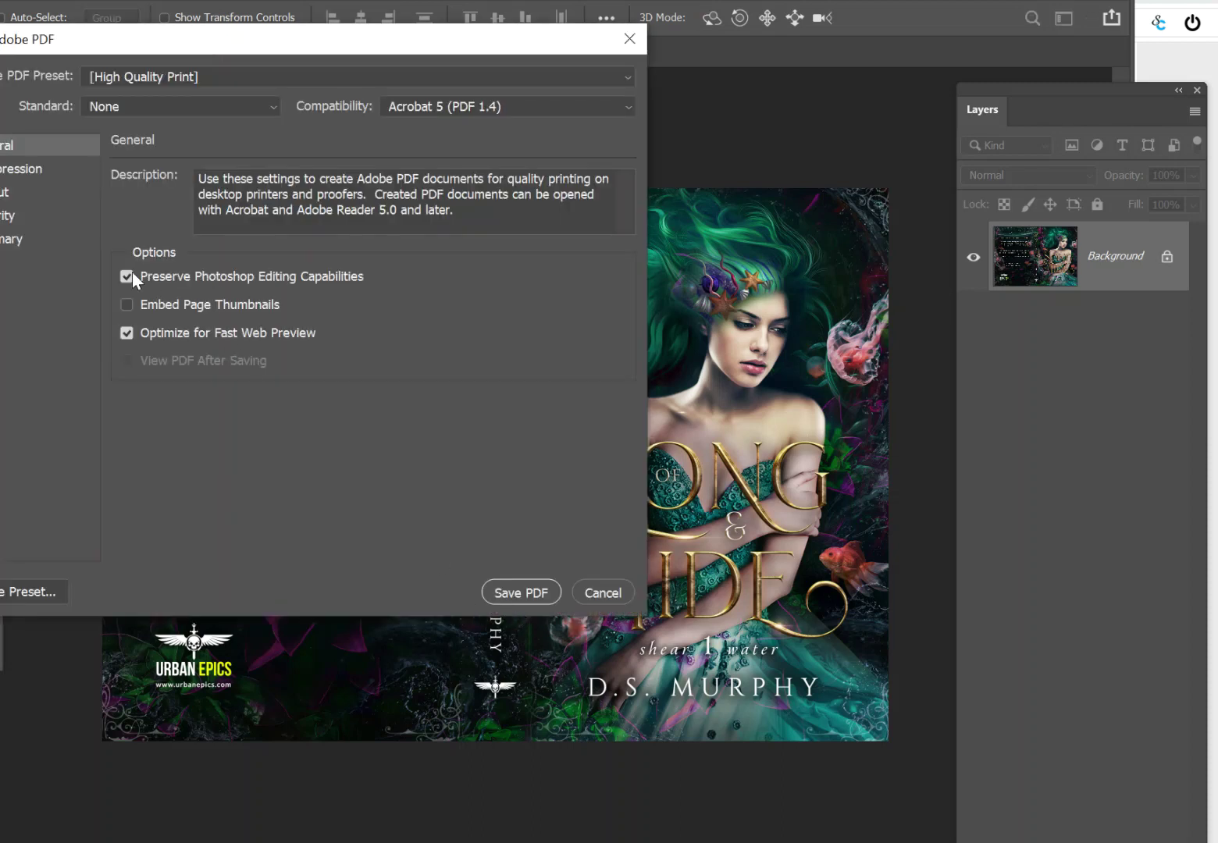
Save the PDF from the High Quality Print preset with Preserve Photoshop Editing Capabilities and Optimize for Fast Web Preview turned off.
click(128, 276)
click(126, 333)
click(275, 73)
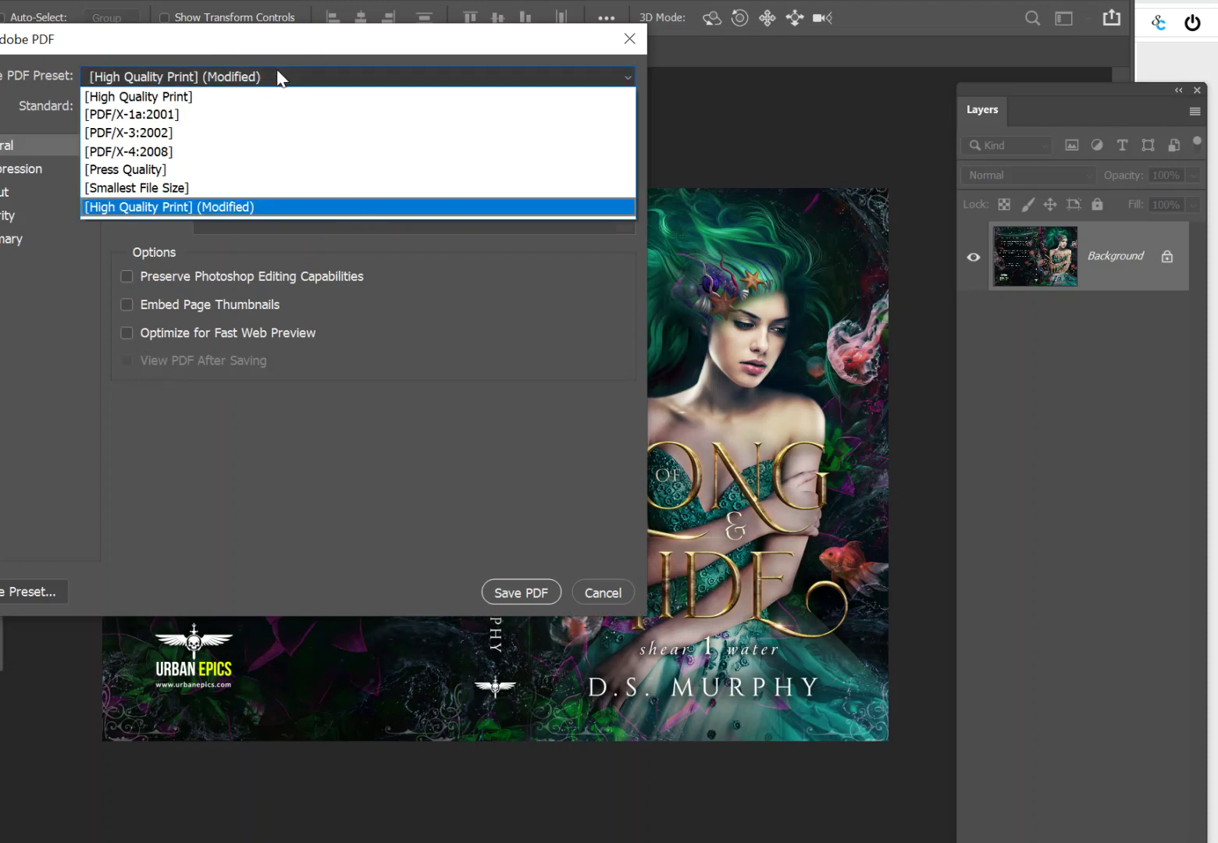
click(198, 96)
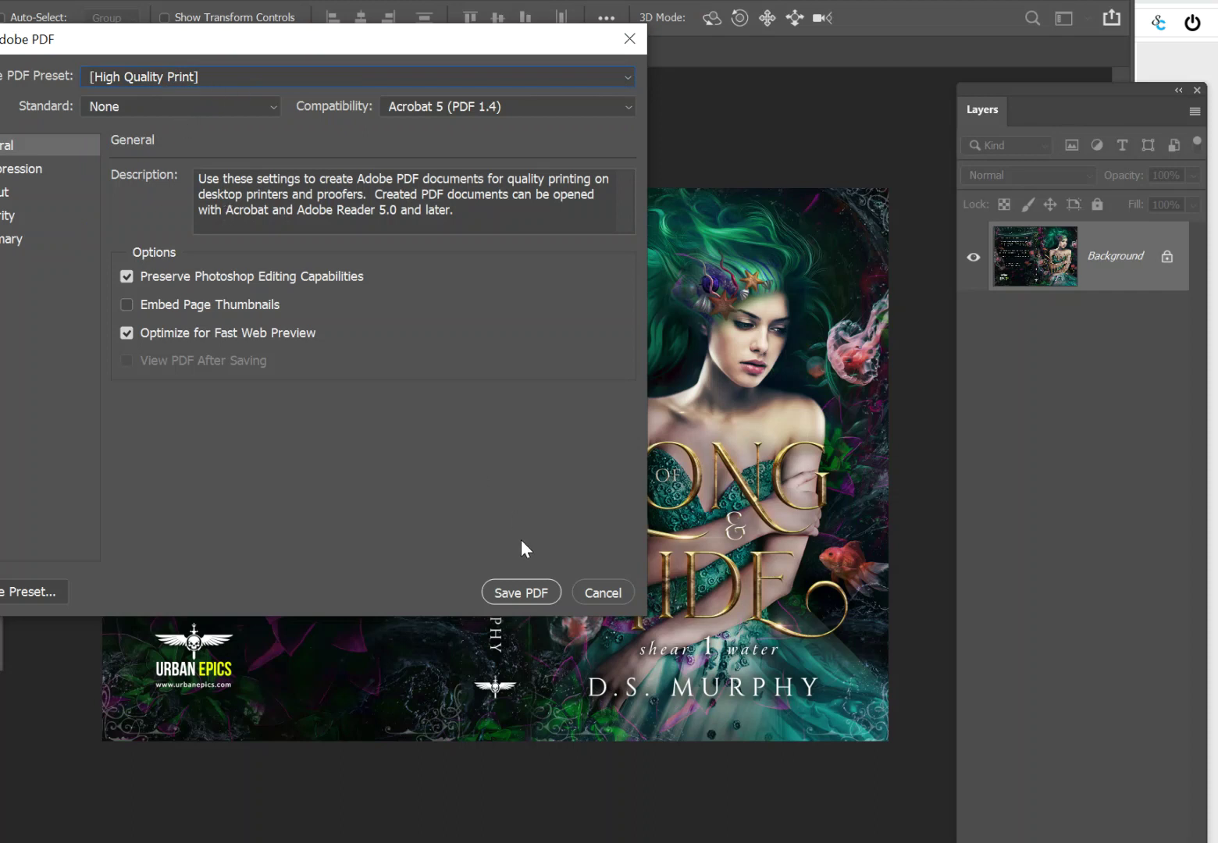
click(538, 585)
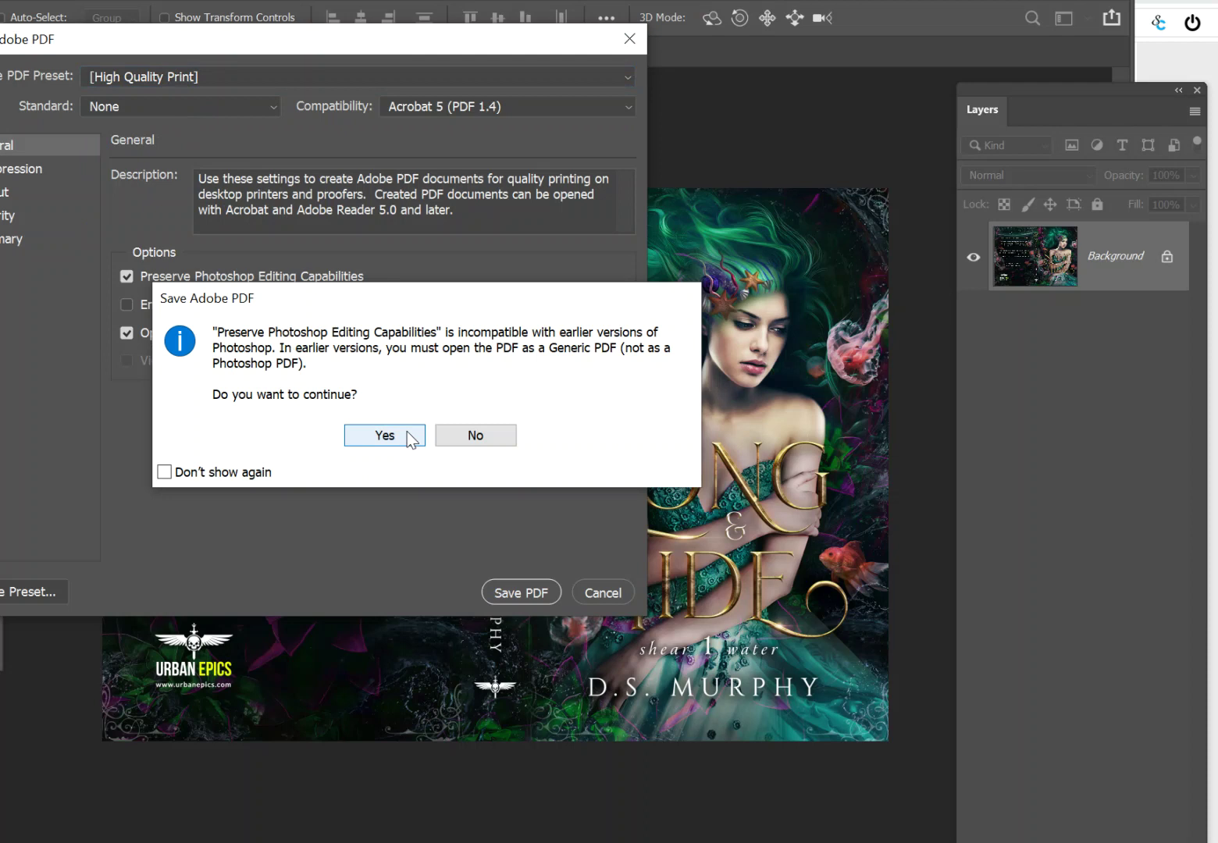
click(459, 431)
click(137, 277)
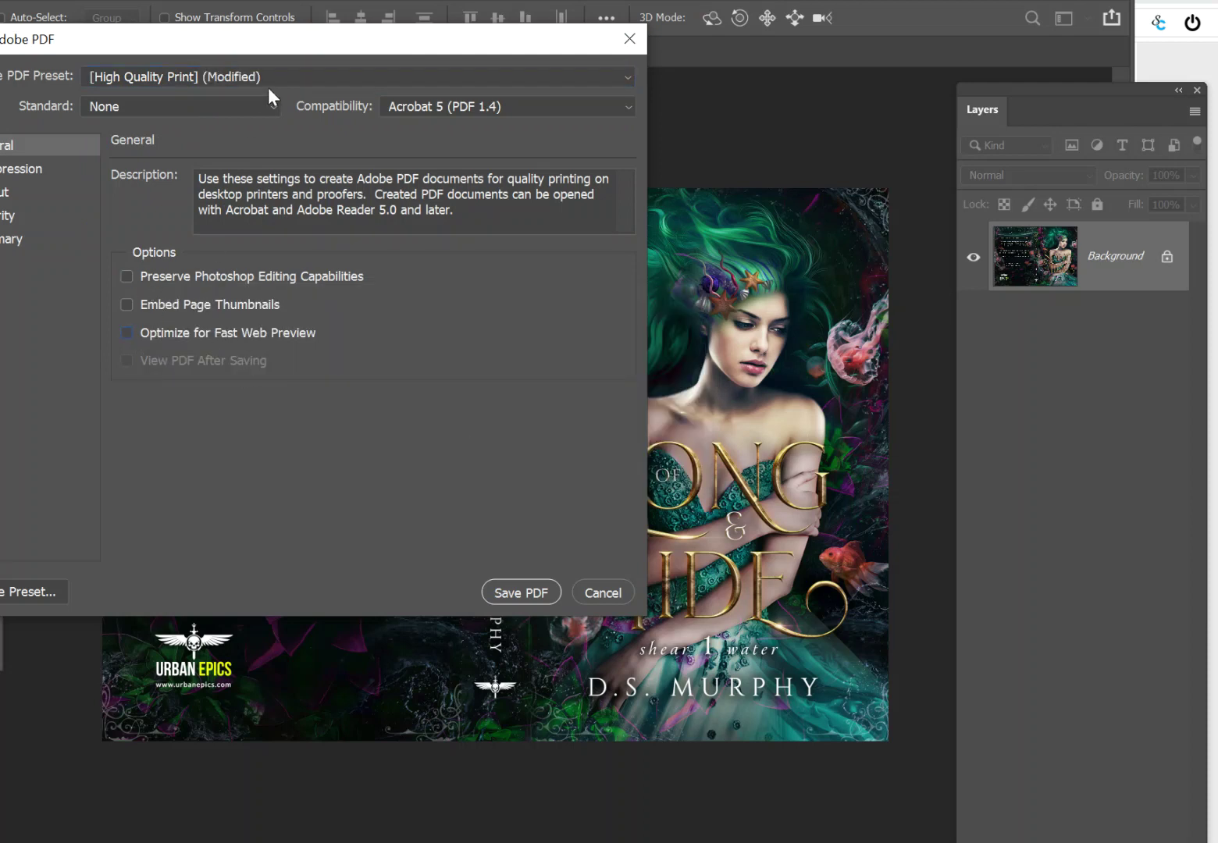
click(534, 601)
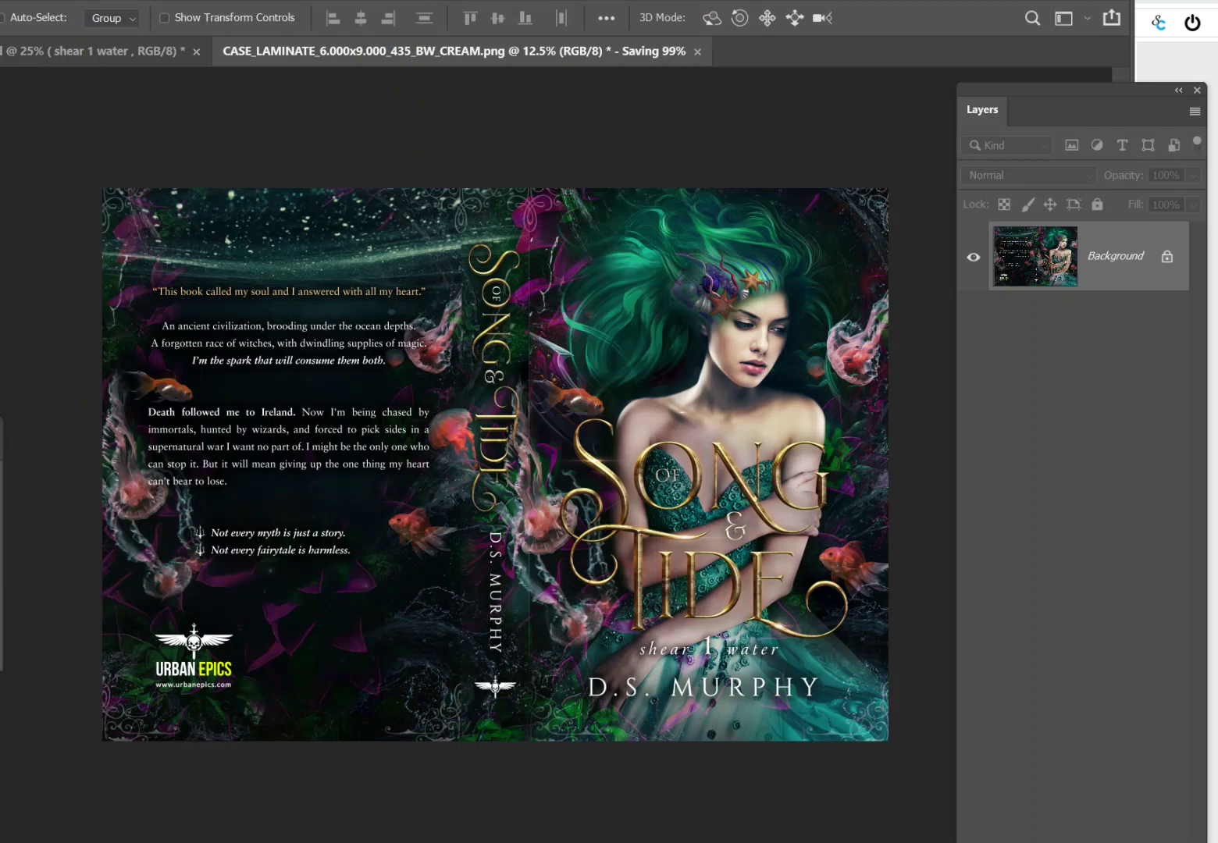
Switch to the KDP hardcover content page in the browser and upload the saved cover PDF as the book cover.
click(655, 842)
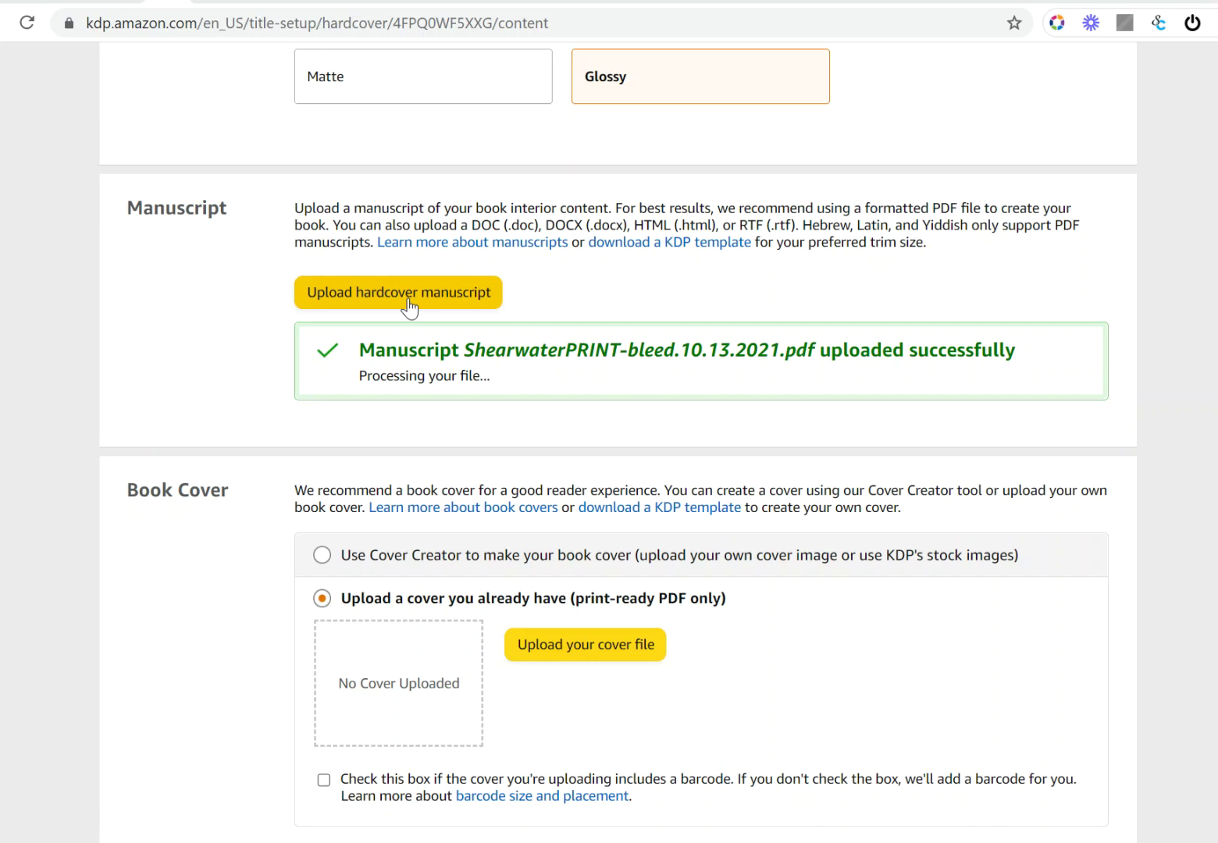
scroll(508, 390, down, 3)
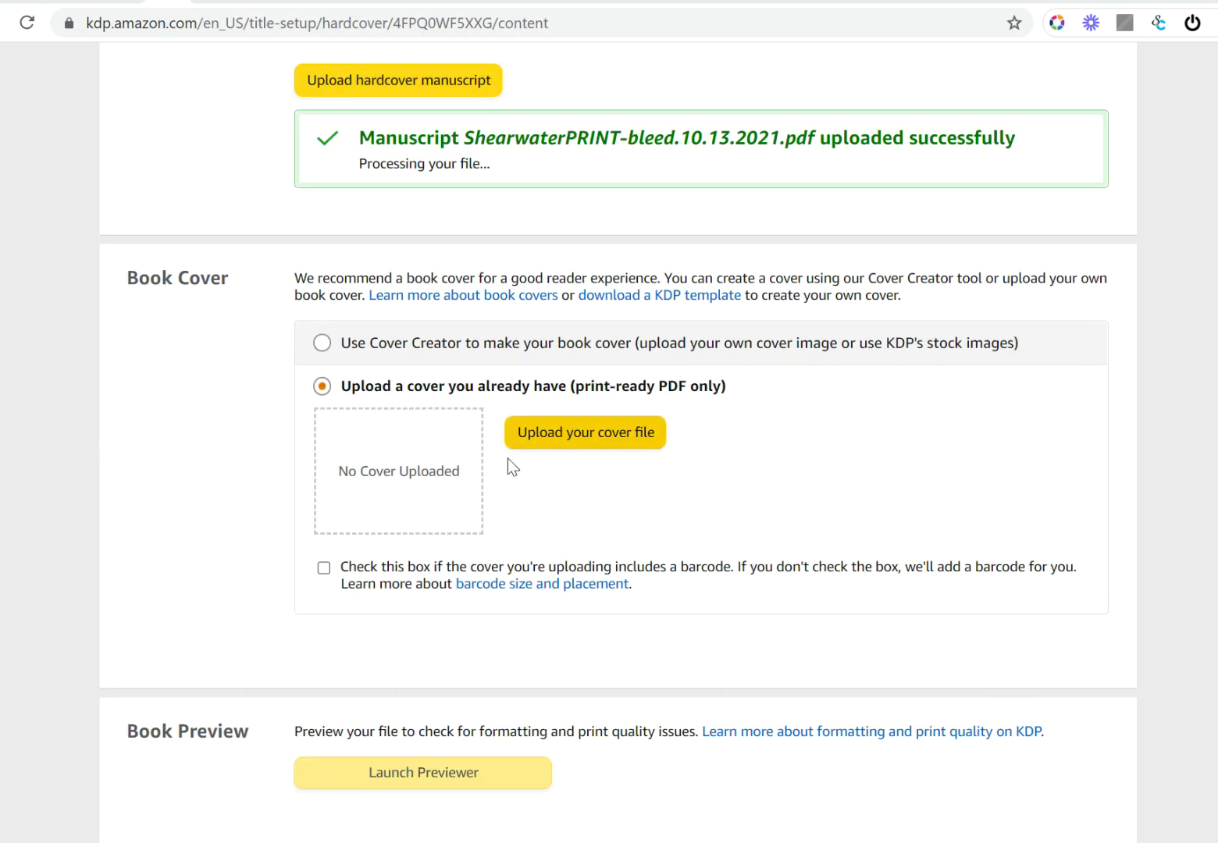
click(554, 435)
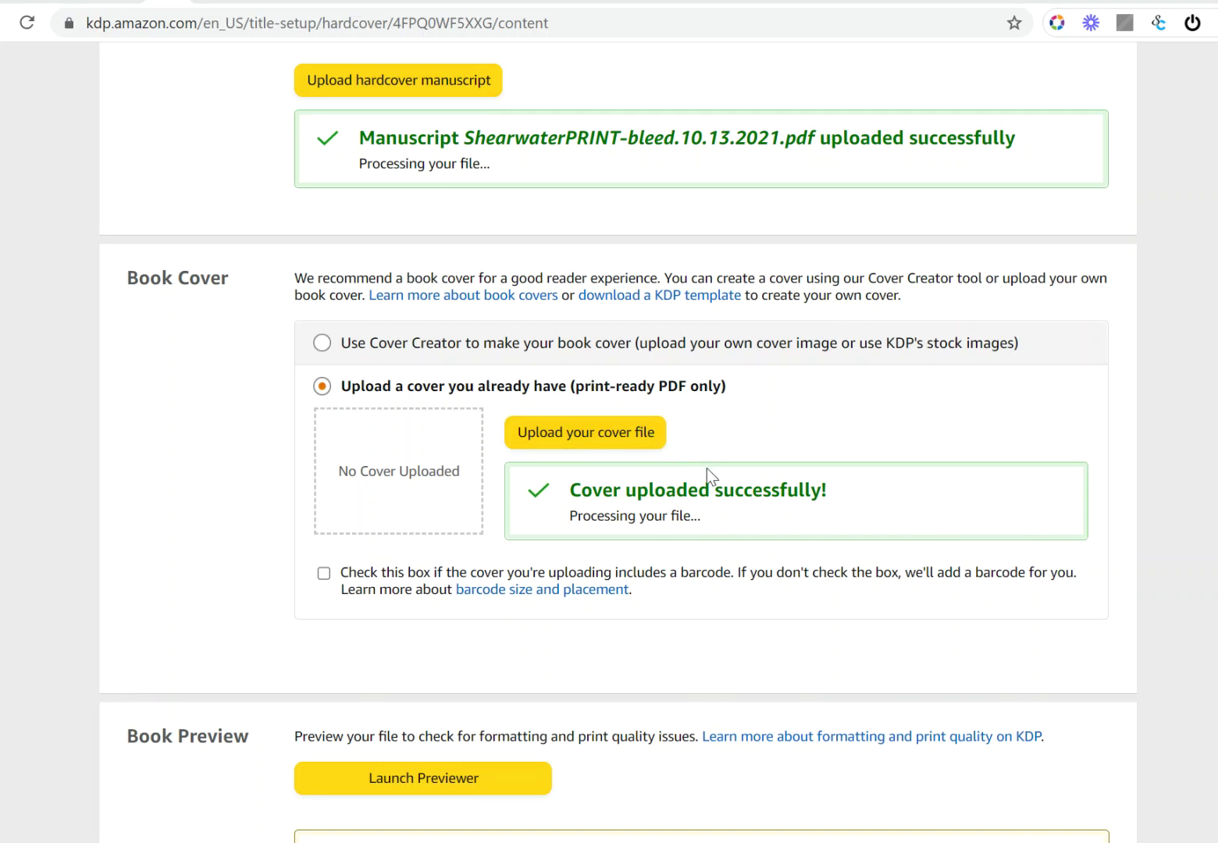
Try to save the content page and continue to pricing, and go back to the hardcover content page.
scroll(709, 461, down, 1)
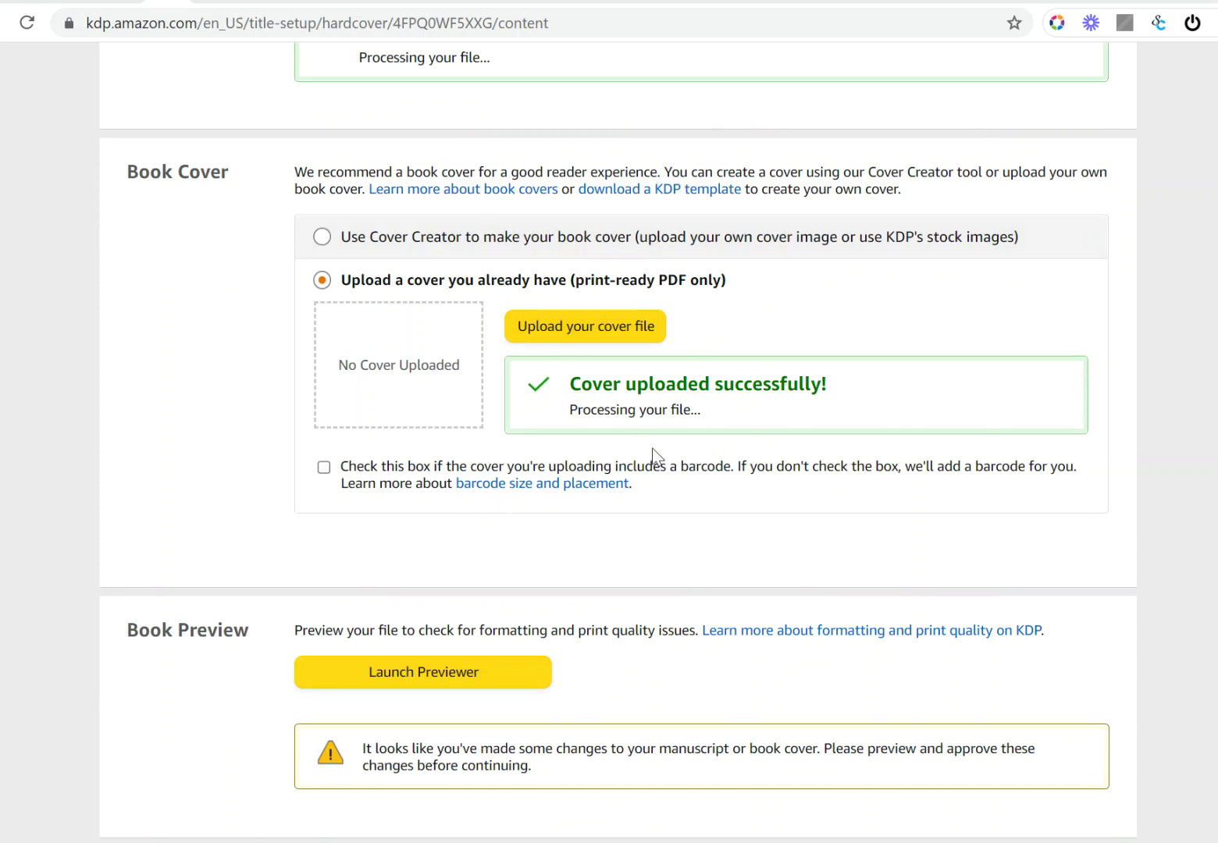
scroll(678, 422, down, 1)
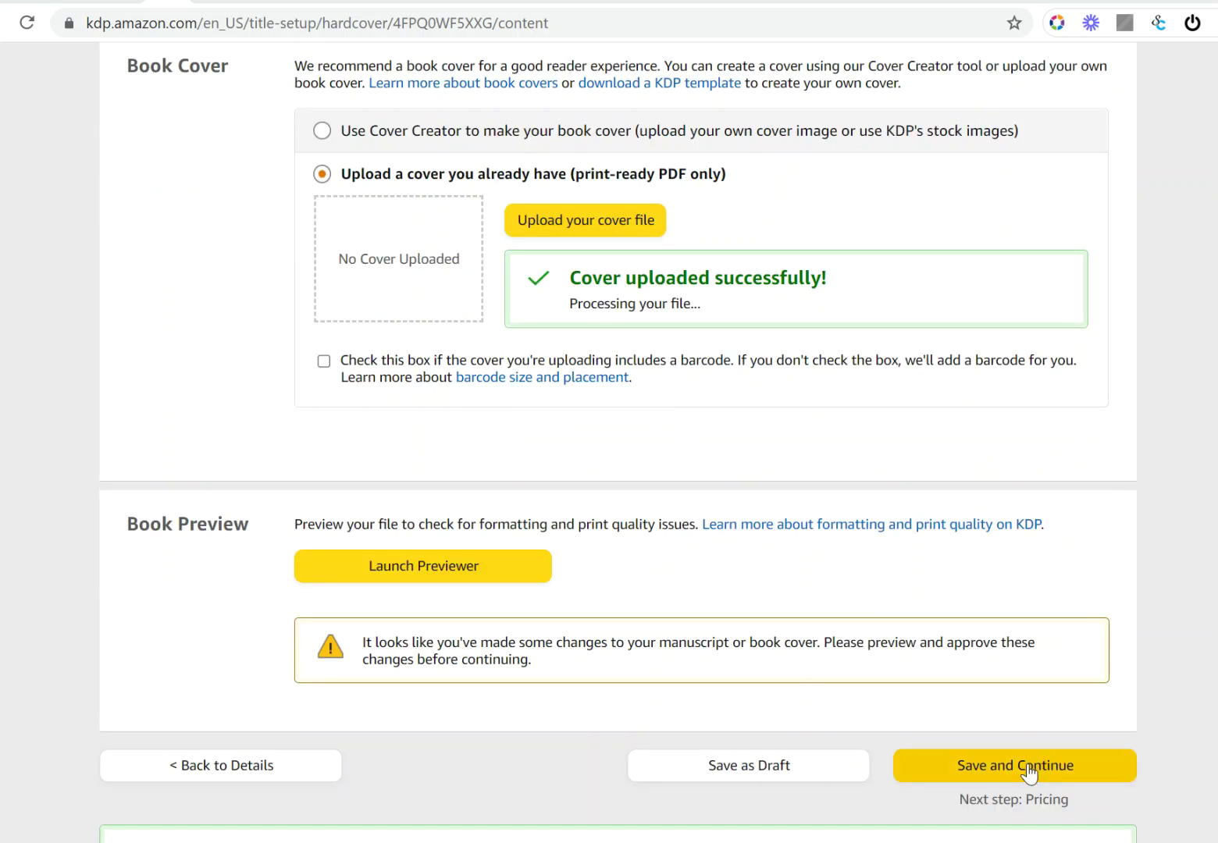
click(998, 764)
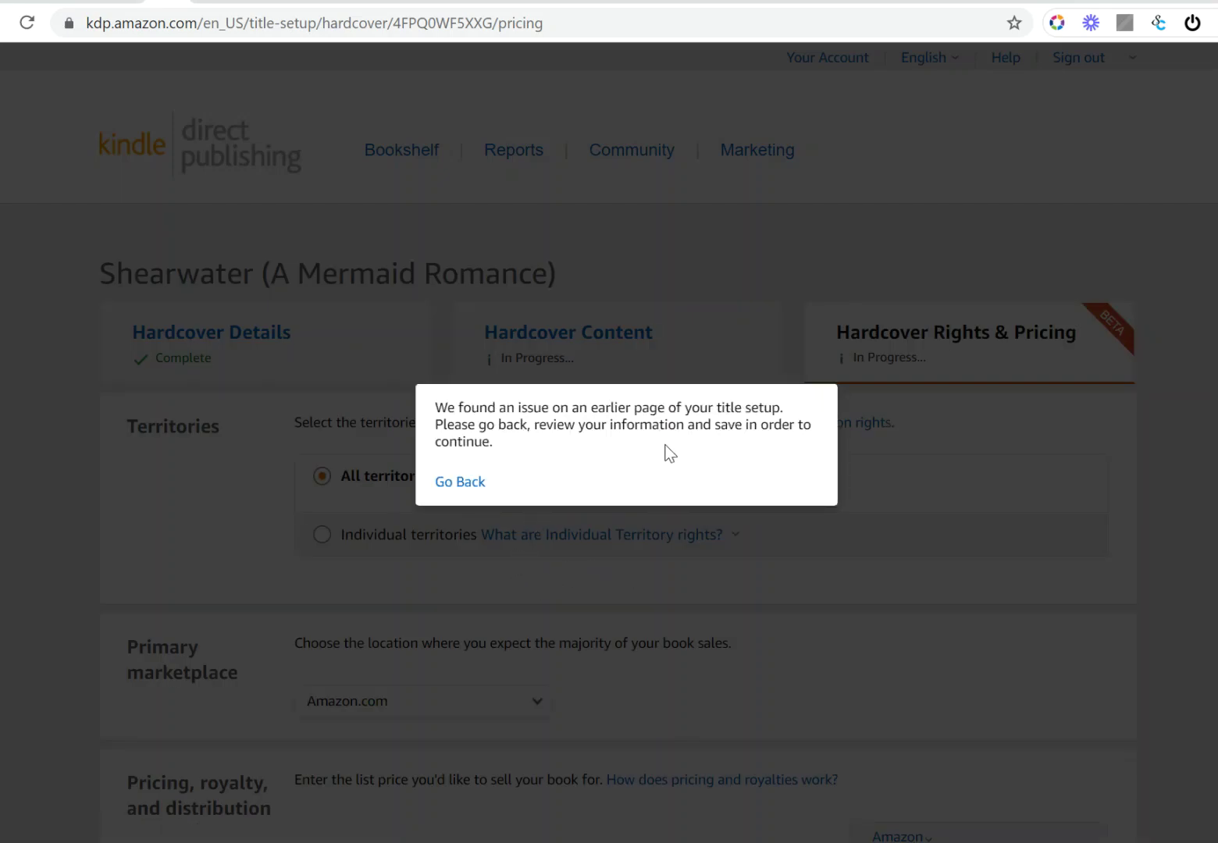
click(460, 490)
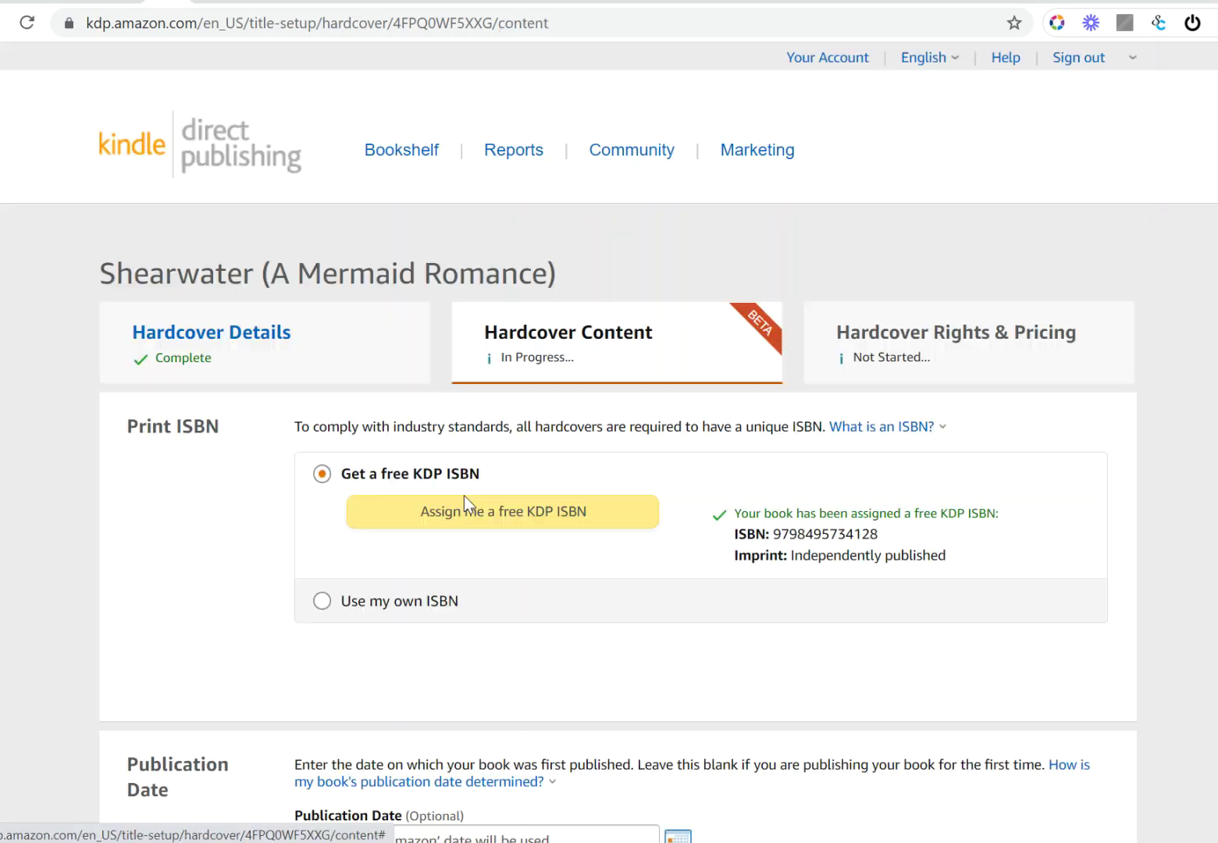
Check the processing status of the uploaded manuscript and cover, and launch the print previewer for the hardcover.
scroll(543, 447, down, 18)
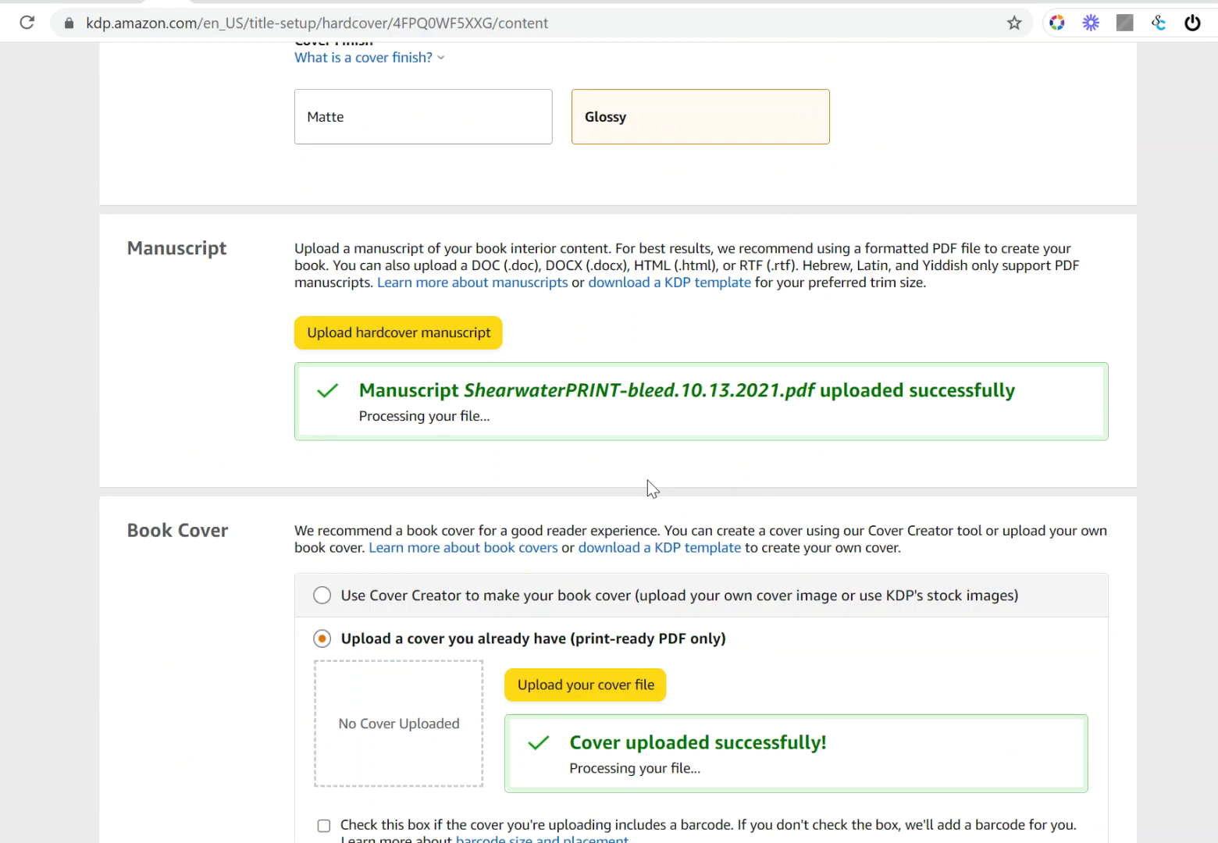
scroll(557, 494, down, 8)
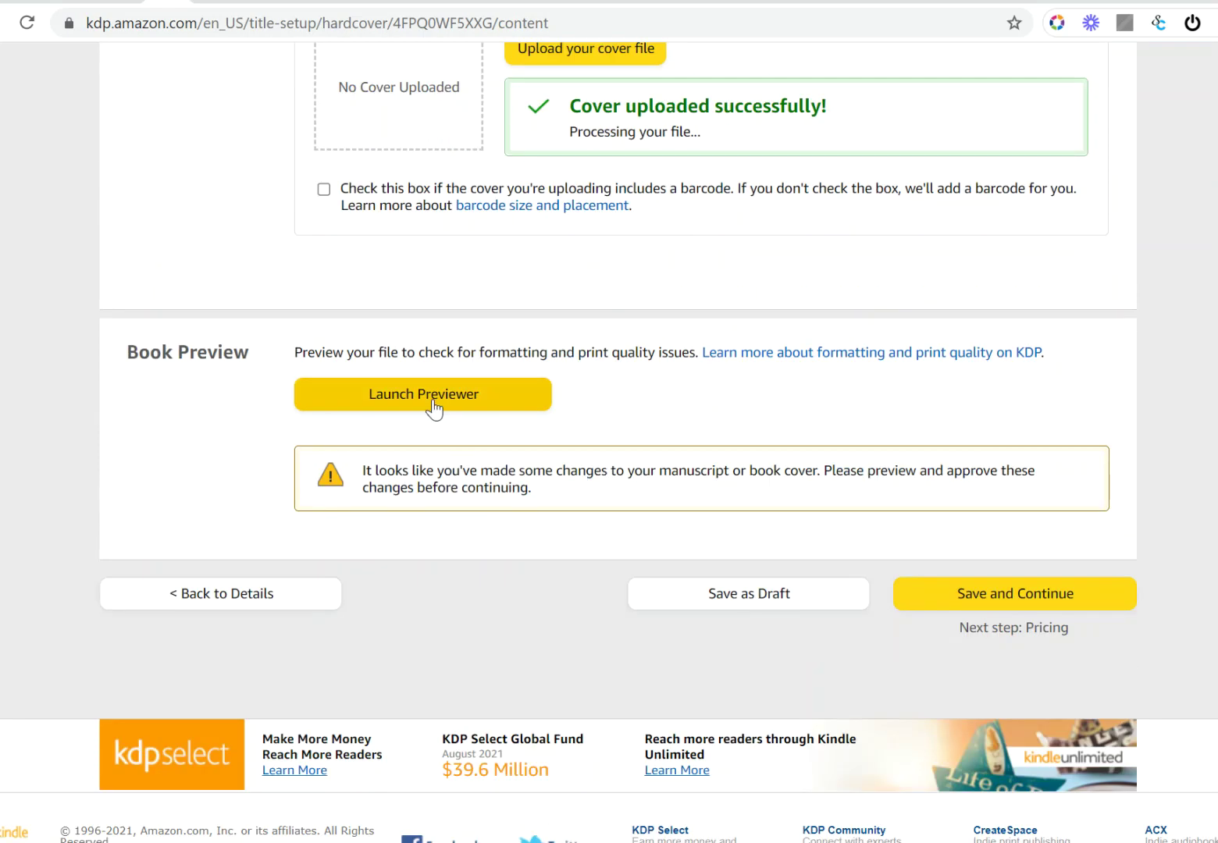
scroll(544, 501, up, 5)
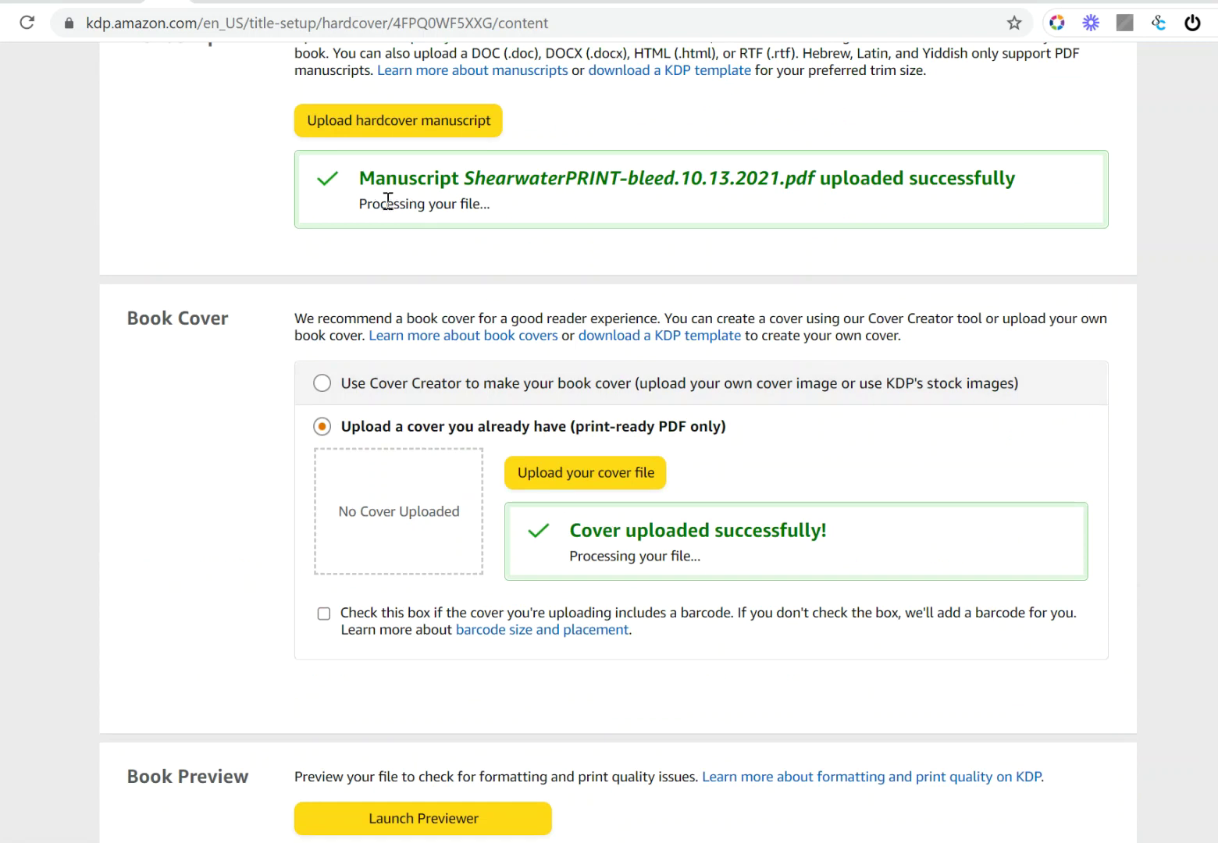
drag(492, 205, 358, 207)
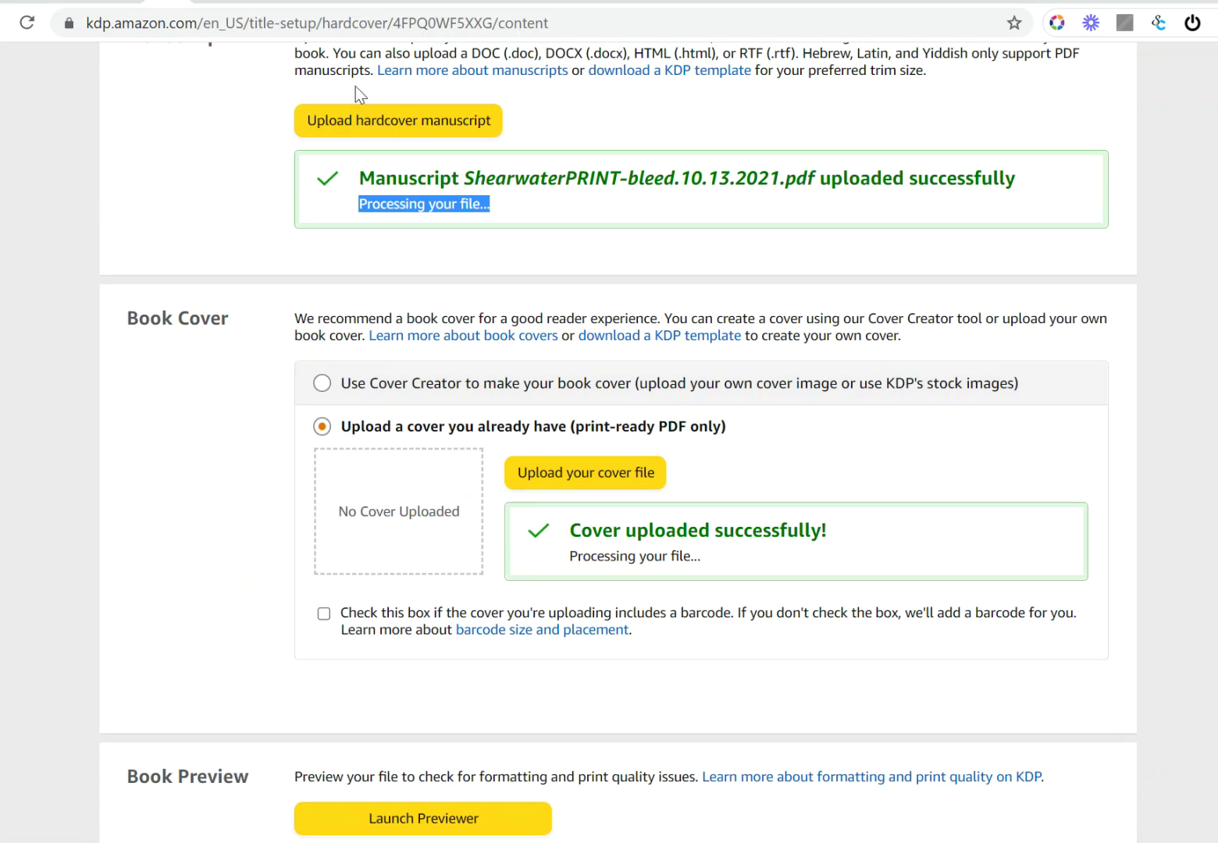
scroll(531, 348, down, 1)
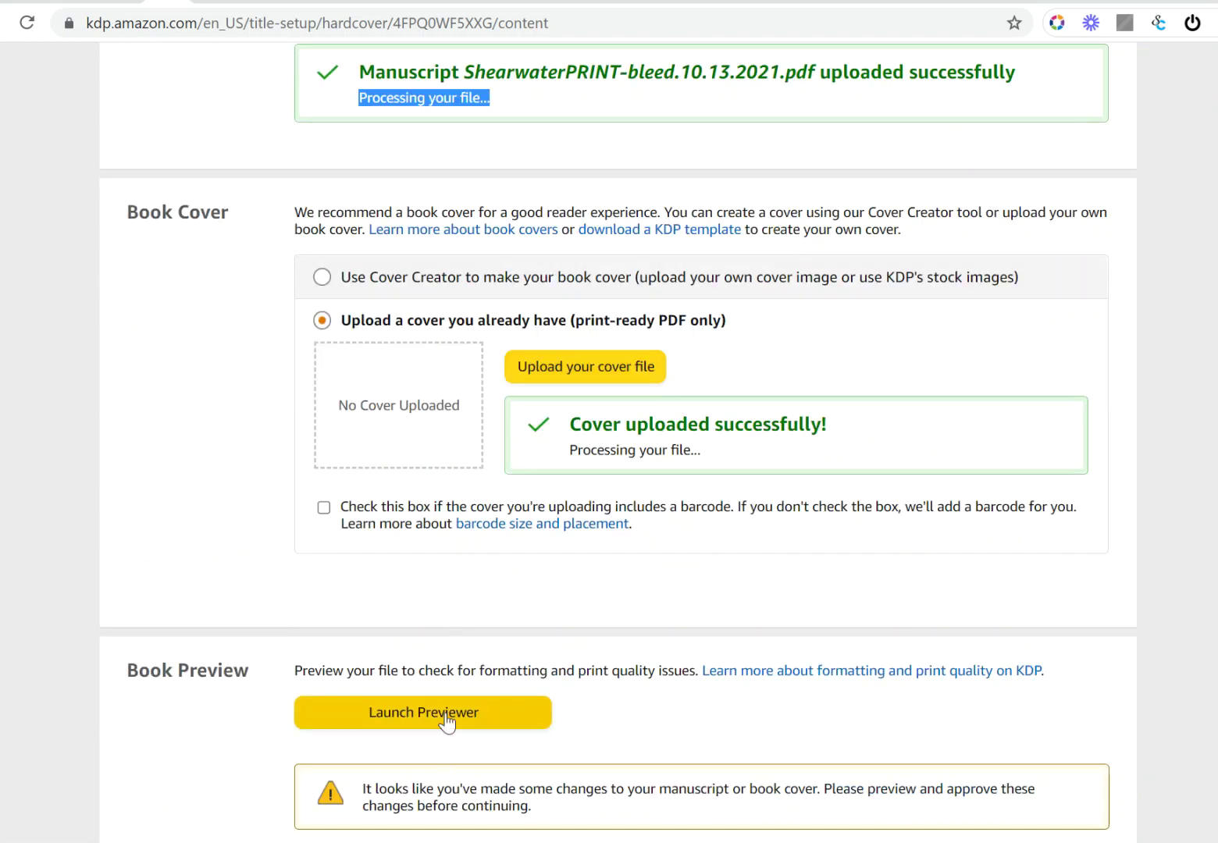
scroll(500, 565, down, 1)
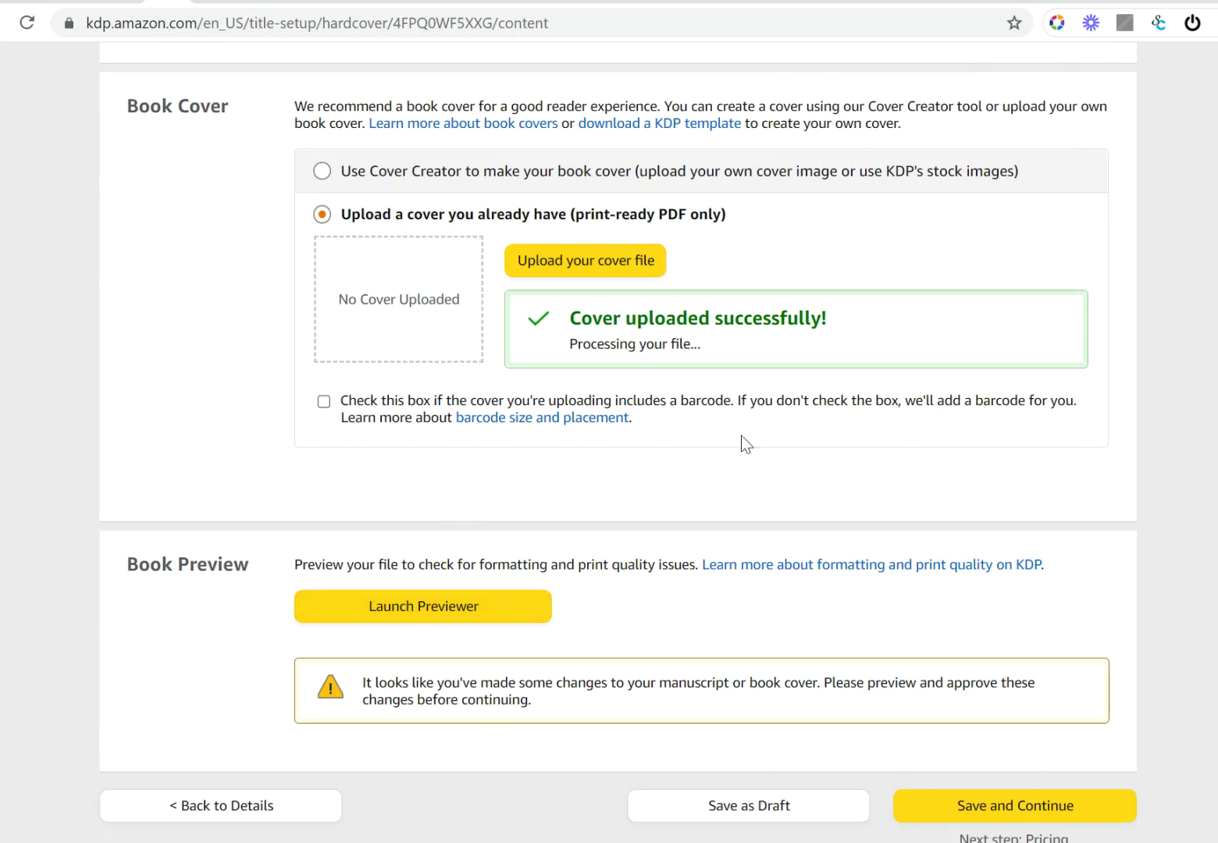
scroll(589, 431, down, 1)
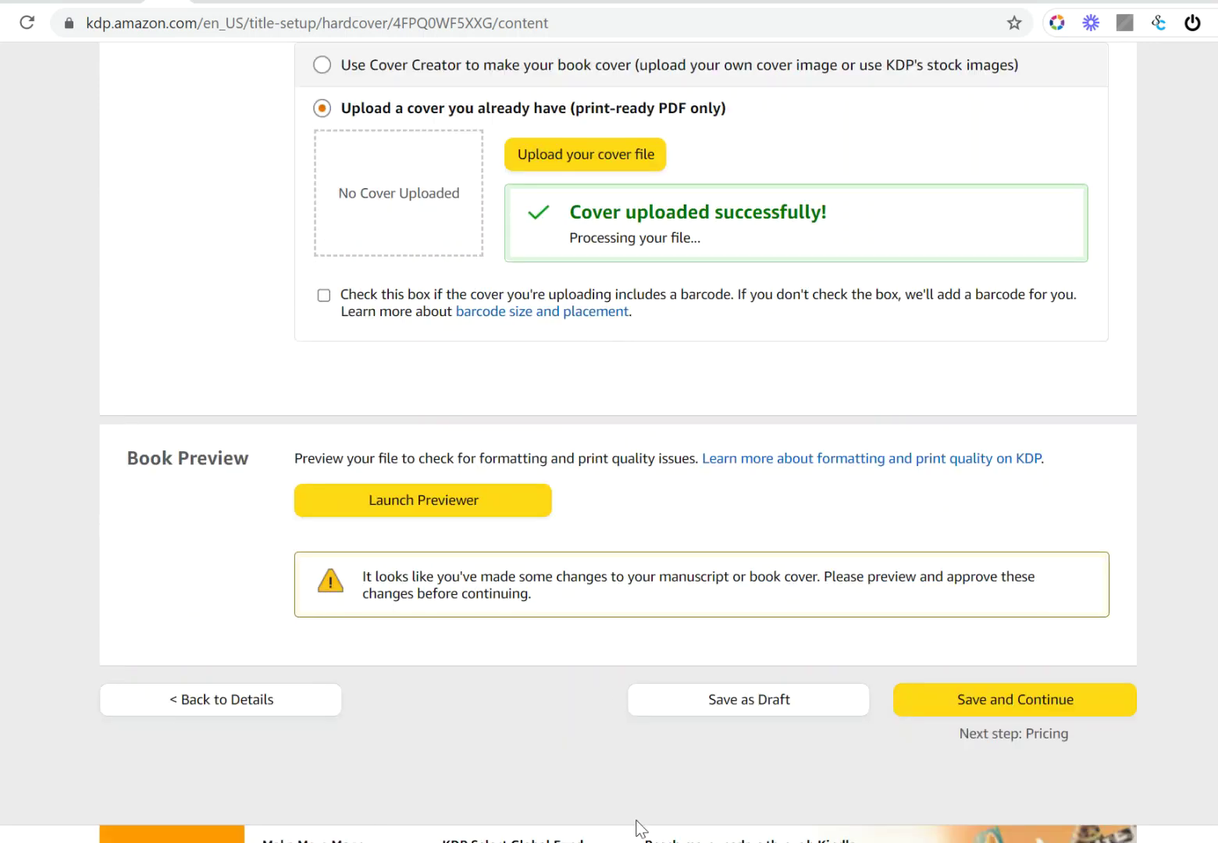
scroll(609, 437, down, 2)
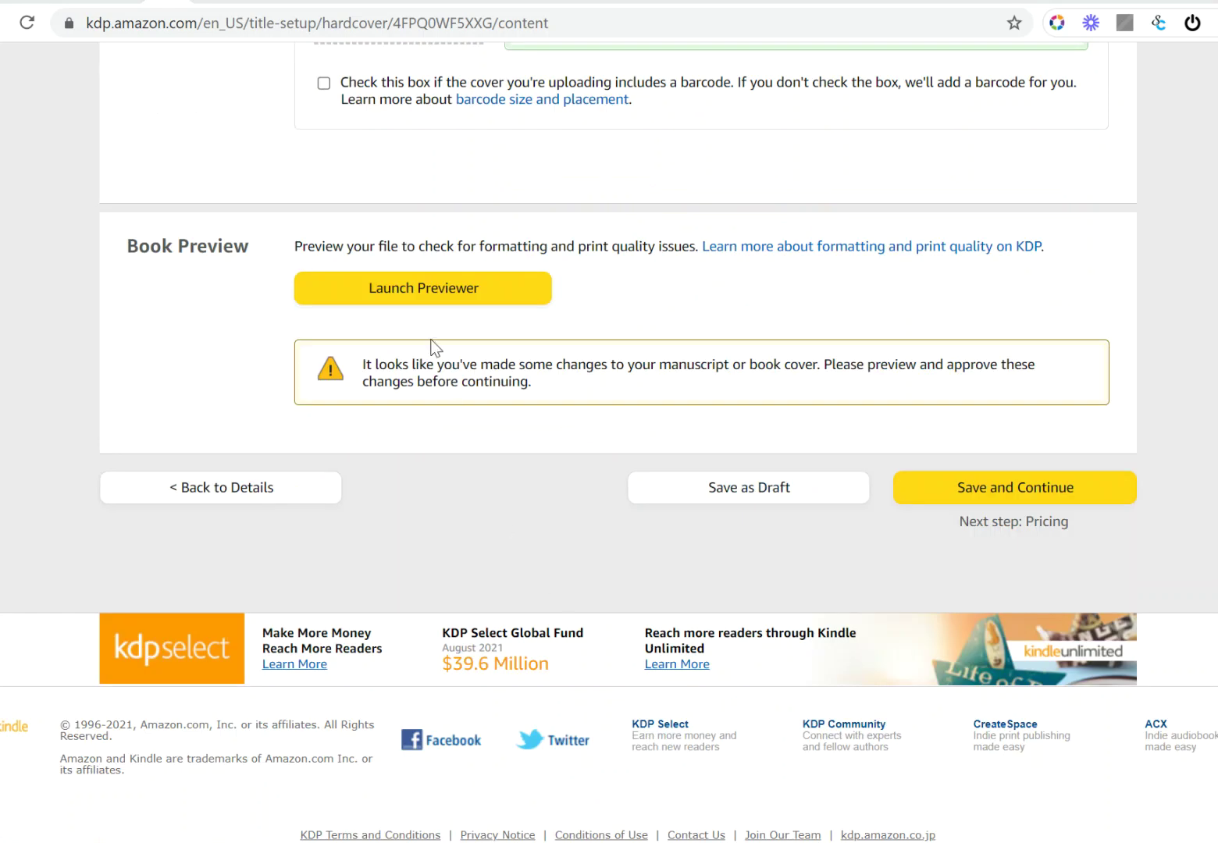
click(409, 286)
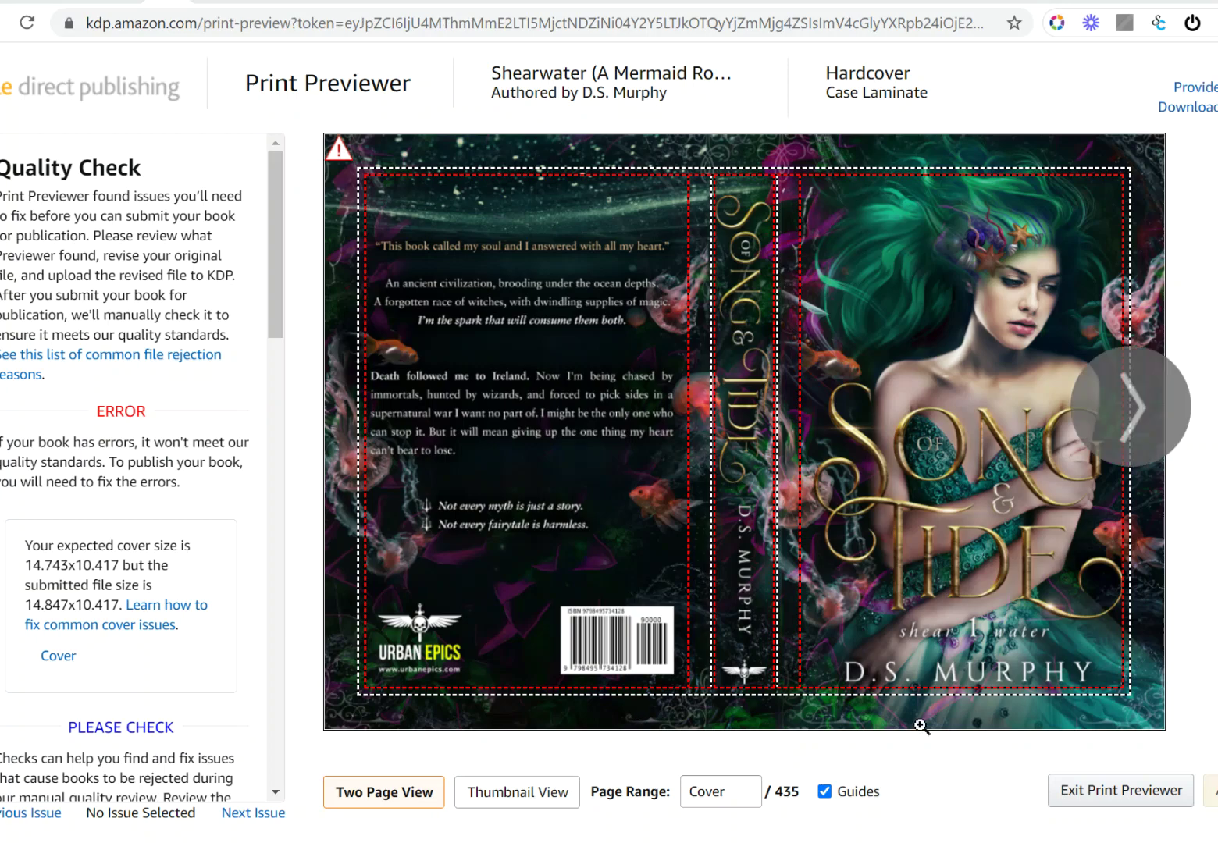
mouse_move(731, 476)
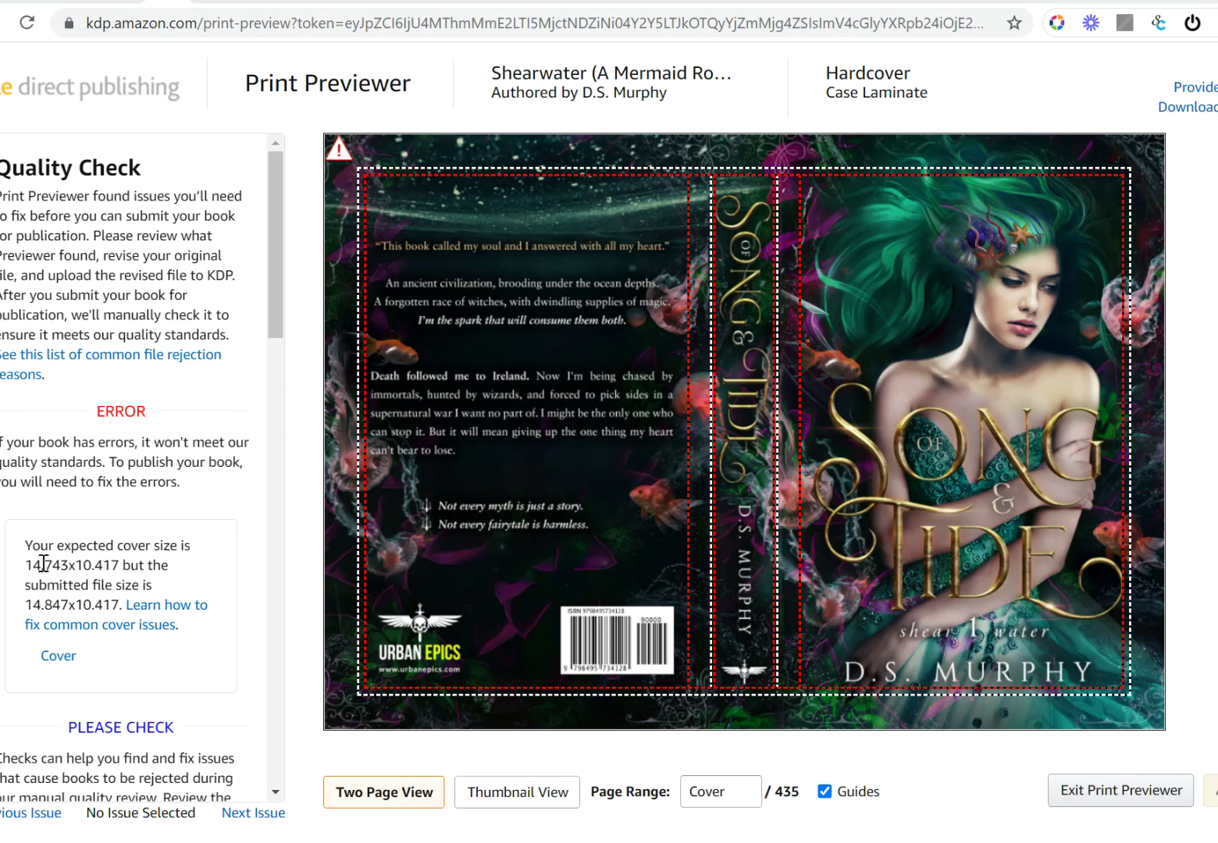
Compare the expected and submitted cover sizes in the quality check error, and exit the print previewer.
drag(30, 564, 120, 564)
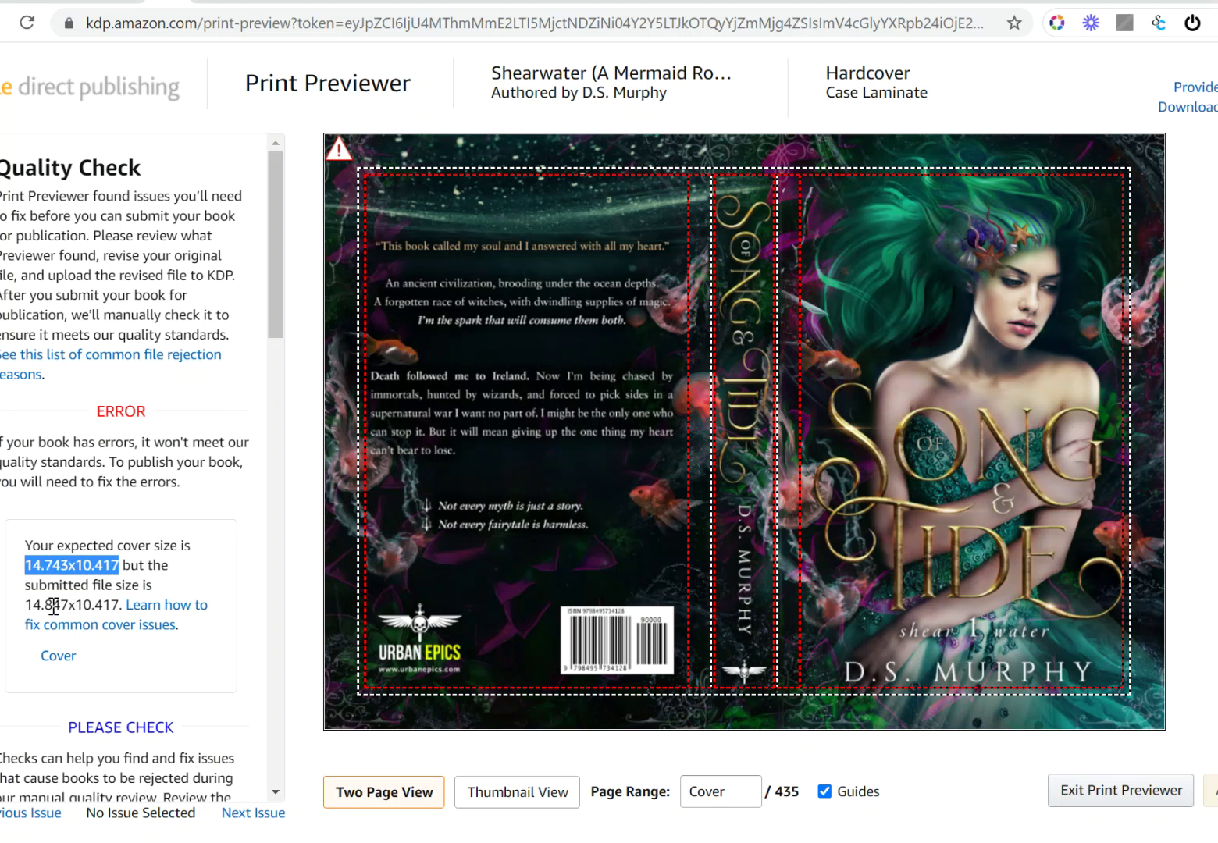
drag(28, 606, 123, 606)
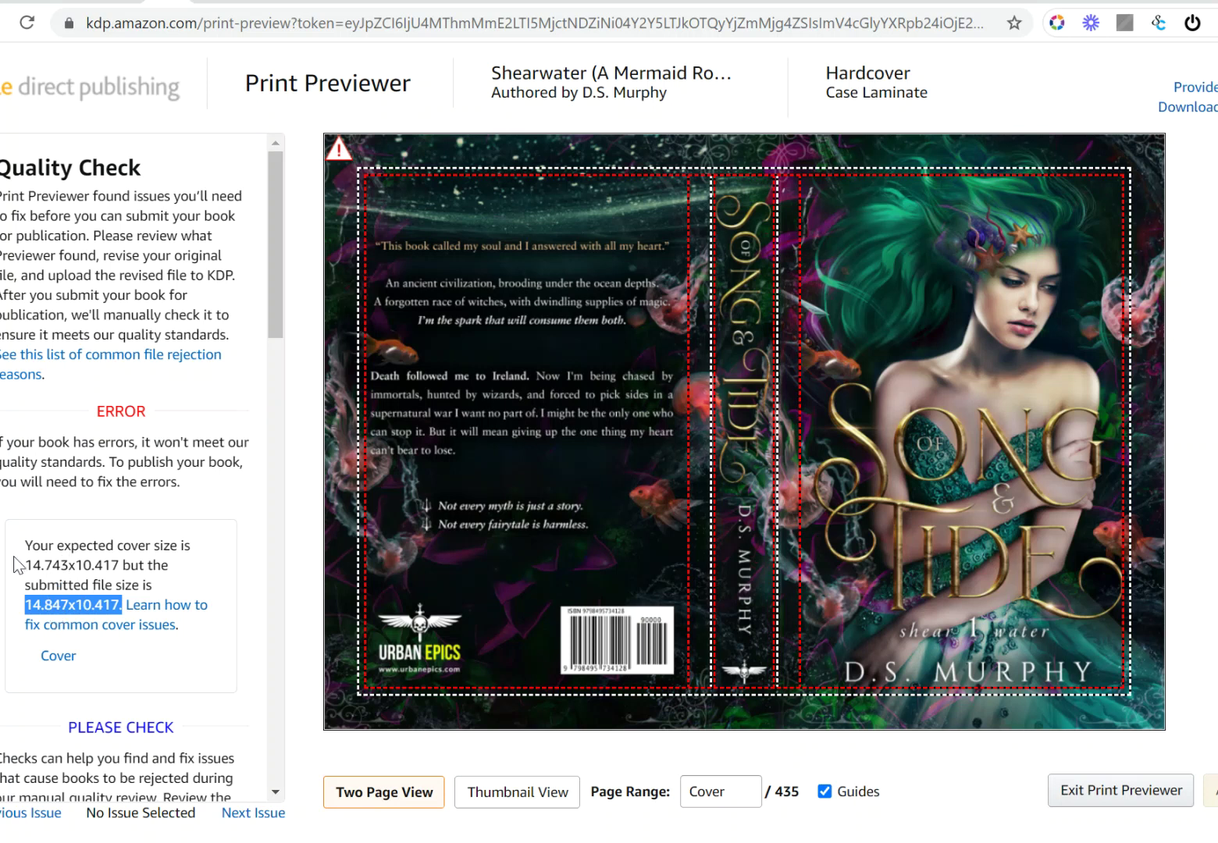
click(1141, 796)
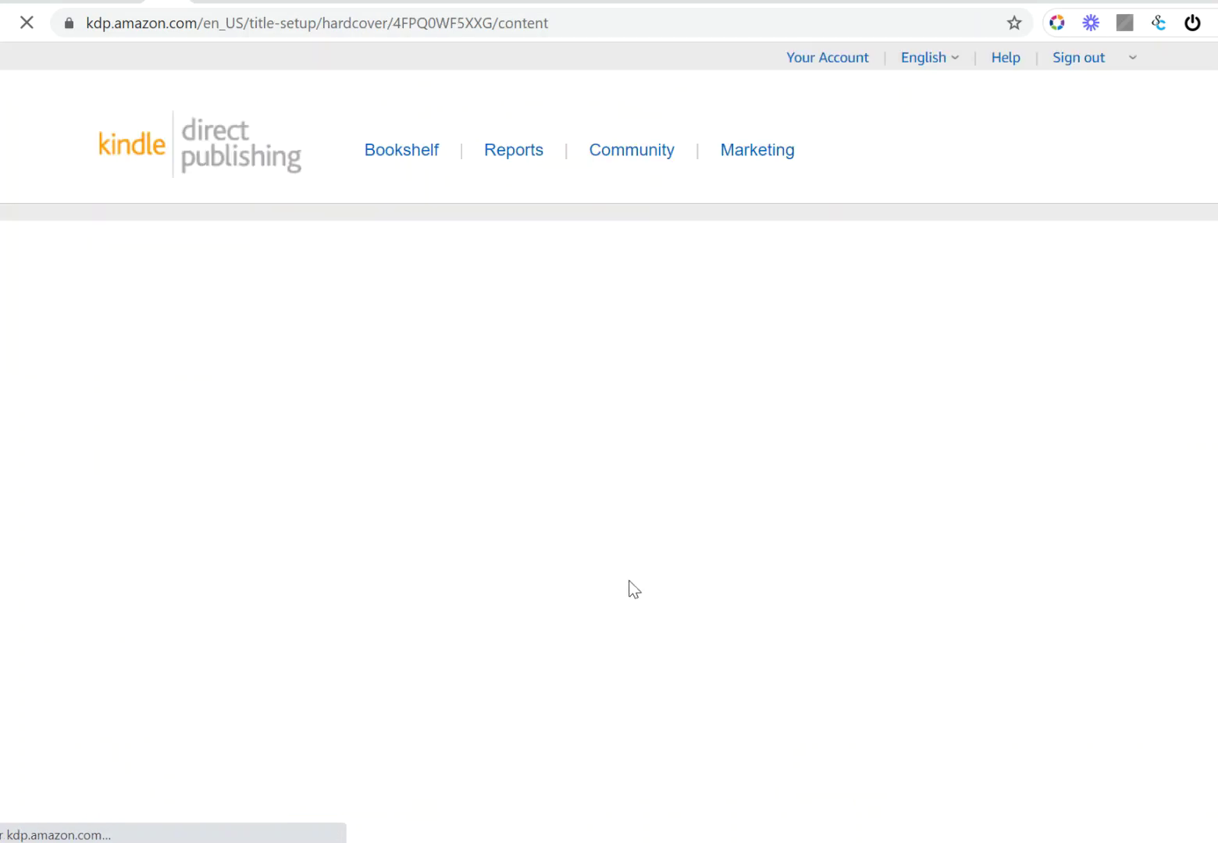
Set the interior and paper type to Black & white interior with cream paper, and save the content page to reopen the print previewer.
scroll(523, 441, down, 8)
click(531, 517)
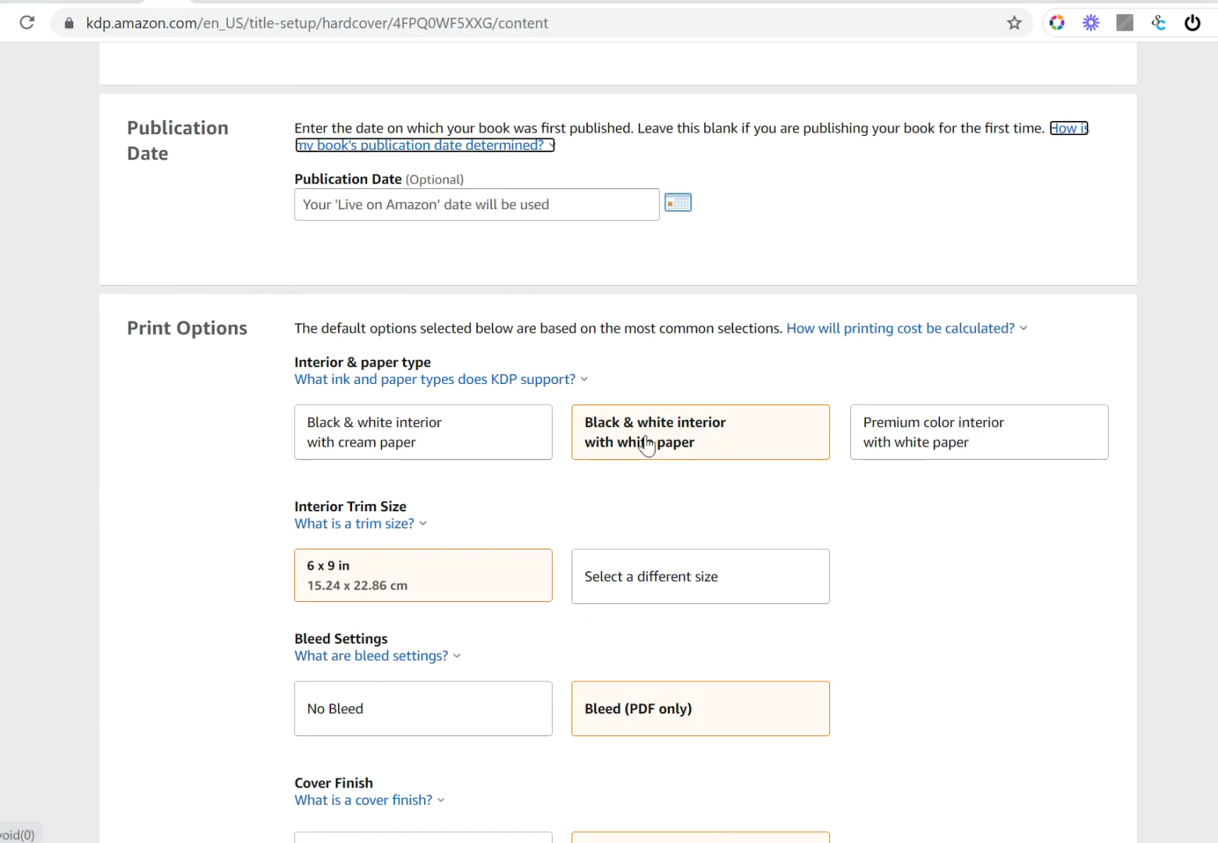
click(420, 450)
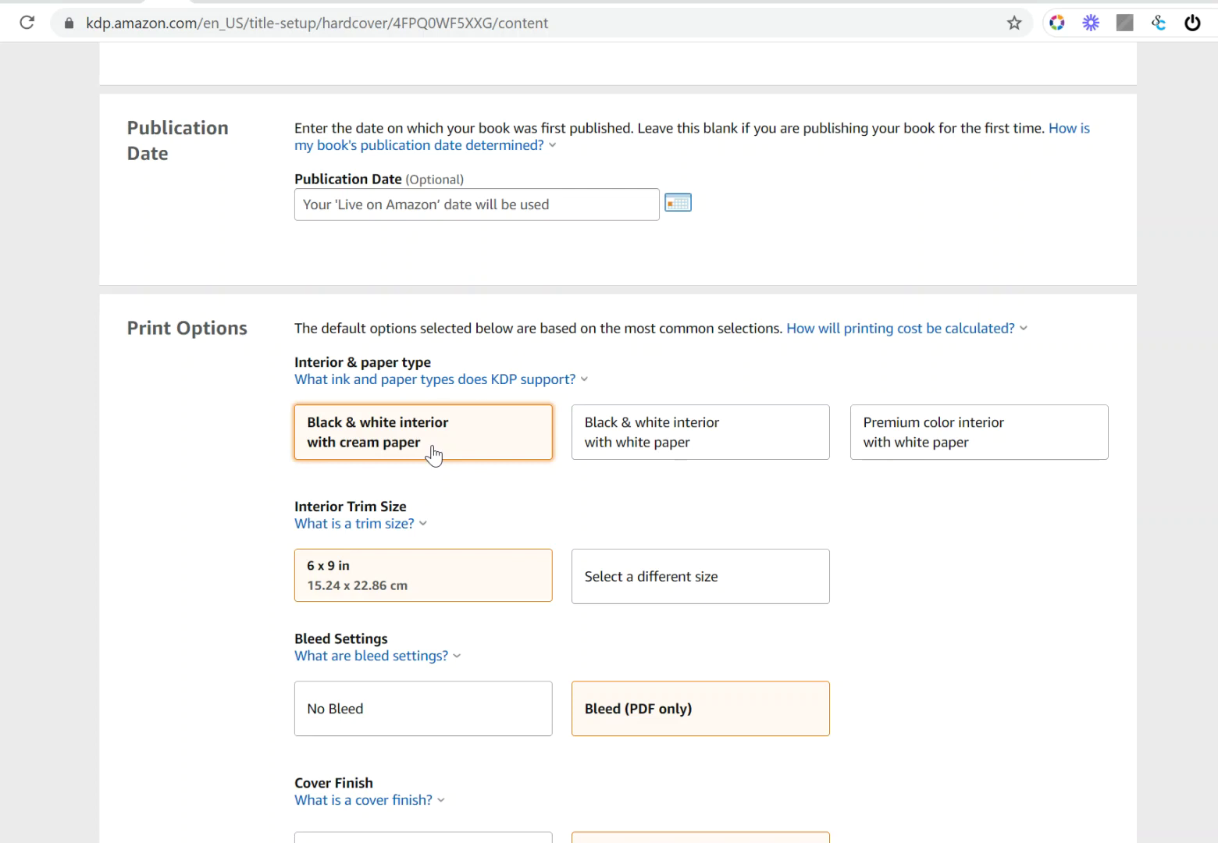
scroll(529, 509, down, 4)
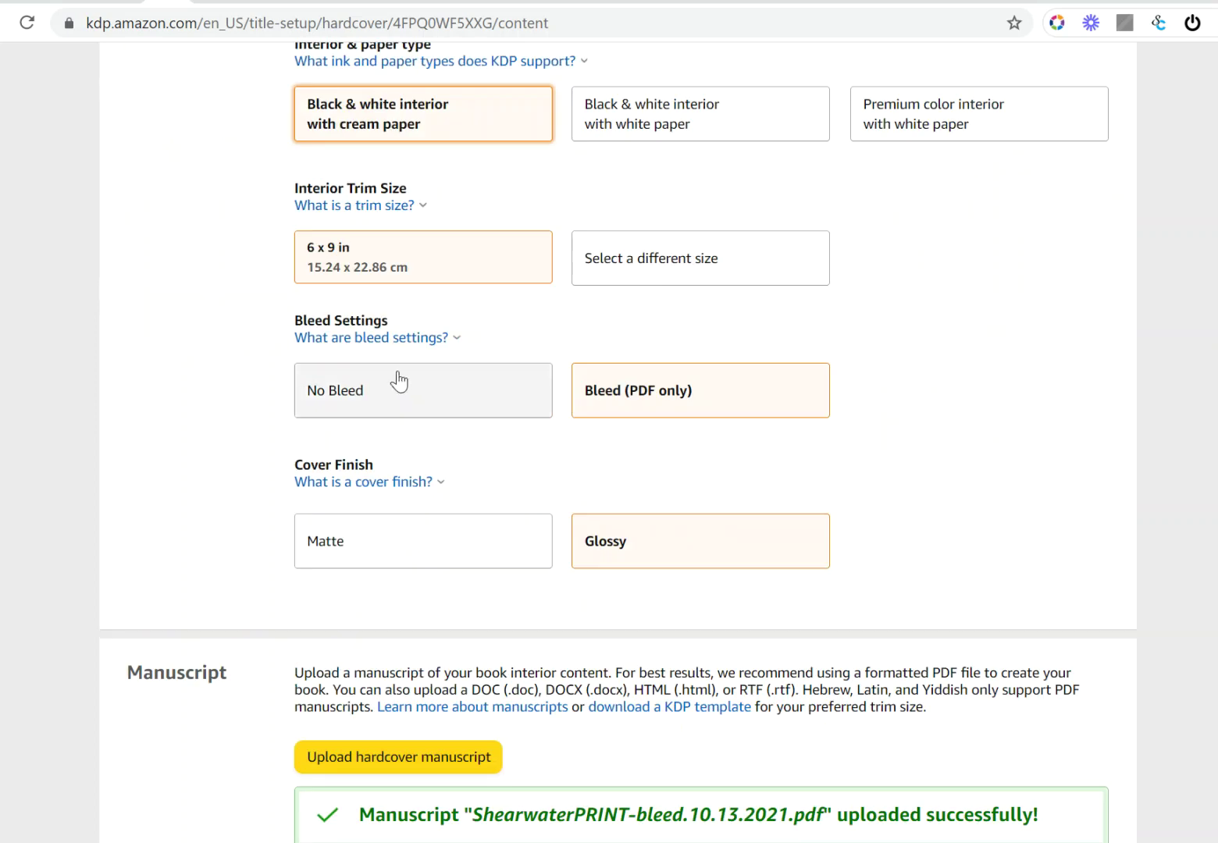
scroll(472, 373, down, 7)
scroll(469, 403, down, 5)
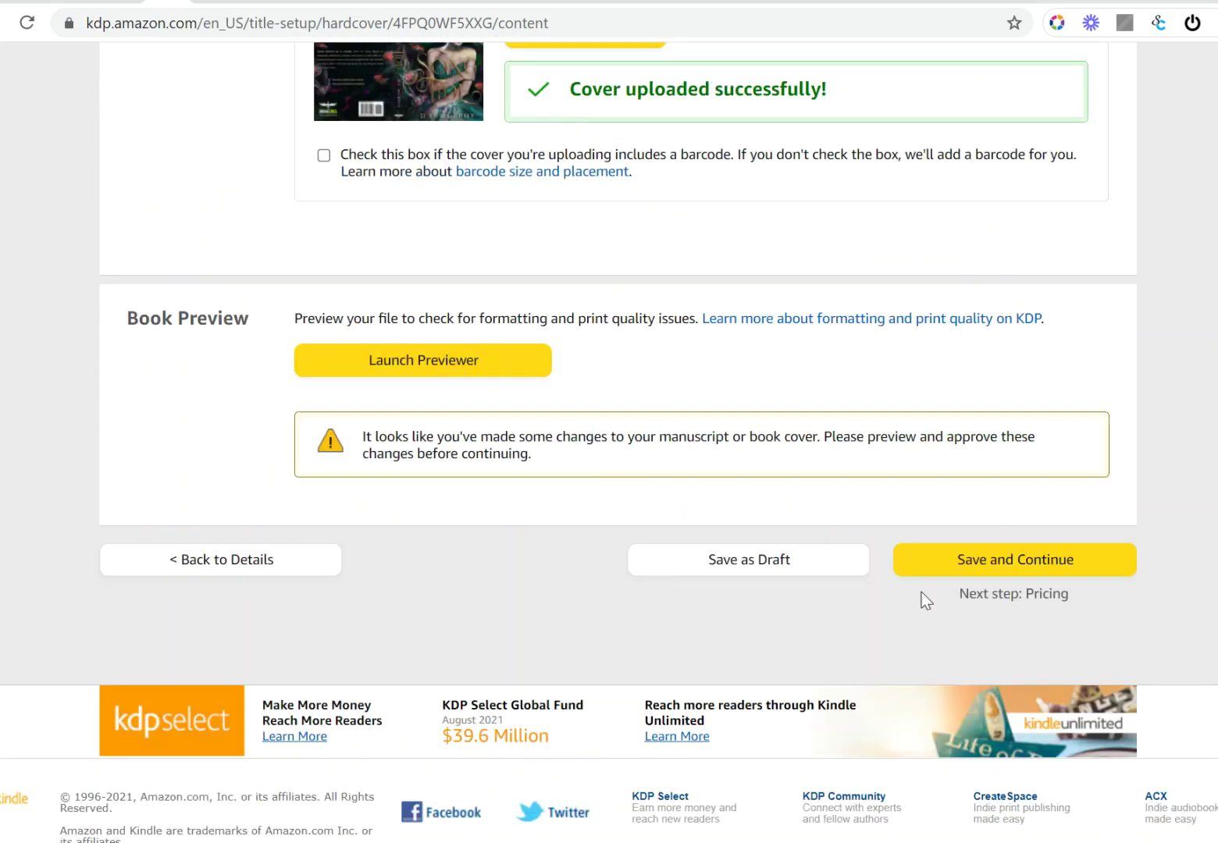
click(986, 556)
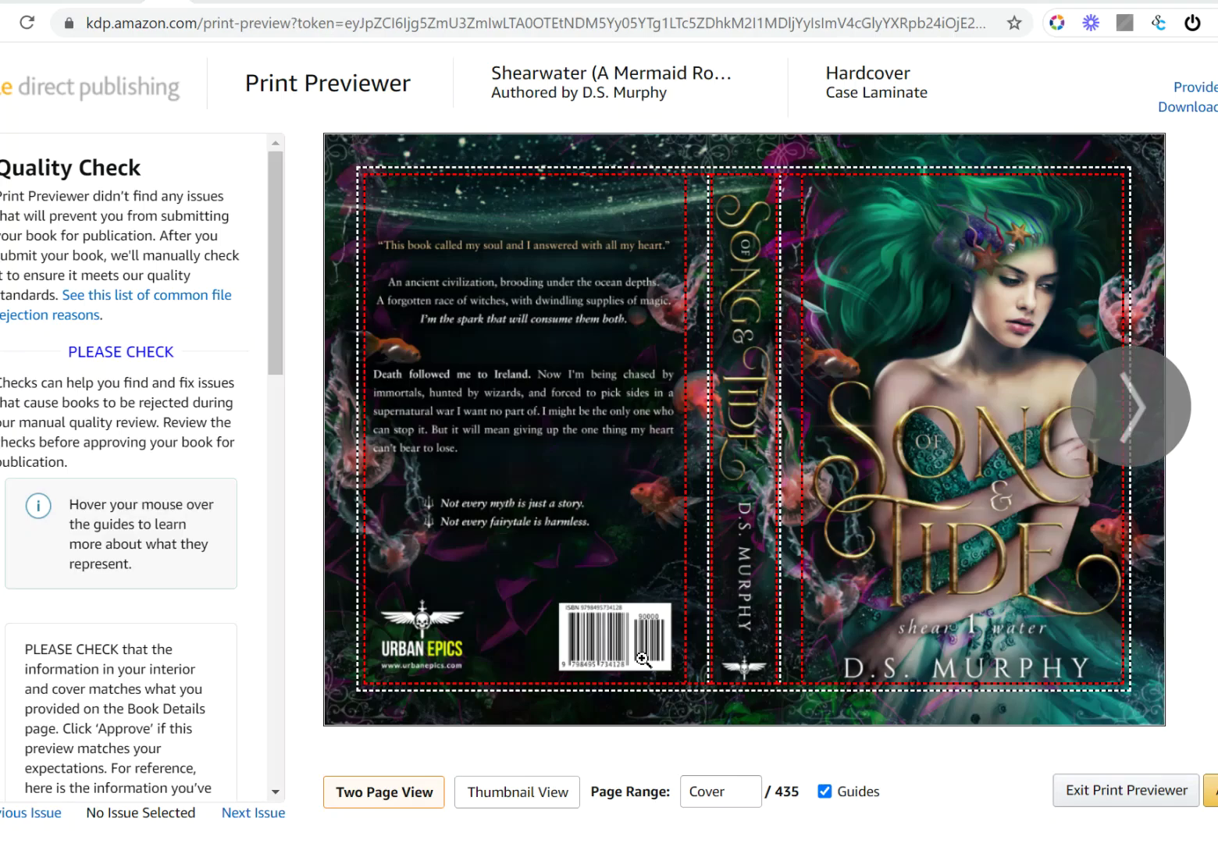
Examine the hardcover's cover, front matter and prologue in the previewer, paging forward to the opening of chapter 1.
mouse_move(641, 660)
click(1126, 419)
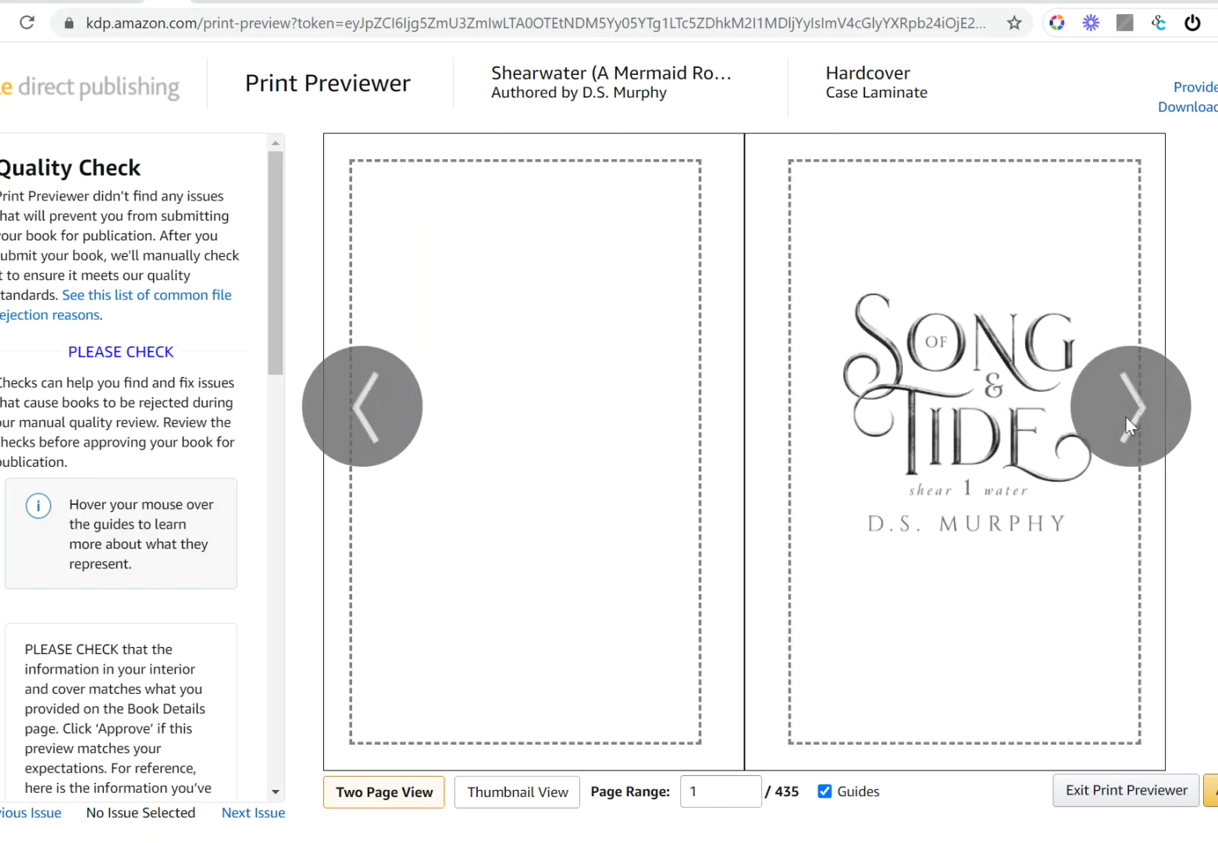
click(1125, 416)
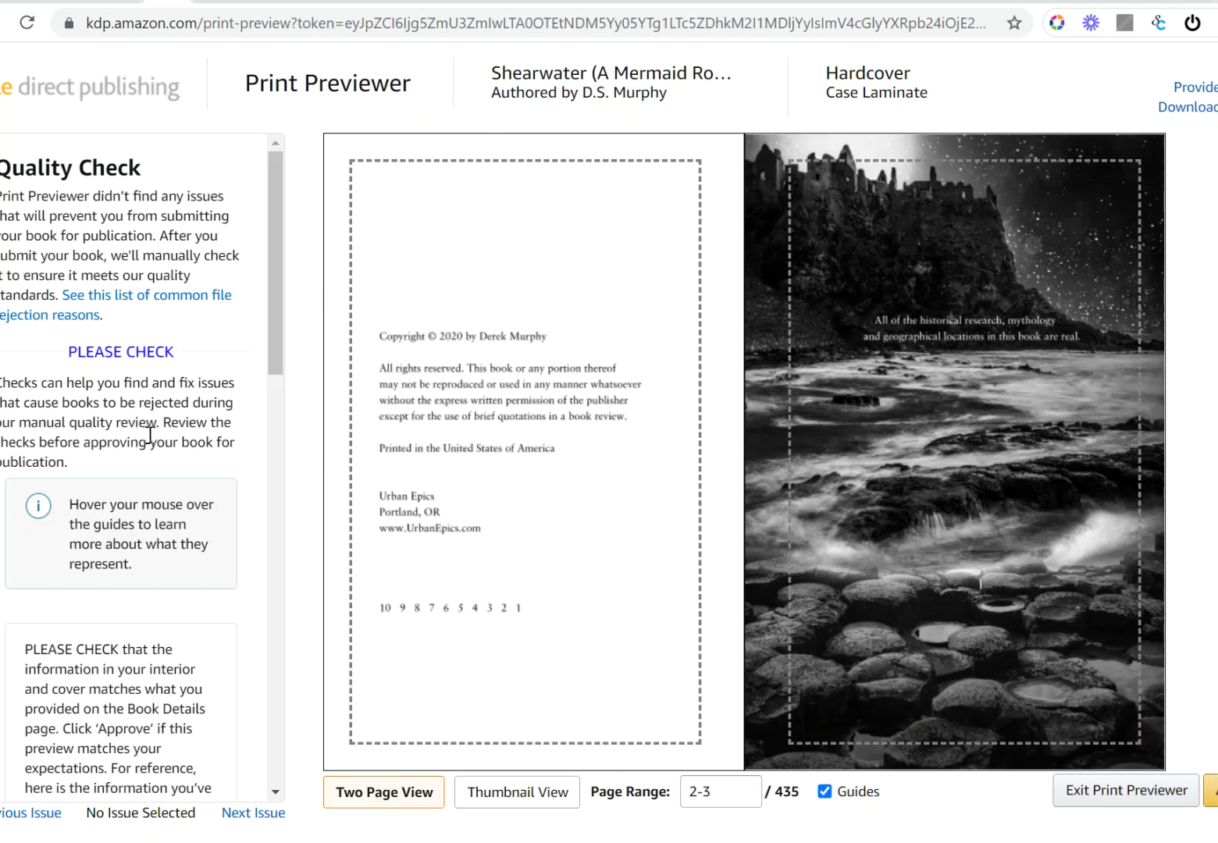
mouse_move(449, 399)
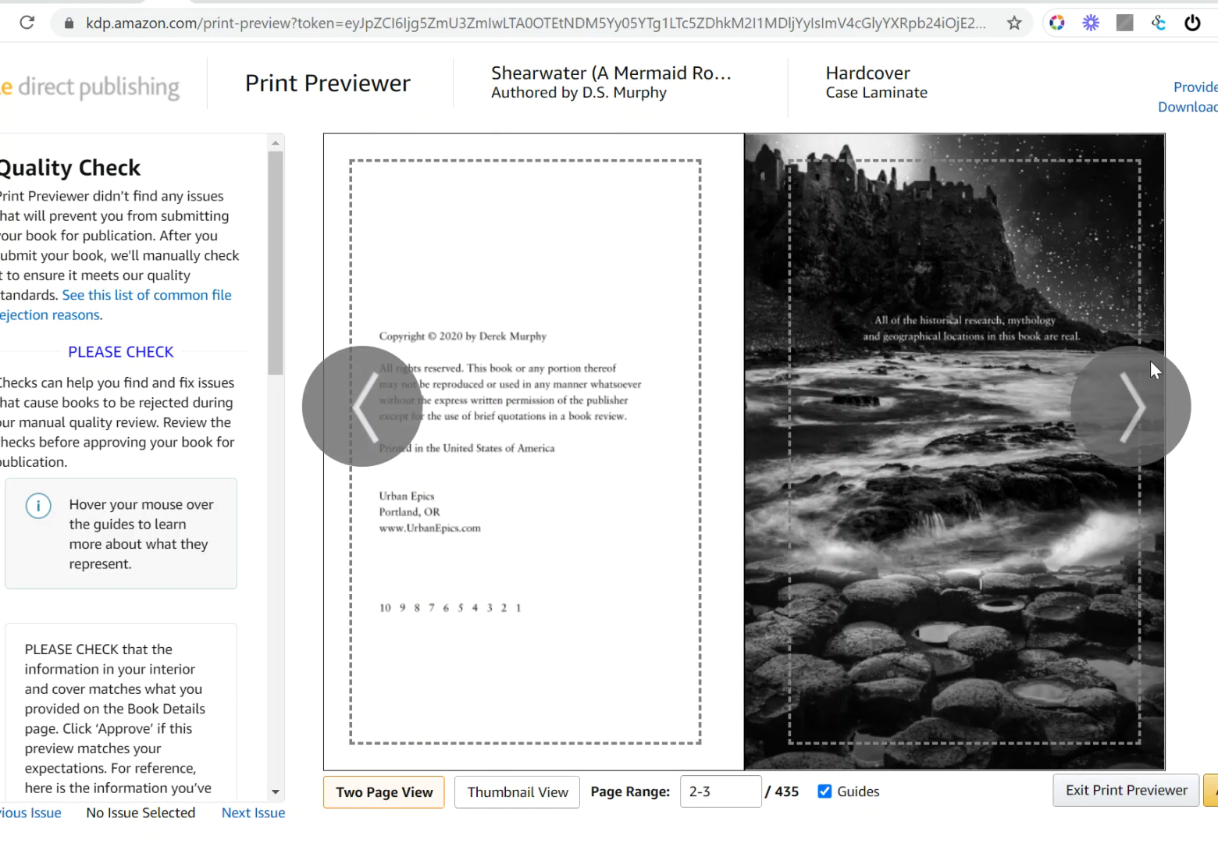
click(1141, 422)
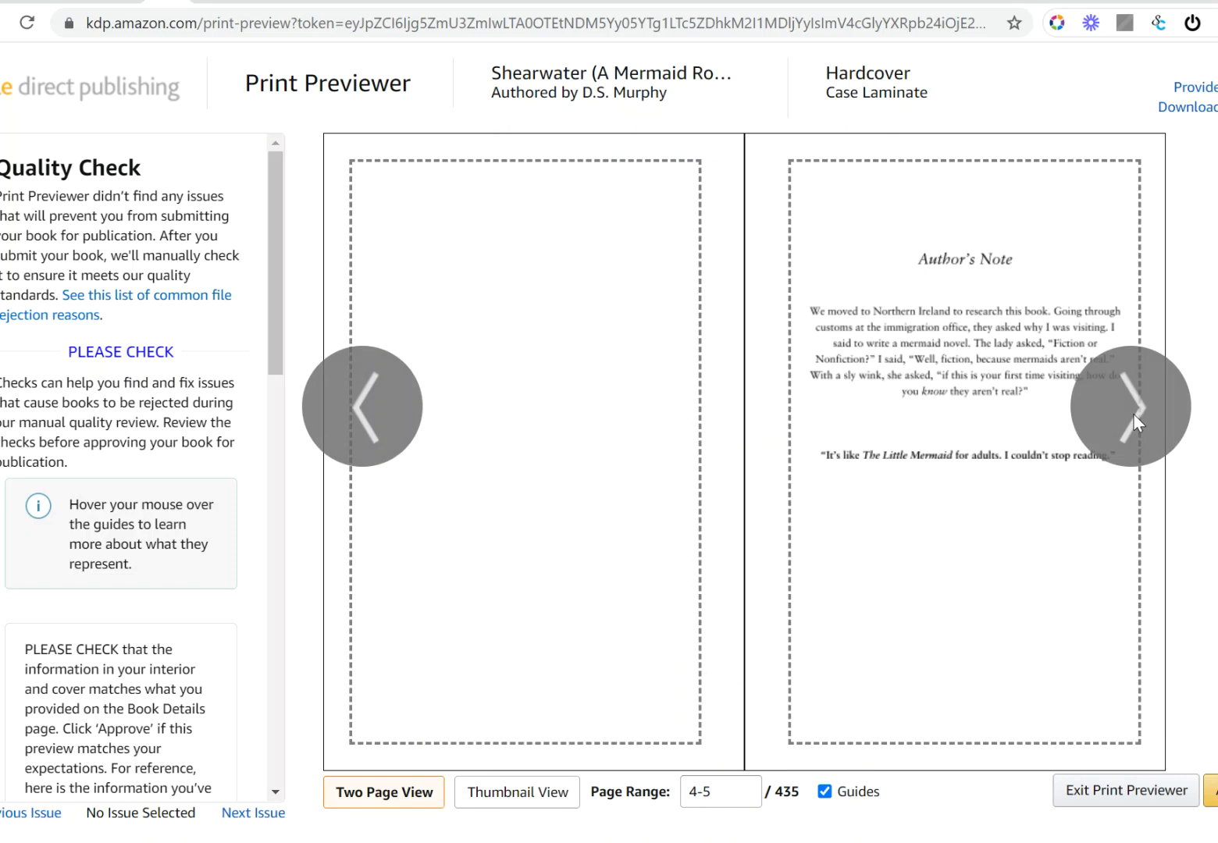
click(1133, 415)
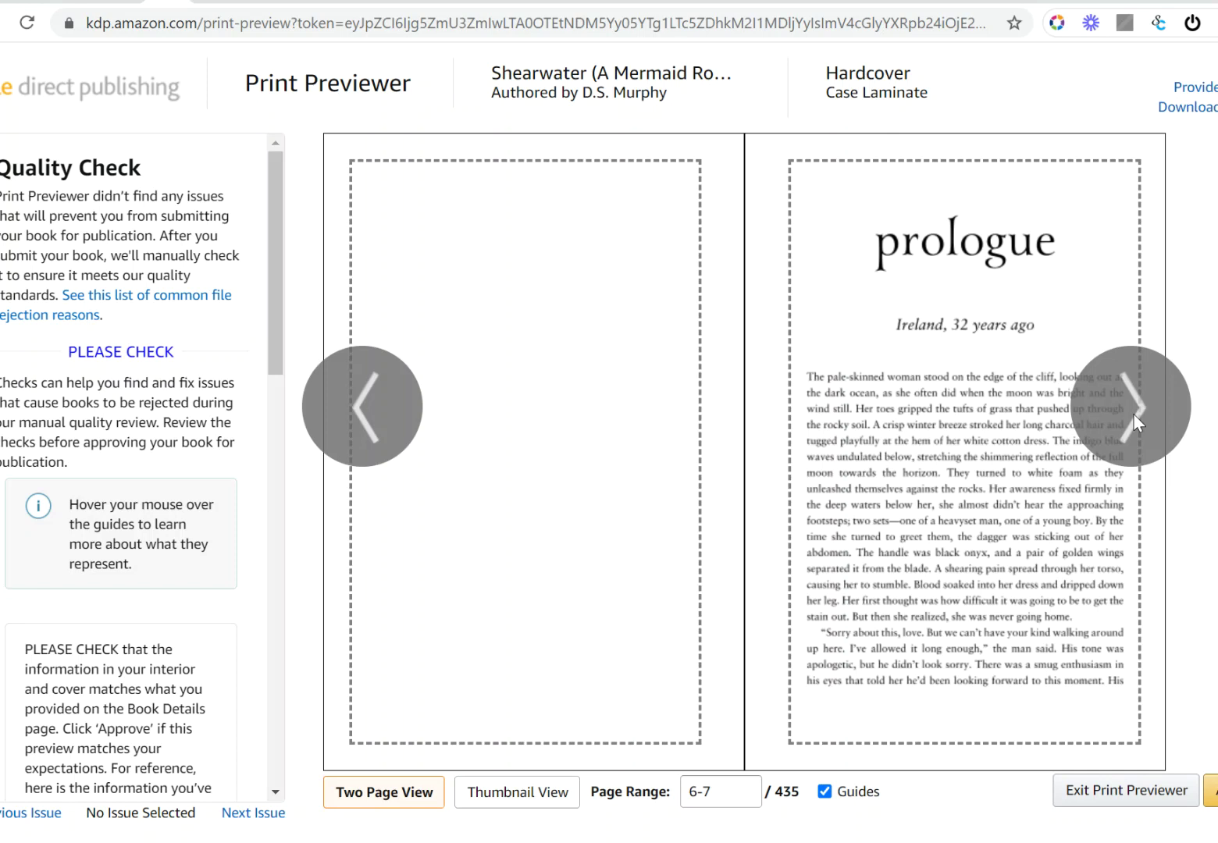
click(1134, 413)
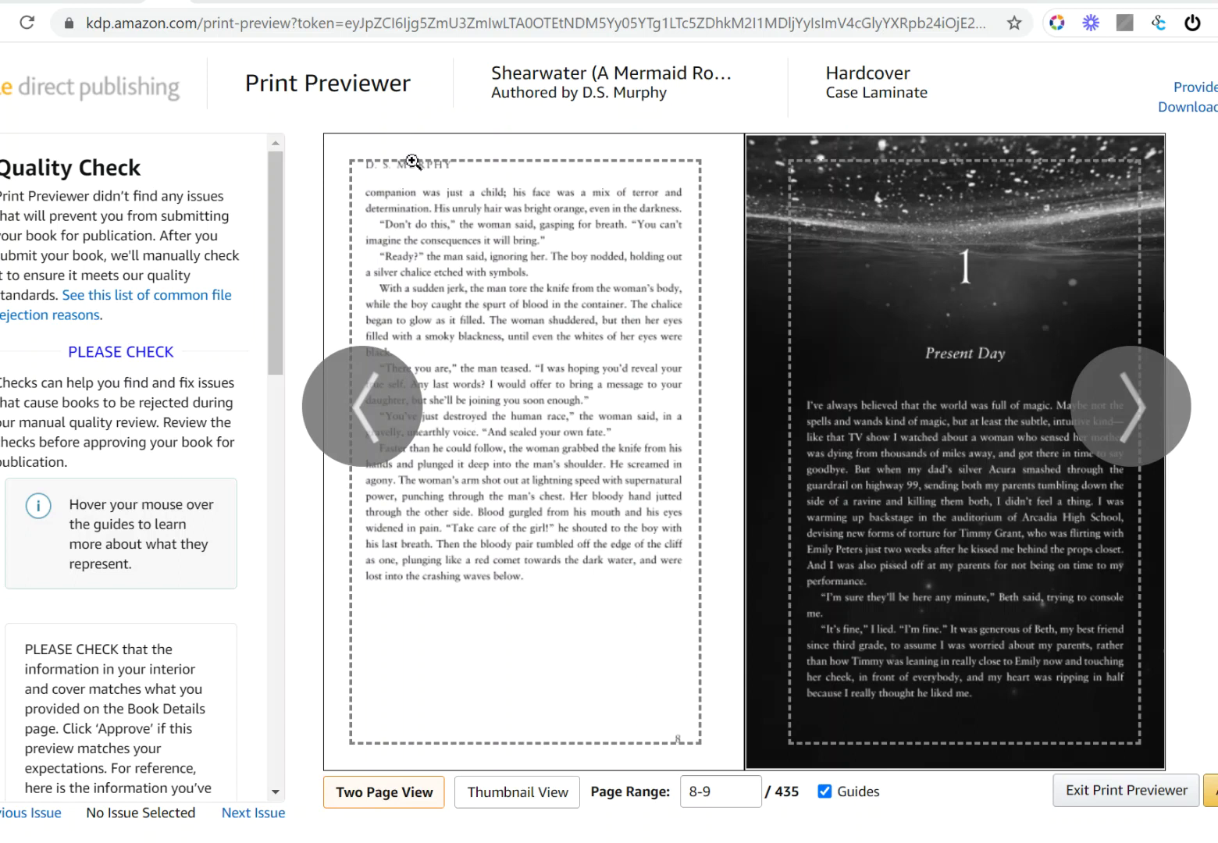
Check the running headers and page numbers on pages 8 to 13 against the dashed margin guides.
mouse_move(391, 180)
mouse_move(364, 243)
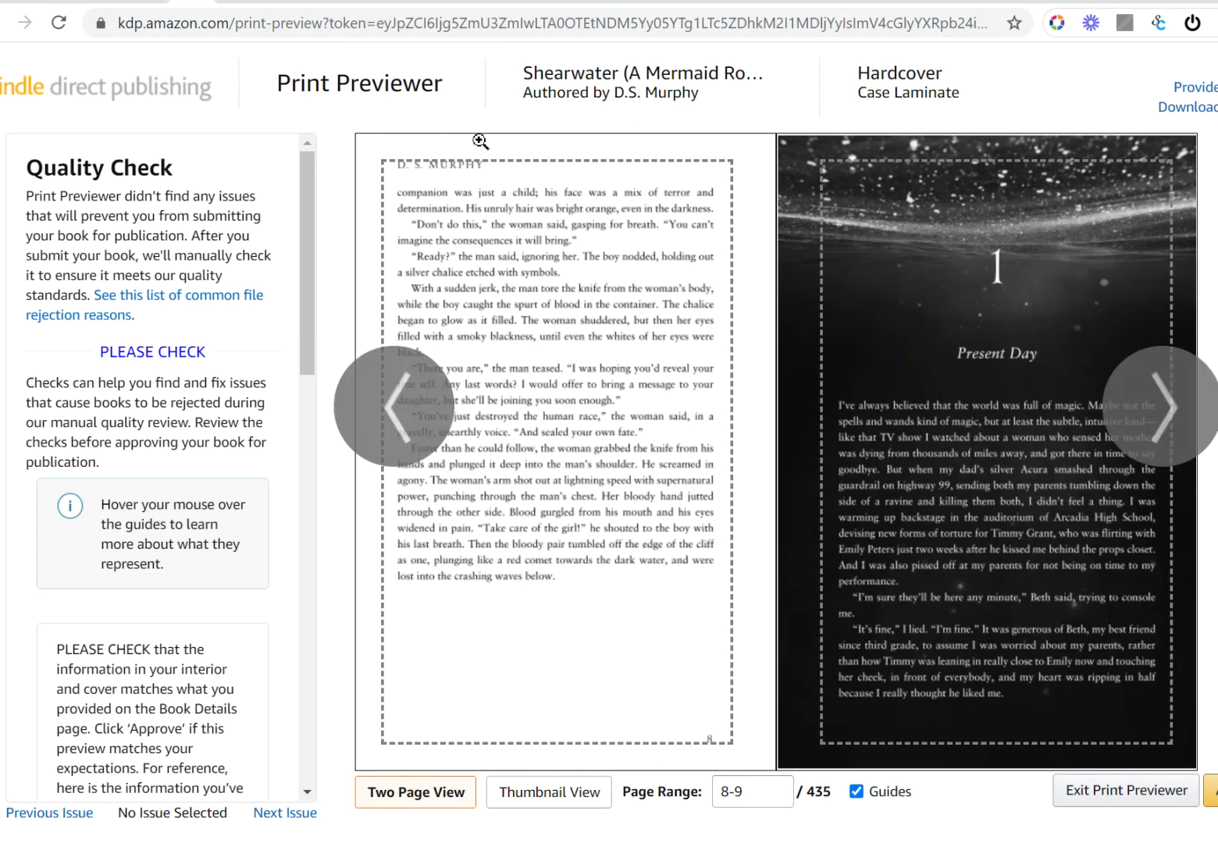
mouse_move(449, 179)
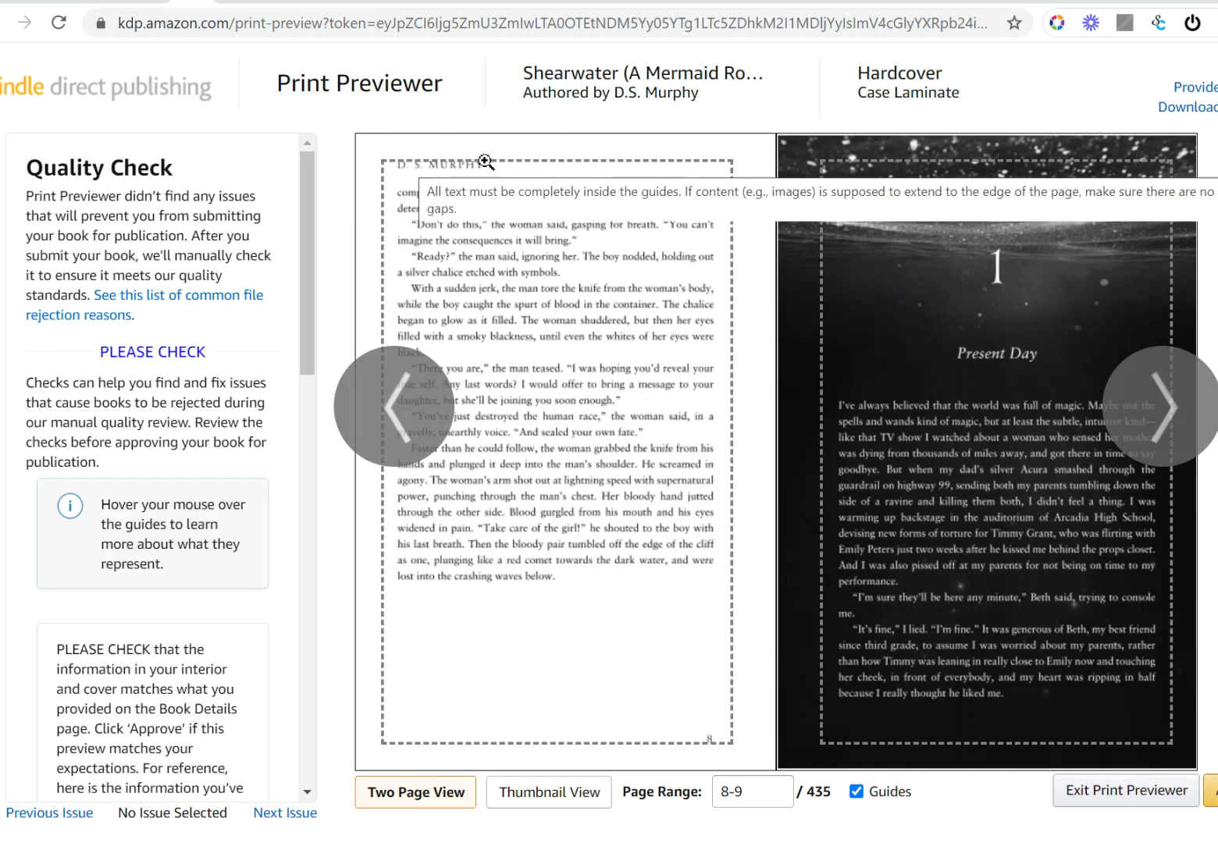
mouse_move(503, 236)
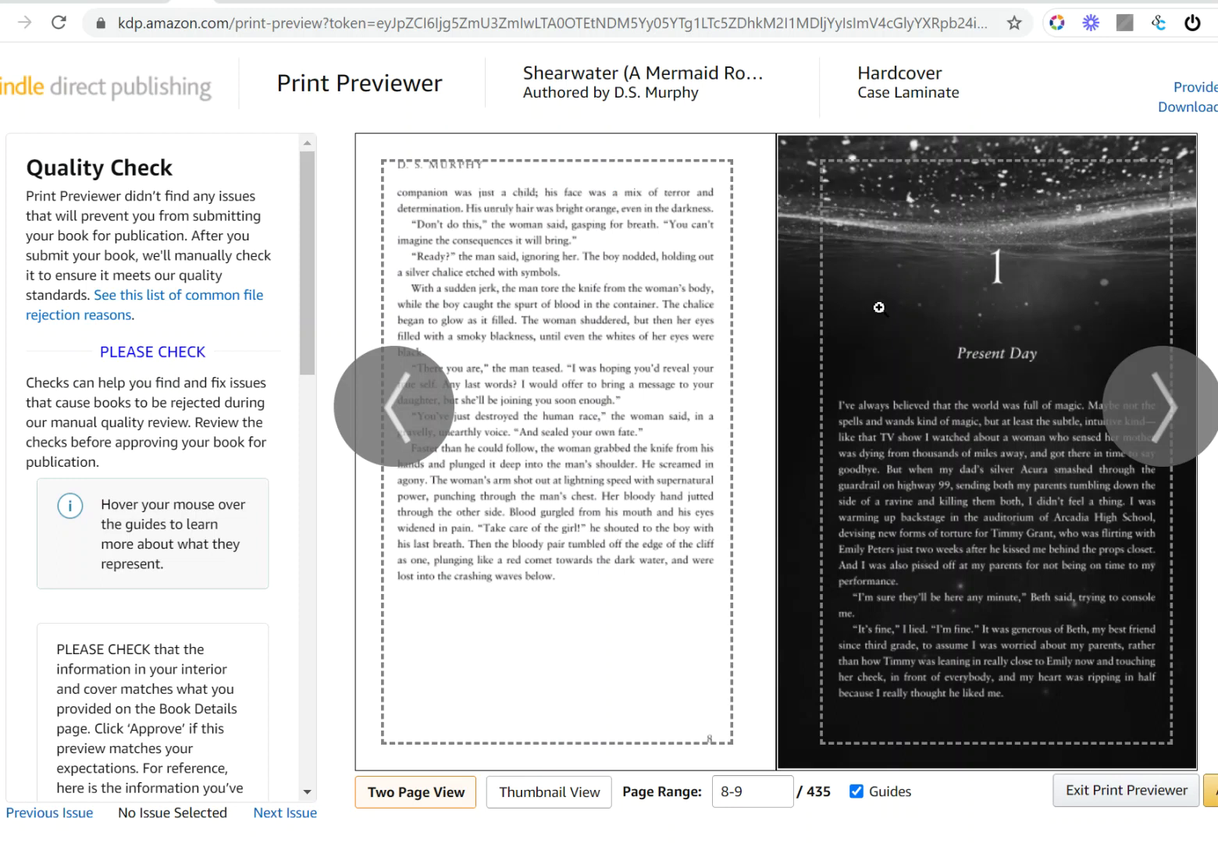
click(1157, 419)
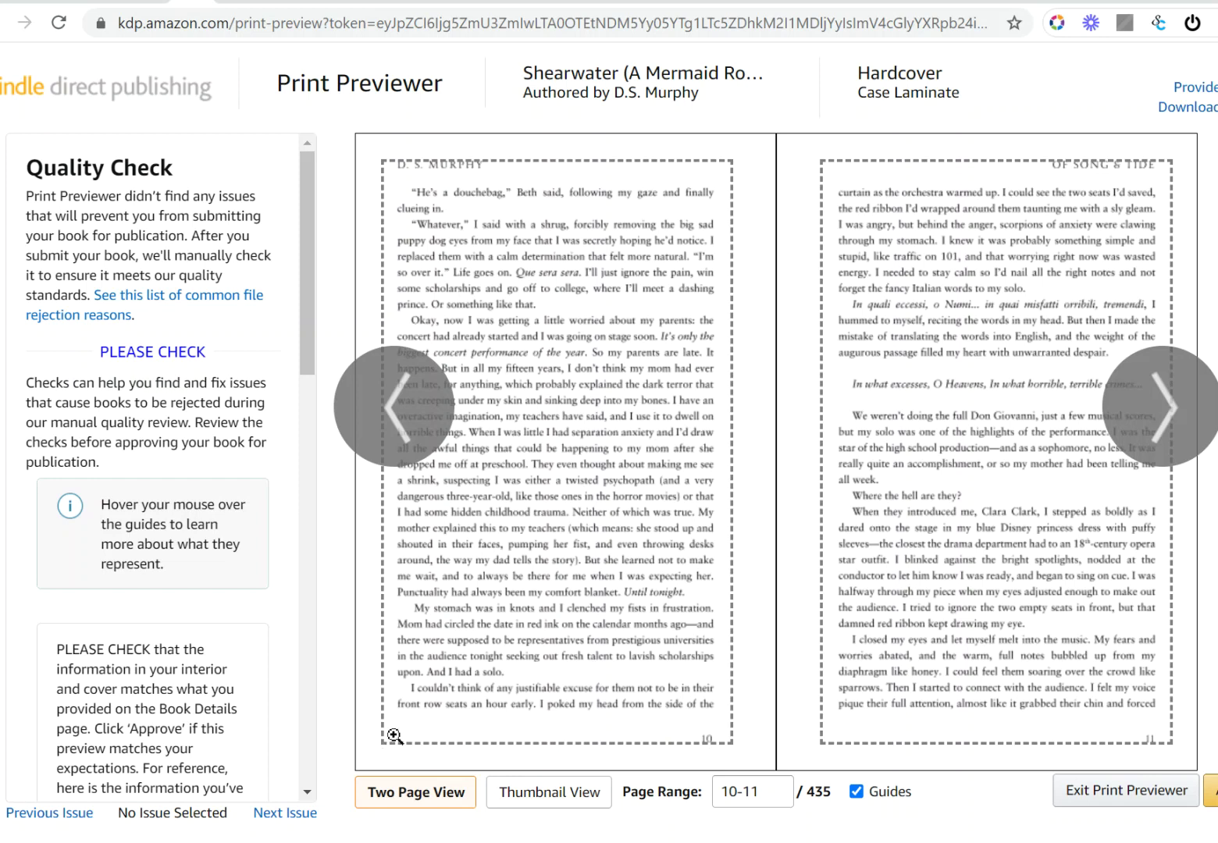
click(1153, 432)
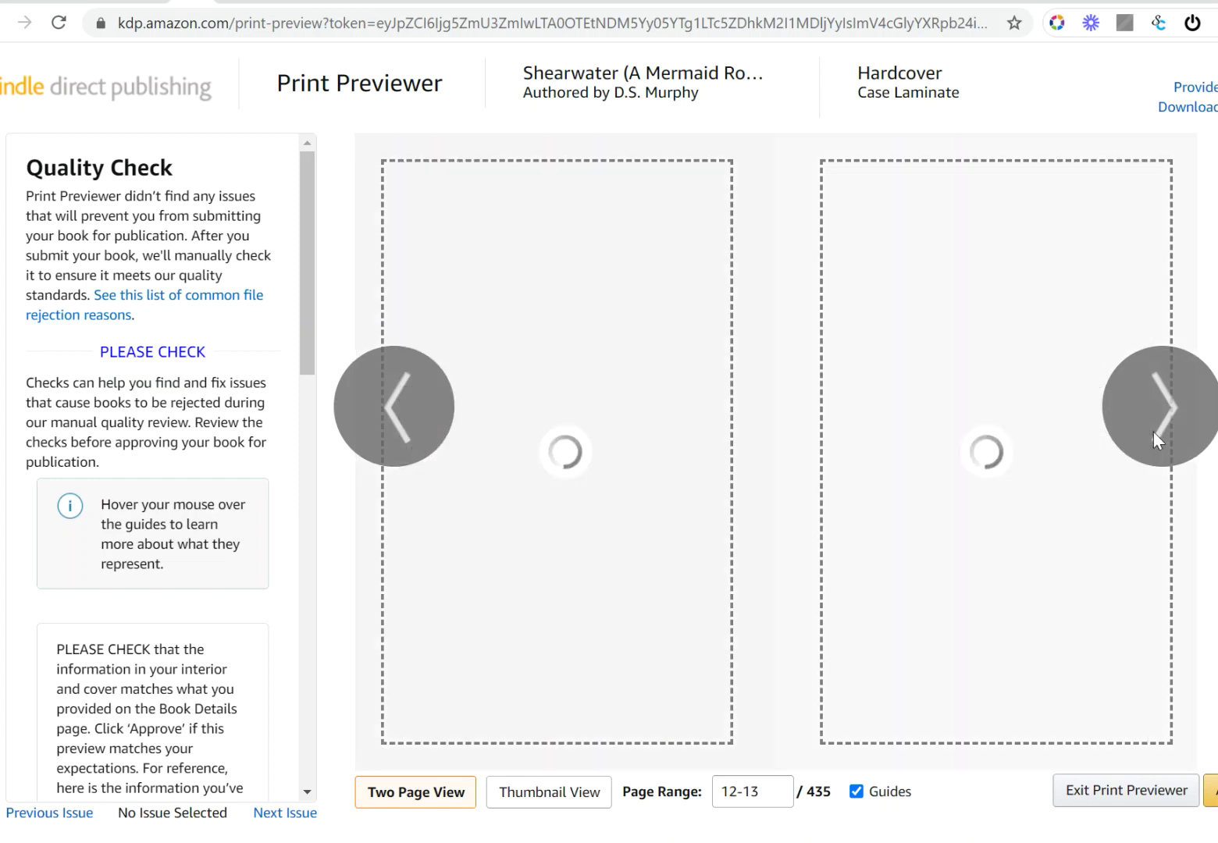
click(421, 436)
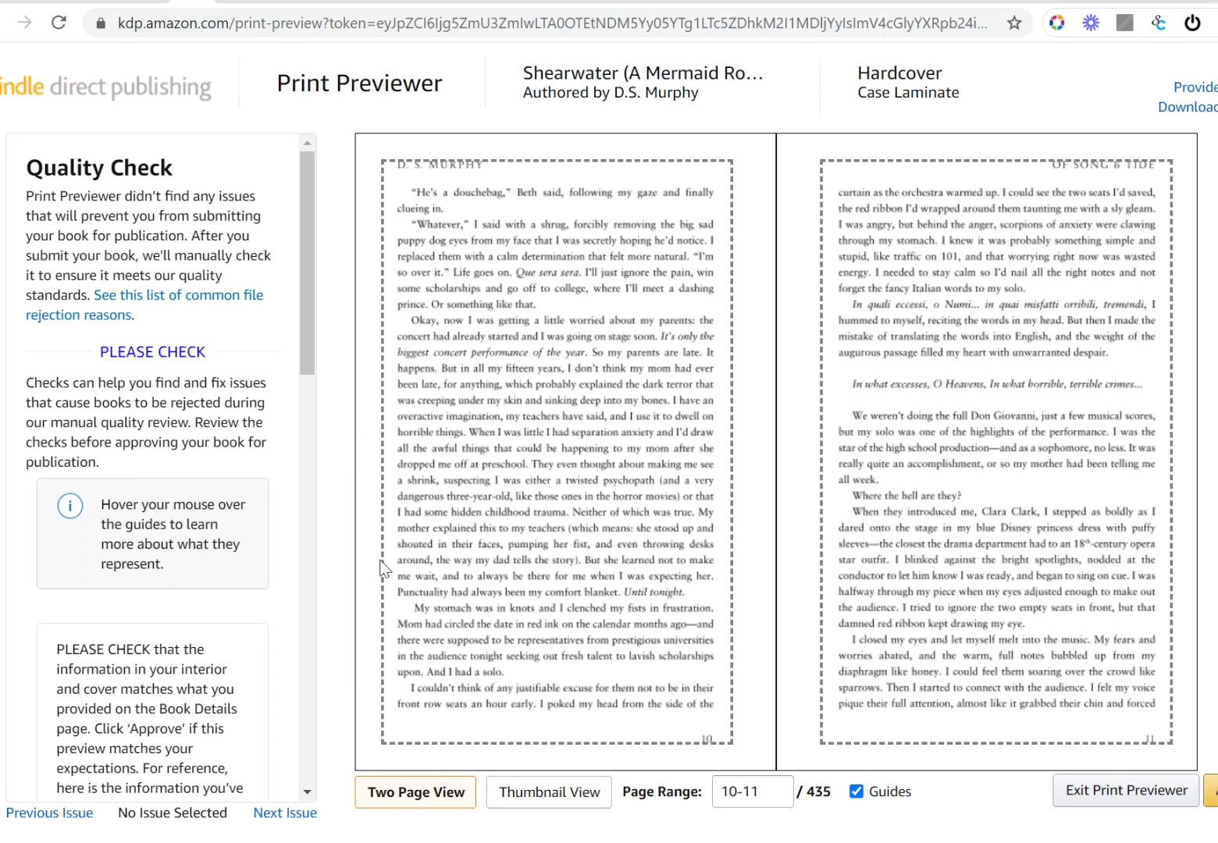
click(1136, 416)
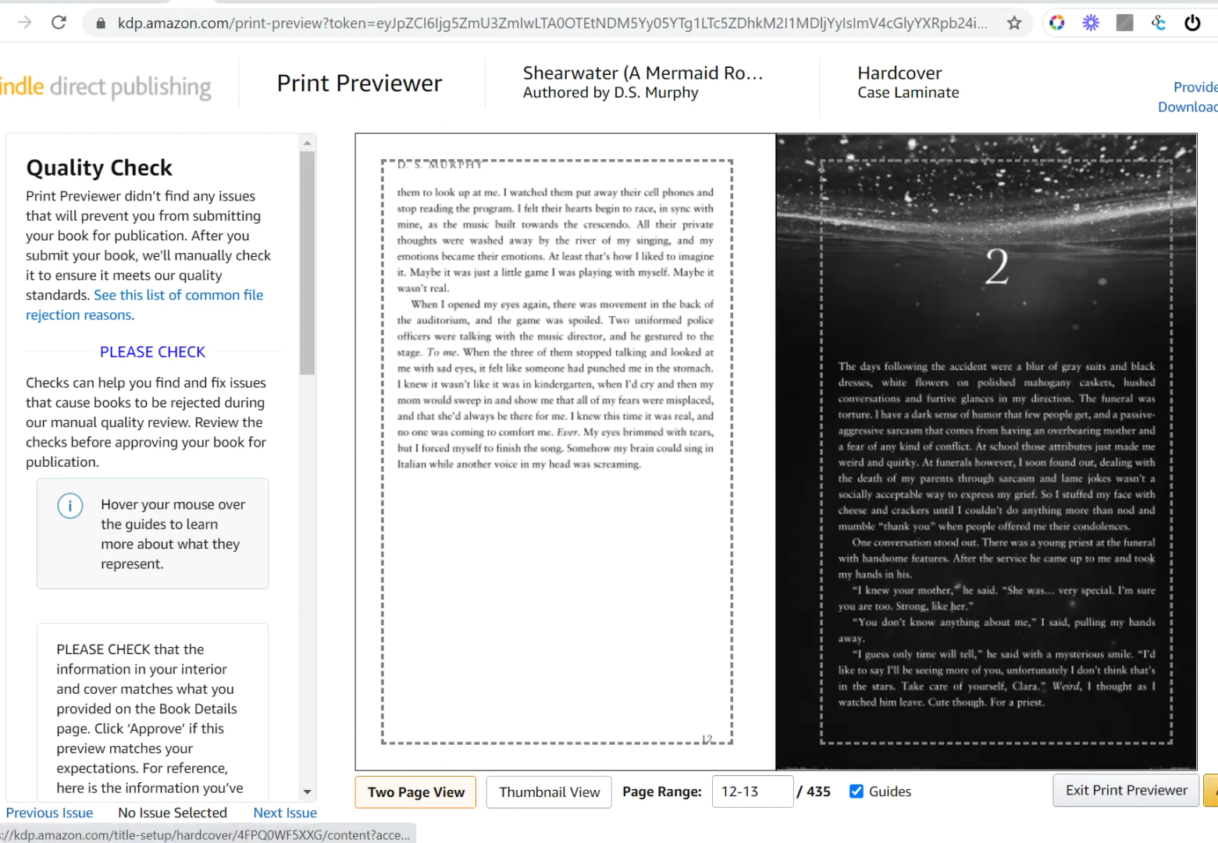
Exit the print previewer and open the Section 8 even page header for editing in the Word manuscript.
click(1122, 790)
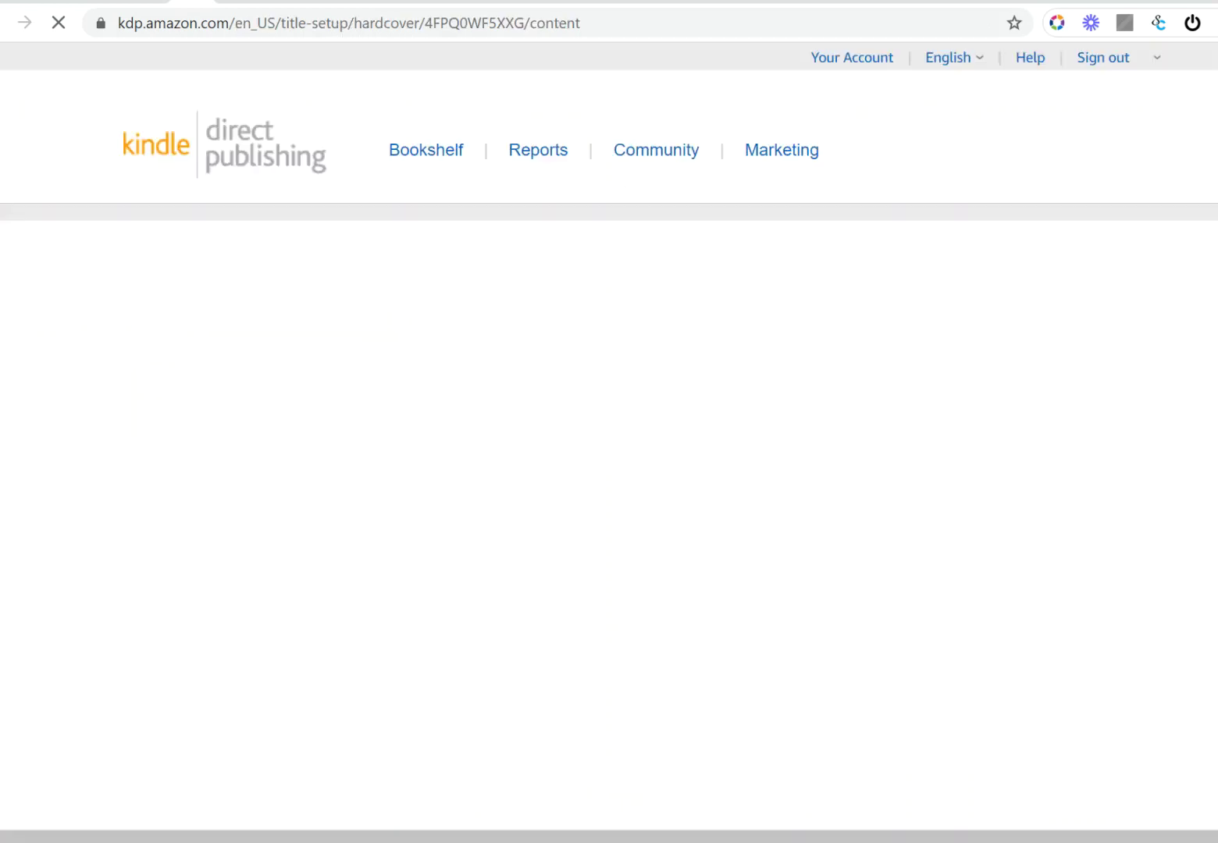
click(679, 842)
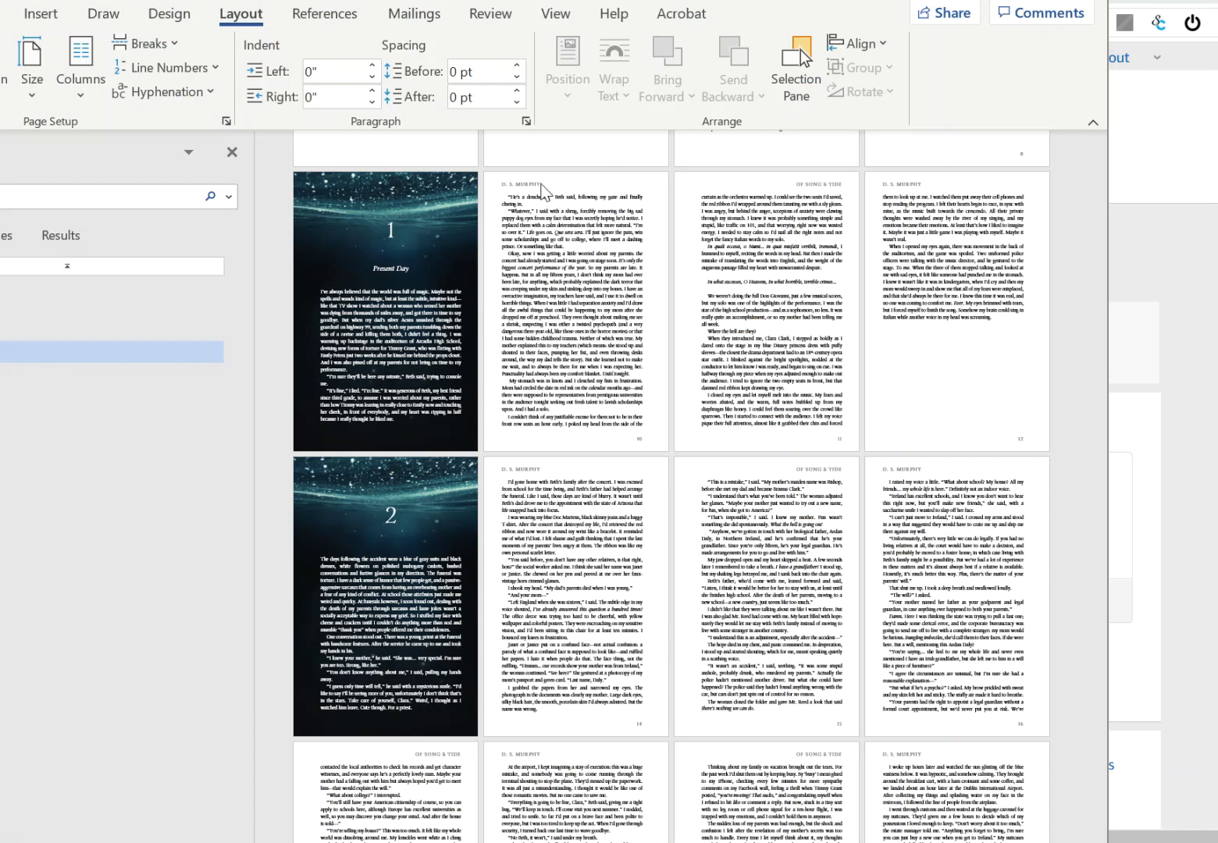
double_click(541, 183)
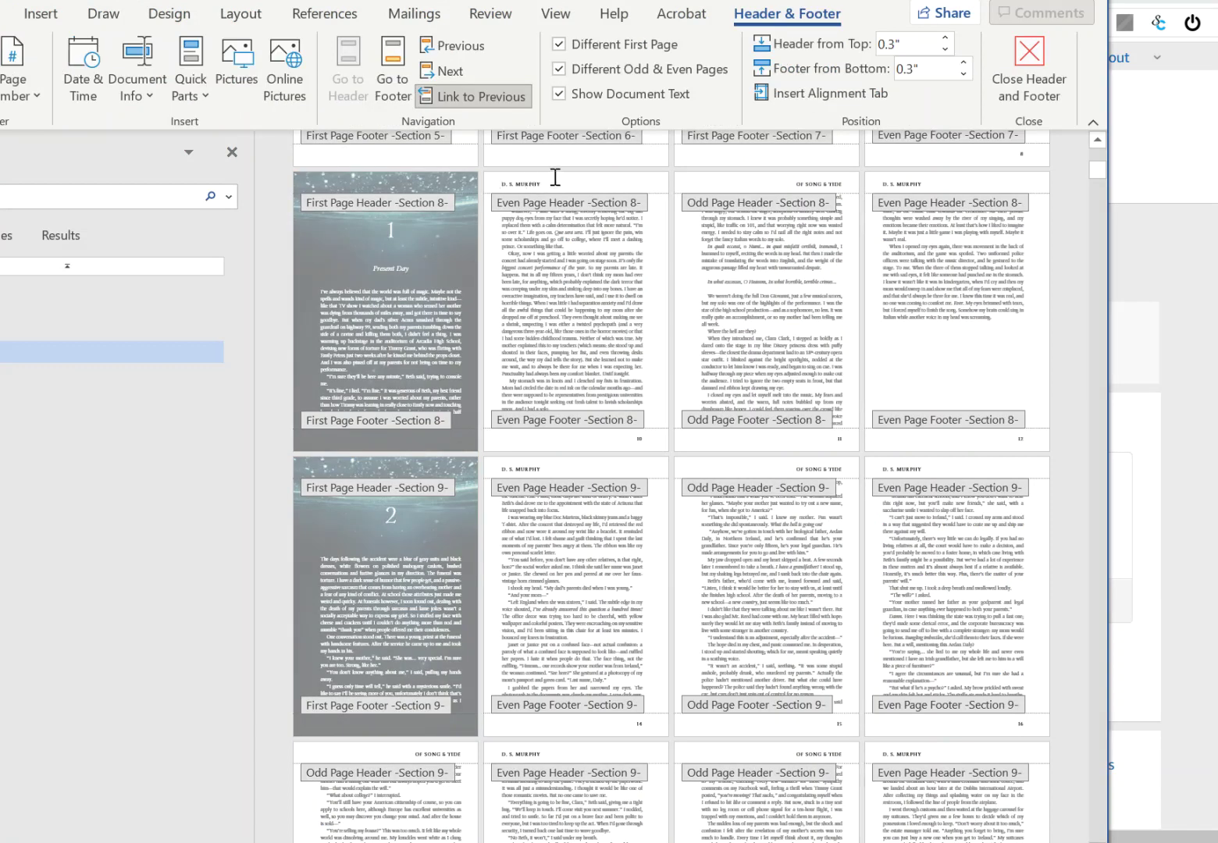
Look up the modification options of the headers1 style for the running header, and leave them without changes.
click(2, 14)
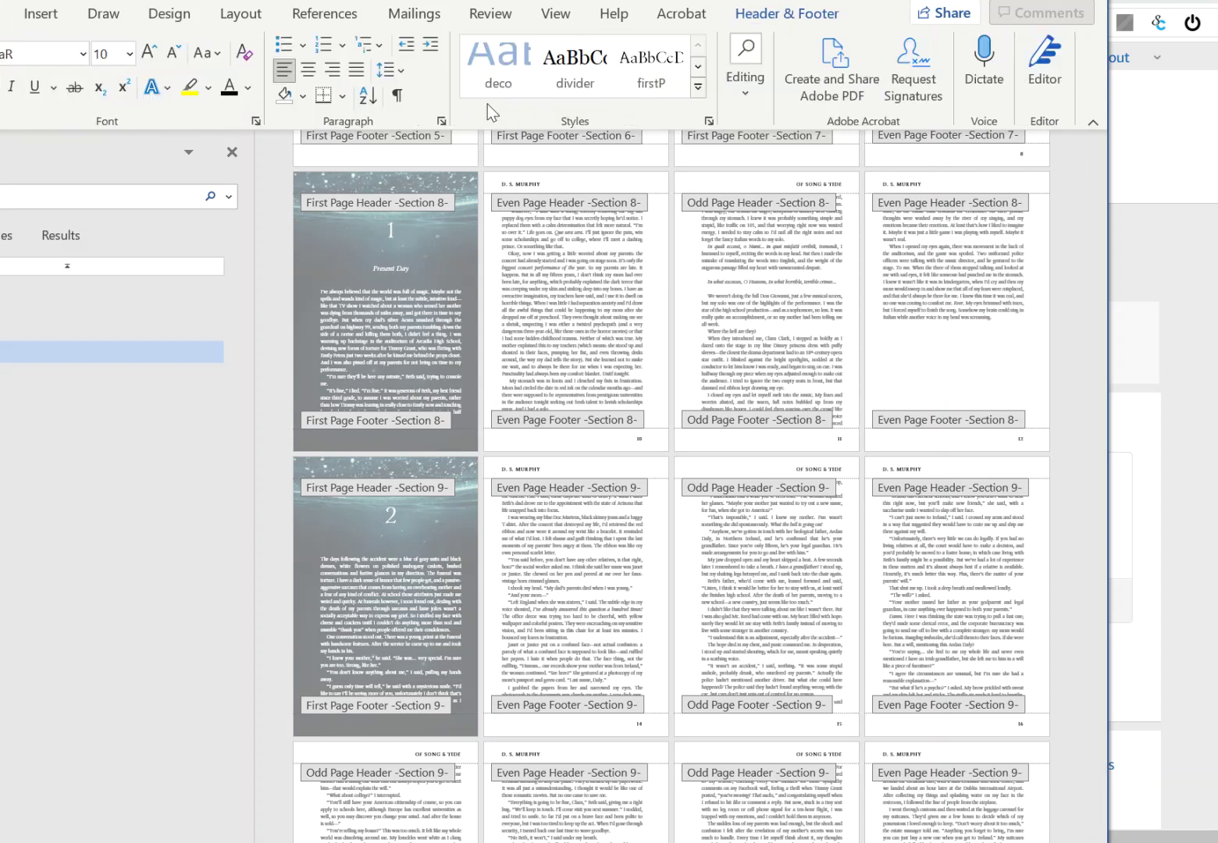
right_click(526, 184)
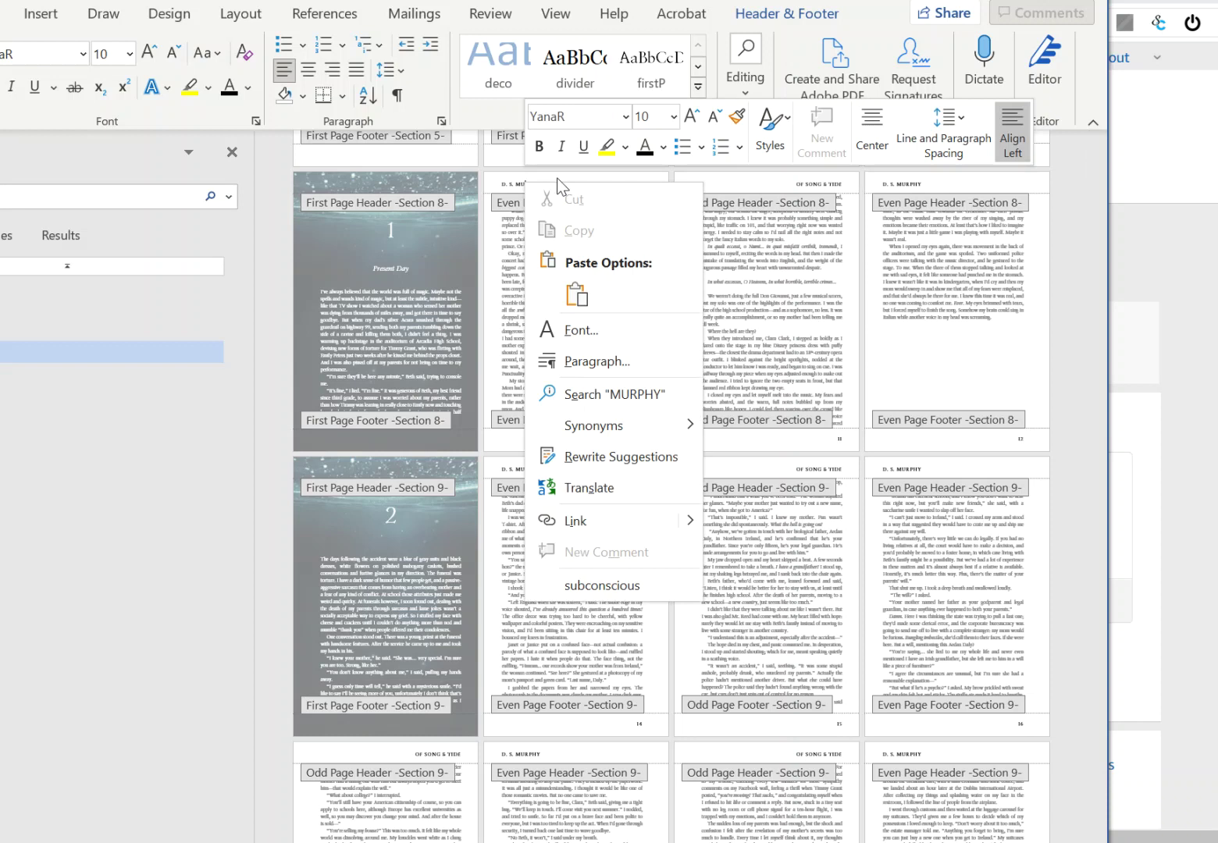
click(707, 87)
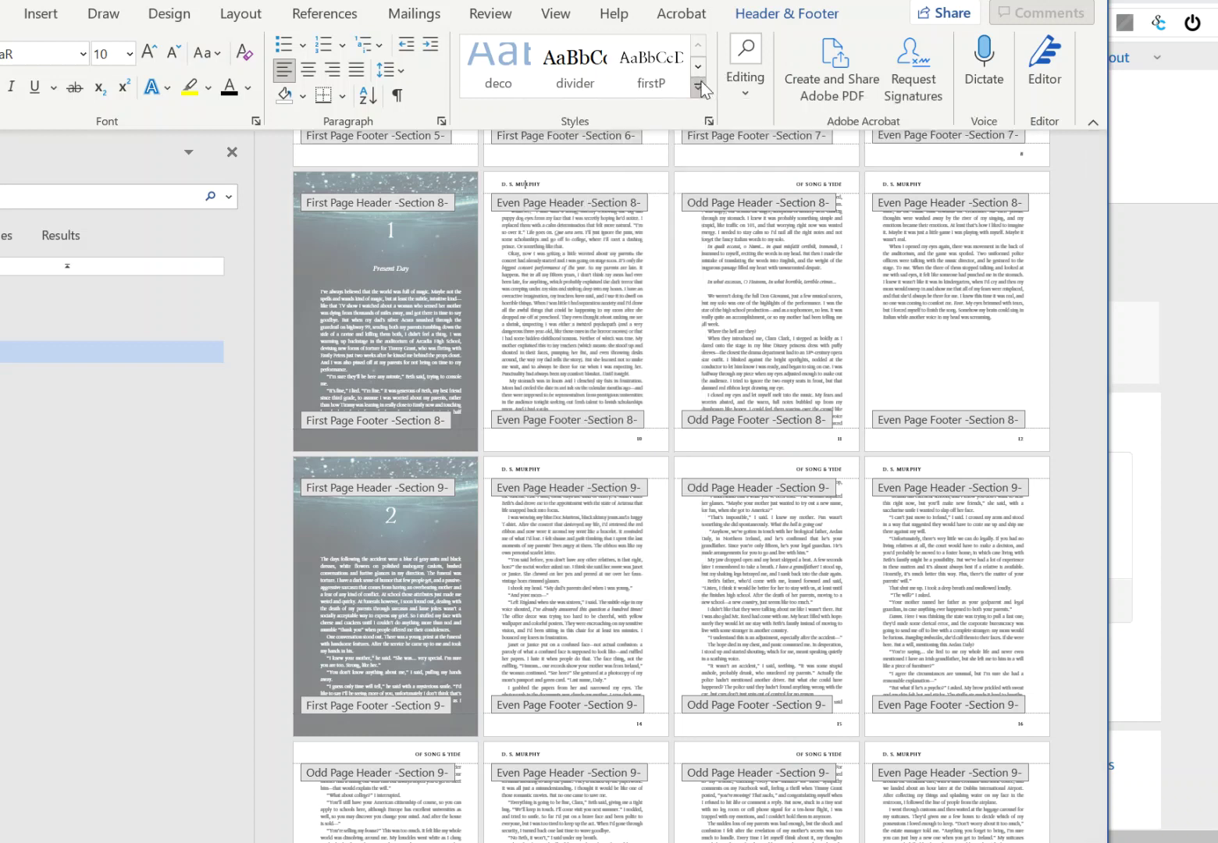
click(698, 86)
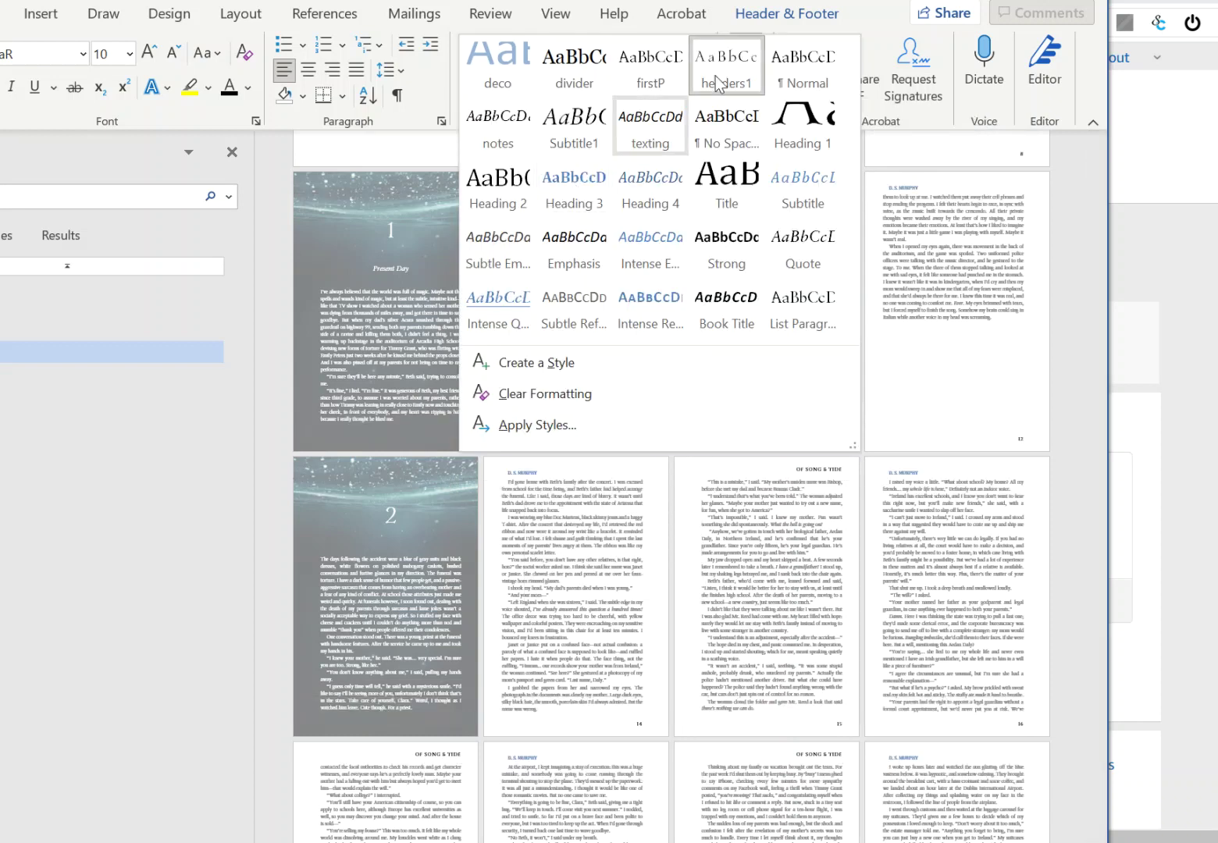
right_click(727, 68)
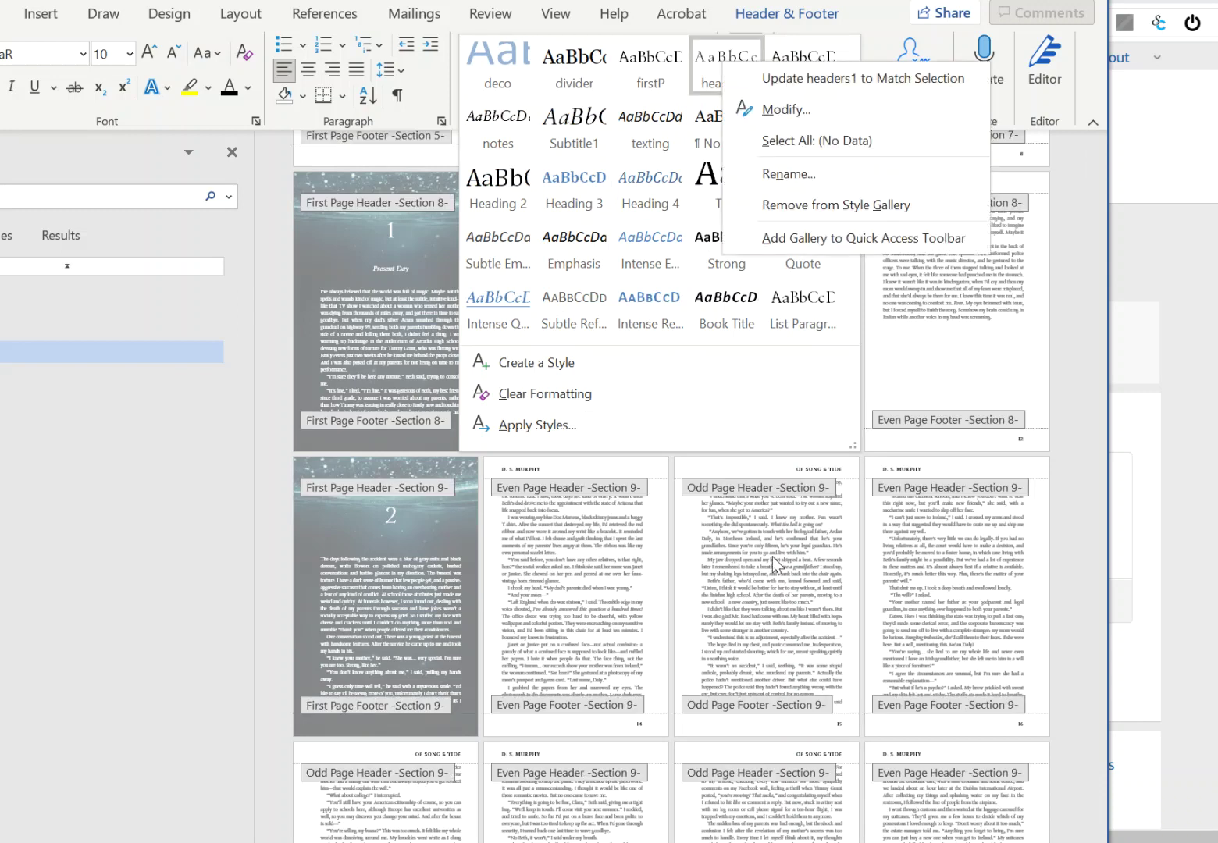
click(778, 582)
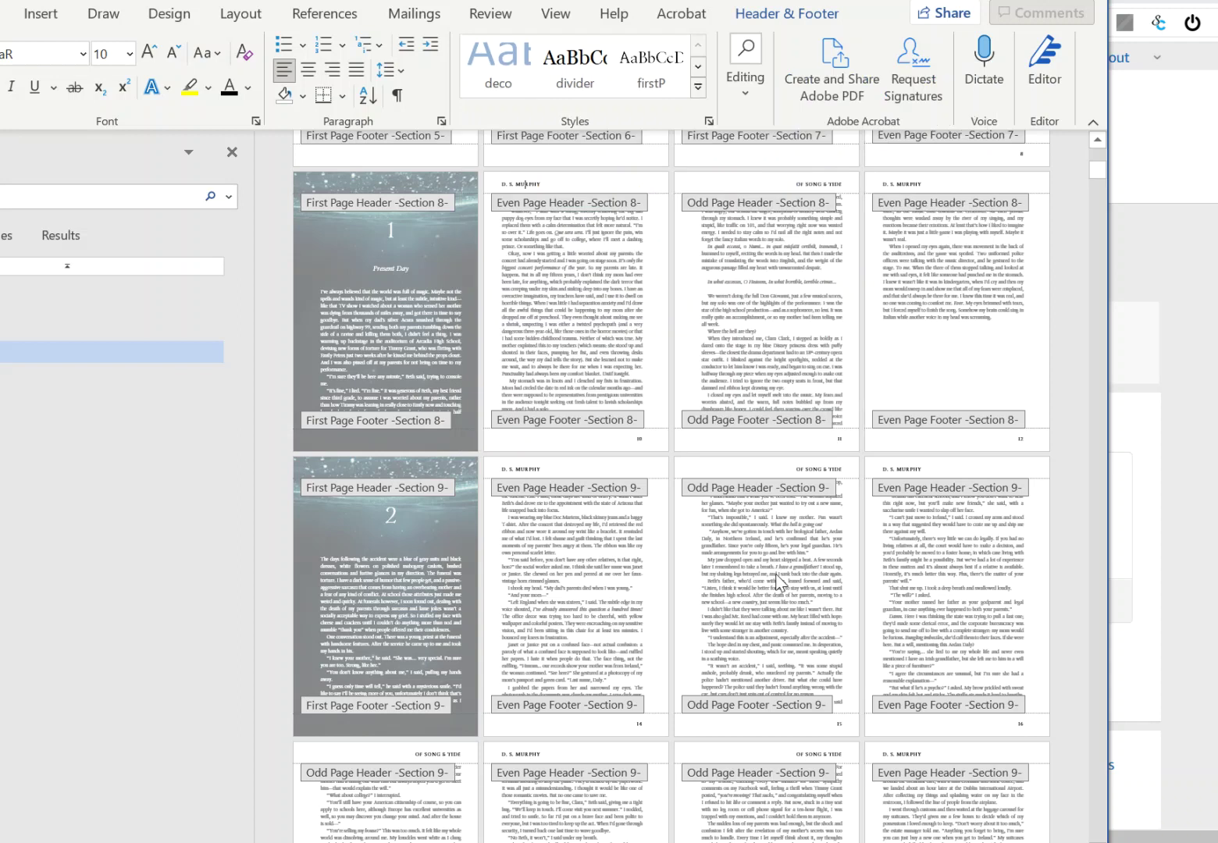
Left-align the page number in the Section 8 even page footer, and check the page numbers around chapters 18 and 19.
click(638, 438)
drag(633, 438, 655, 439)
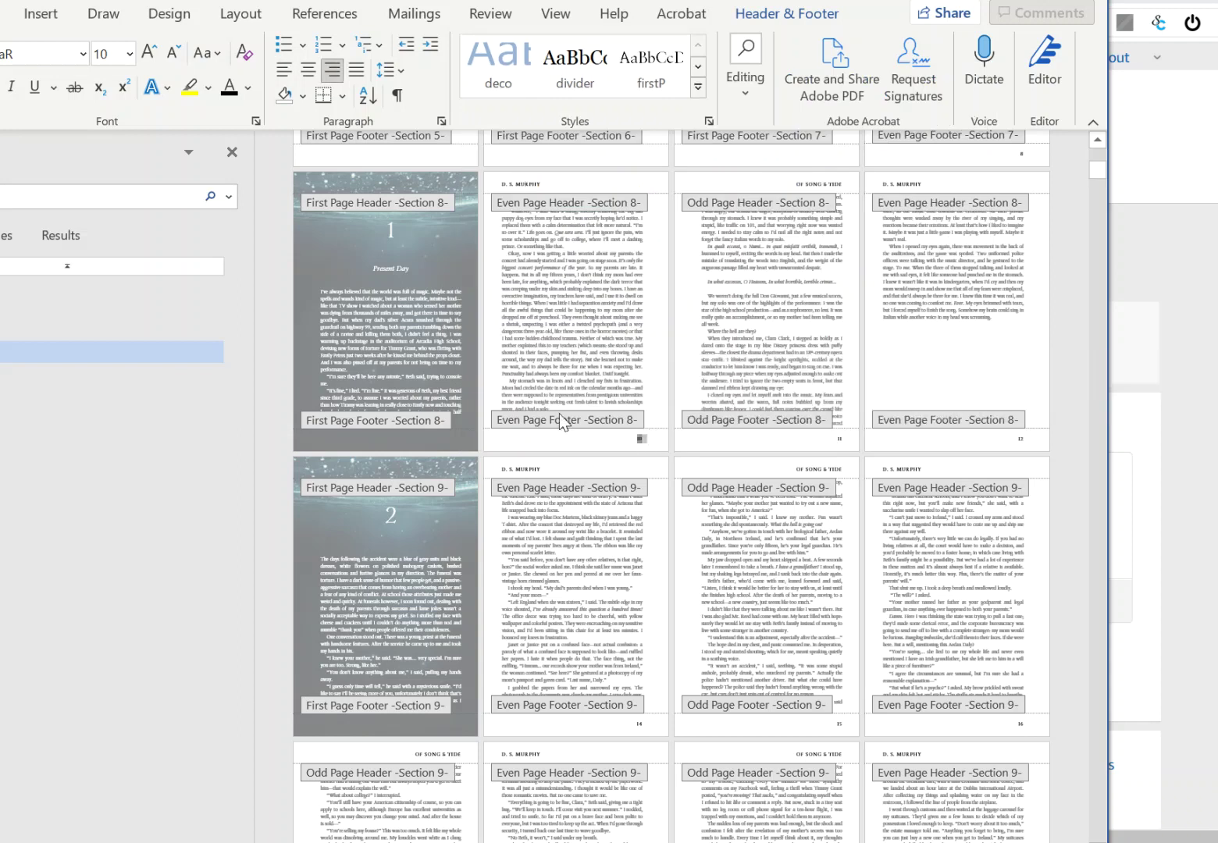
key(ctrl+l)
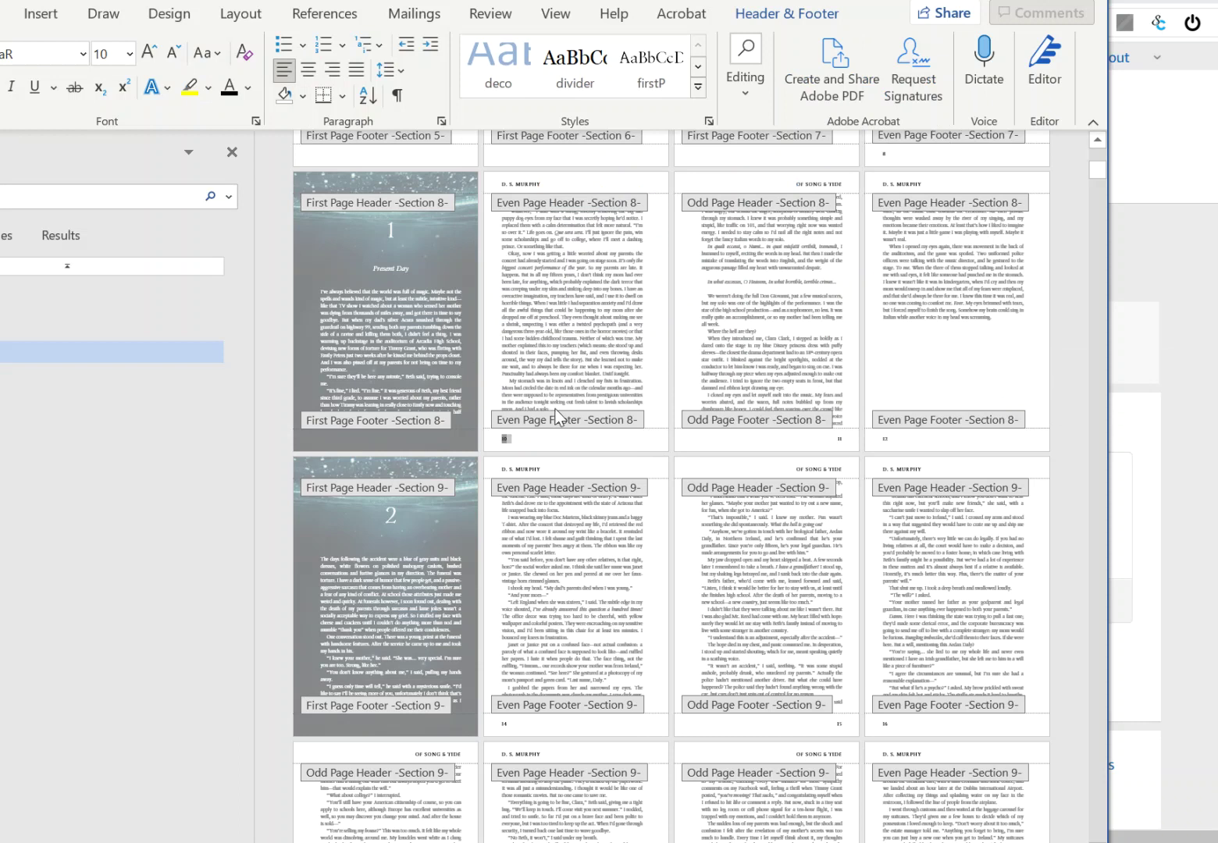
double_click(546, 332)
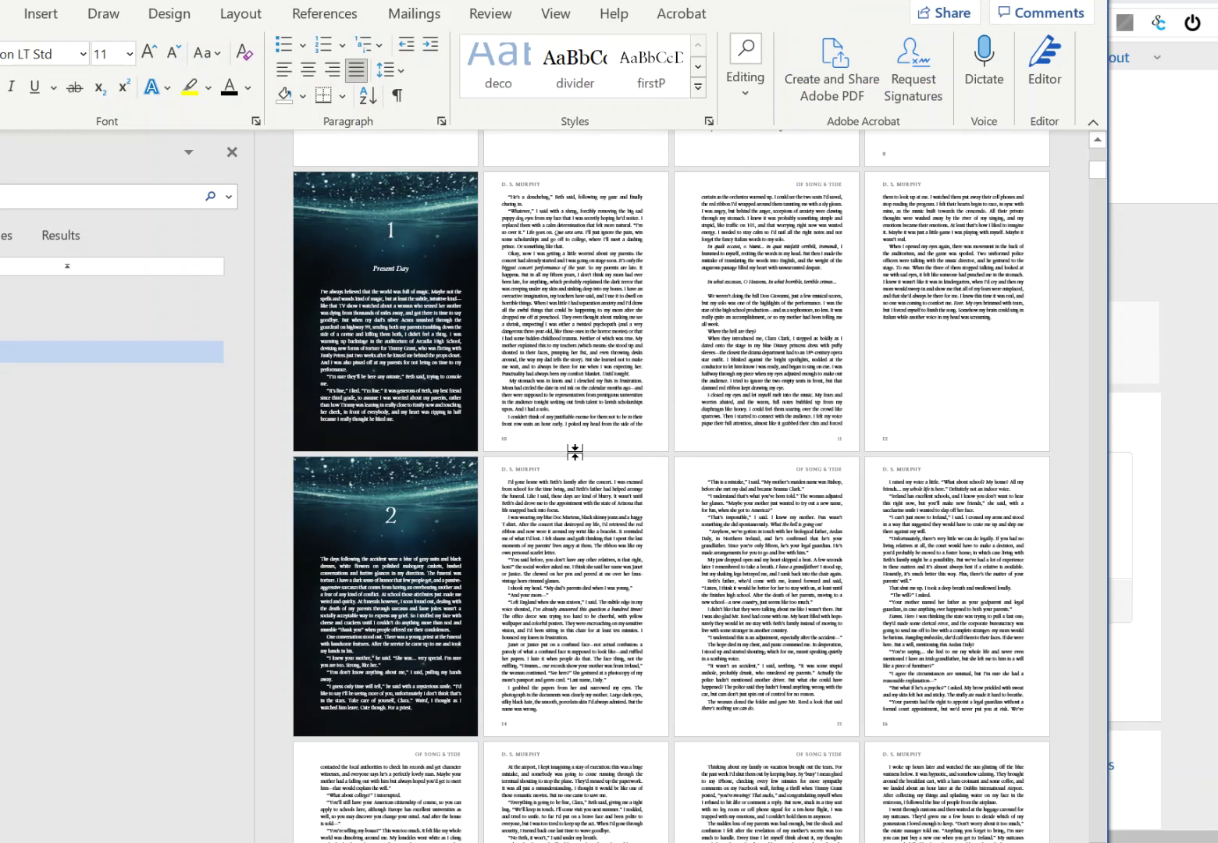
scroll(598, 472, down, 3)
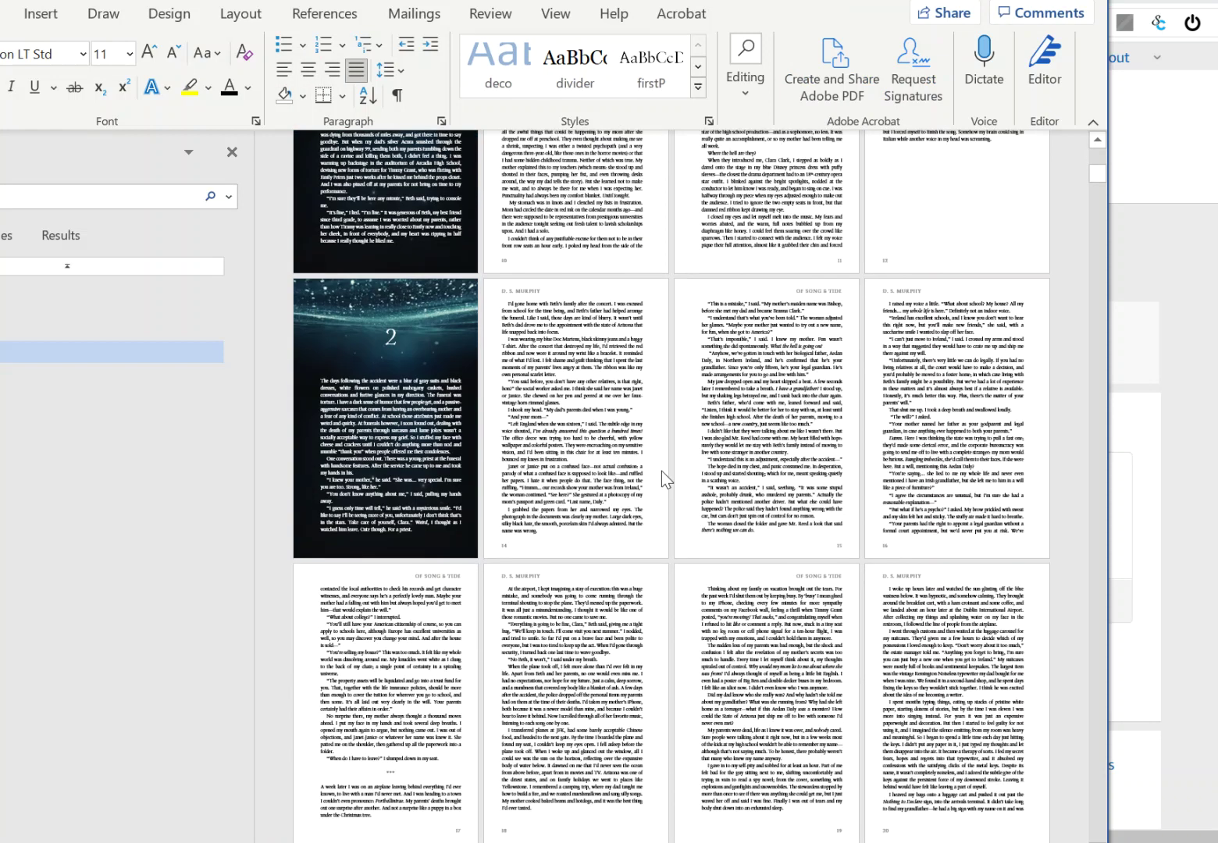
click(15, 725)
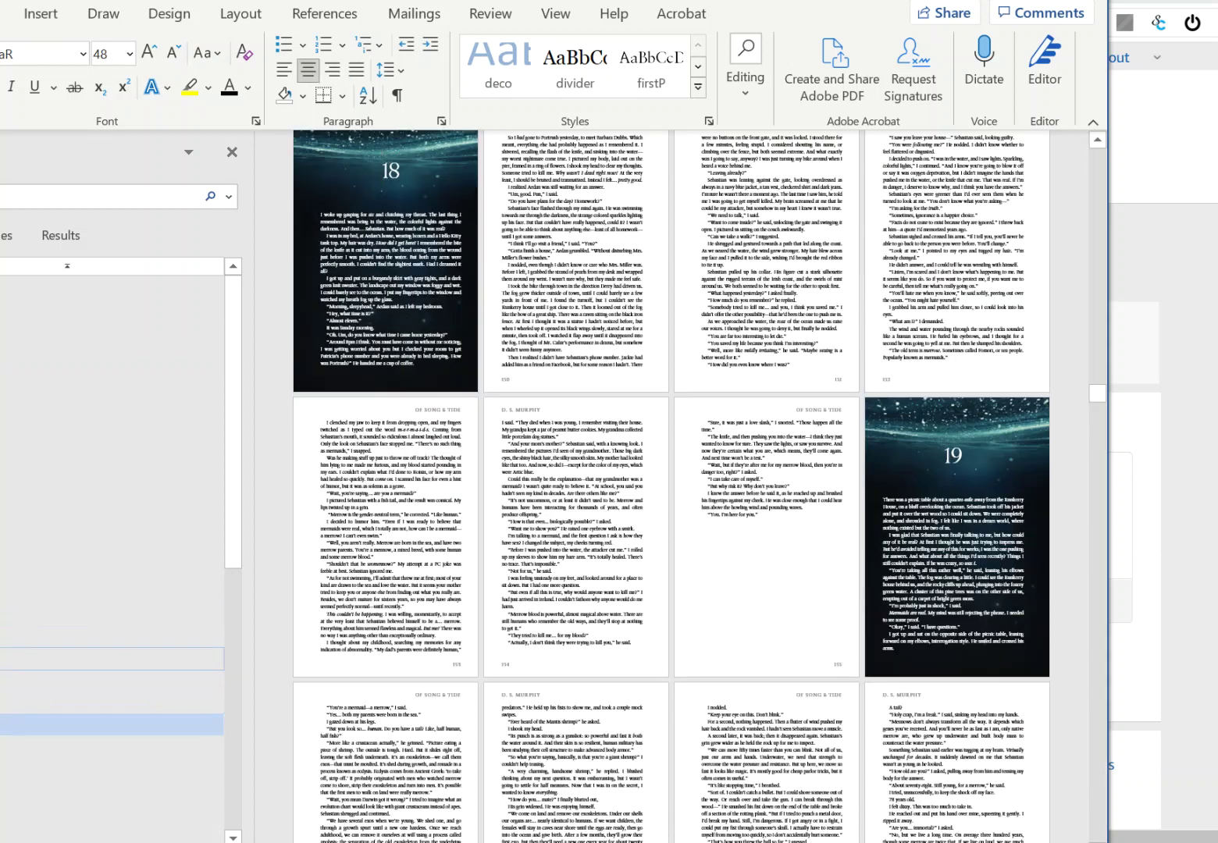
Look up the paper size and margin settings of the chapter 18 section in Page Setup, and leave them without changes.
drag(0, 662, 0, 663)
scroll(726, 174, up, 2)
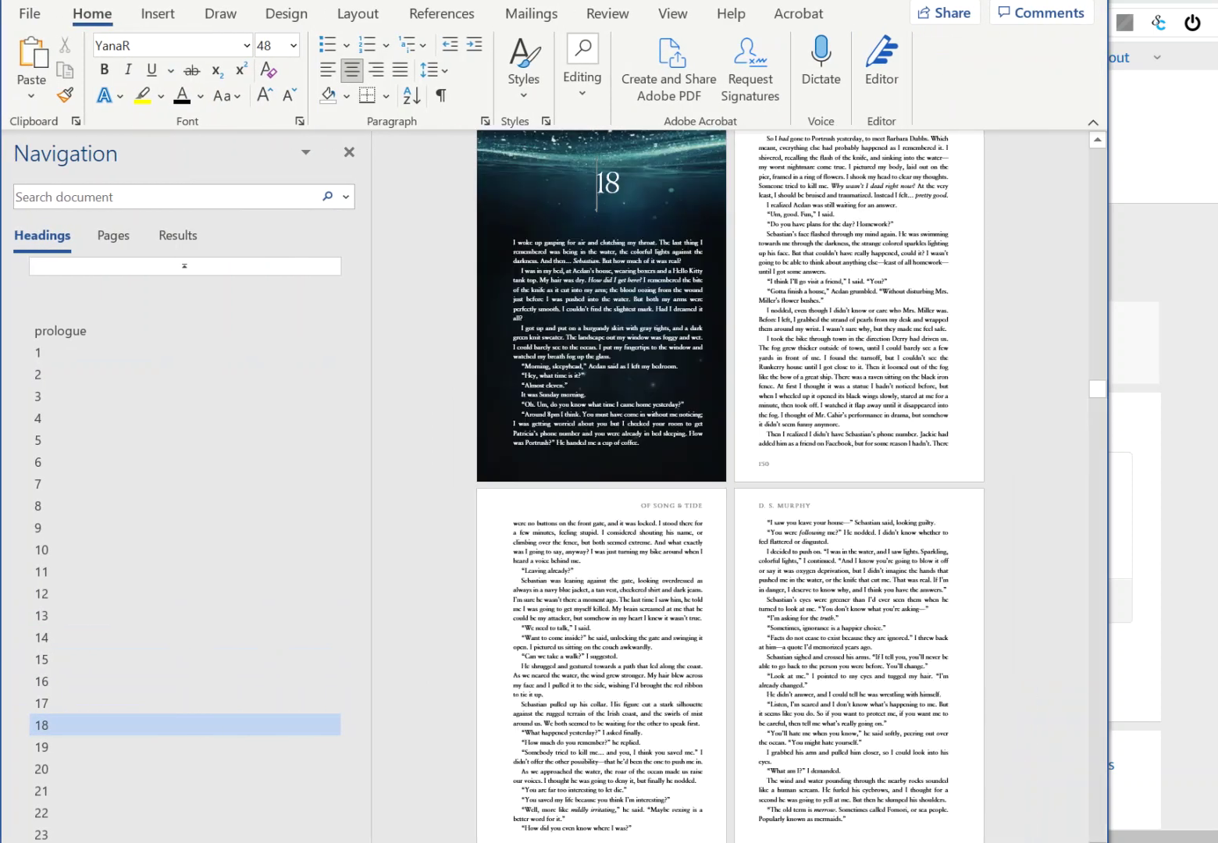
scroll(1015, 537, up, 6)
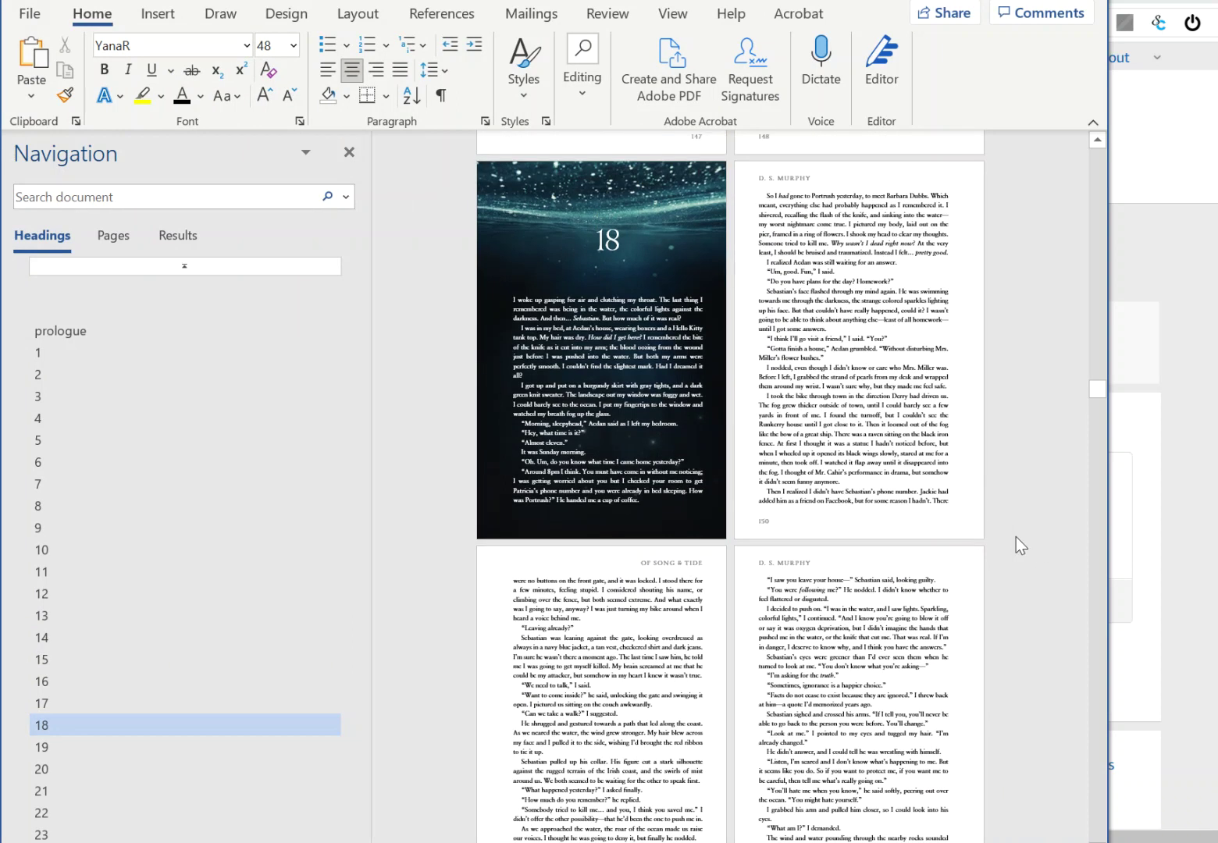
scroll(996, 529, up, 2)
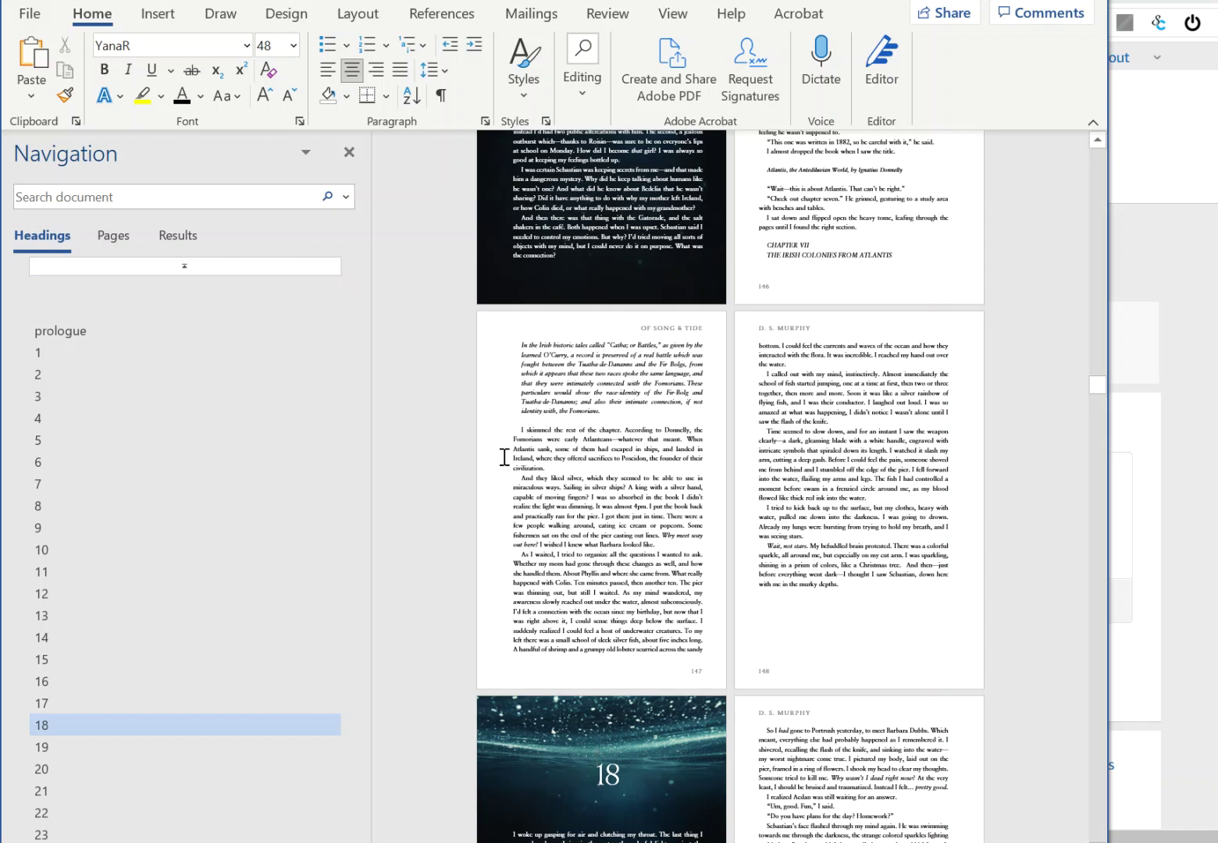
click(357, 13)
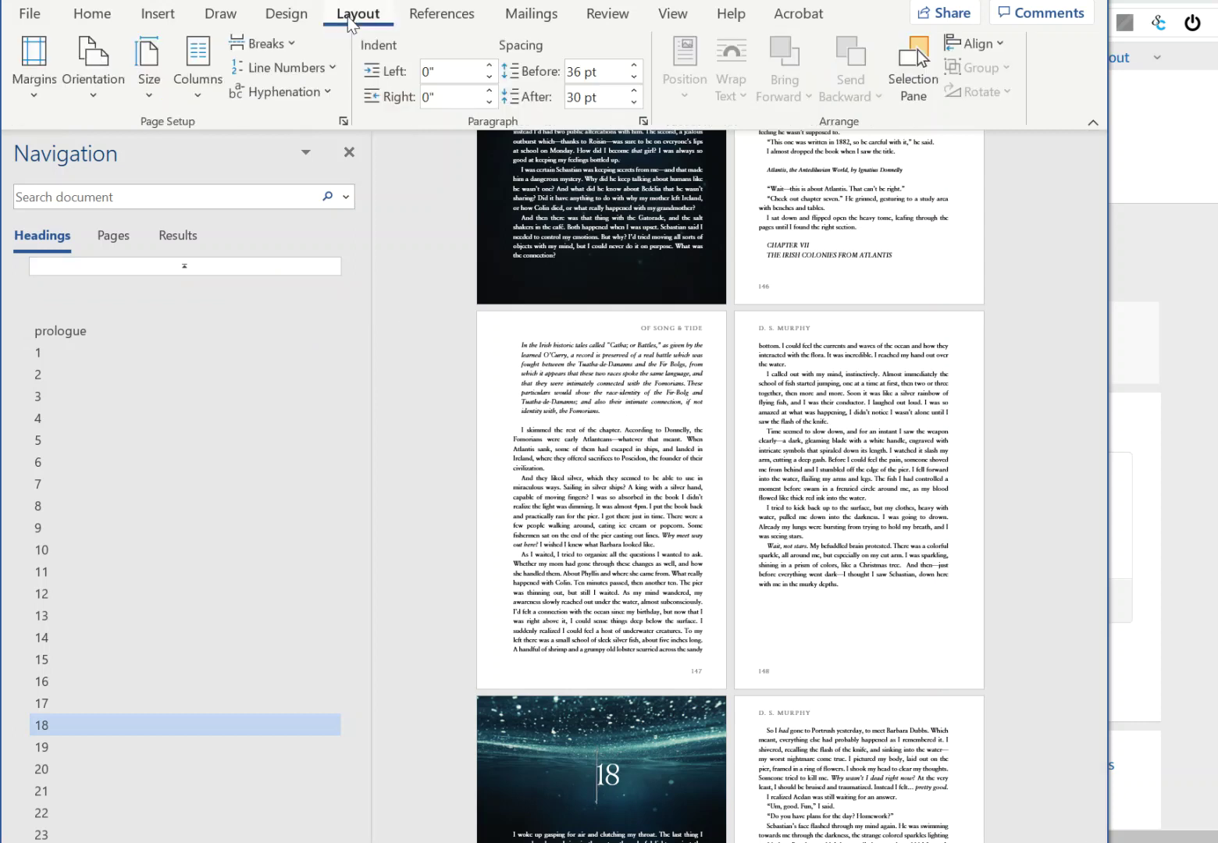
click(157, 97)
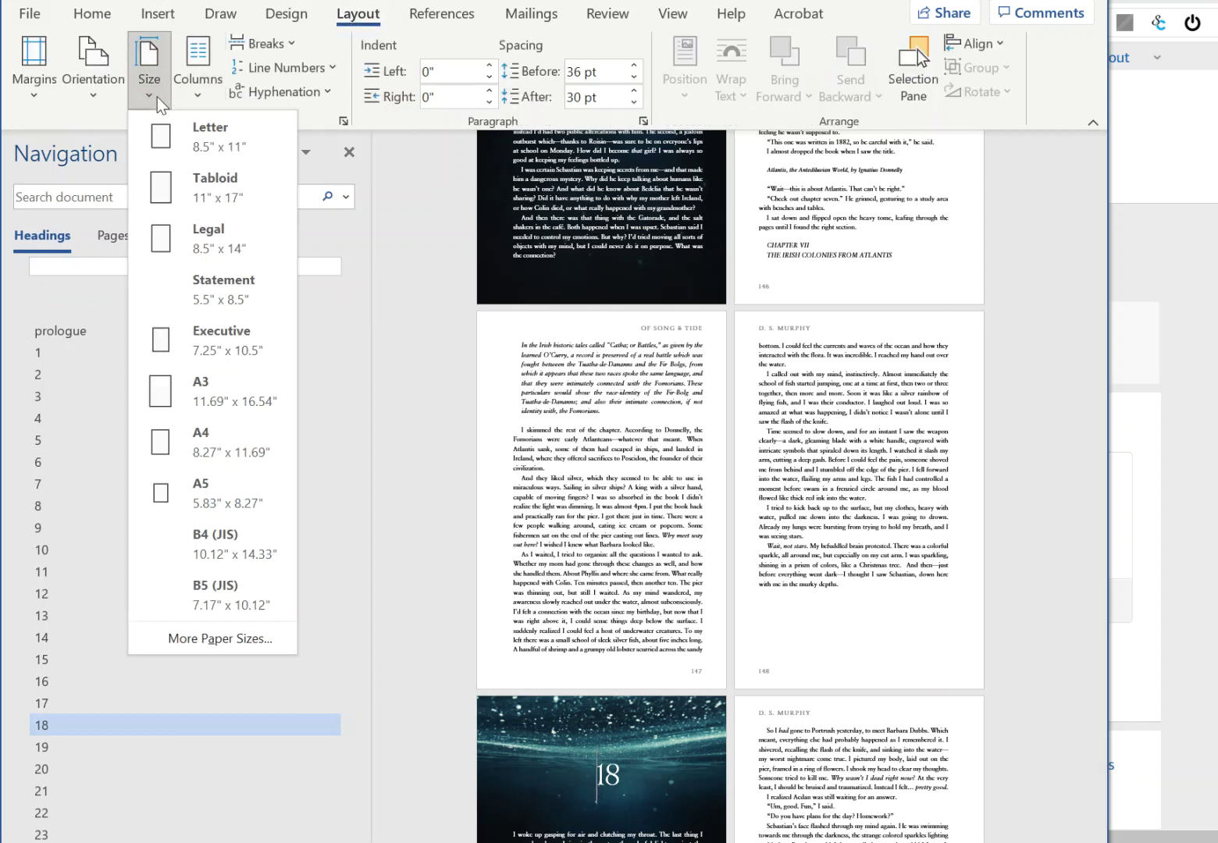
click(215, 640)
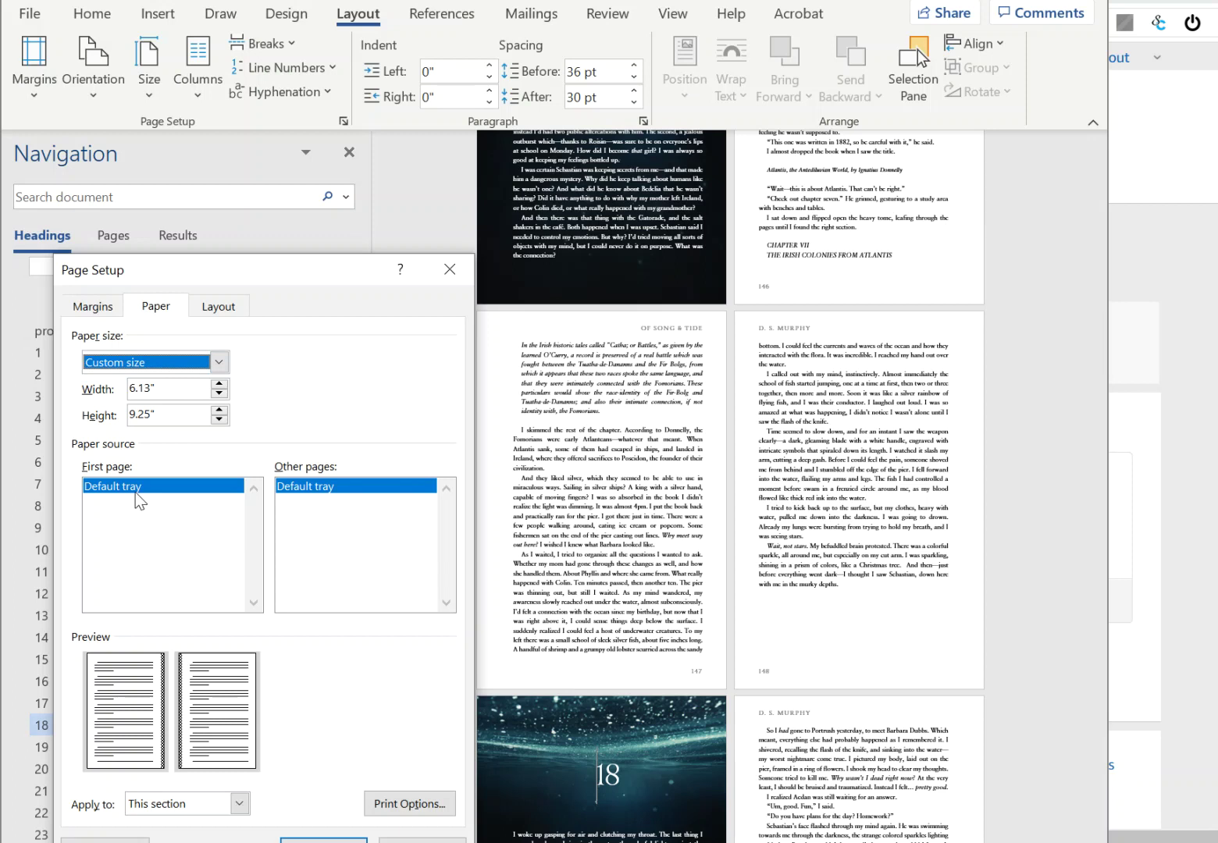
click(97, 305)
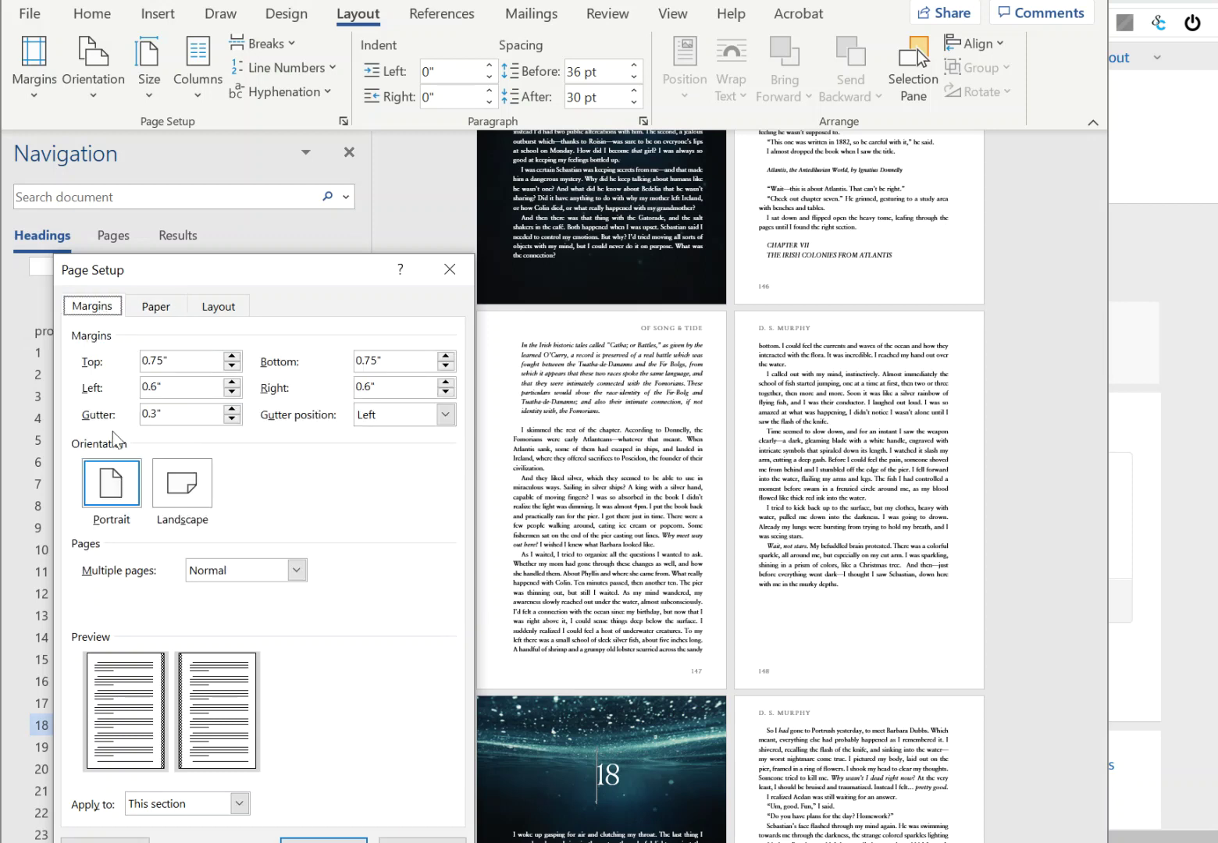
click(450, 269)
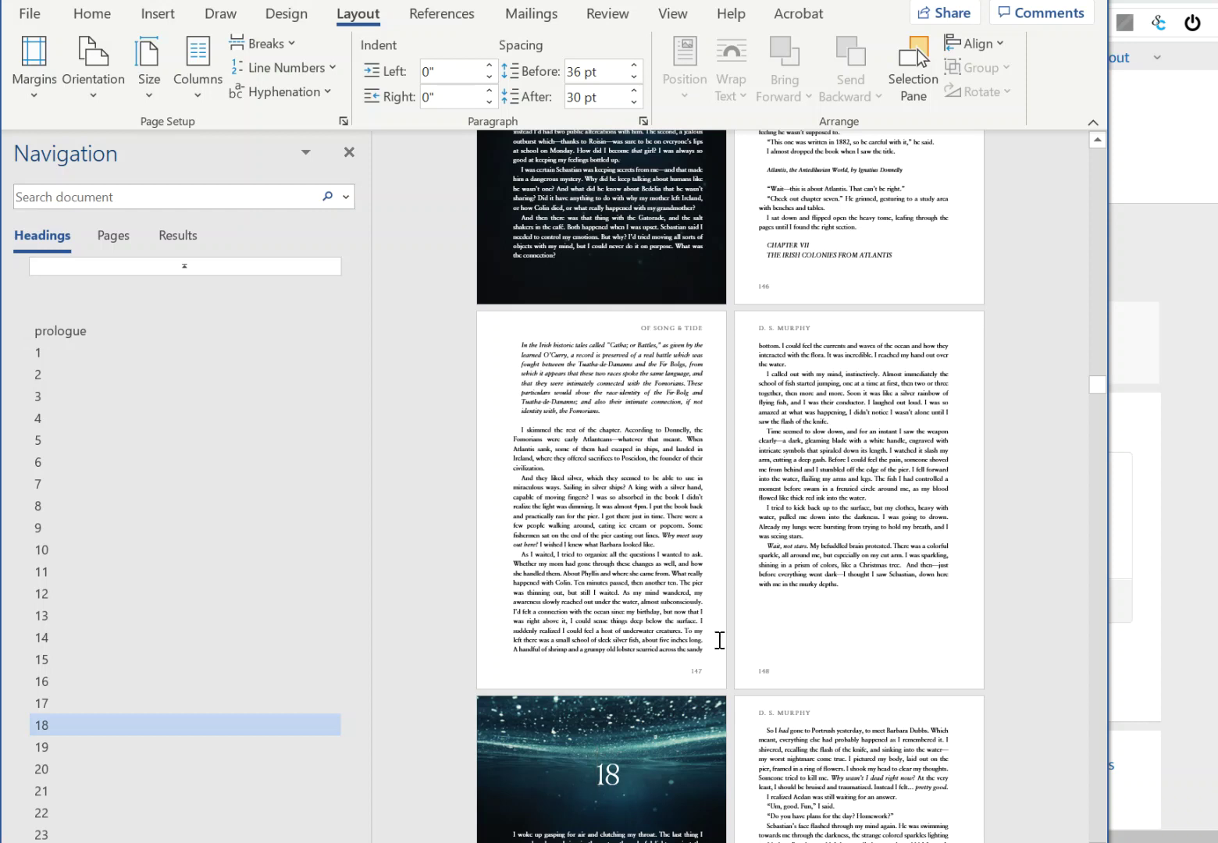
Center the biography paragraph on the About the Author page at the end of the manuscript.
scroll(800, 480, down, 3)
scroll(803, 529, down, 20)
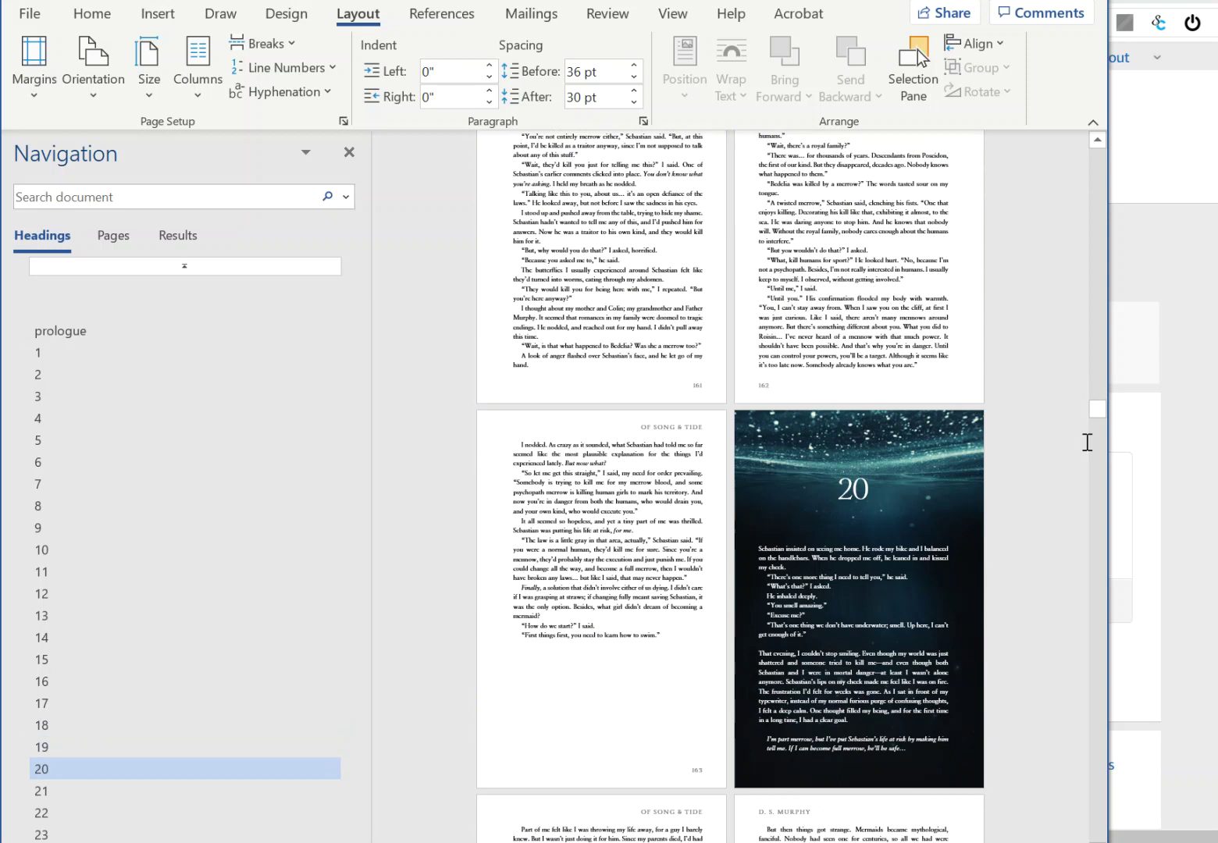
drag(1097, 416, 1107, 763)
drag(1106, 774, 1104, 842)
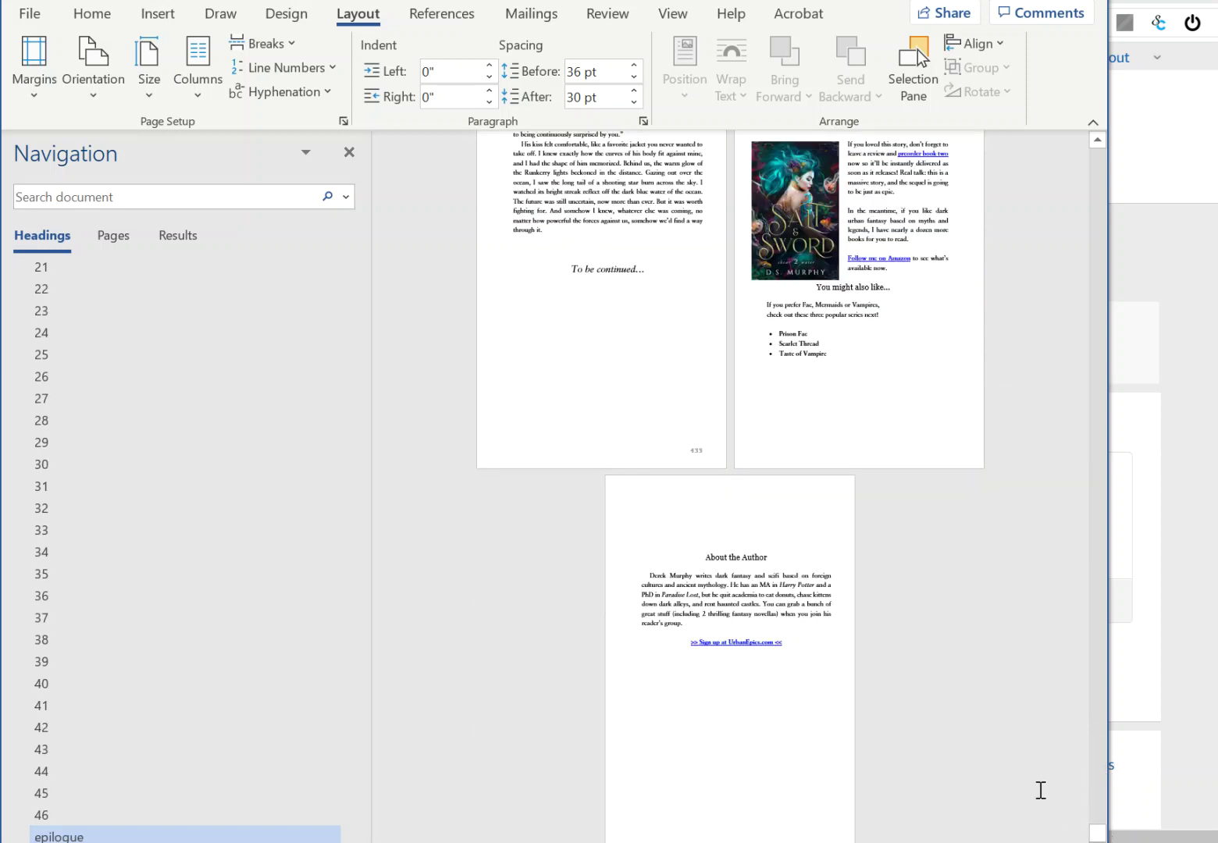
scroll(878, 586, up, 1)
click(704, 660)
drag(625, 660, 626, 613)
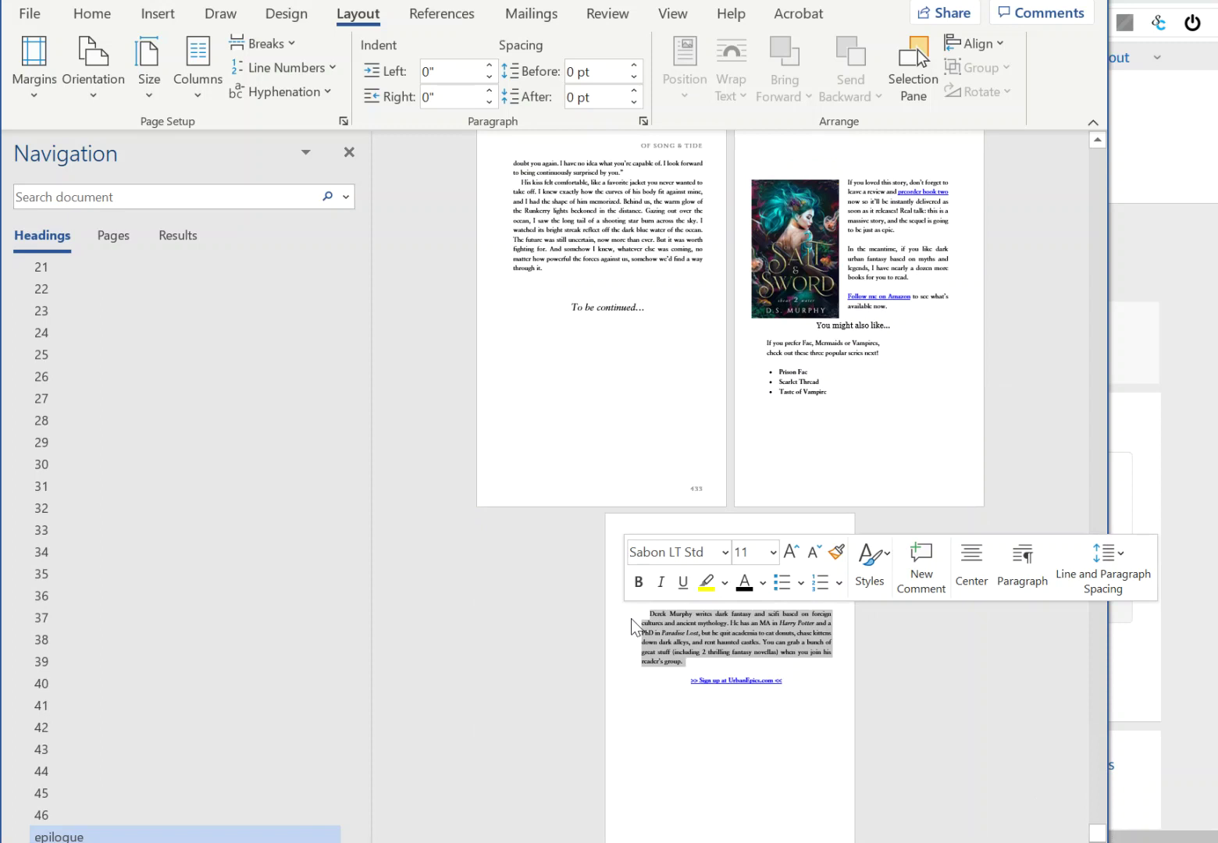
scroll(780, 474, up, 1)
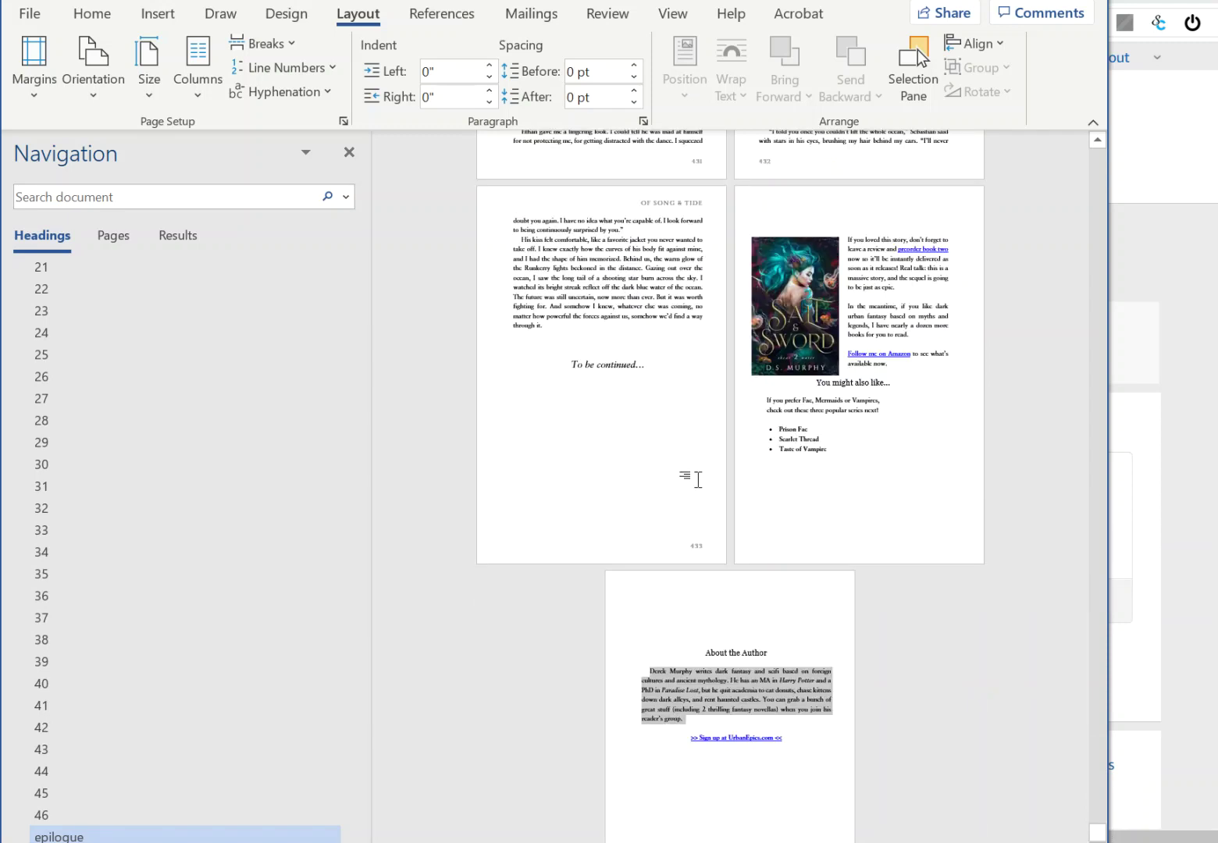
click(94, 14)
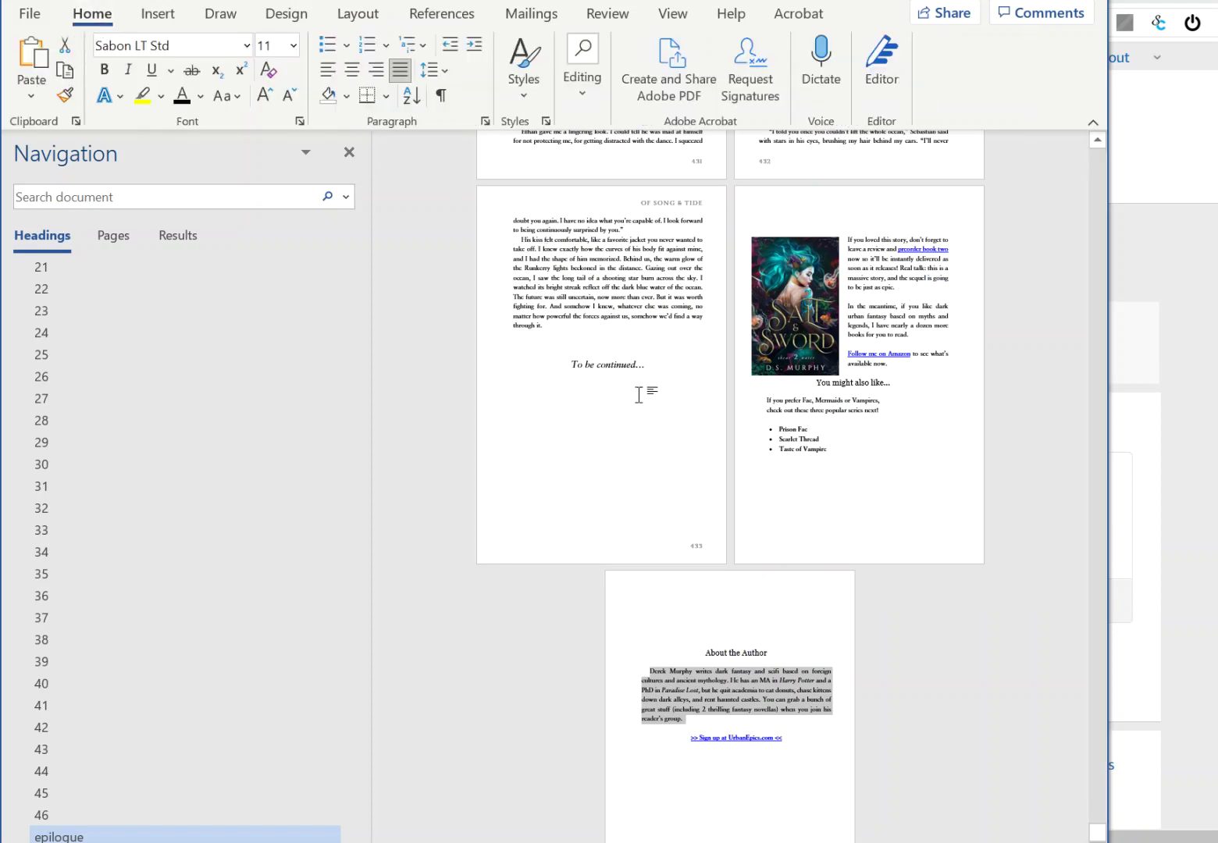
click(351, 70)
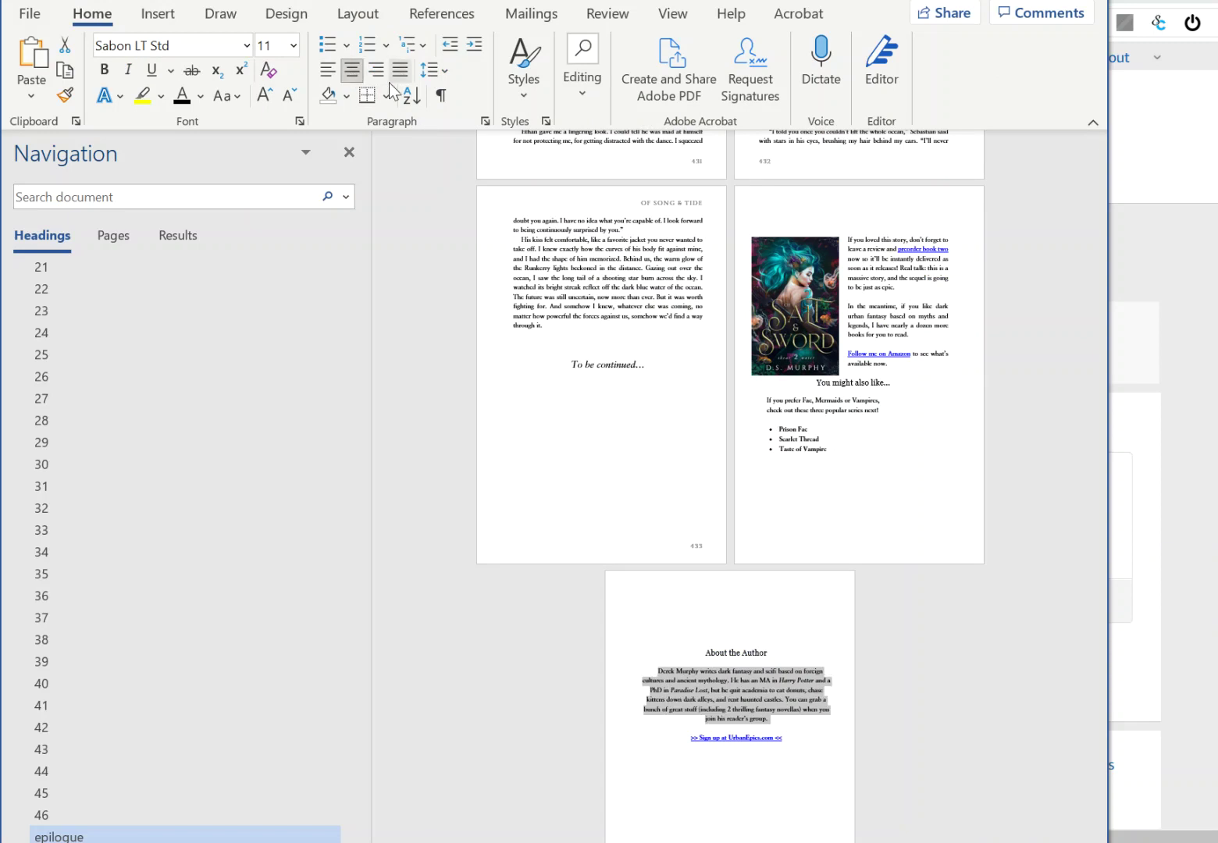
Set the first-line indent of the author biography paragraph to 0".
click(431, 71)
click(513, 278)
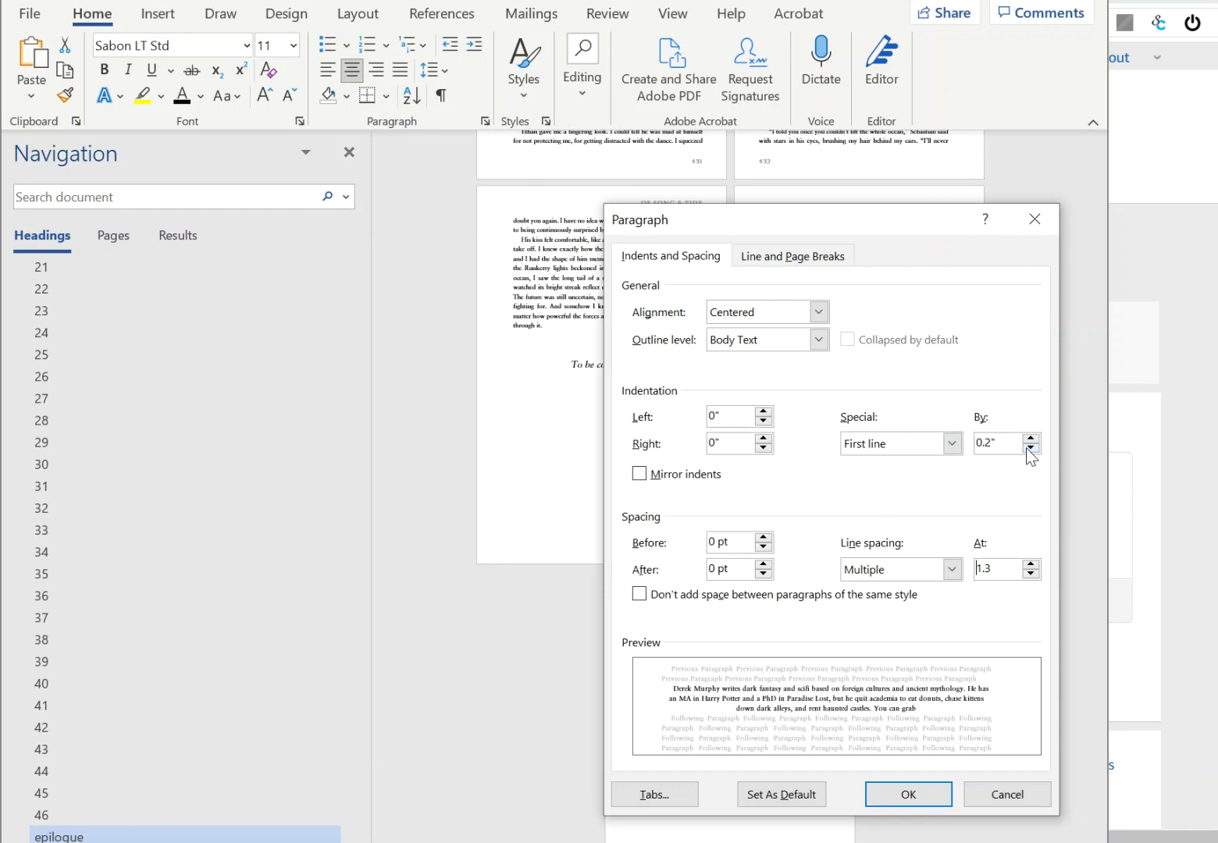
drag(862, 224, 392, 206)
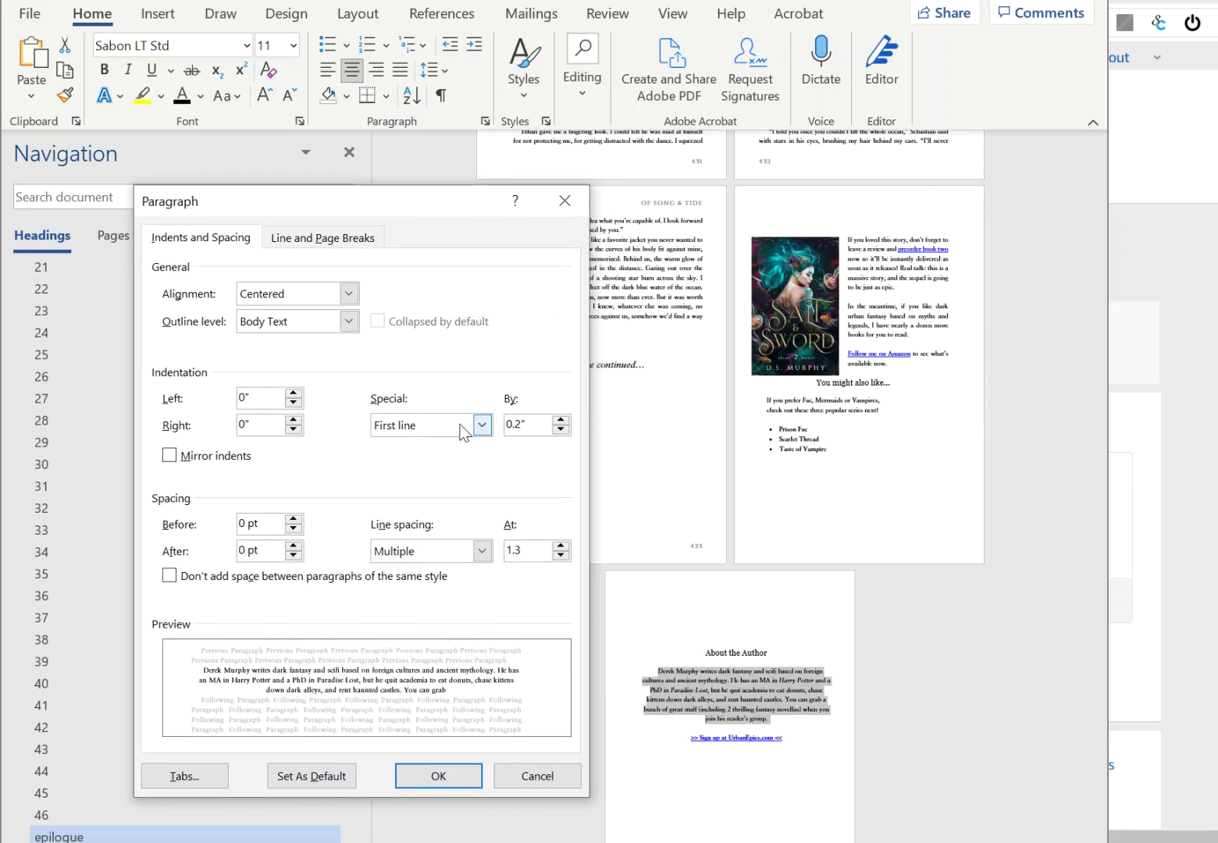
click(560, 429)
click(561, 430)
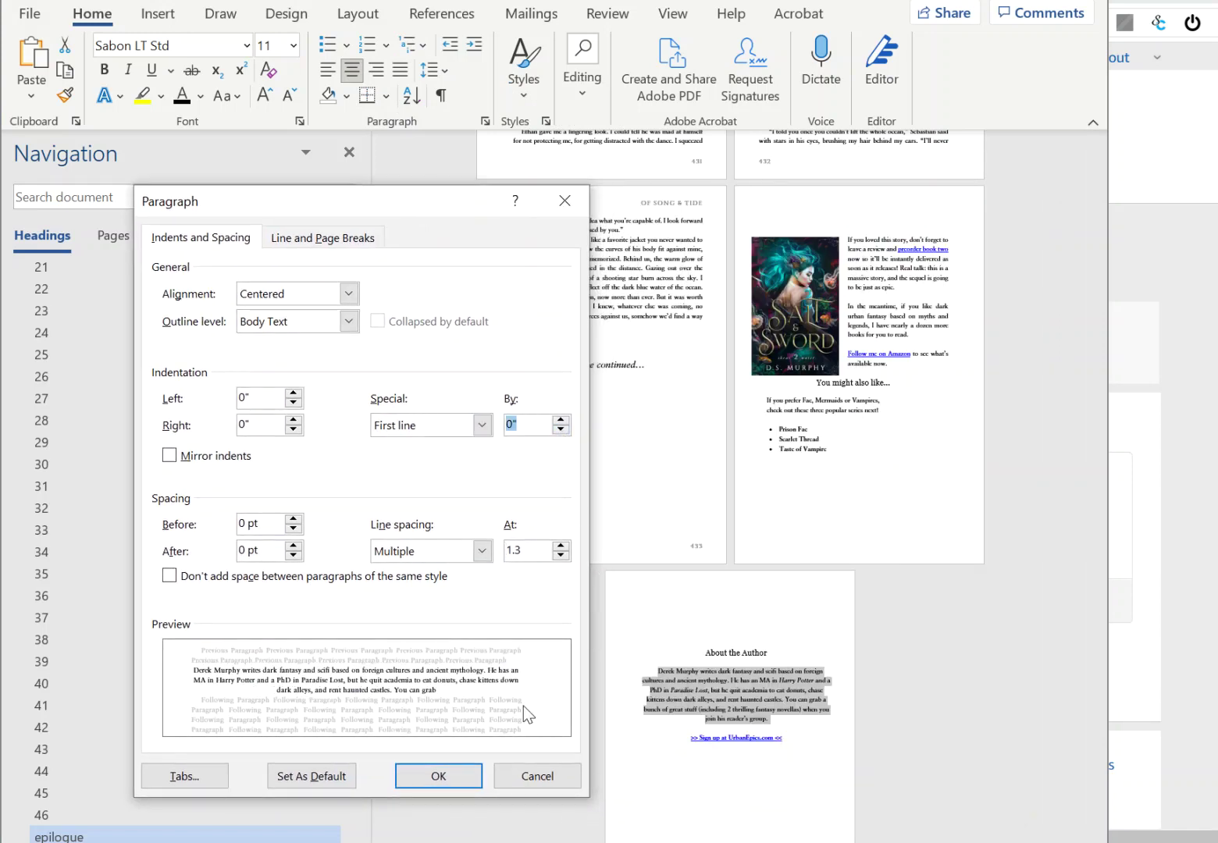
click(461, 775)
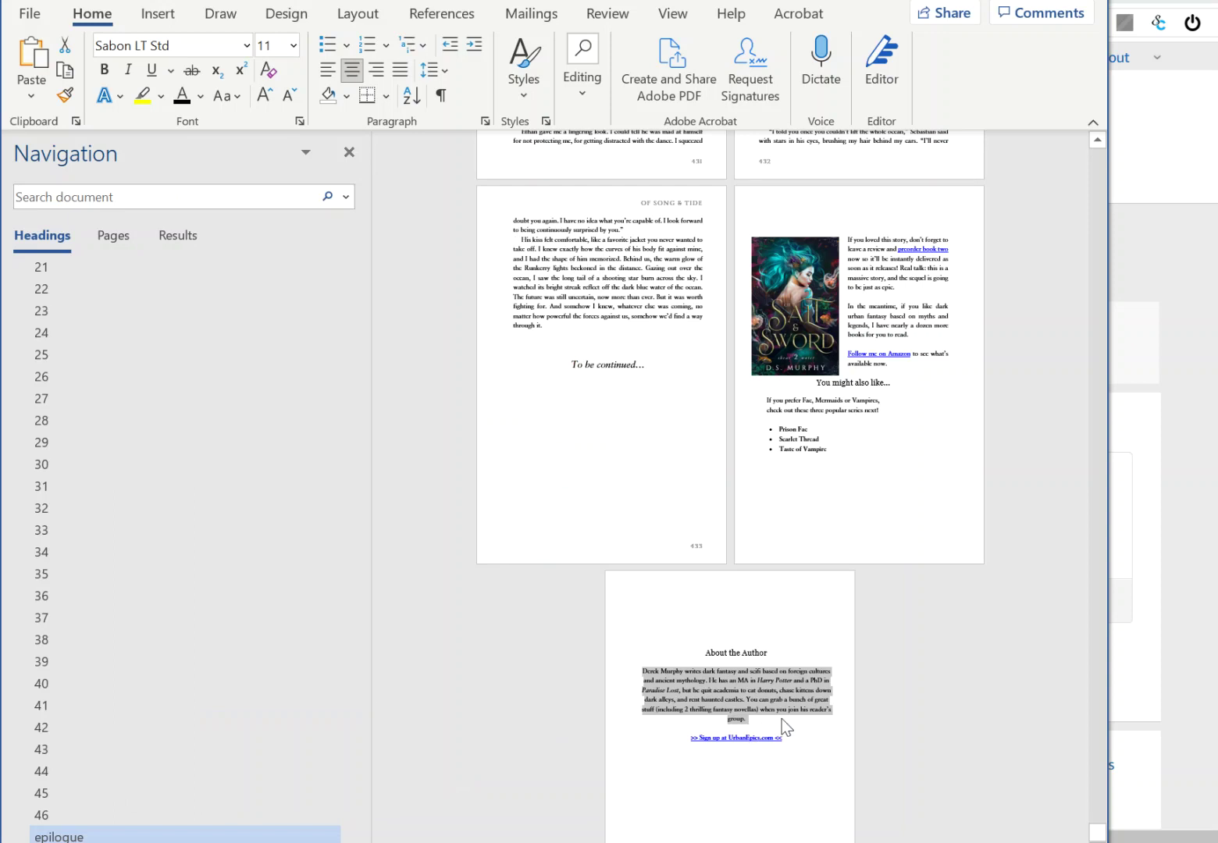
Reduce the font size of the entire author biography paragraph to 10.5.
click(754, 730)
drag(766, 718, 708, 724)
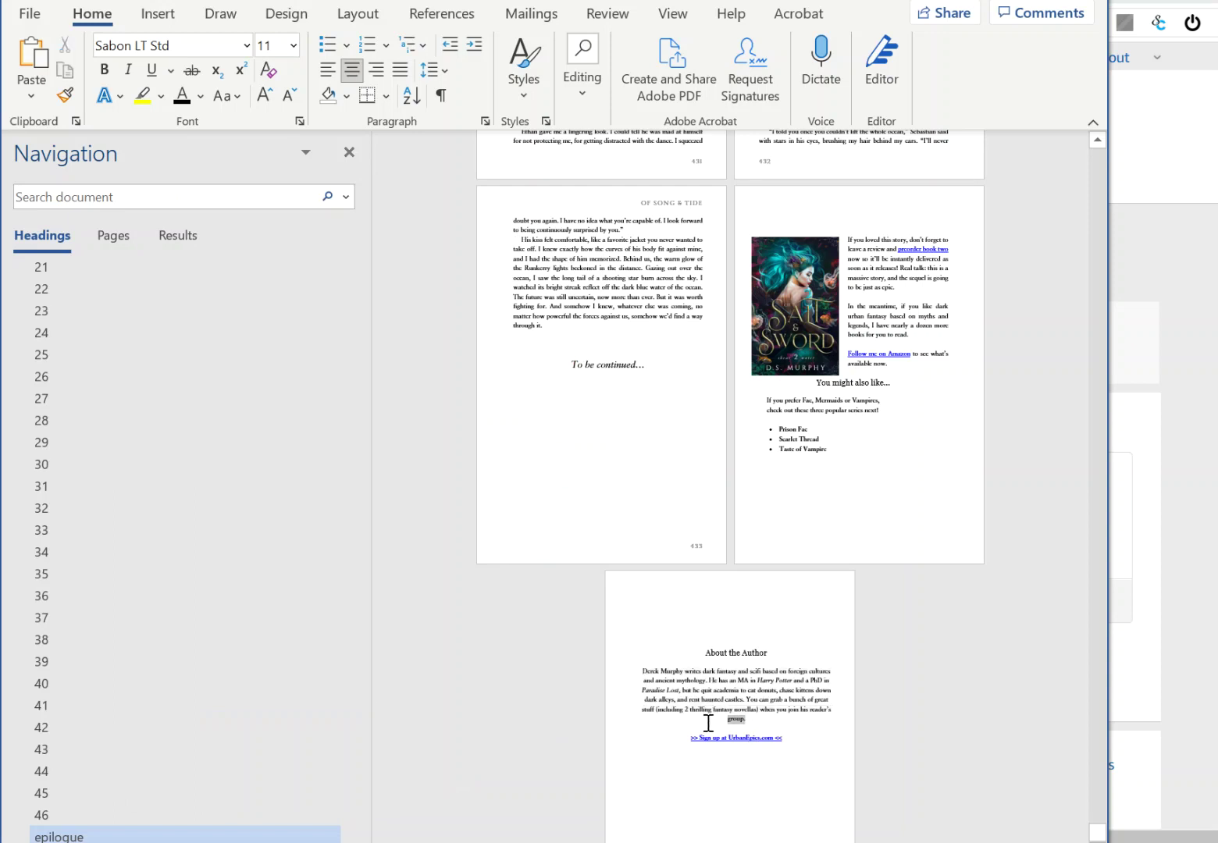
click(768, 726)
drag(772, 720, 641, 668)
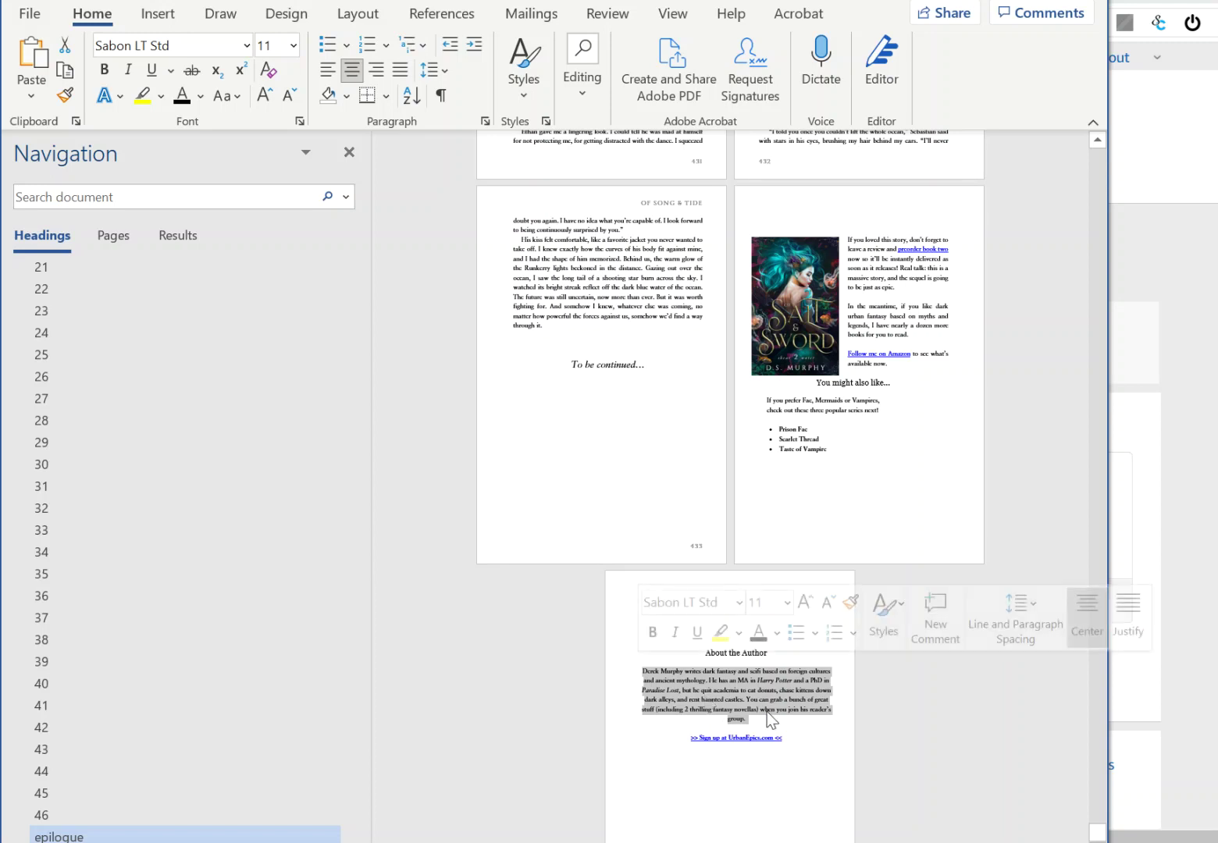
click(769, 713)
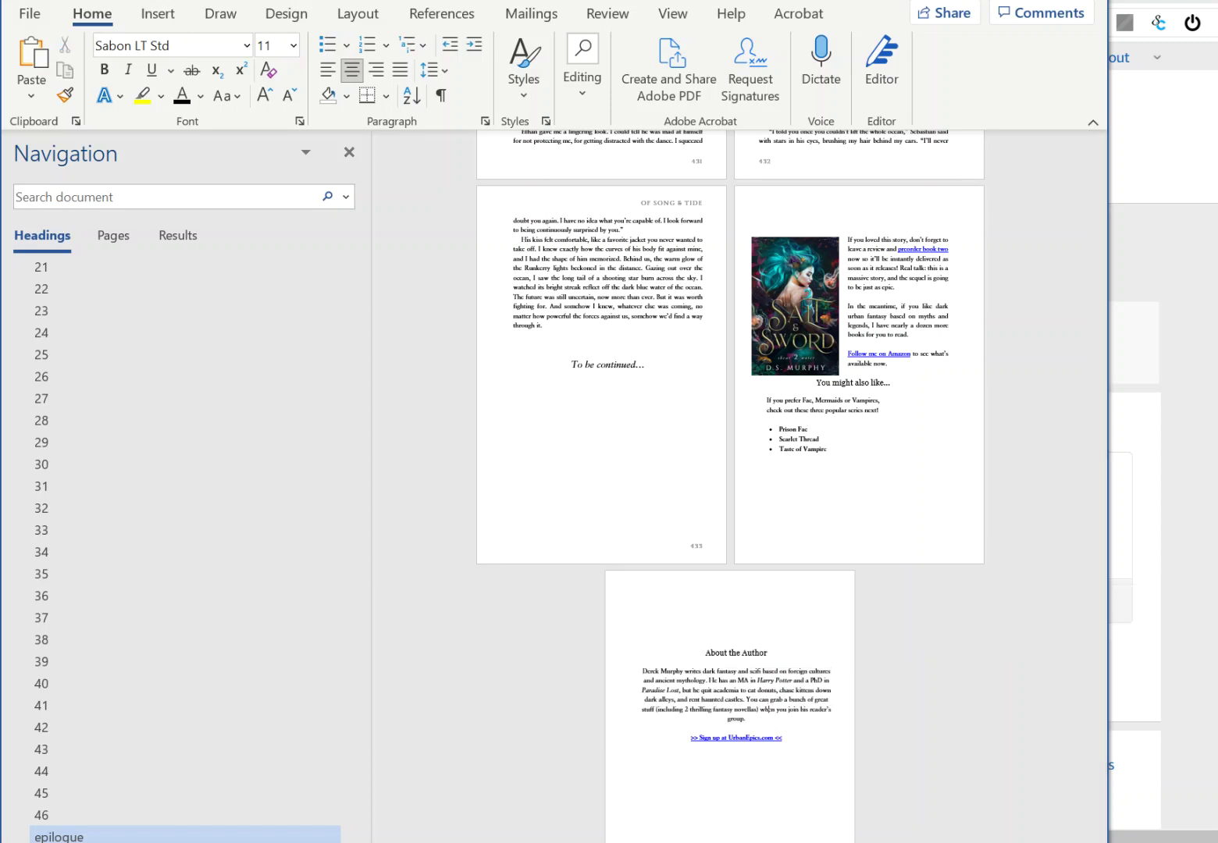
scroll(734, 484, up, 4)
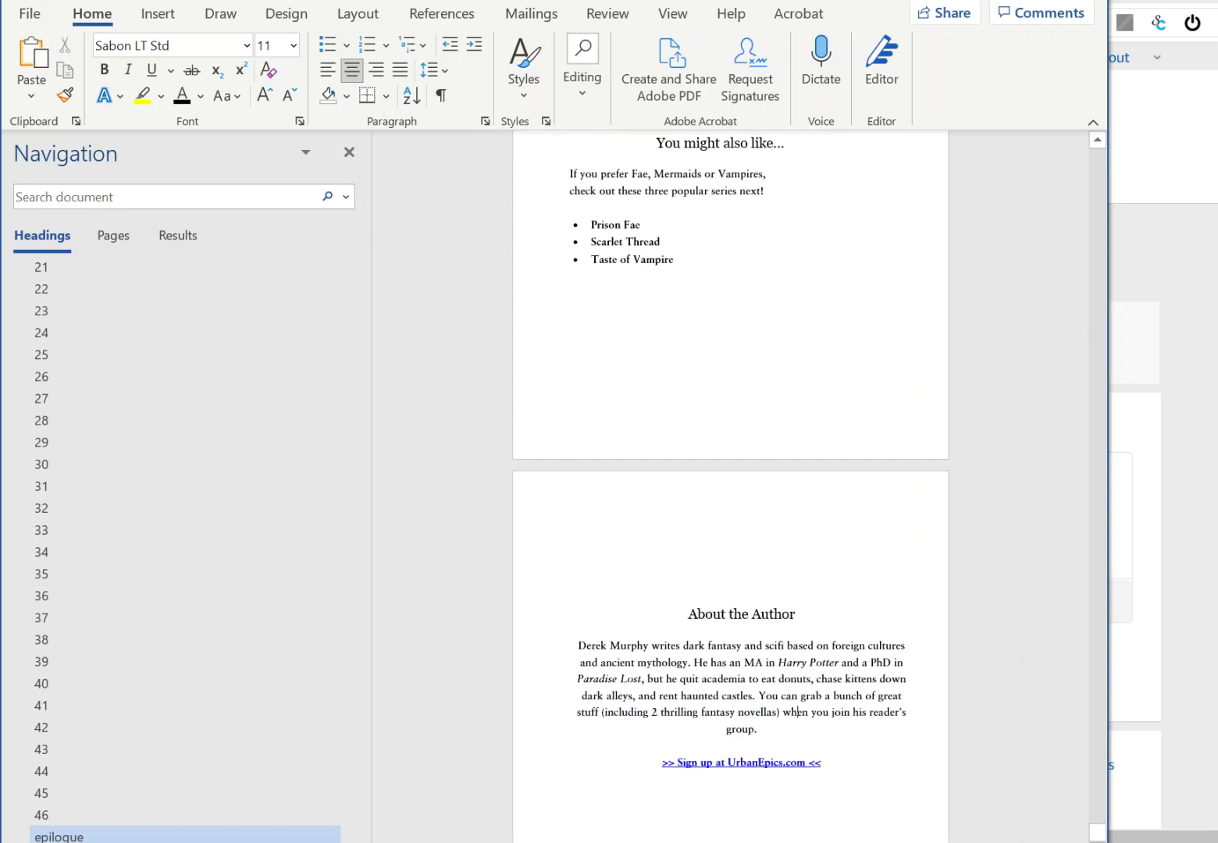
drag(826, 726, 563, 653)
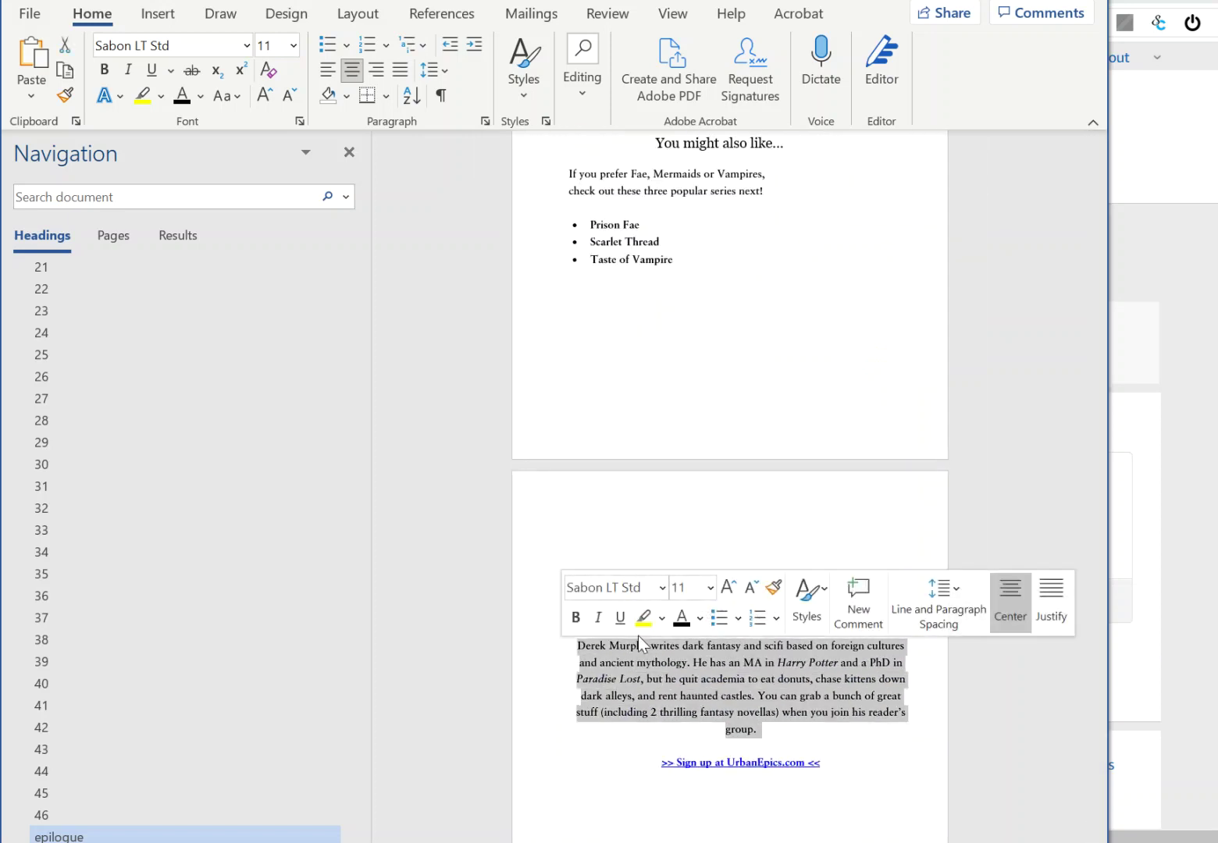
key(ctrl+shift+comma)
scroll(666, 832, down, 3)
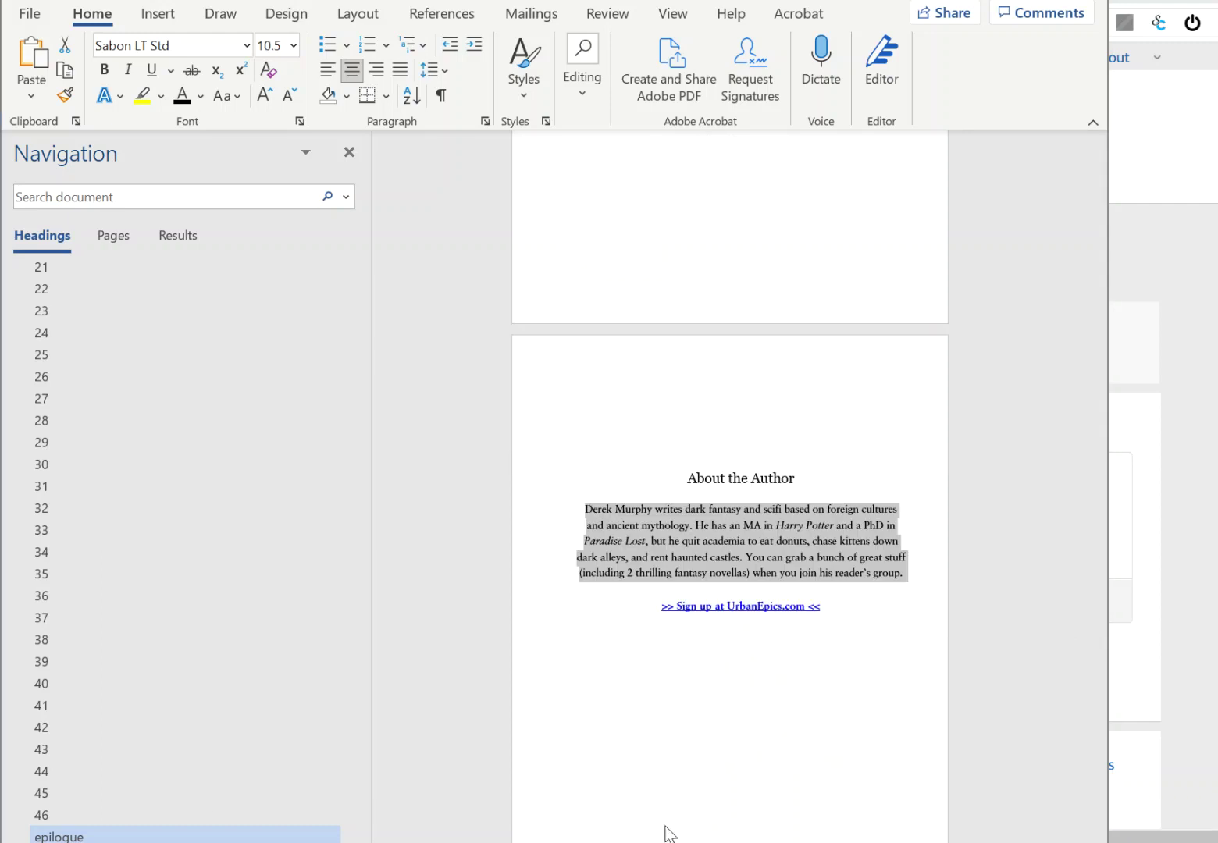
click(623, 542)
Check the running headers, page numbers and text margins from the end of the prologue through chapters 1 and 2.
scroll(162, 375, up, 8)
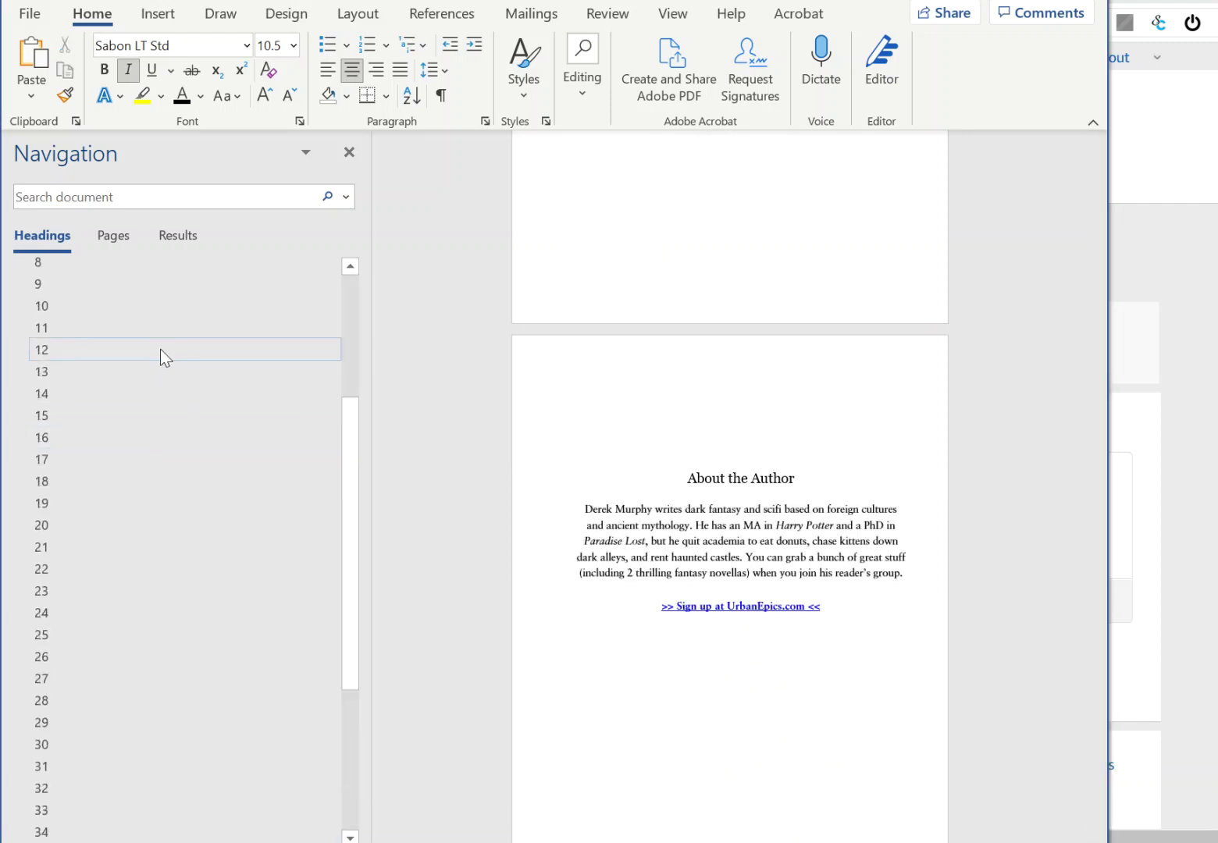
click(125, 331)
scroll(651, 457, up, 2)
scroll(658, 435, down, 12)
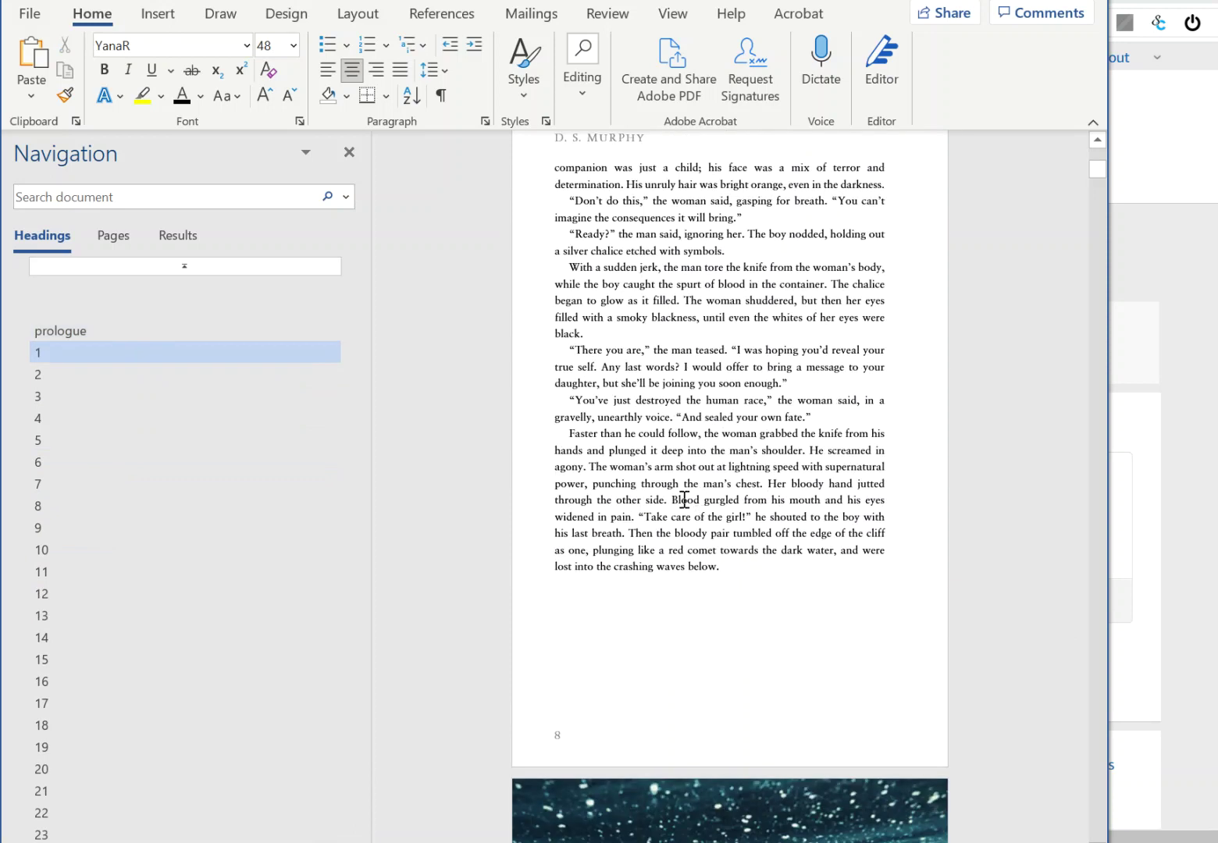
scroll(684, 500, up, 1)
scroll(649, 495, down, 15)
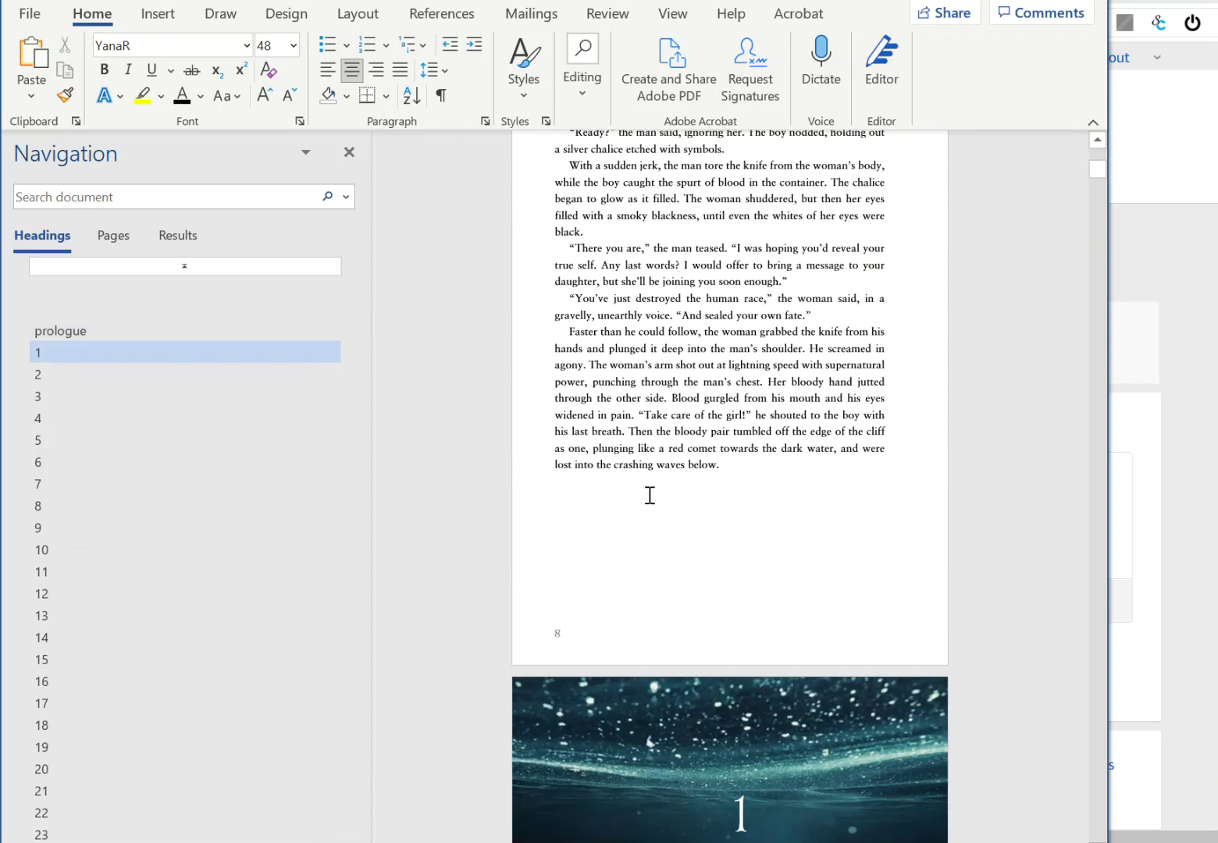
scroll(655, 496, down, 10)
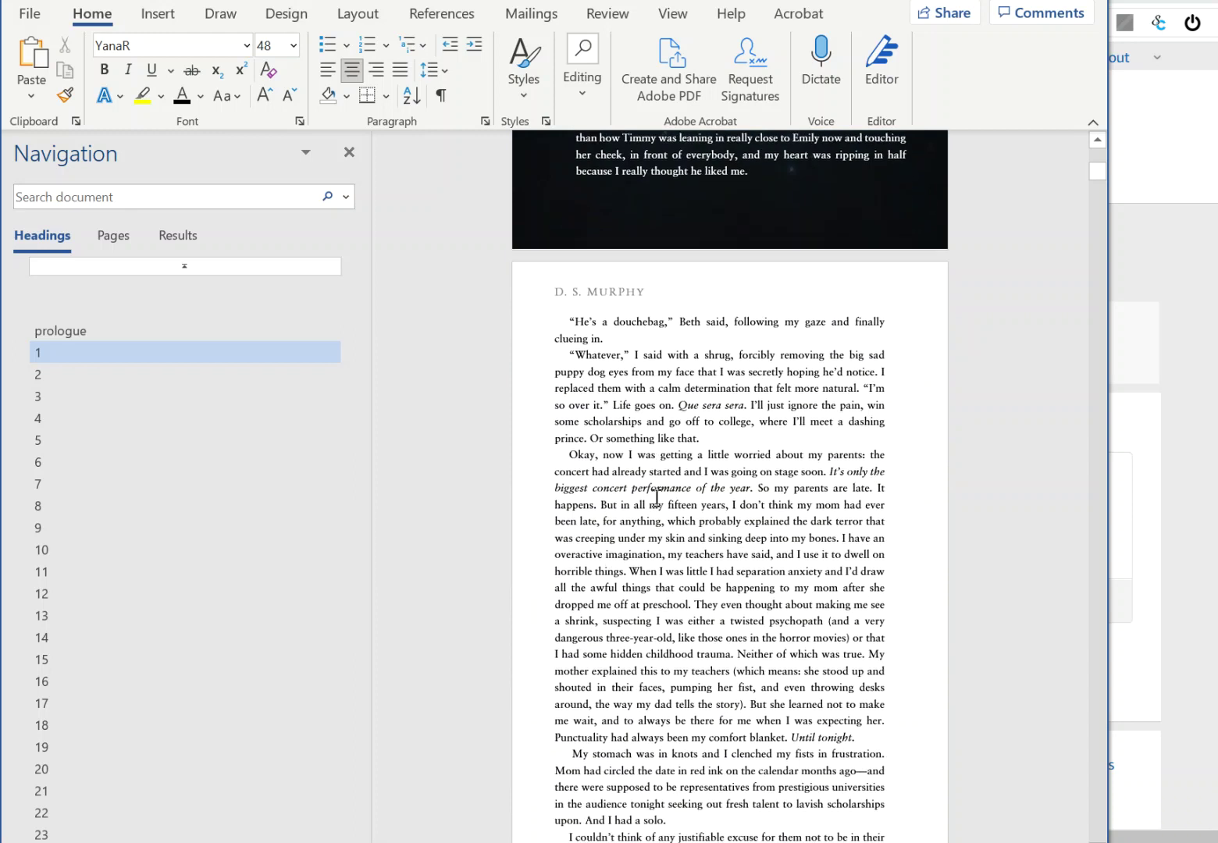
scroll(662, 656, down, 20)
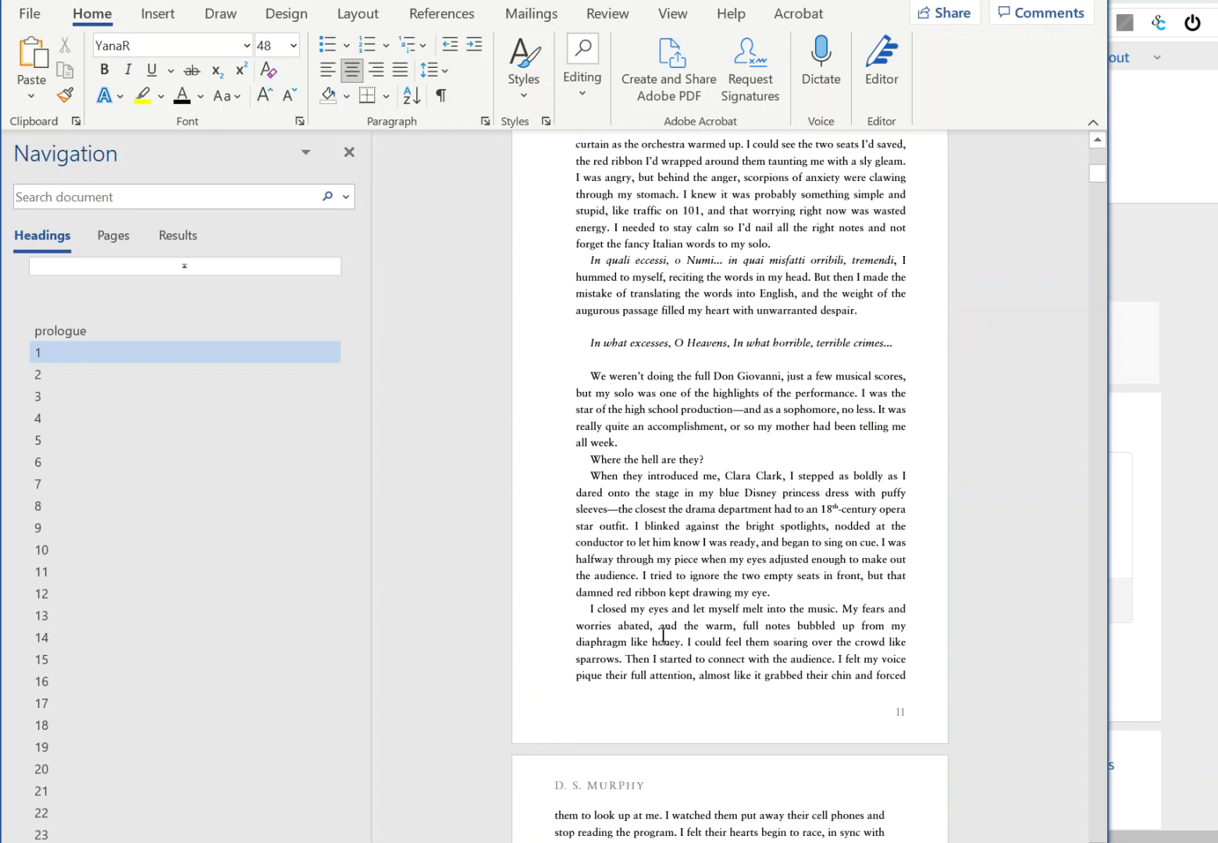
scroll(664, 640, up, 2)
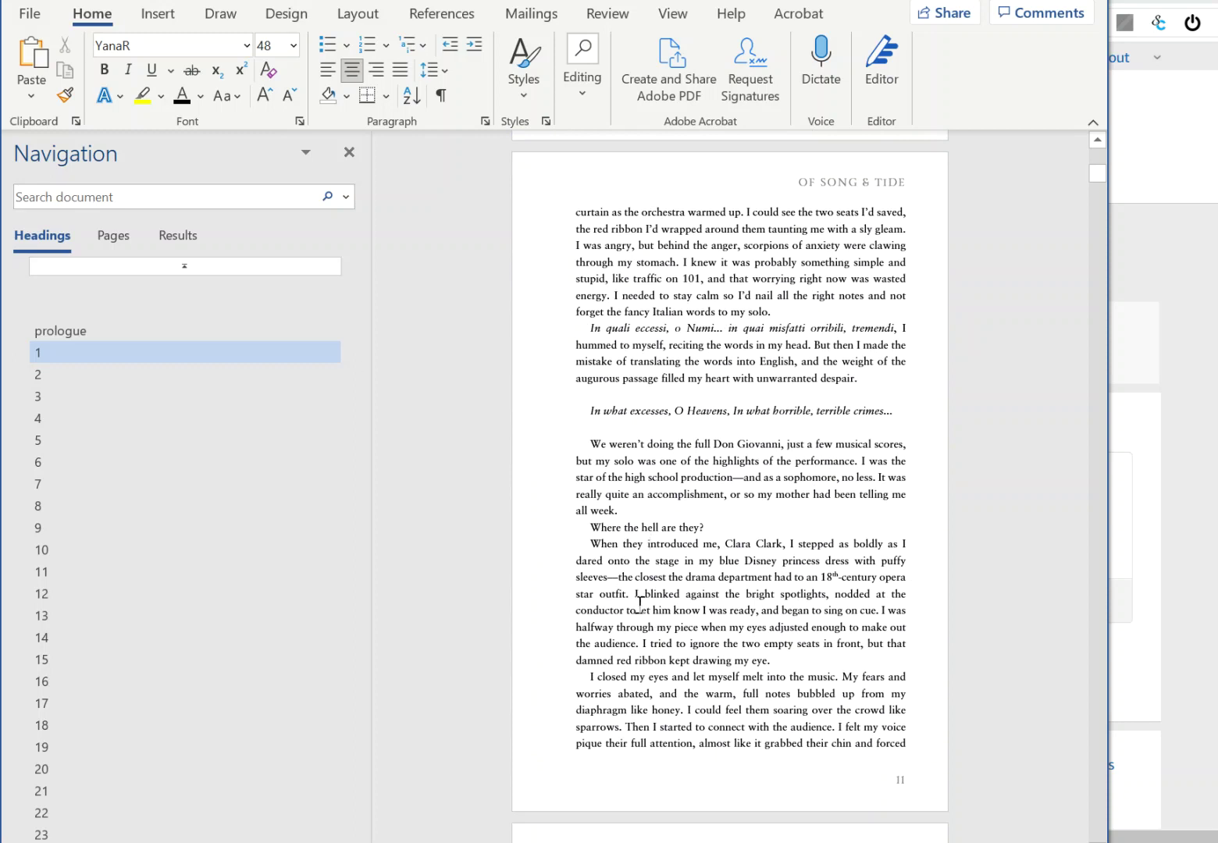
scroll(639, 601, down, 18)
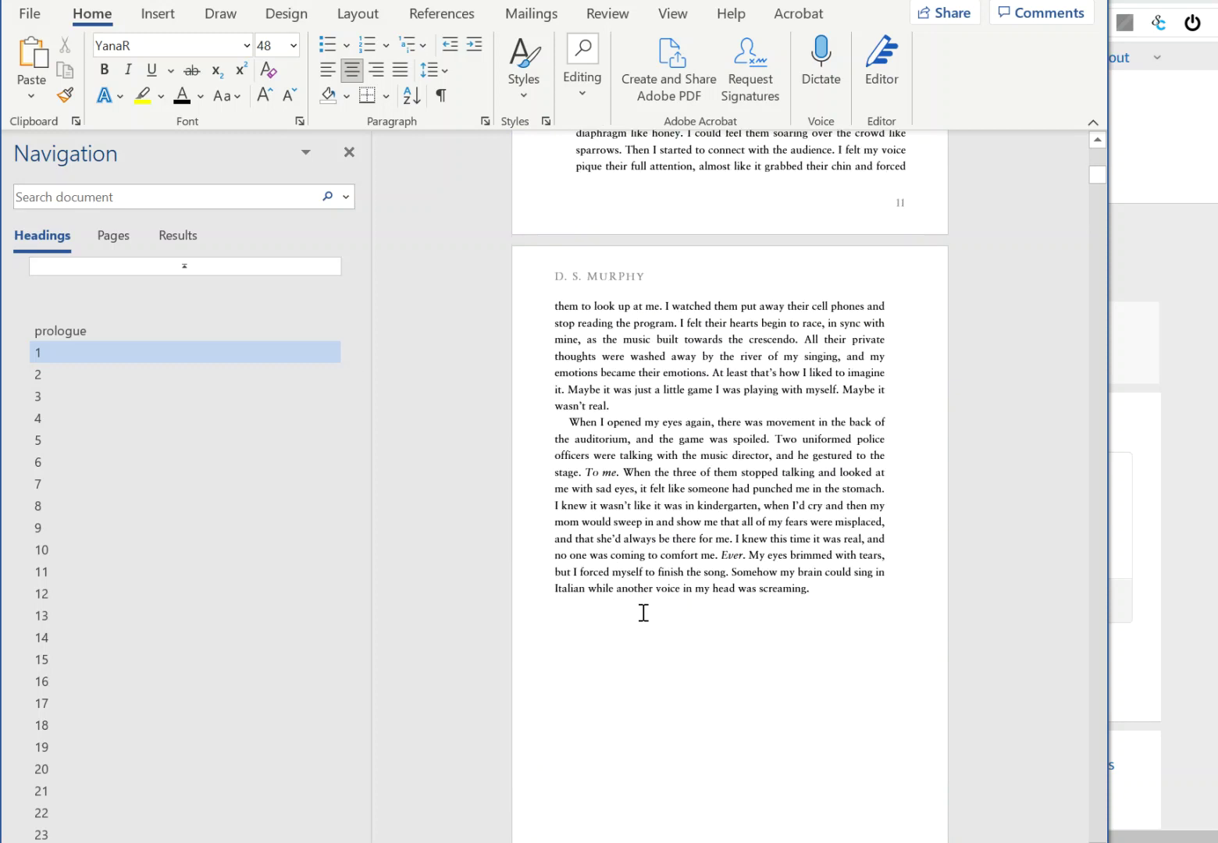
scroll(643, 611, down, 16)
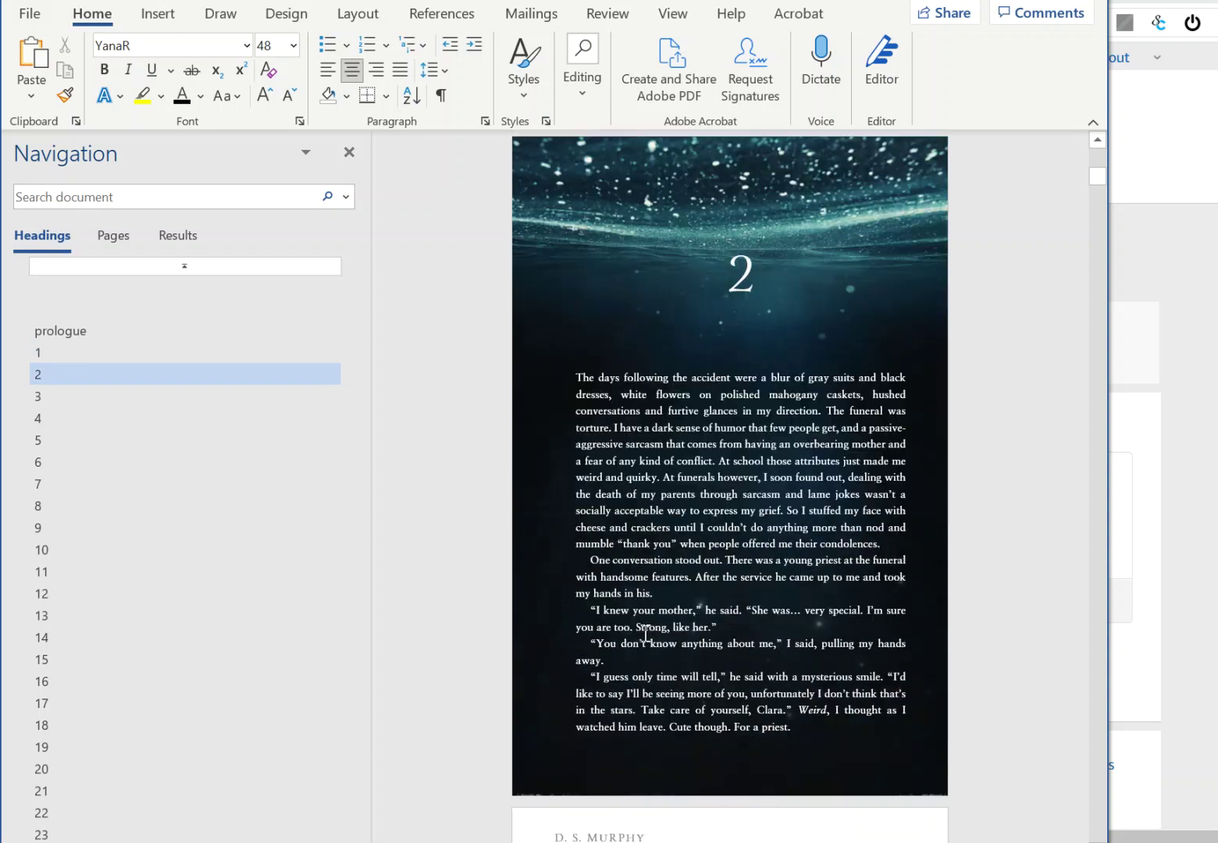
scroll(648, 645, down, 18)
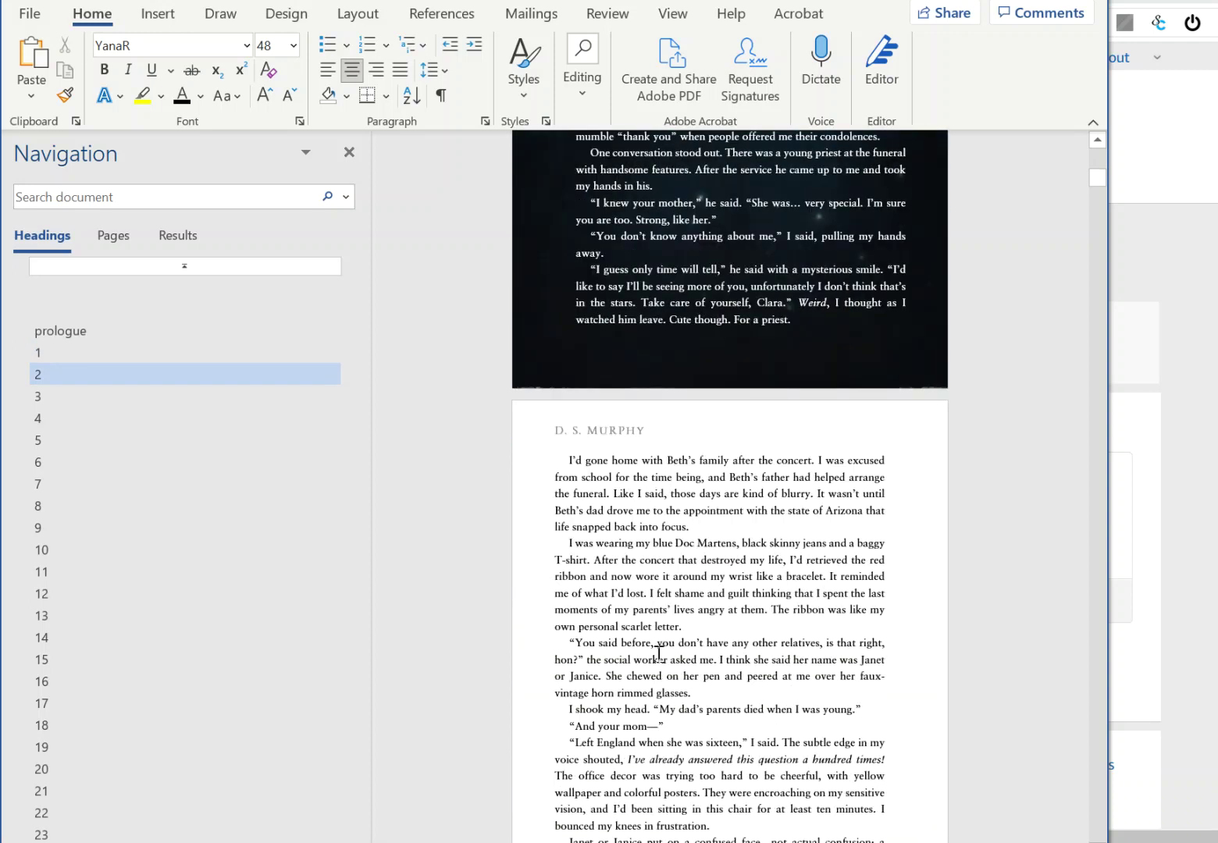
scroll(689, 628, up, 3)
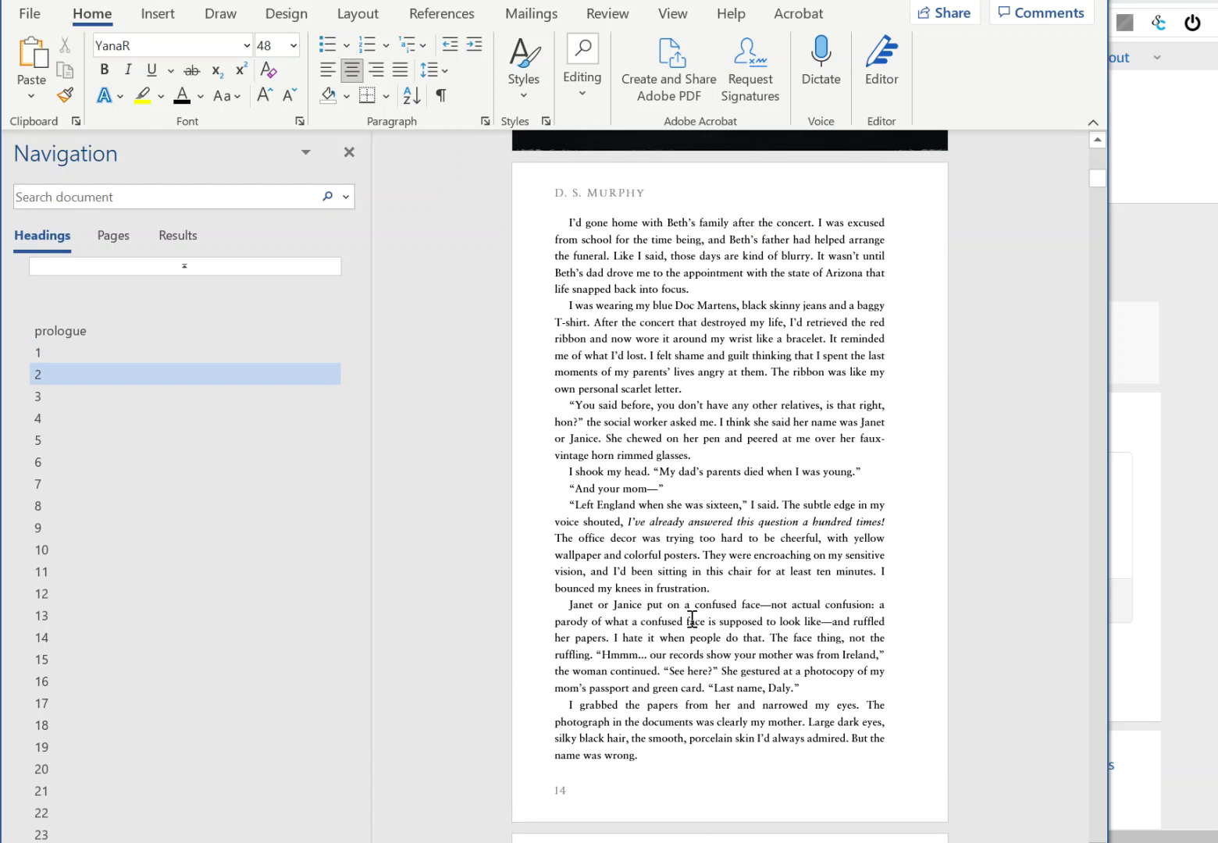
scroll(692, 619, down, 19)
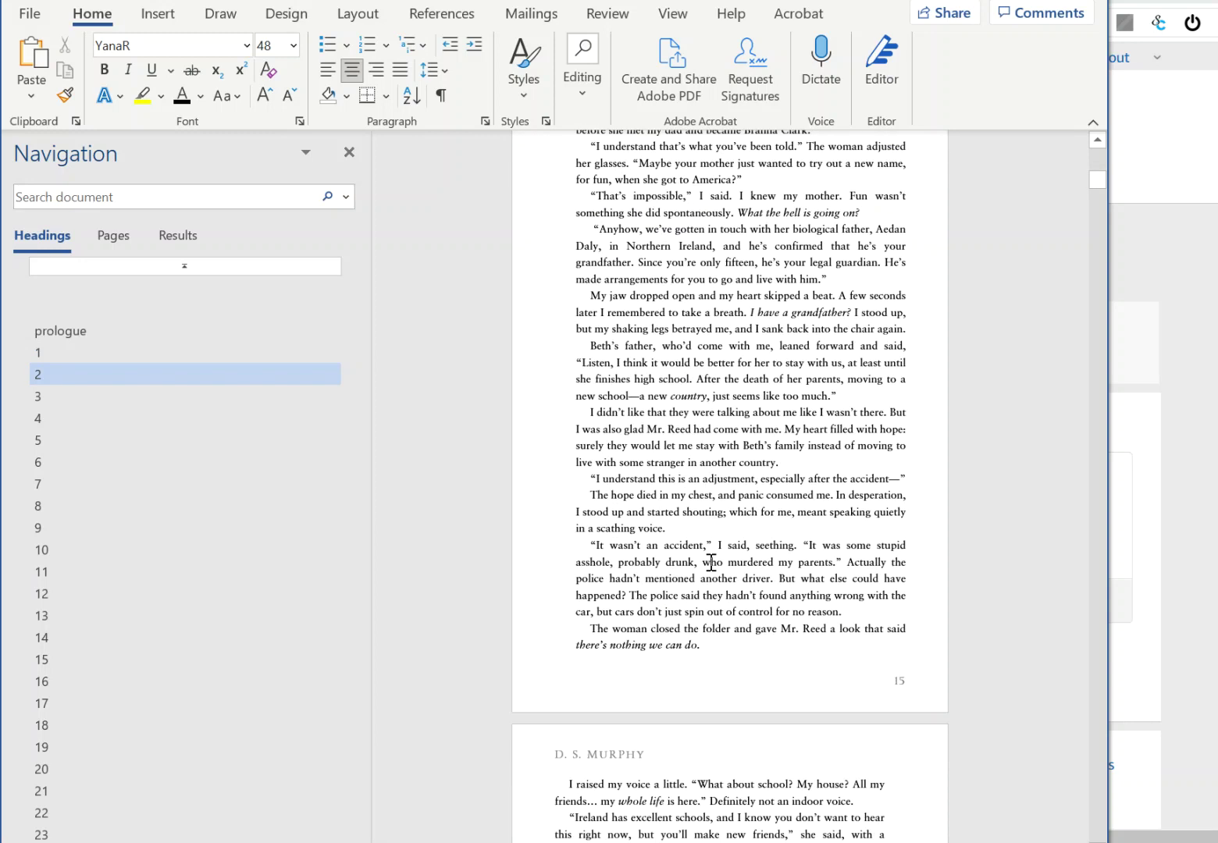
Try to export the manuscript as an Adobe PDF, letting PDFMaker save the file first.
scroll(712, 562, down, 5)
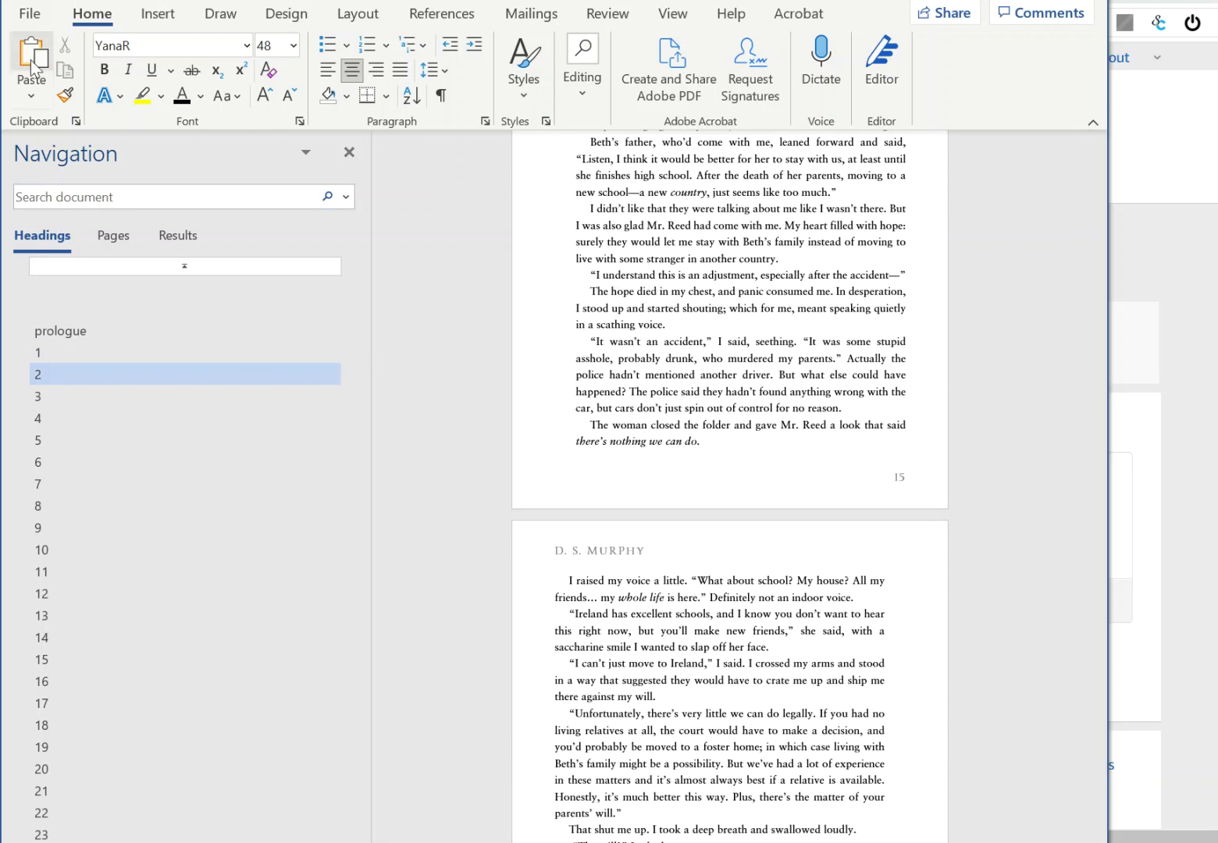
click(28, 18)
click(85, 350)
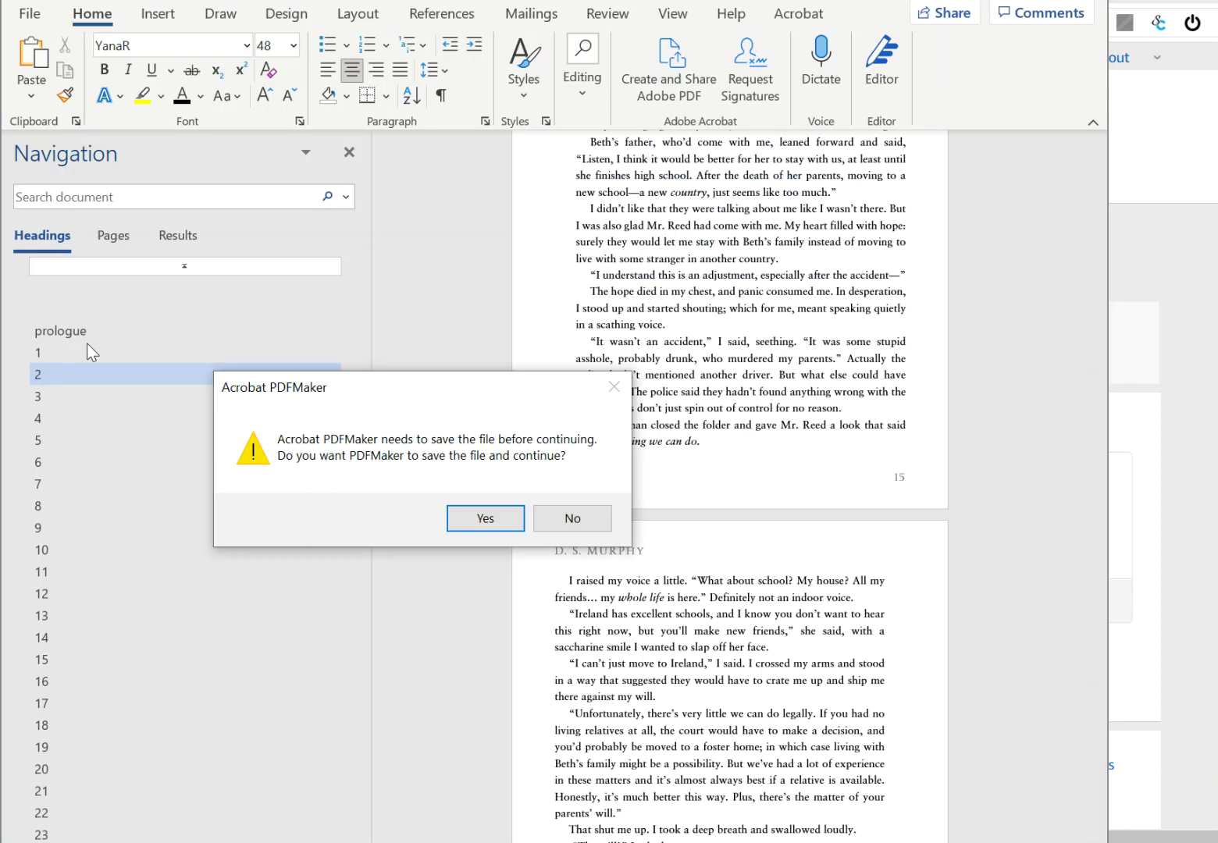
click(501, 522)
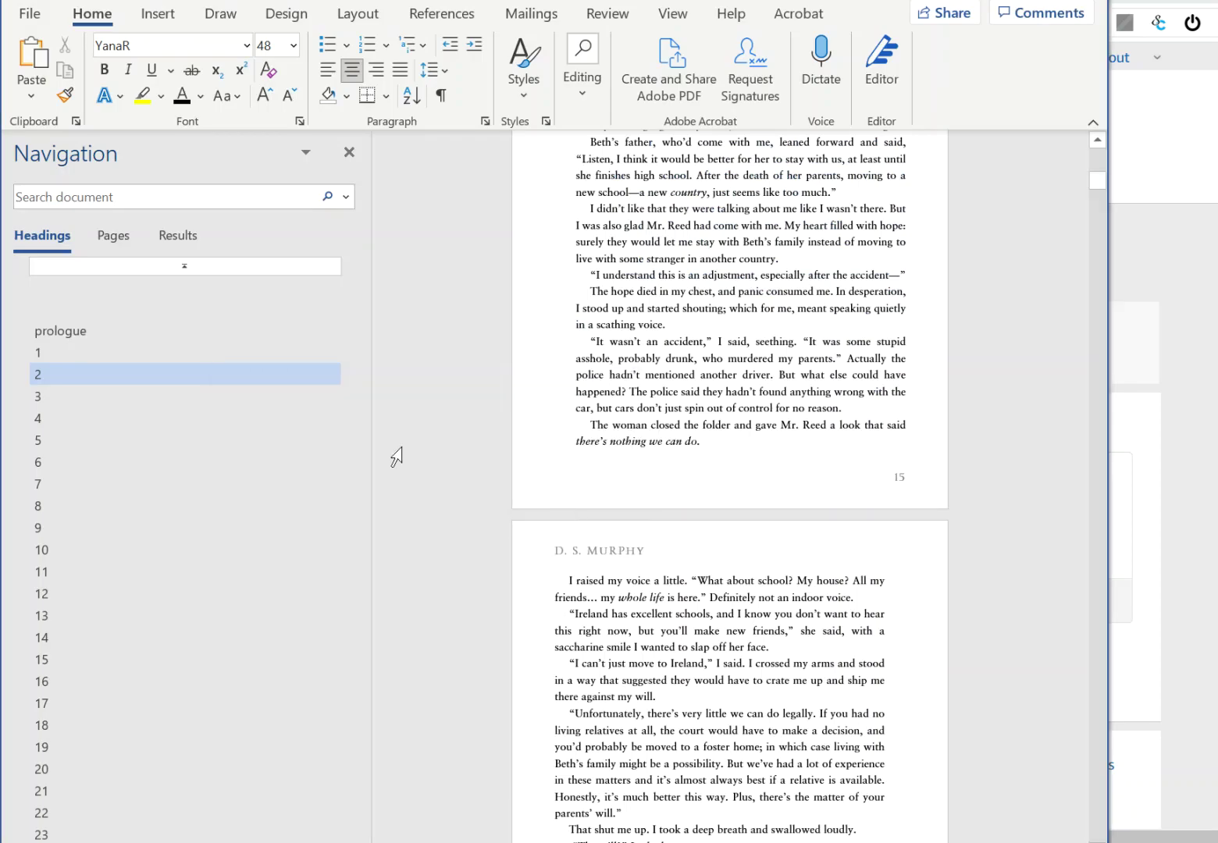
Save the ShearwaterPRINT-bleed.10.13.2021 manuscript as a Word document in its existing folder, editing the end of the file name.
click(29, 17)
click(85, 302)
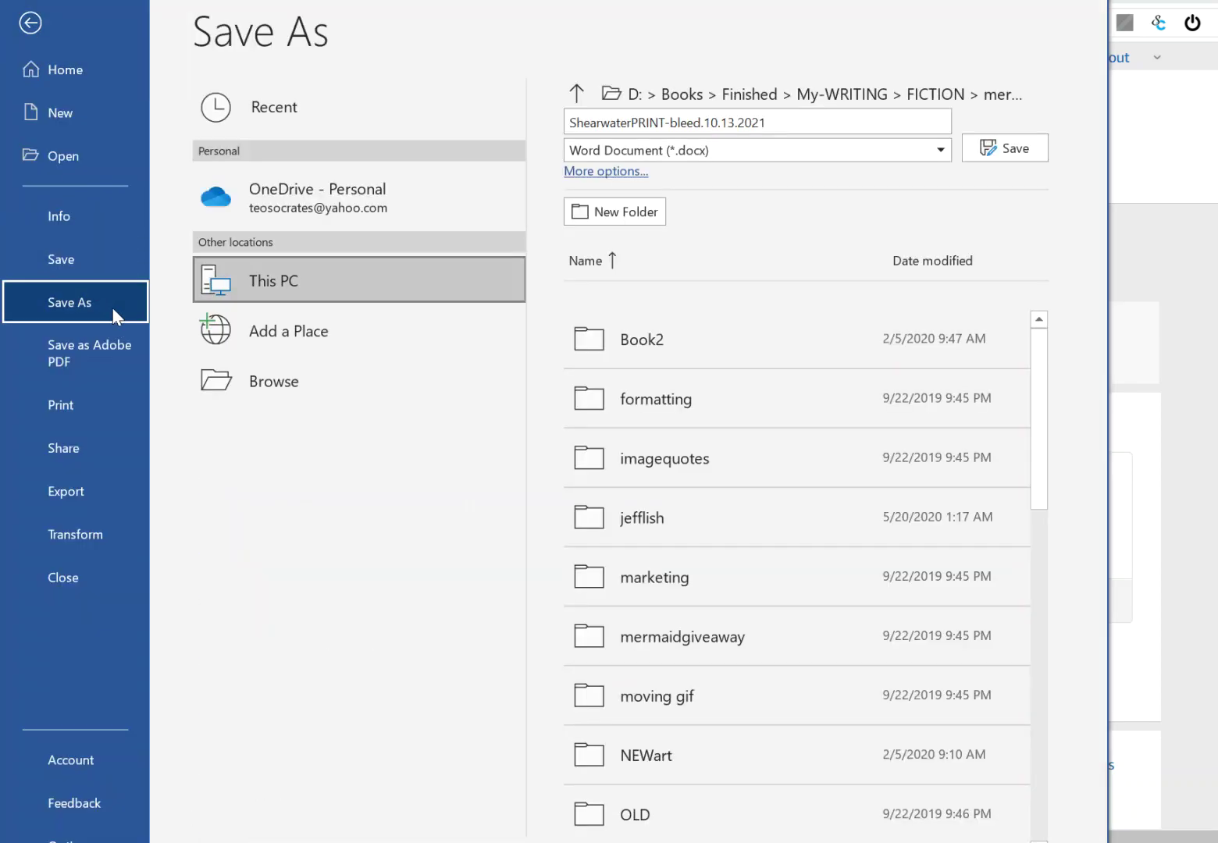
click(779, 122)
click(787, 122)
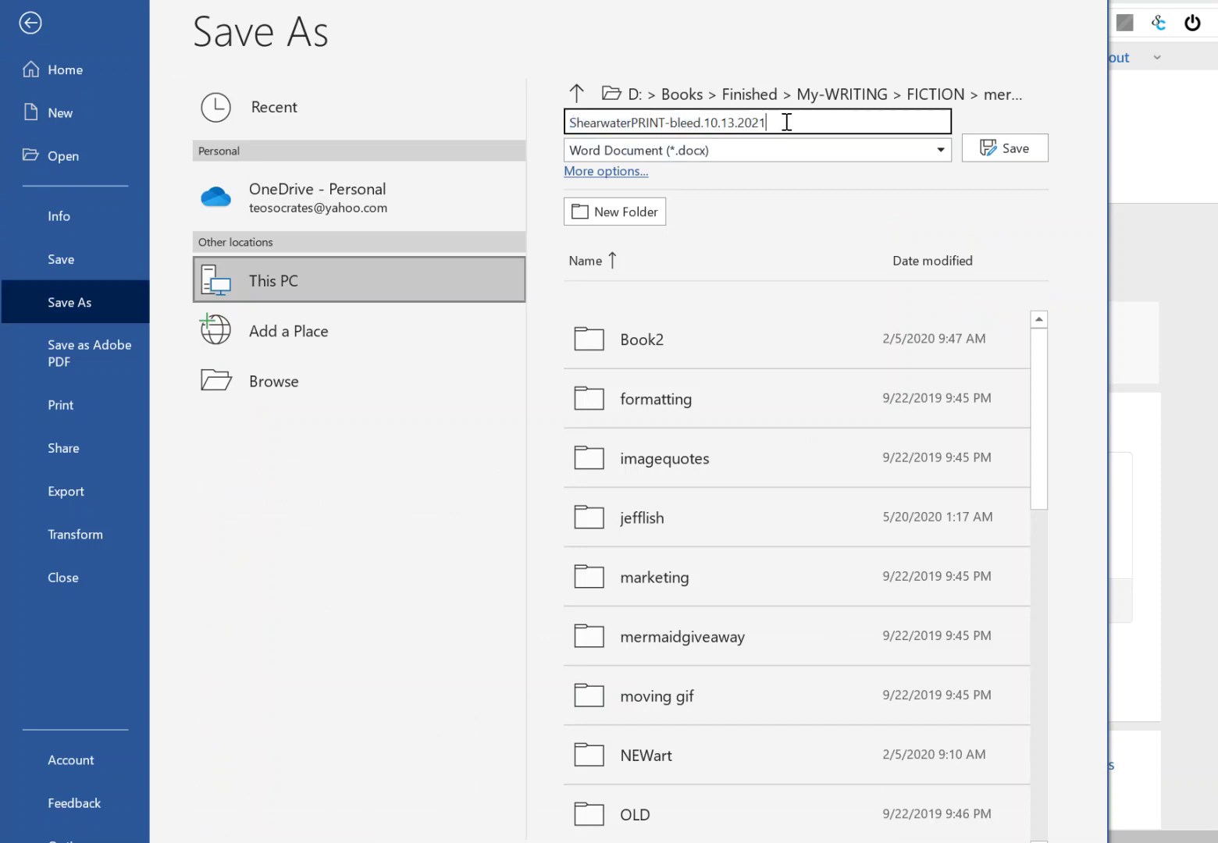
click(1005, 149)
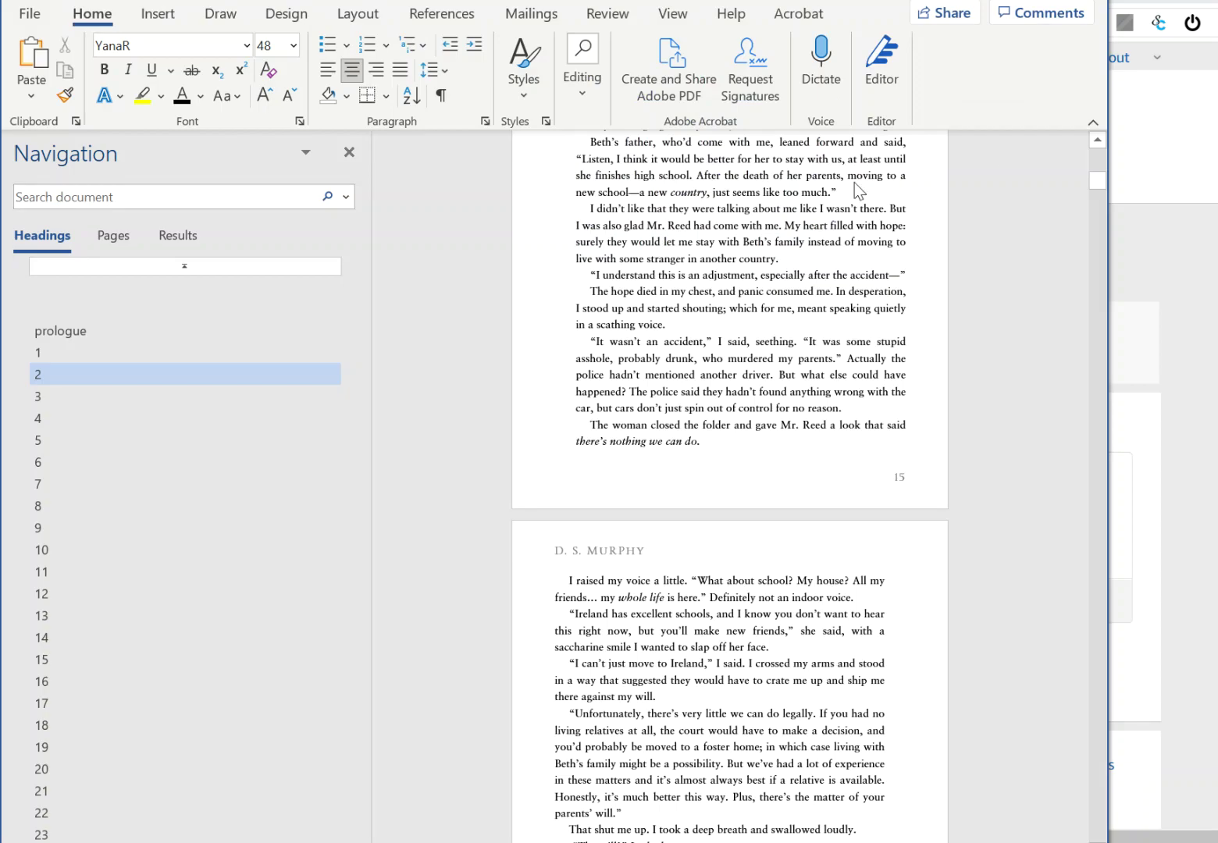
Export the saved manuscript as an Adobe PDF.
click(28, 22)
click(28, 27)
click(30, 29)
click(88, 352)
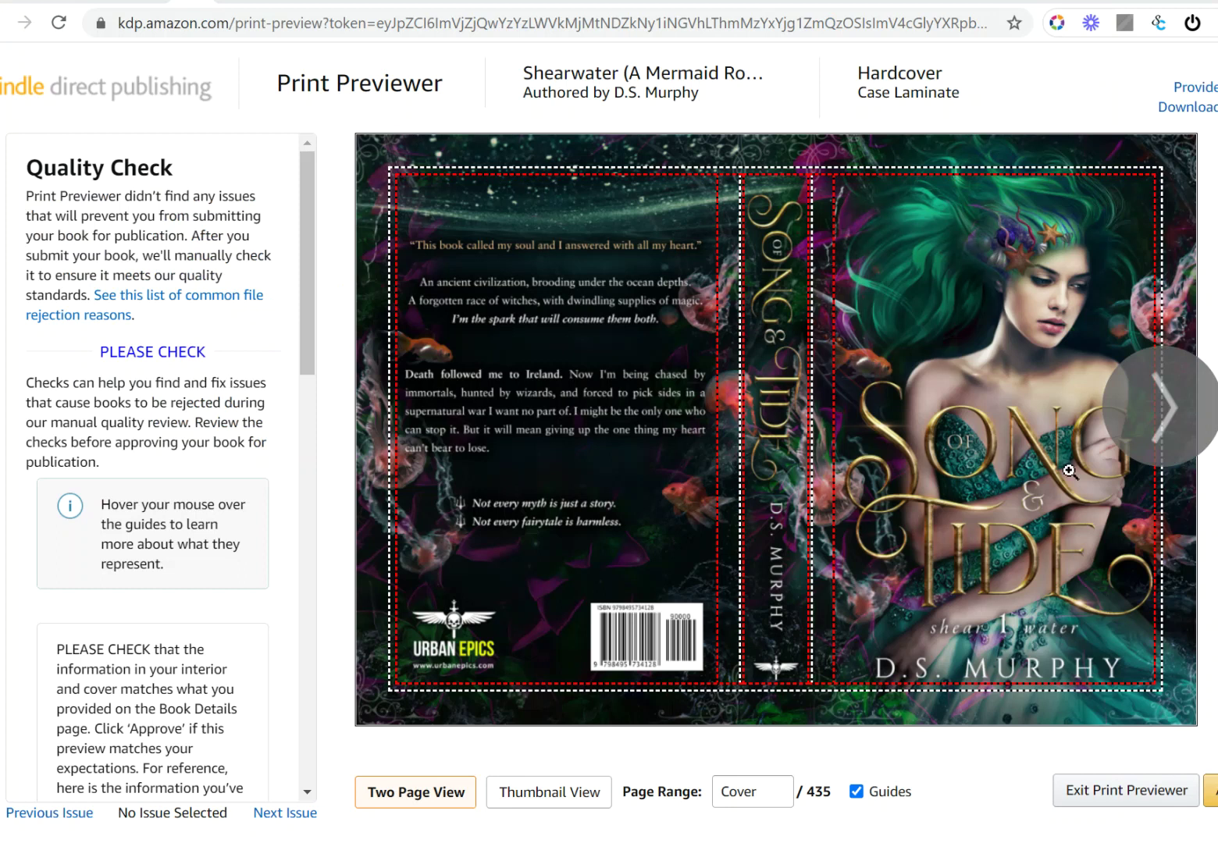
Examine the cover and interior pages through page 17 in the Print Previewer, checking headers, page numbers and images against the margin guides.
click(1156, 419)
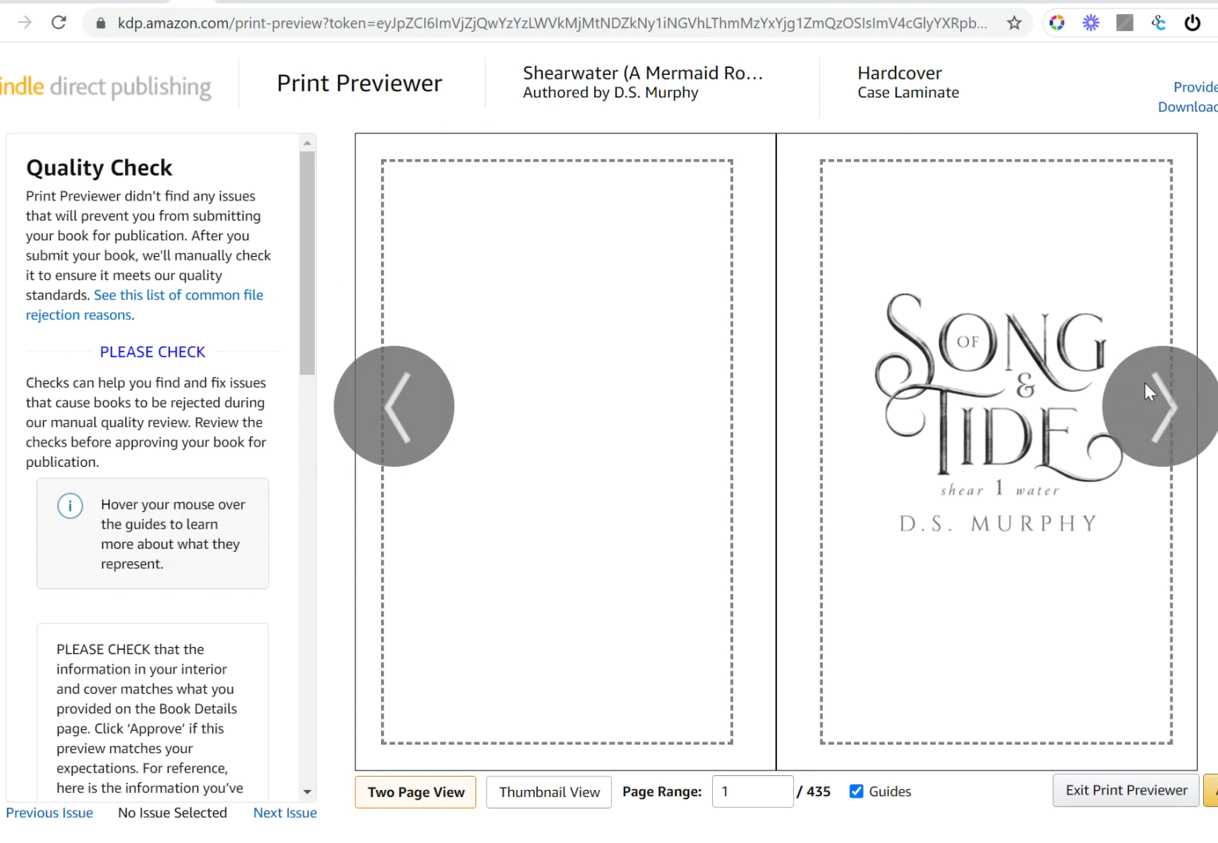
mouse_move(1127, 437)
click(1155, 422)
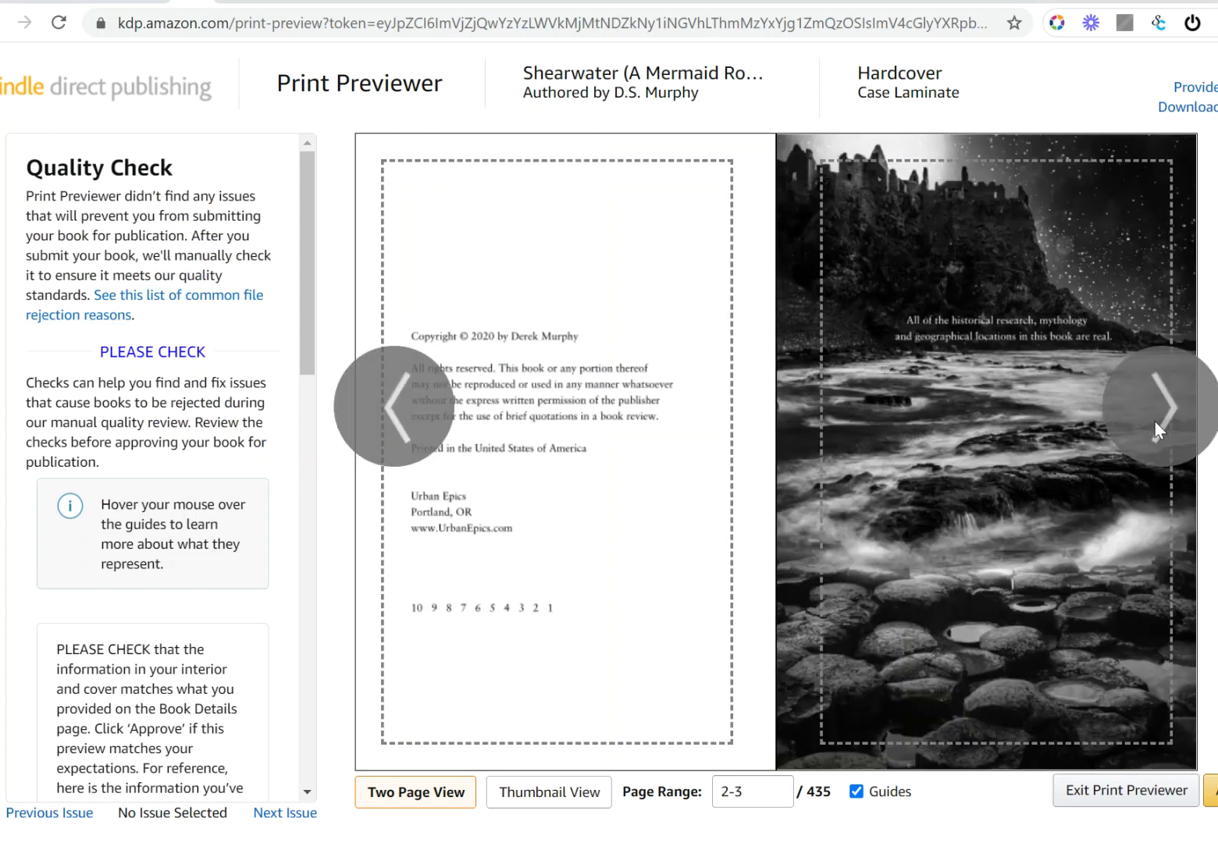
click(1155, 420)
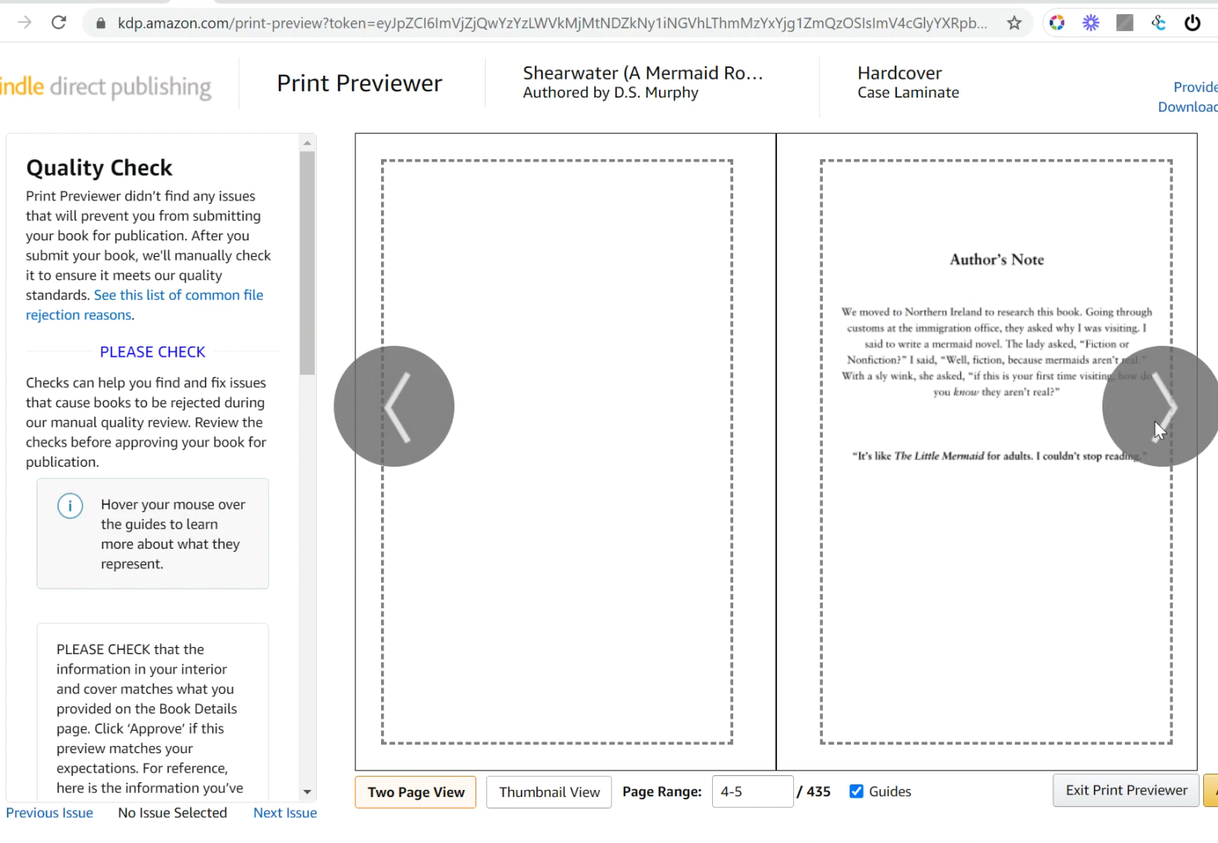
click(1155, 422)
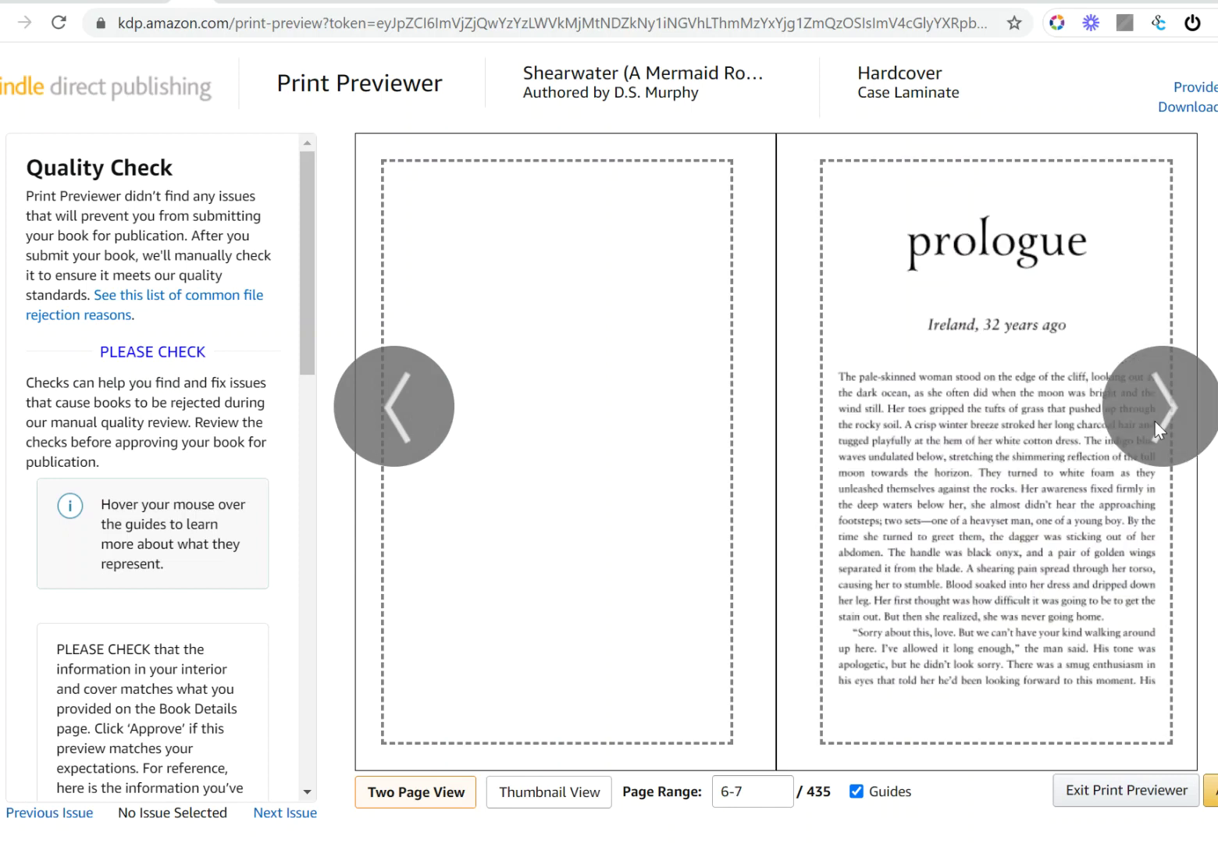
click(1156, 422)
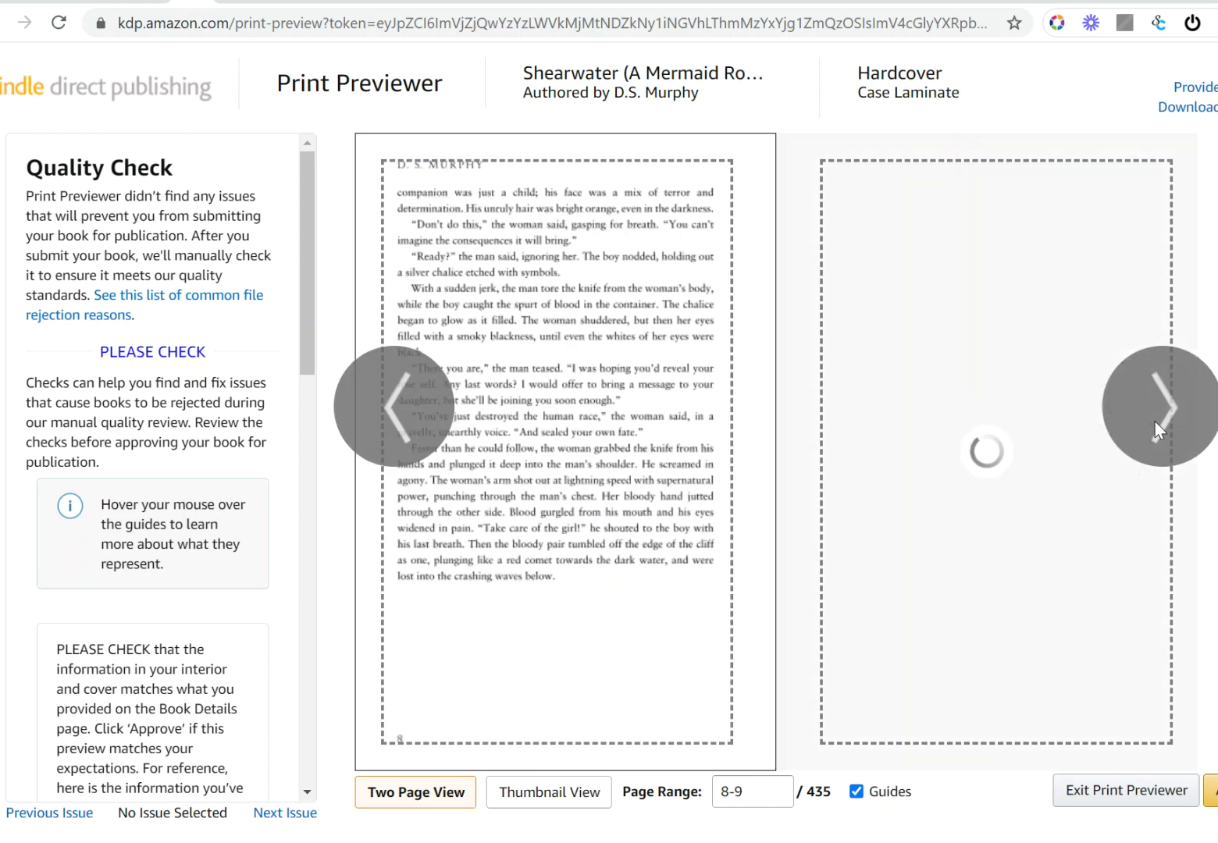
click(1155, 420)
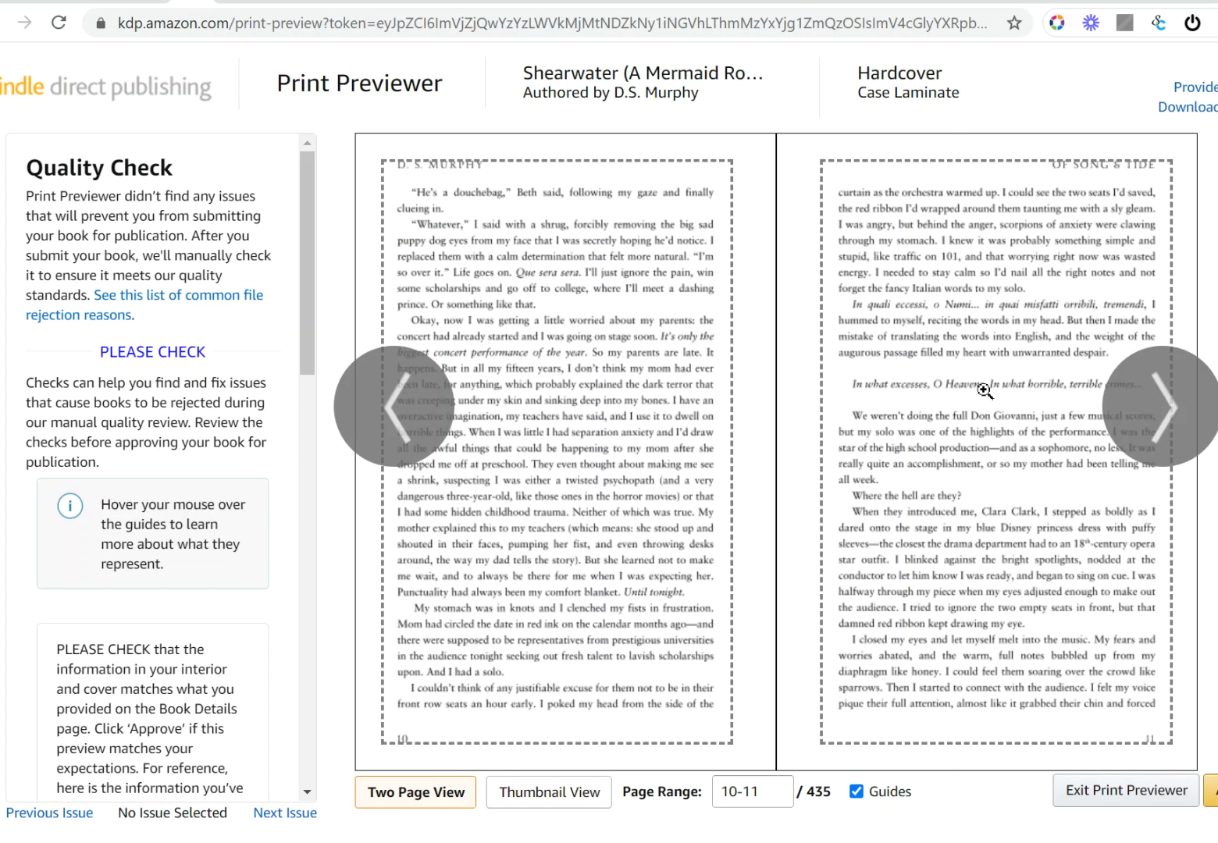
click(1174, 408)
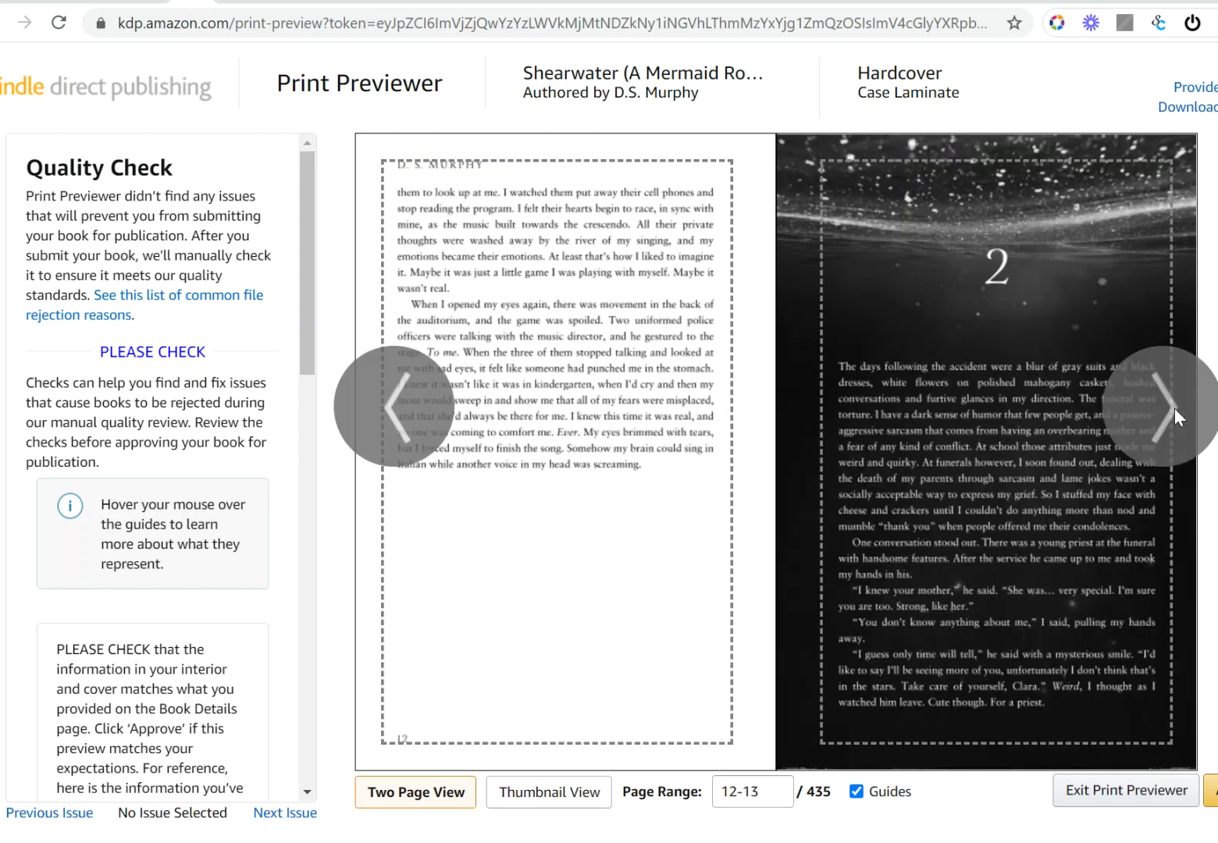
click(1174, 408)
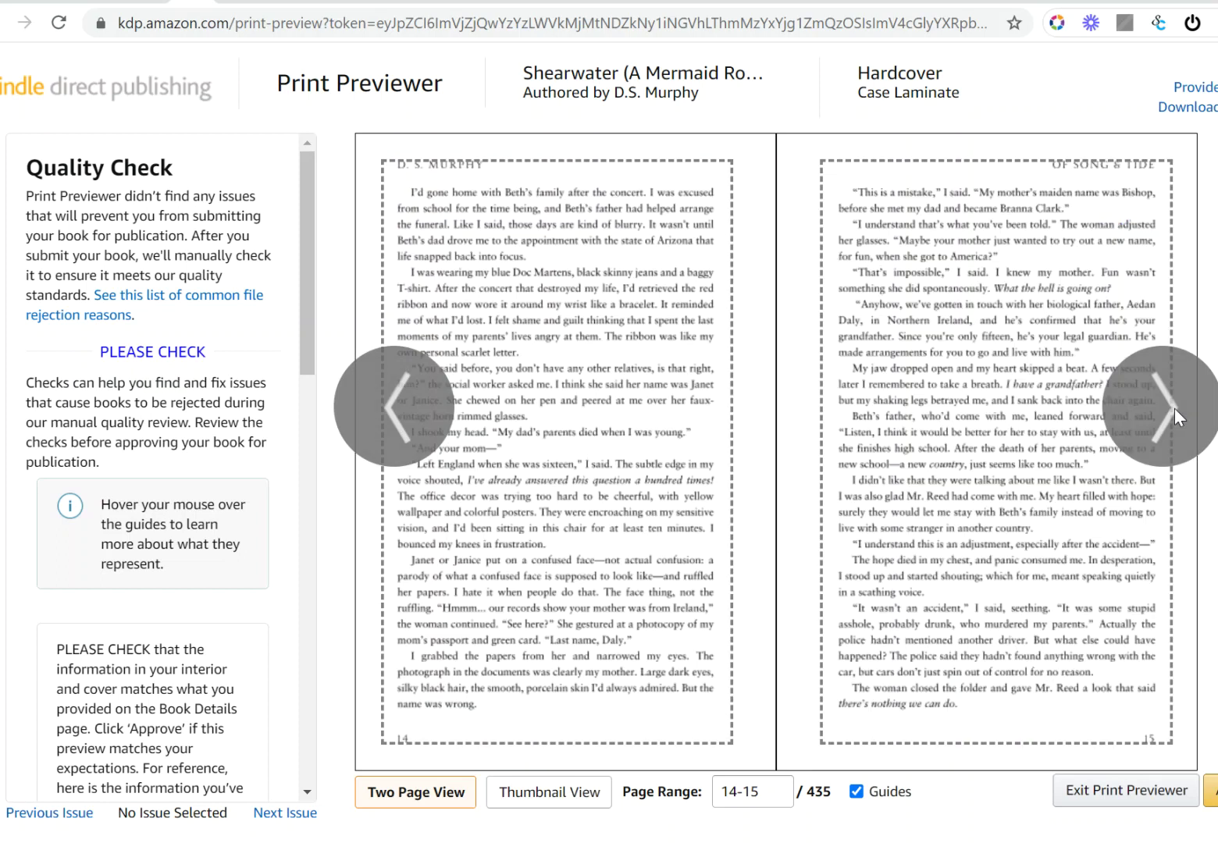
click(1174, 408)
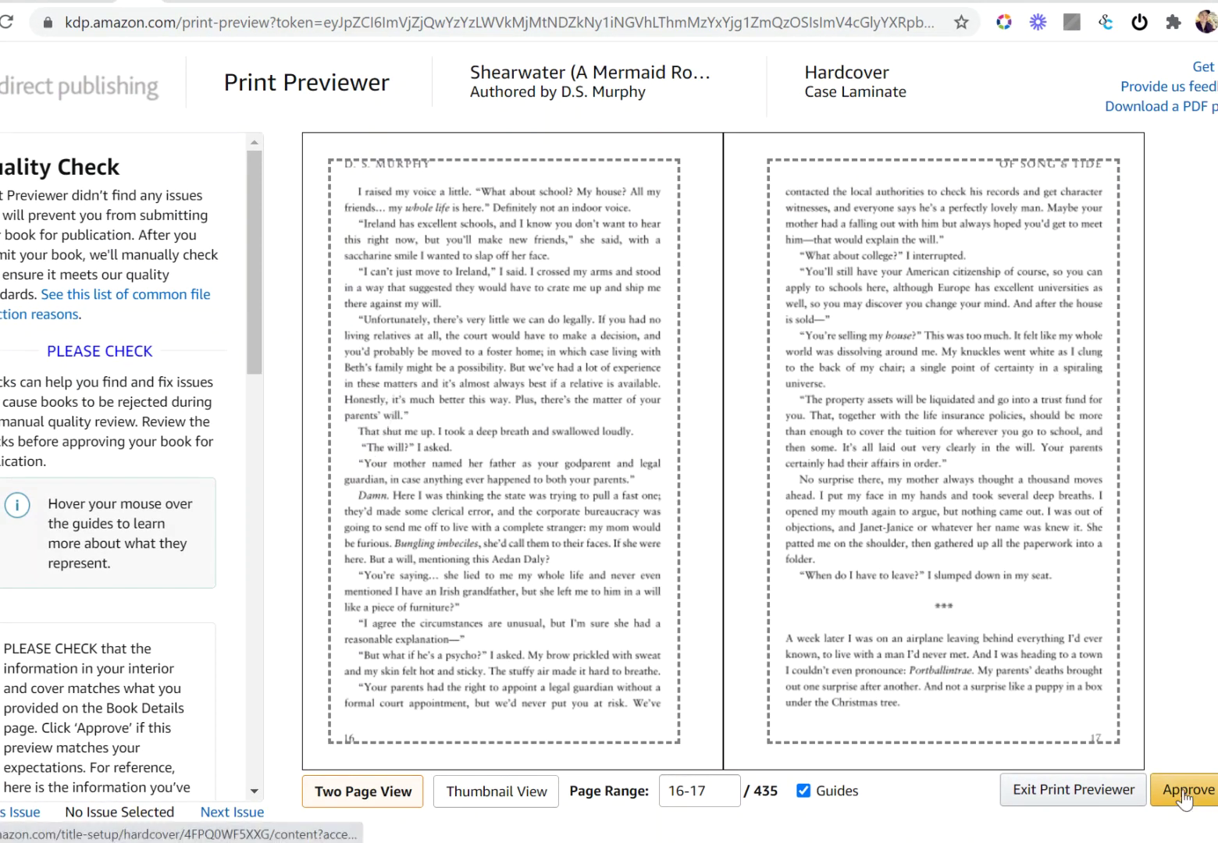
Approve the print preview, then save the hardcover content and continue to the pricing page.
click(1185, 801)
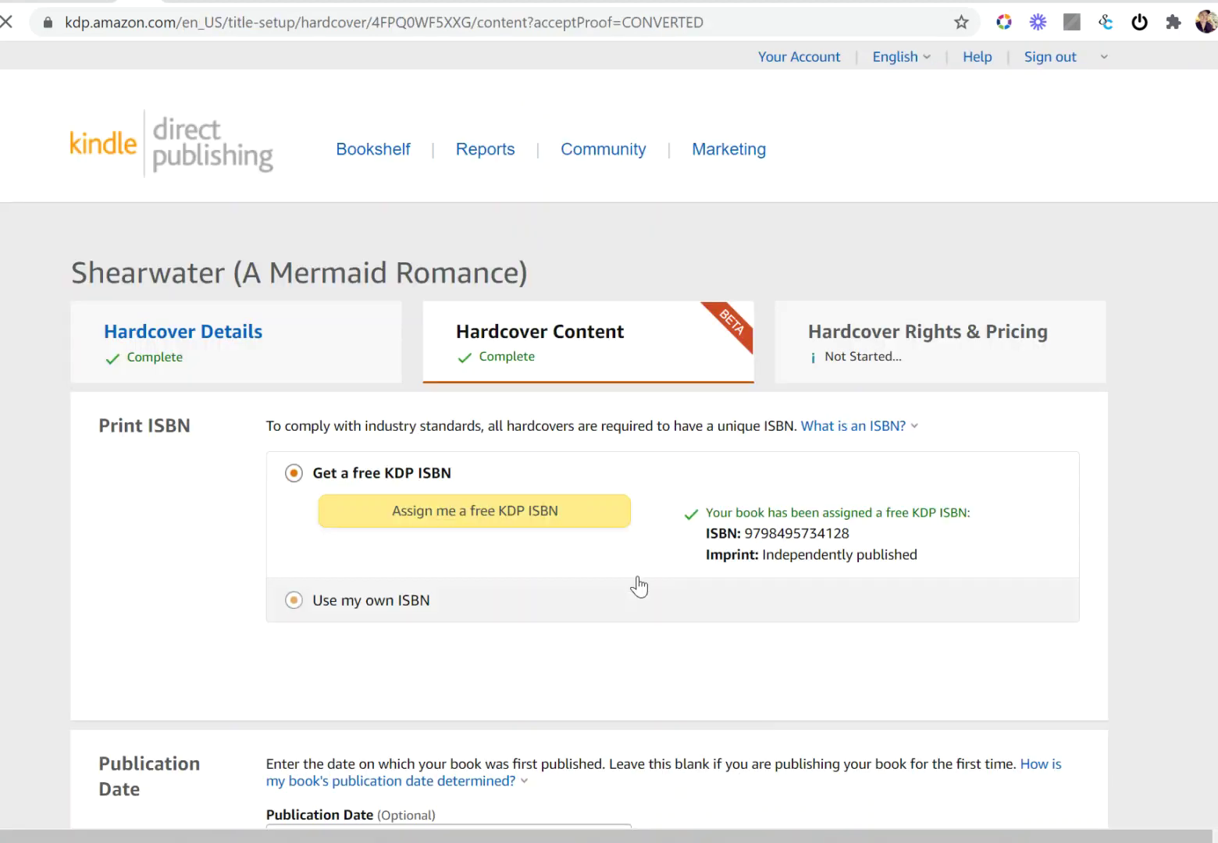
scroll(523, 453, down, 10)
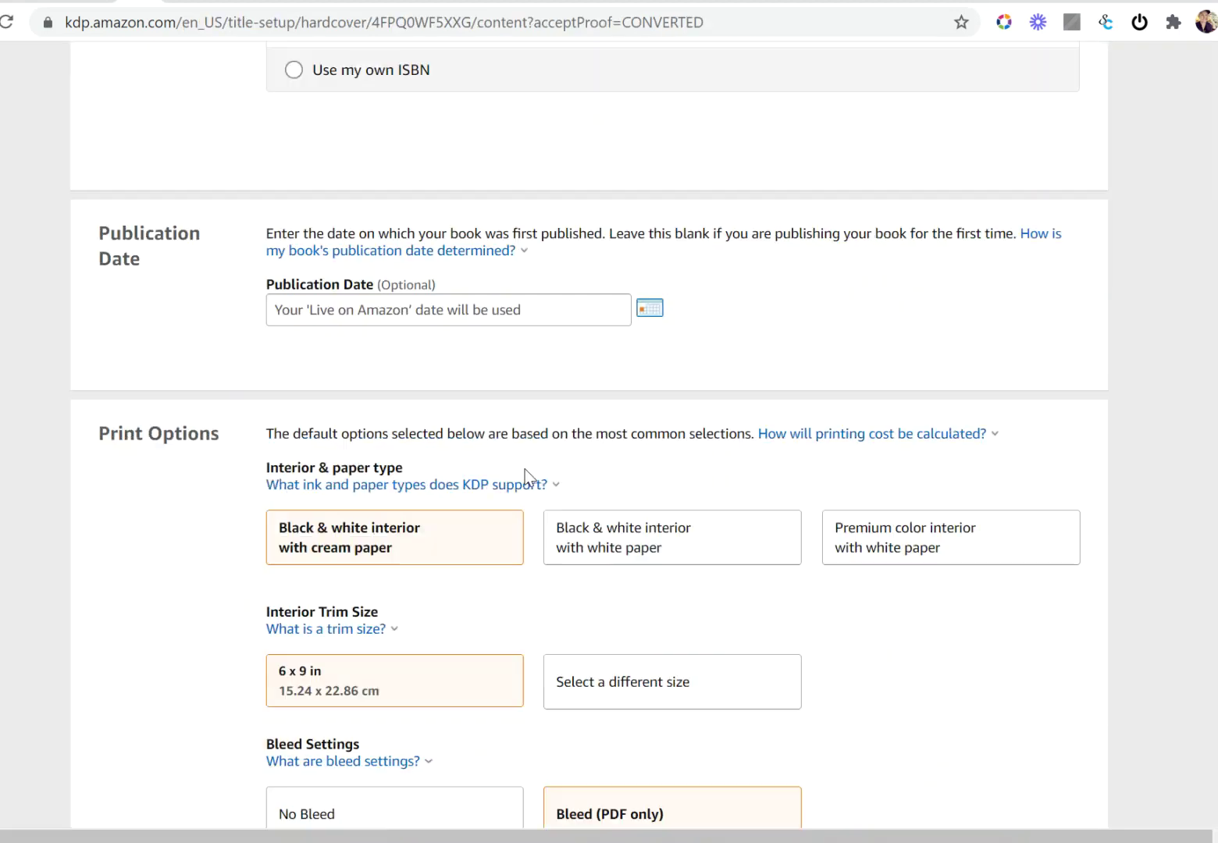
scroll(468, 462, down, 7)
scroll(391, 476, down, 3)
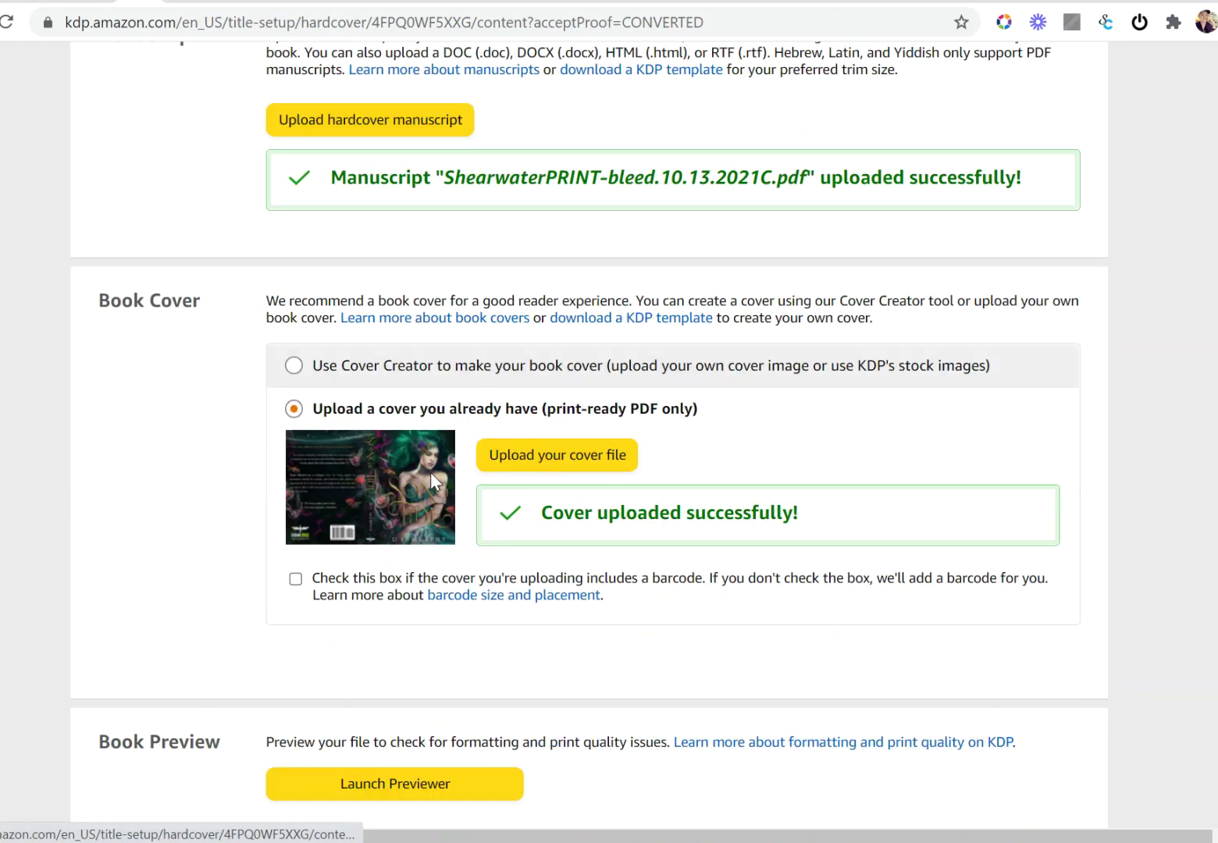
scroll(541, 395, down, 8)
click(995, 457)
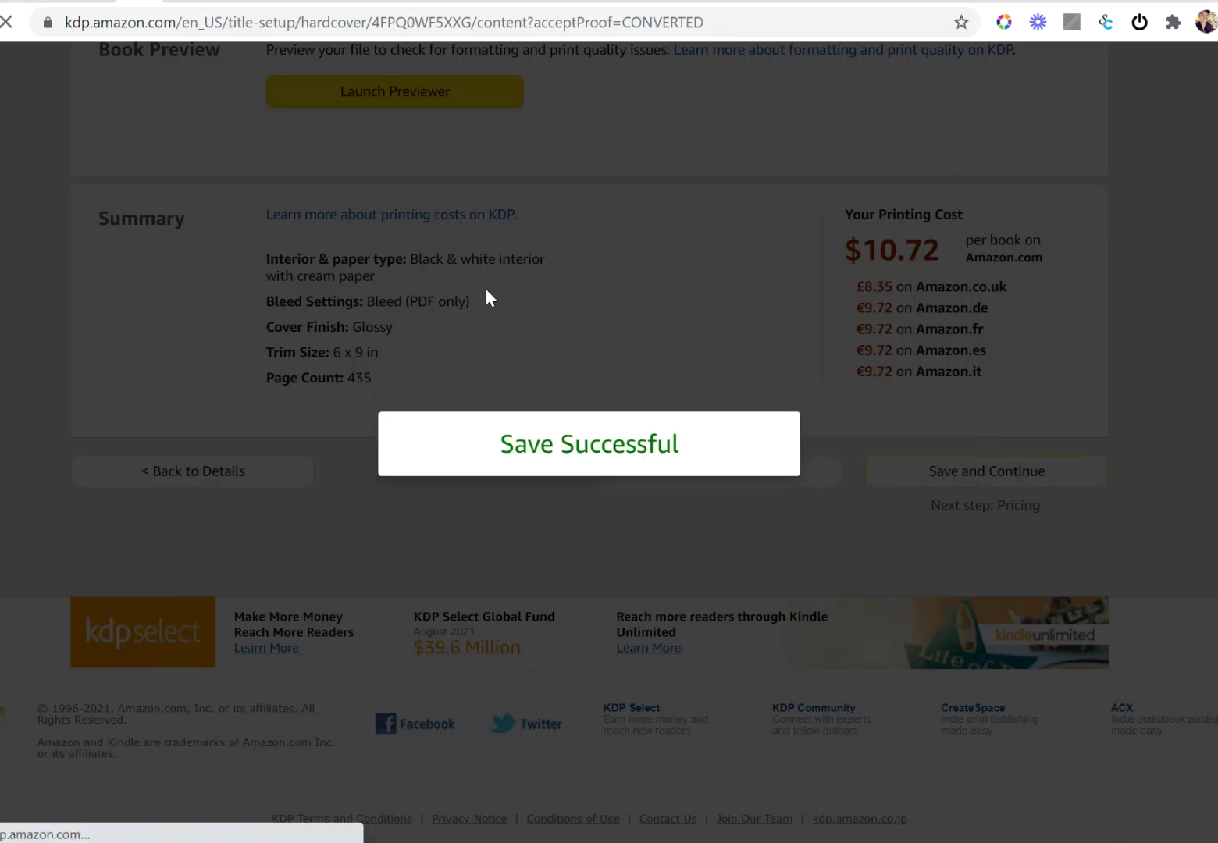
Enter a list price of 15.99 USD for the Amazon.com marketplace.
scroll(424, 320, down, 5)
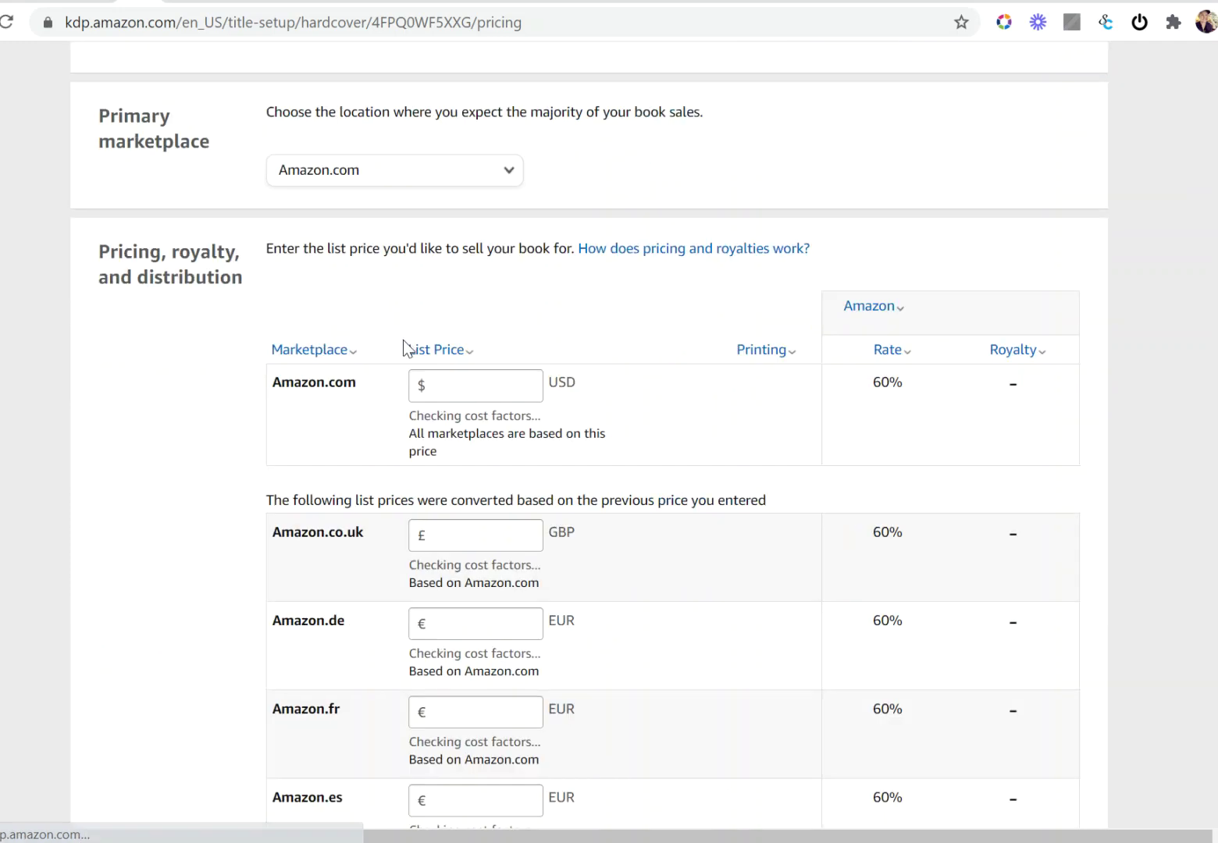
click(504, 386)
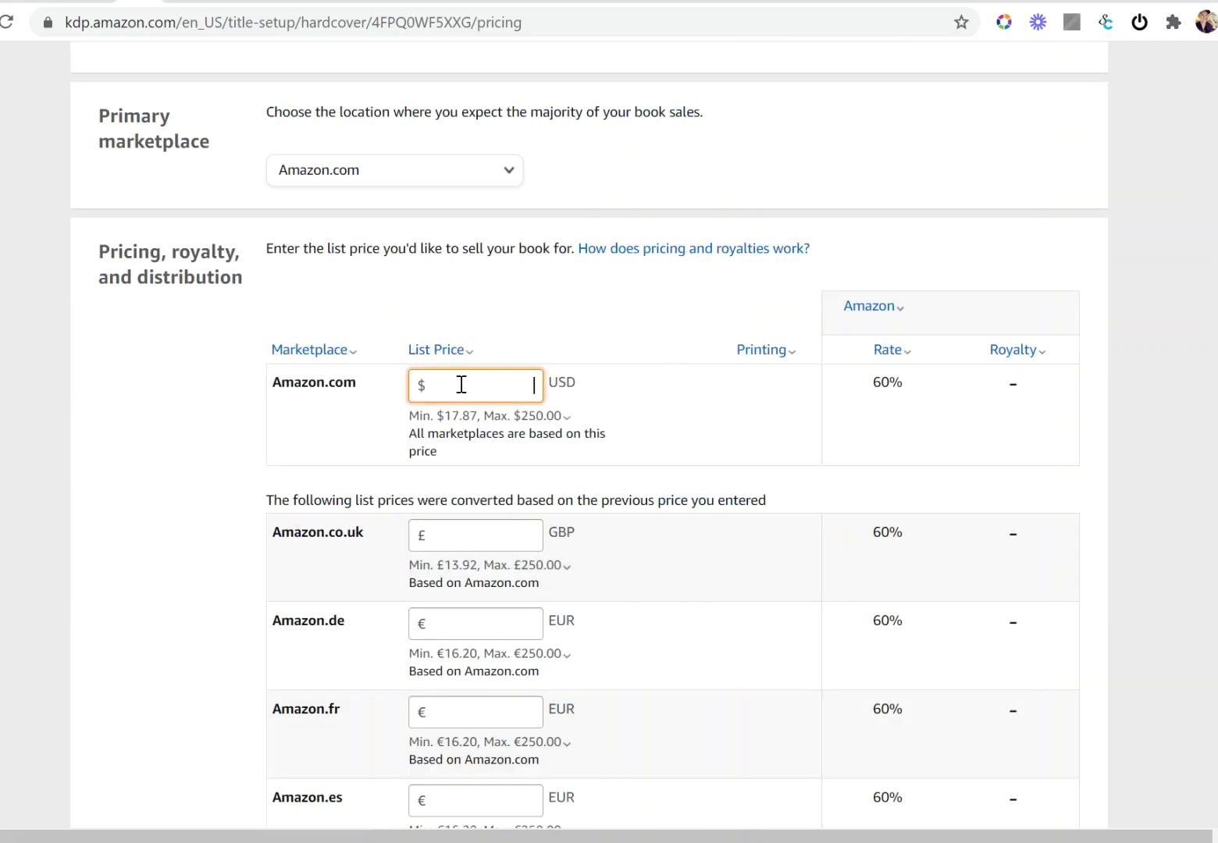
text(15.99)
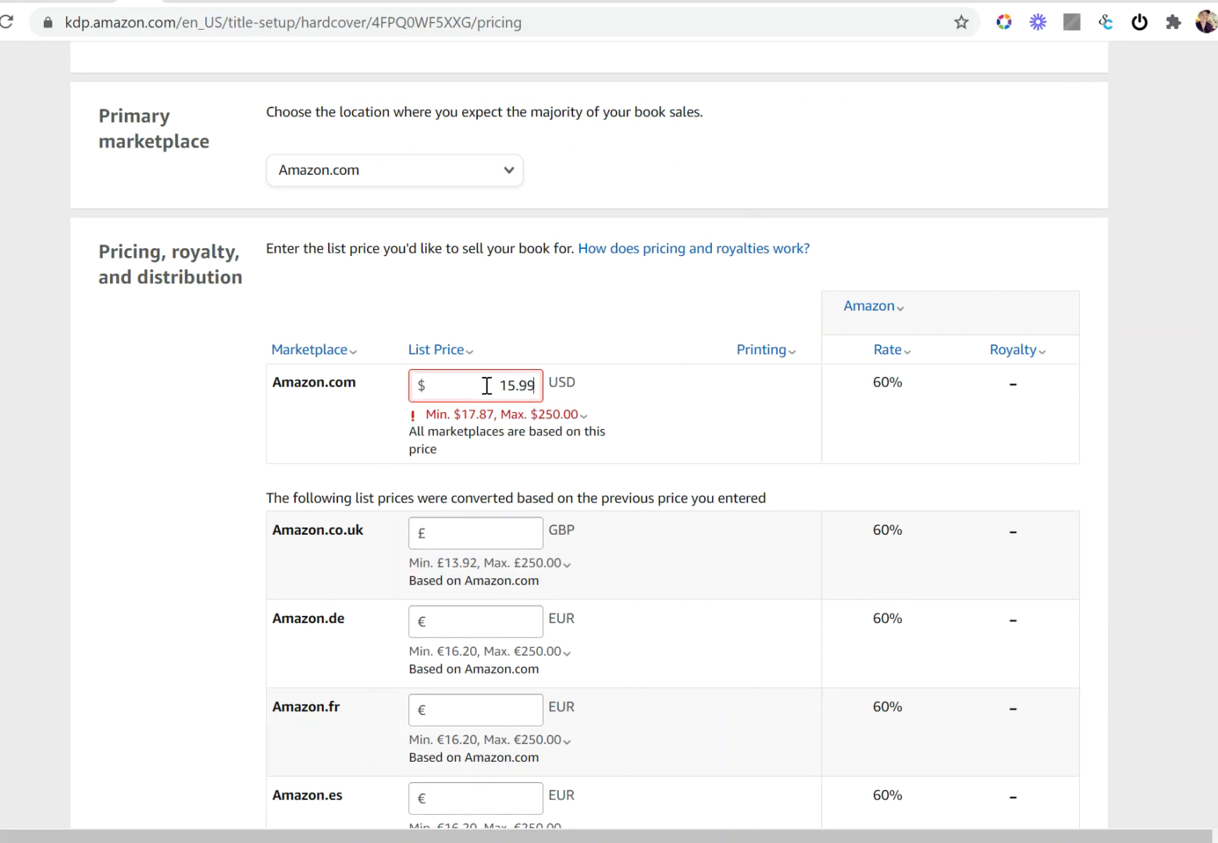
key(Home)
Check the minimum list price for Amazon.com and read the explanation of how it is calculated.
click(509, 416)
drag(455, 414, 495, 414)
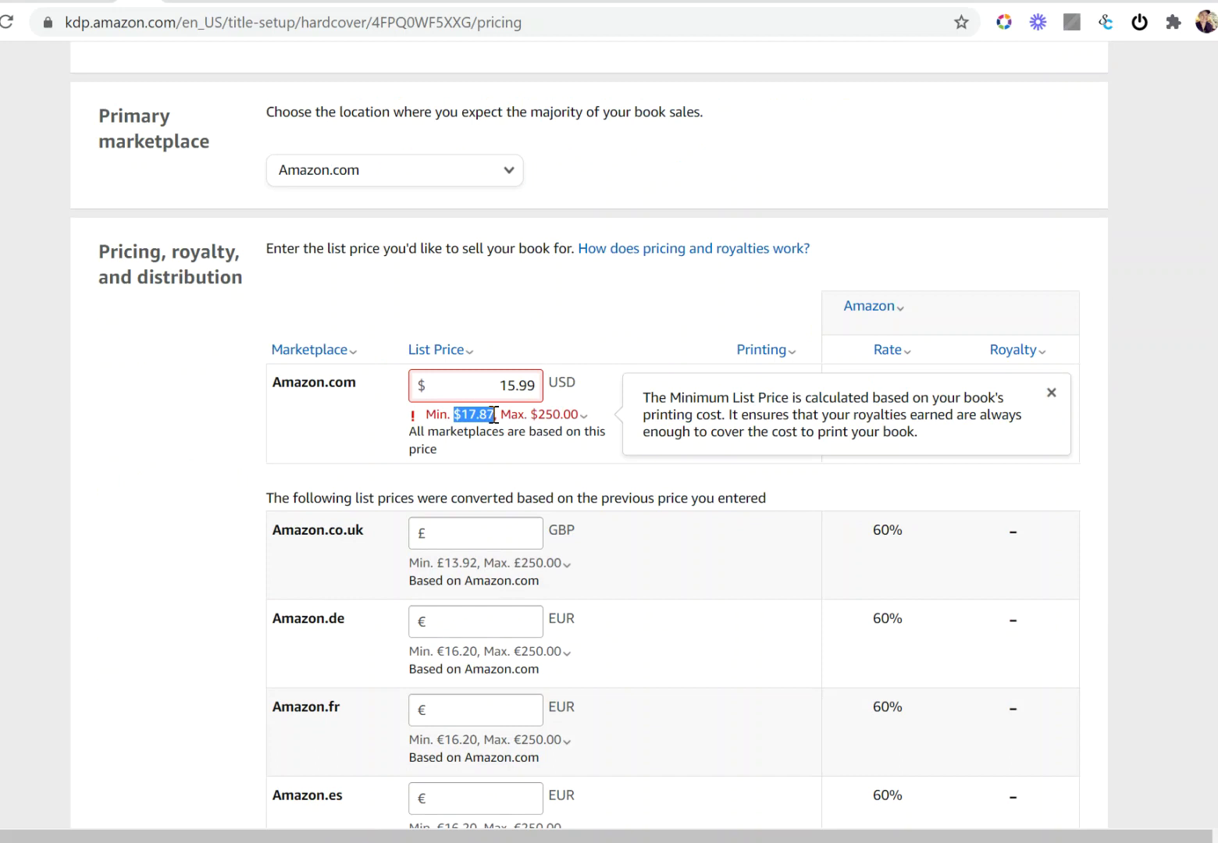
click(545, 444)
click(521, 417)
click(637, 343)
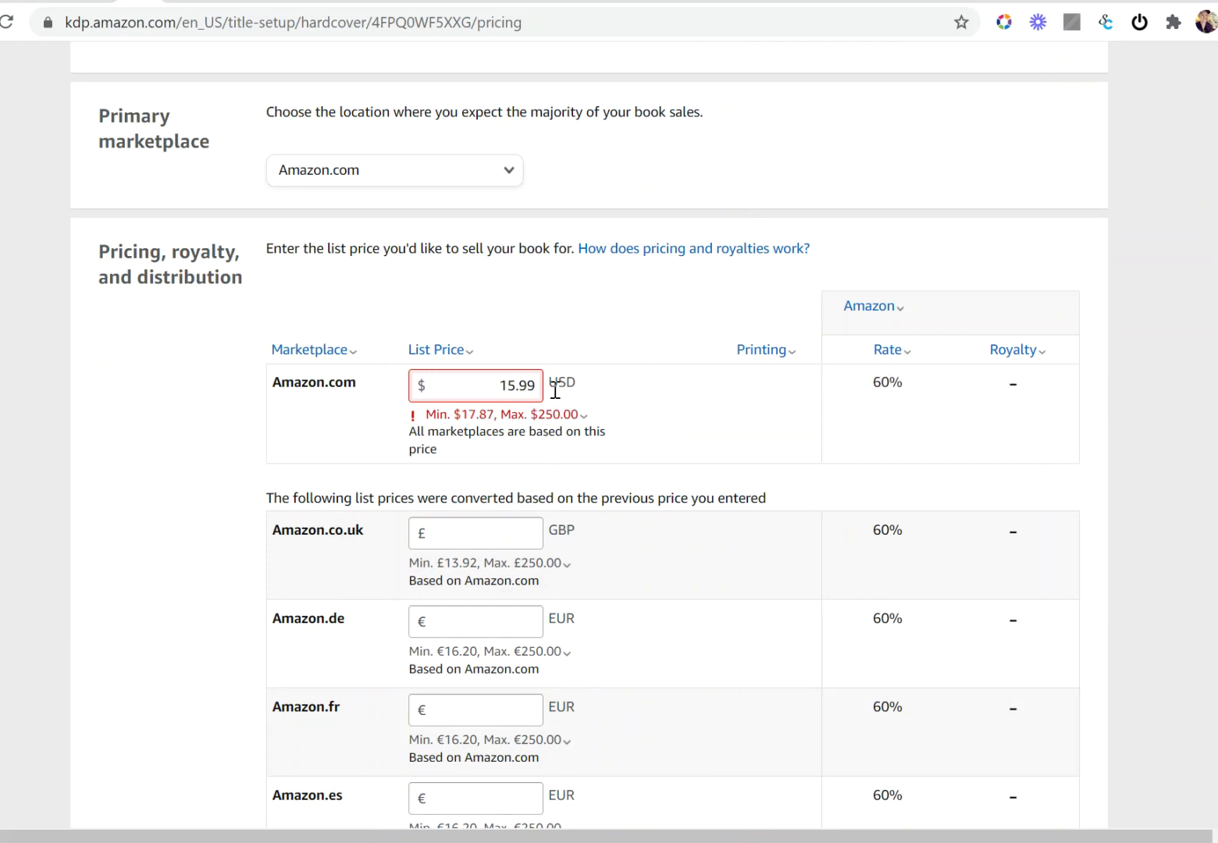
click(537, 415)
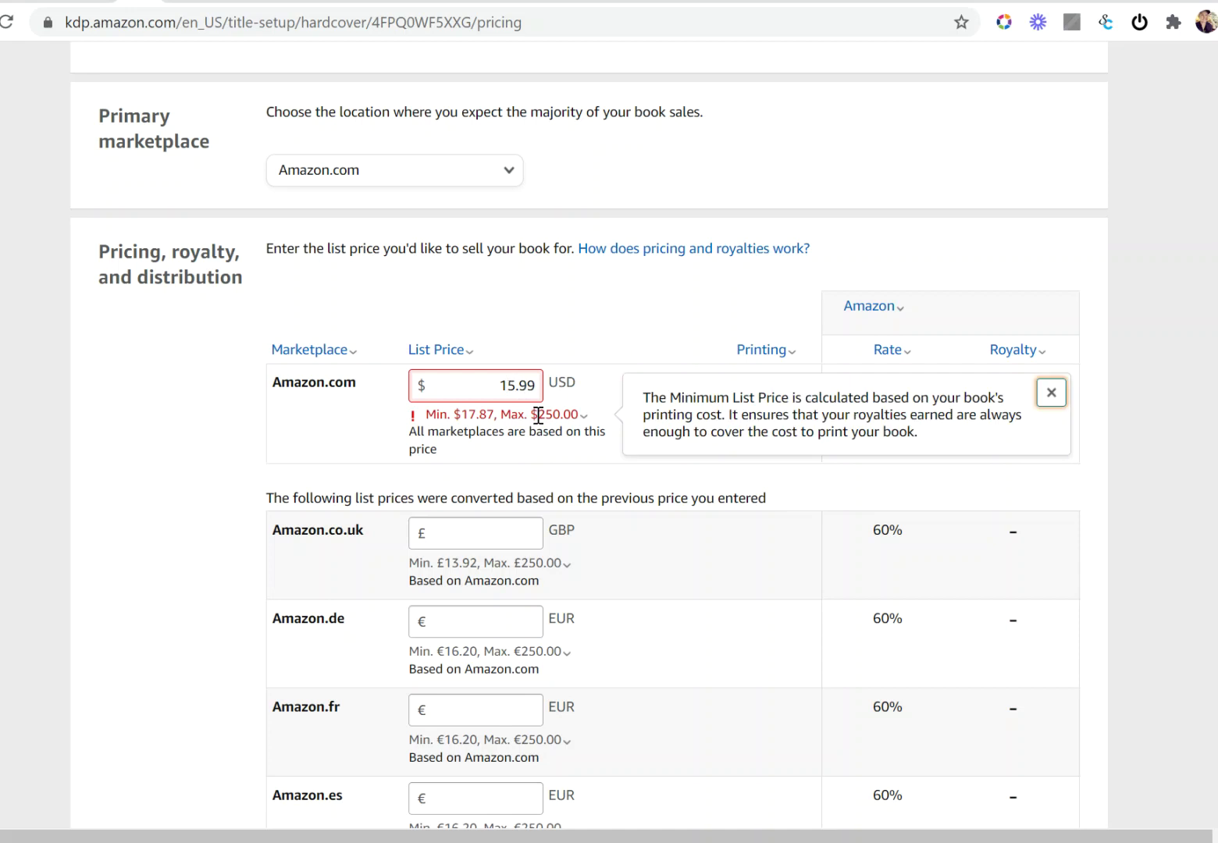
scroll(538, 414, right, 1)
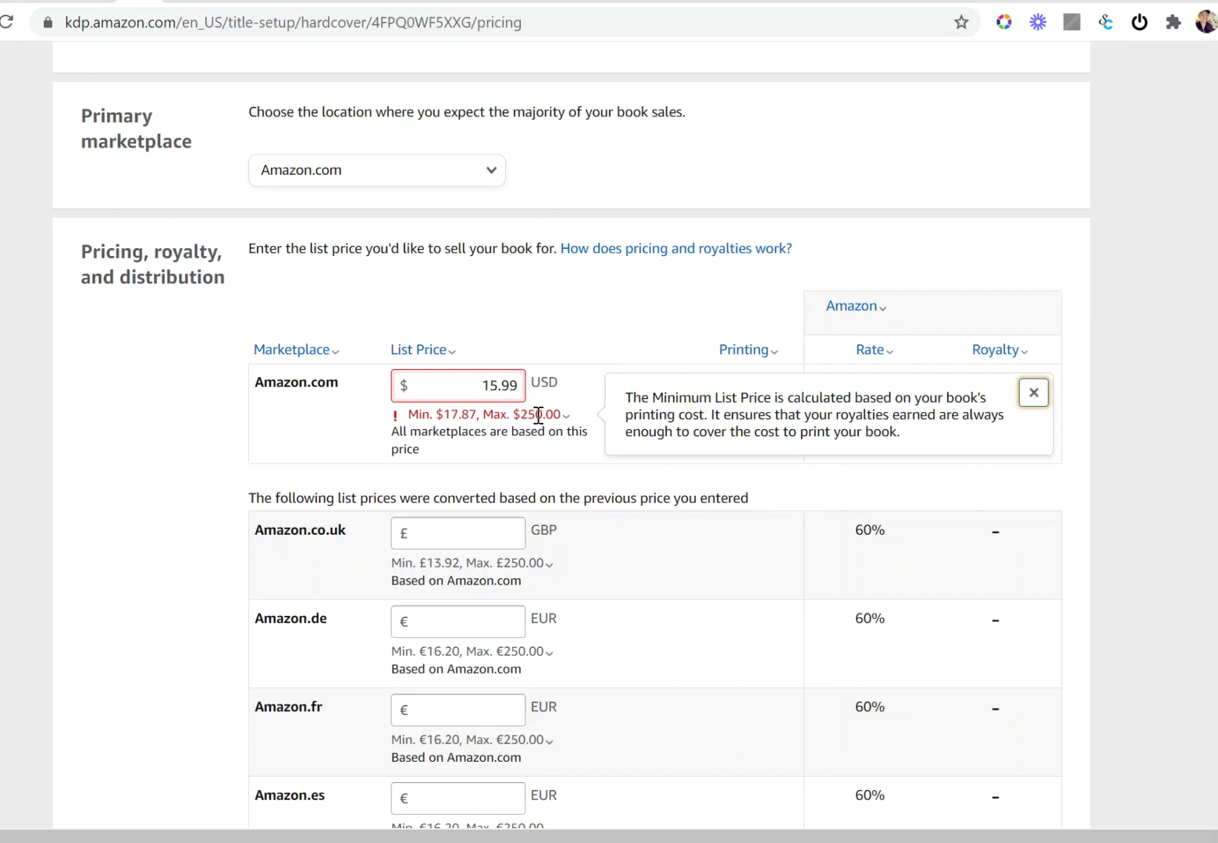
Change the Amazon.com list price to 19.99 USD, removing the extra digit.
mouse_move(498, 411)
drag(489, 383, 498, 378)
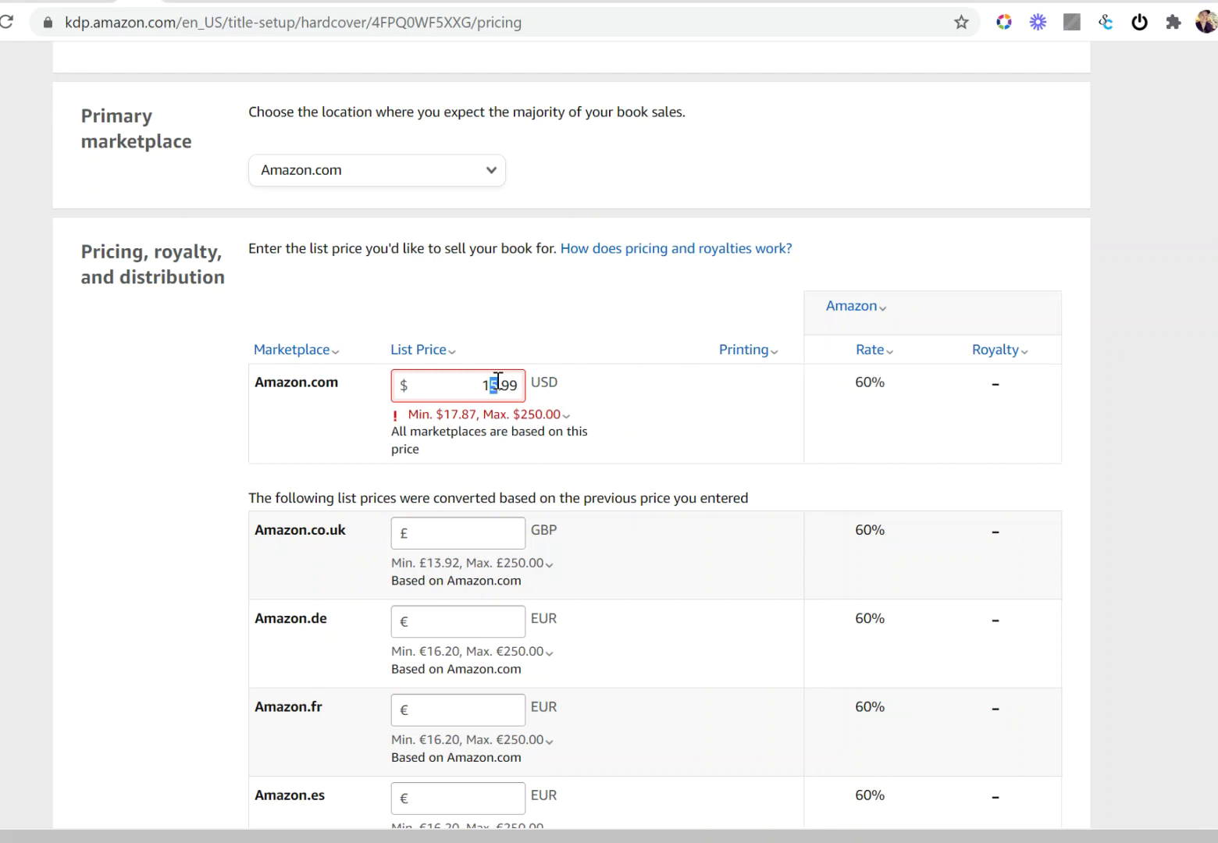
text(99)
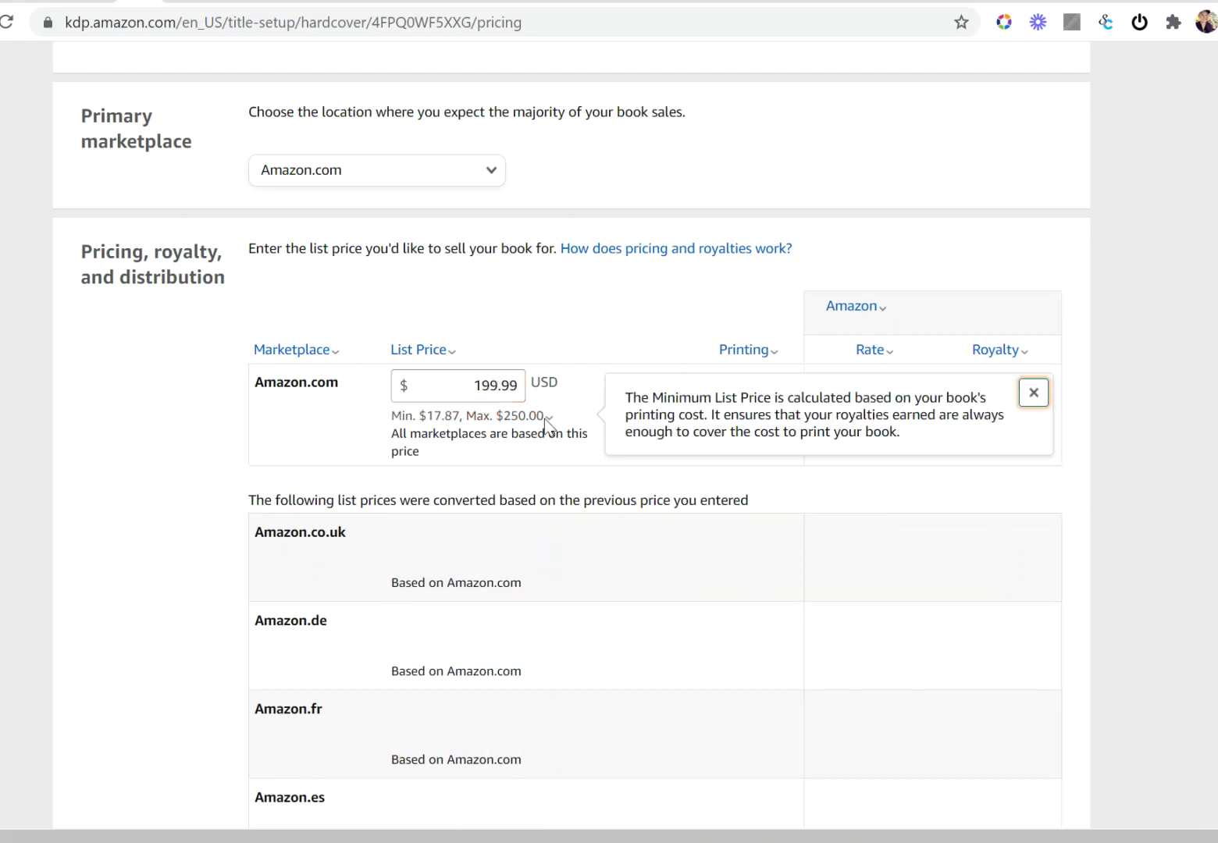
drag(500, 385, 491, 384)
key(BackSpace)
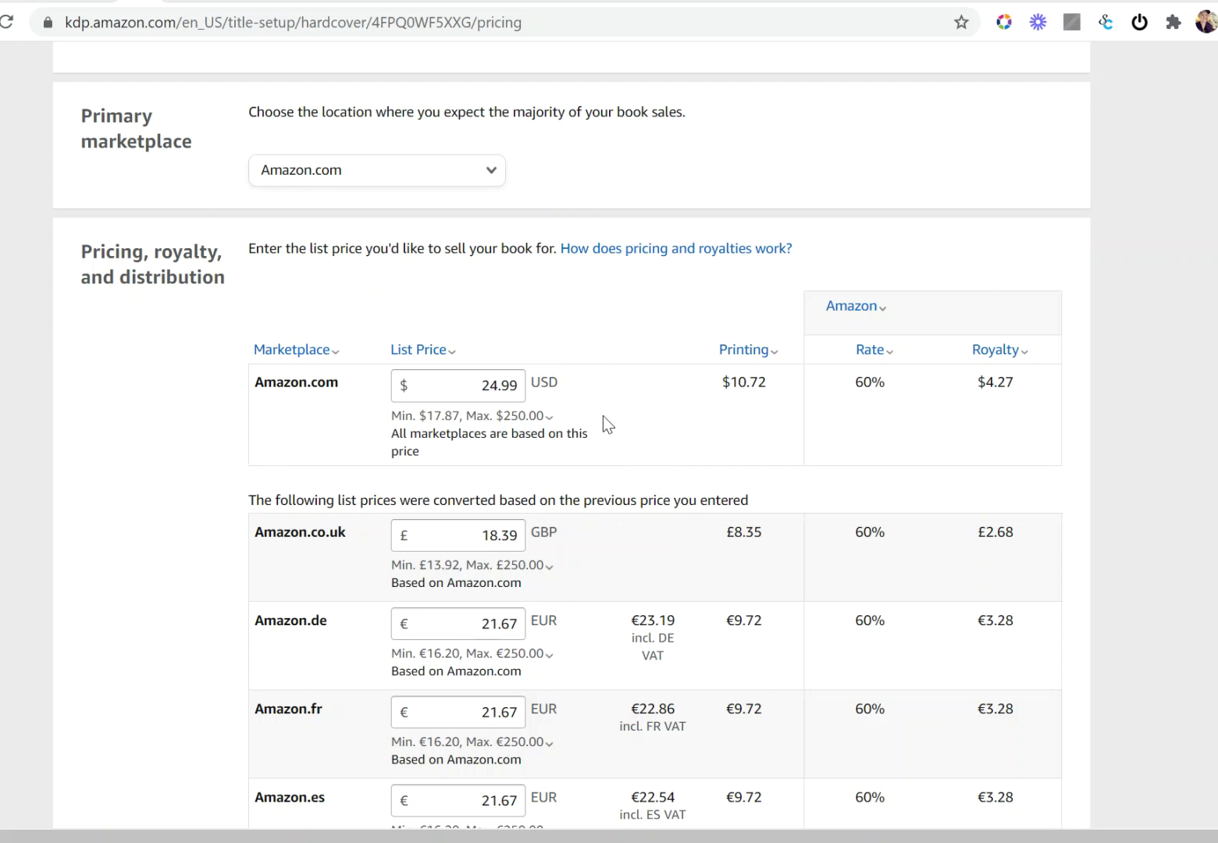
Review the minimum price explanation again and lower the Amazon.com list price to 19.99 USD.
click(548, 417)
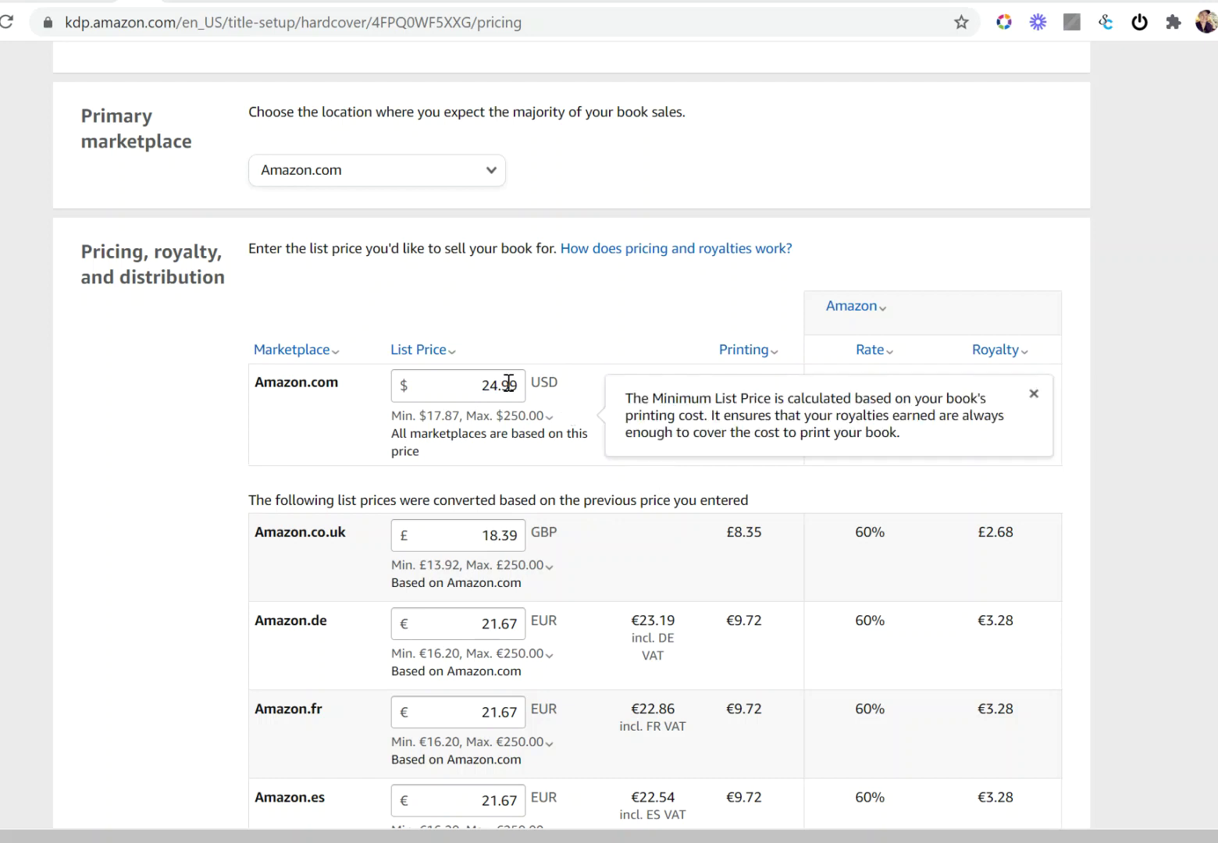
drag(470, 383, 524, 383)
click(548, 416)
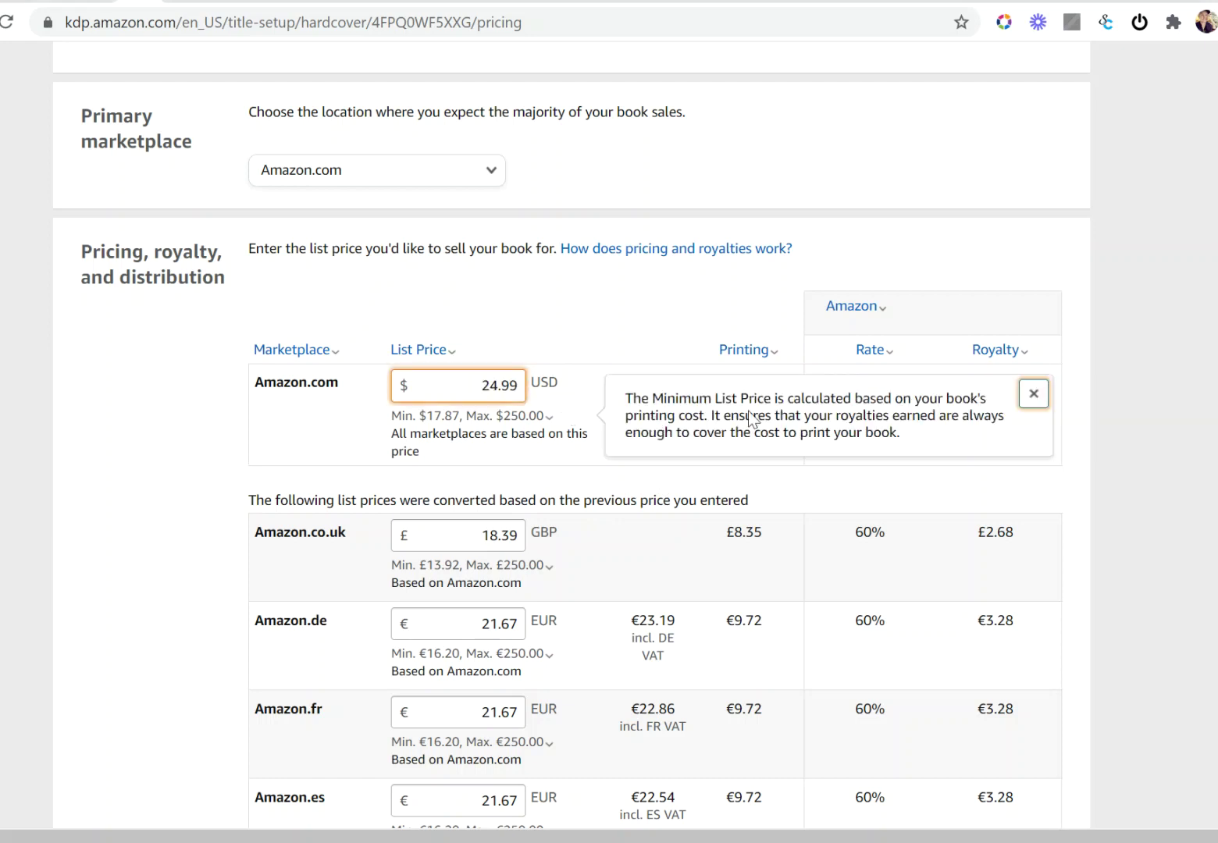
click(1009, 337)
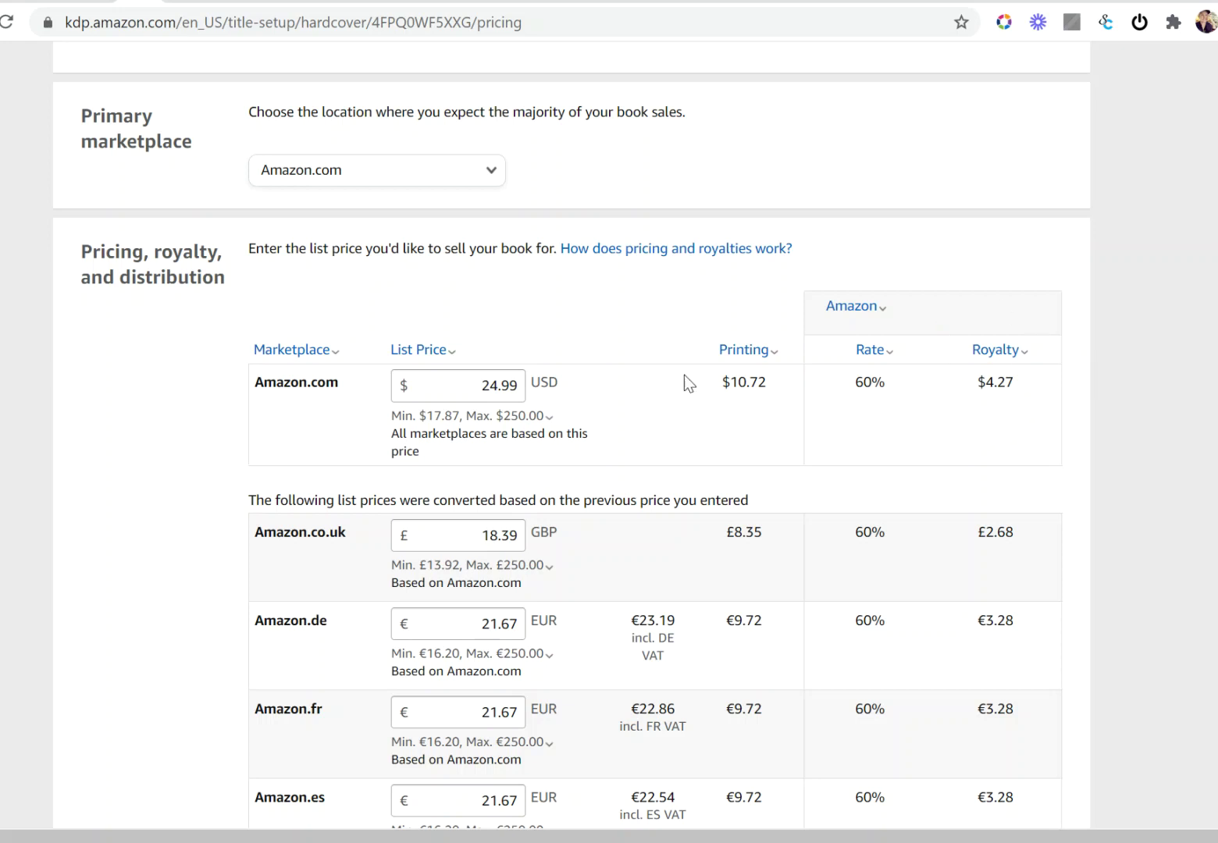
drag(479, 385, 498, 390)
text(19)
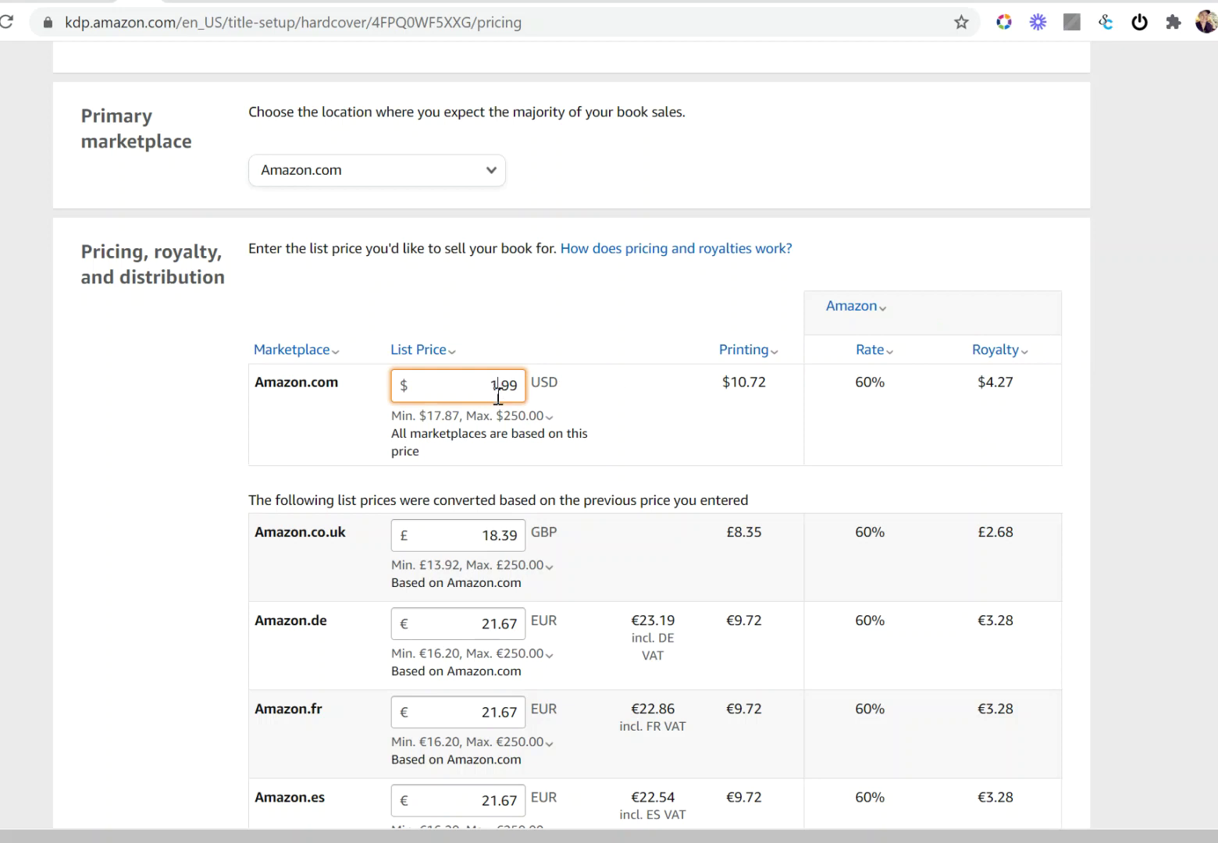
click(584, 406)
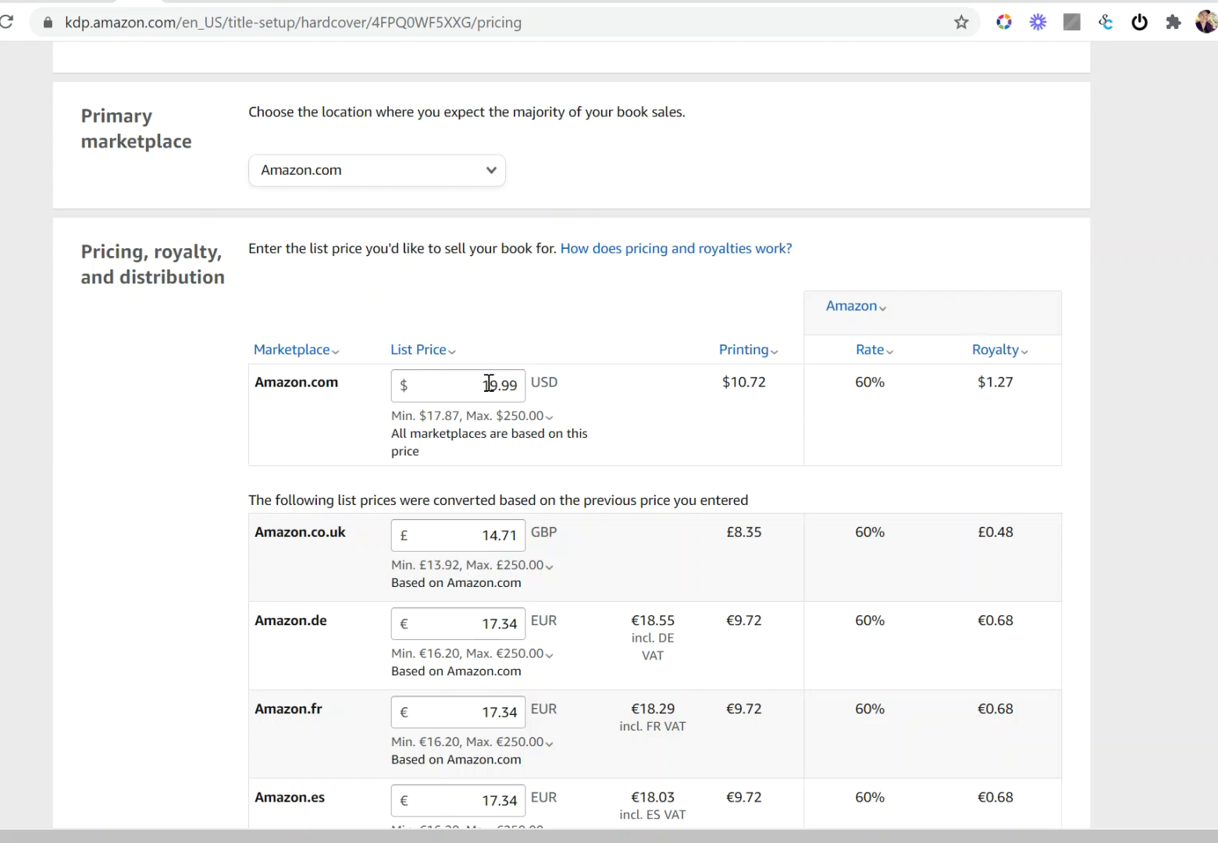
Set the Amazon.com list price to 24.99 USD.
drag(480, 384, 500, 384)
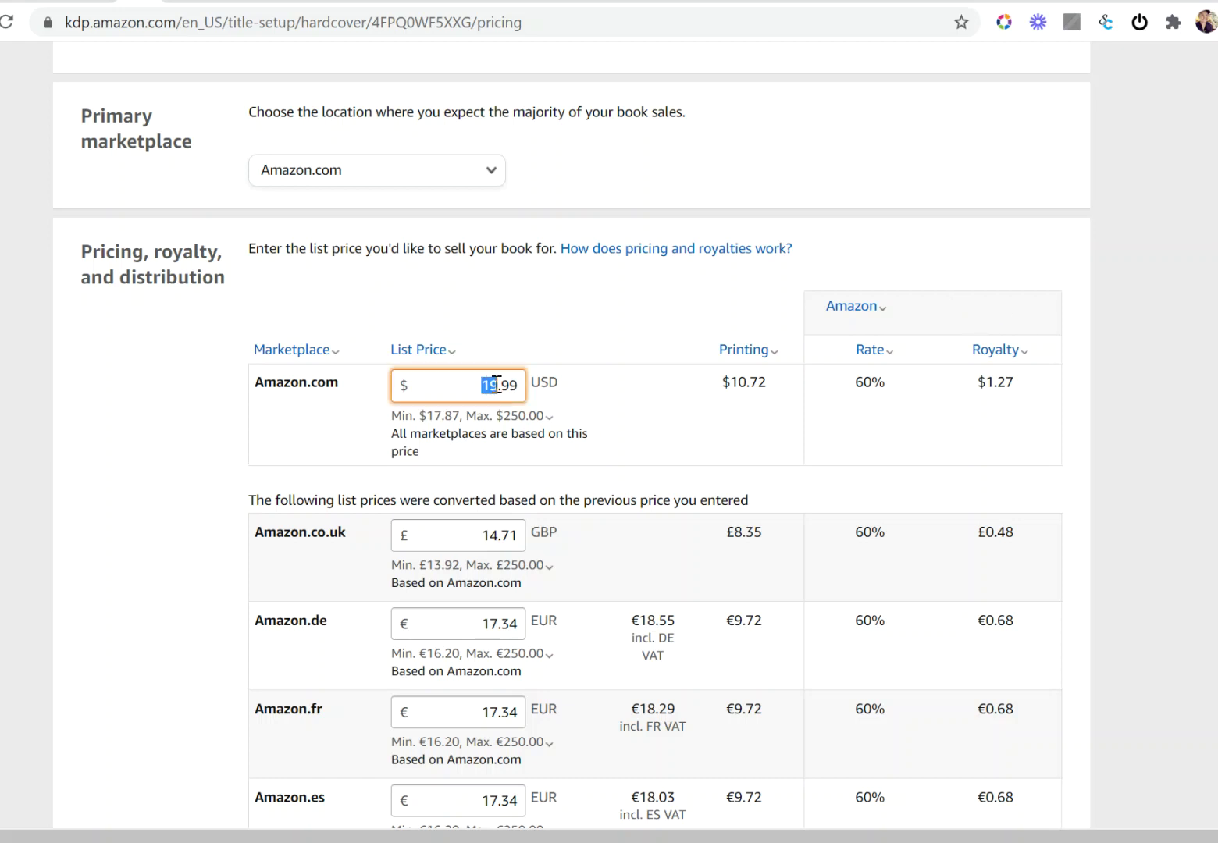
key(BackSpace)
text(24)
click(593, 389)
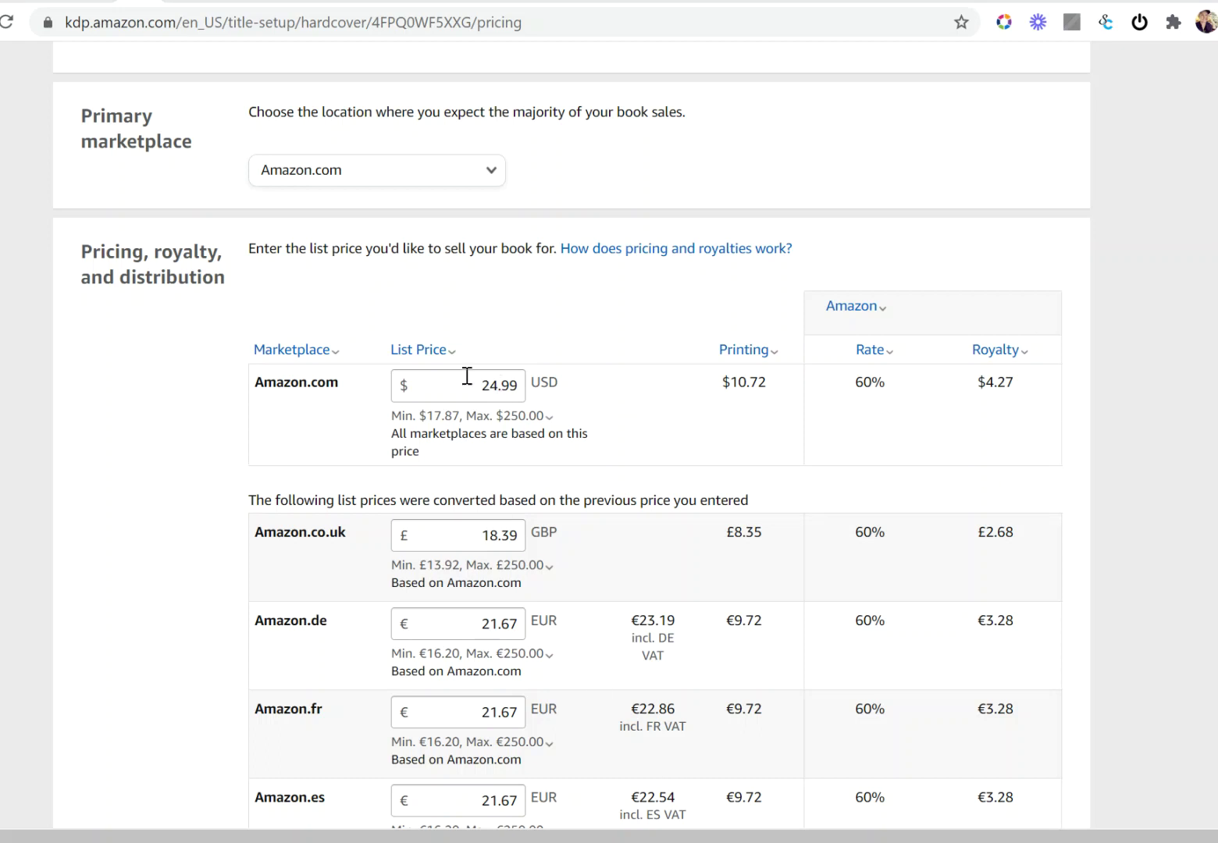
Set the Amazon.co.uk list price to 18.99 GBP.
scroll(522, 389, down, 3)
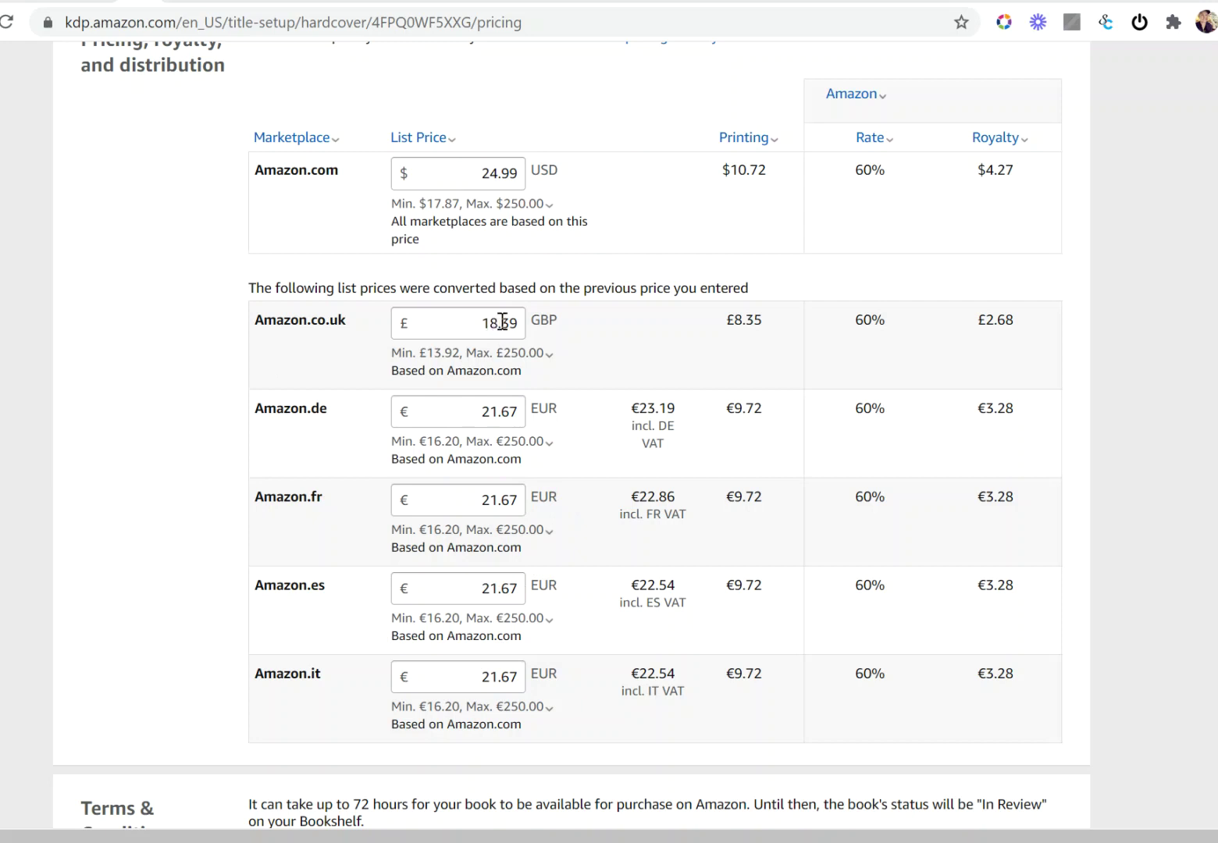
drag(504, 322, 525, 329)
drag(501, 322, 516, 325)
click(522, 351)
text(99)
click(477, 375)
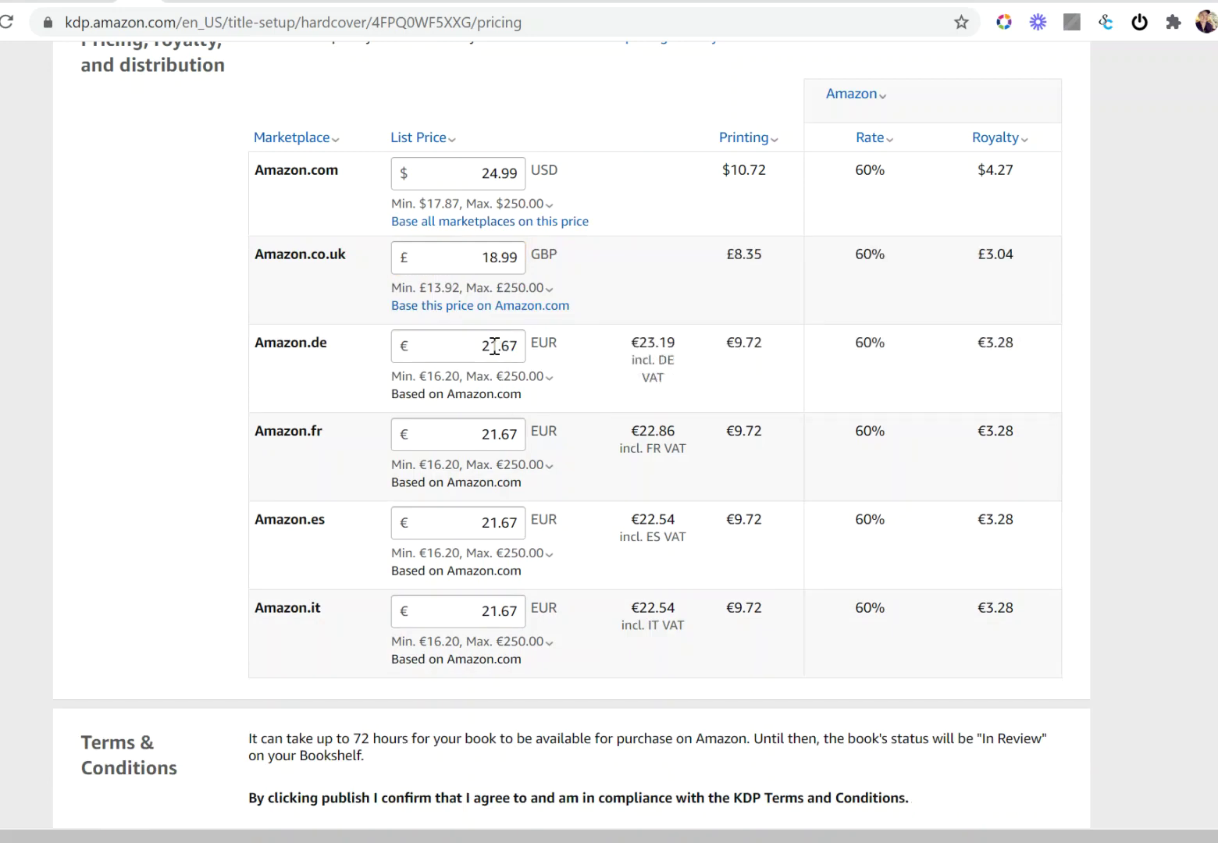
Set the Amazon.de and Amazon.fr list prices to 21.99 EUR each.
drag(502, 345, 512, 346)
text(99)
click(504, 377)
drag(504, 434, 520, 438)
text(99)
click(507, 464)
Set the Amazon.es and Amazon.it list prices to 21.99 EUR each.
drag(502, 522, 515, 523)
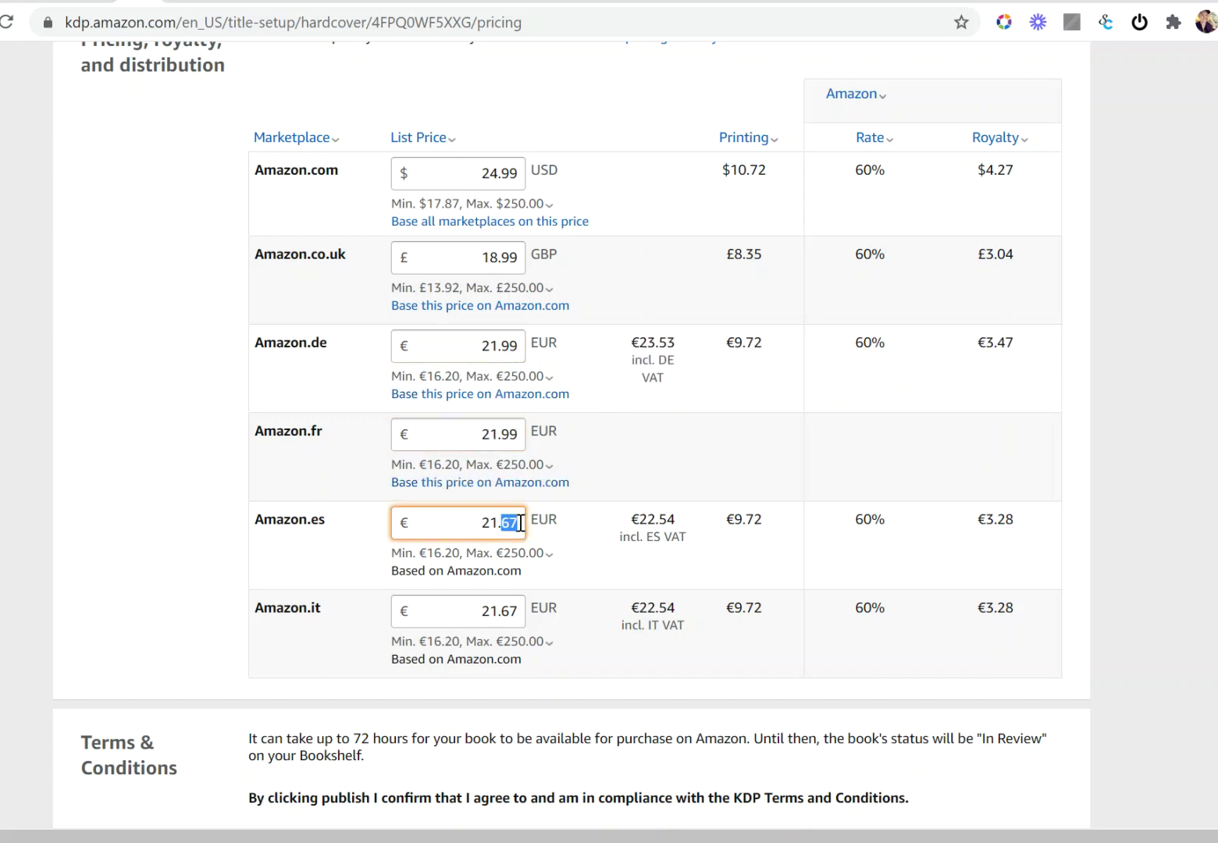
text(99)
click(546, 553)
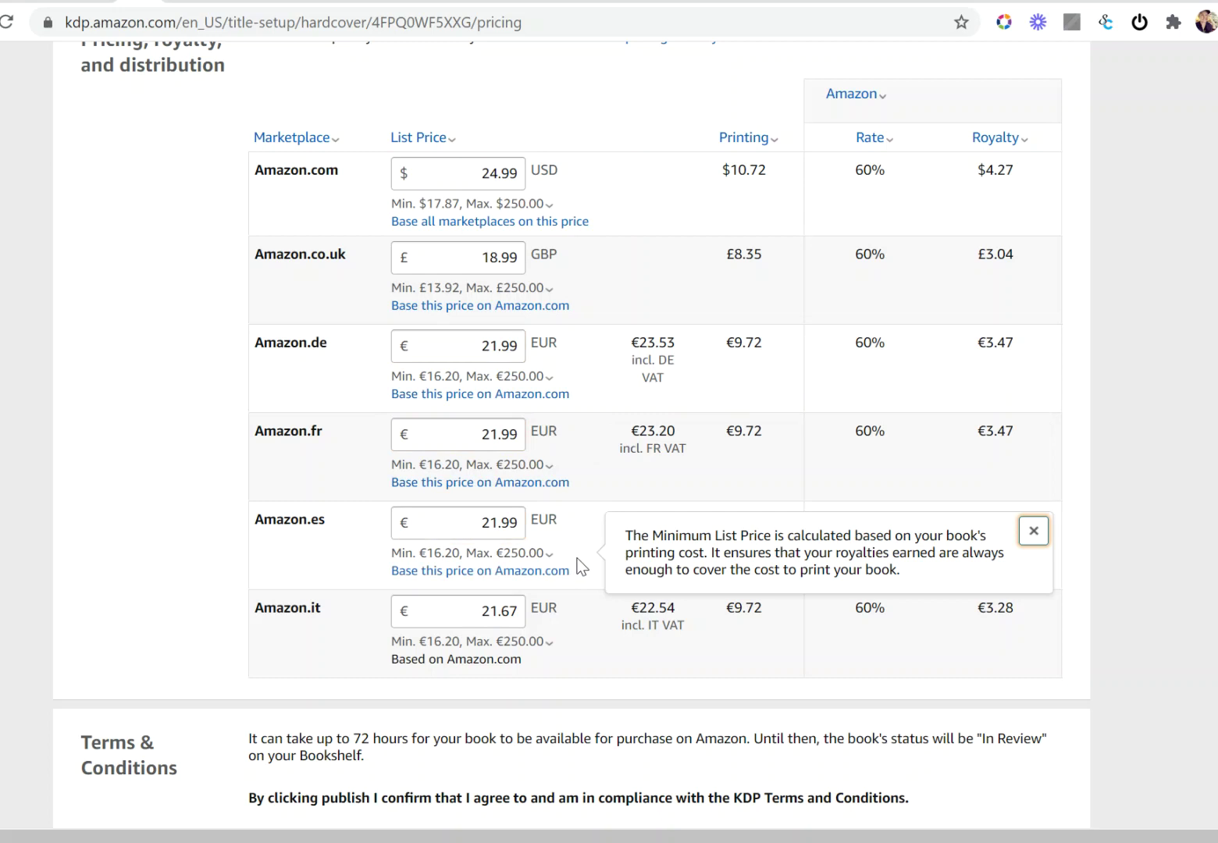
click(513, 610)
drag(515, 611, 505, 611)
text(99)
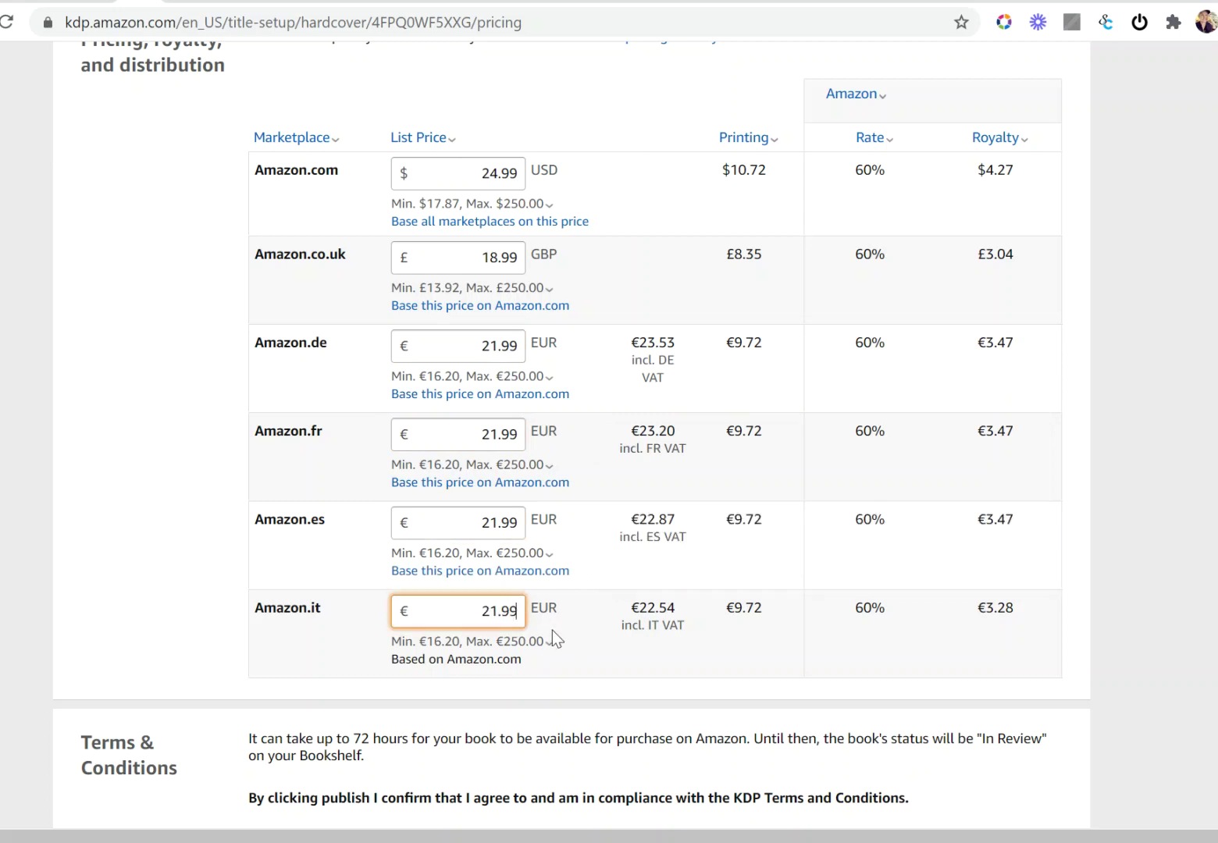
click(550, 641)
Publish the hardcover book and dismiss the submission confirmation.
scroll(860, 527, down, 5)
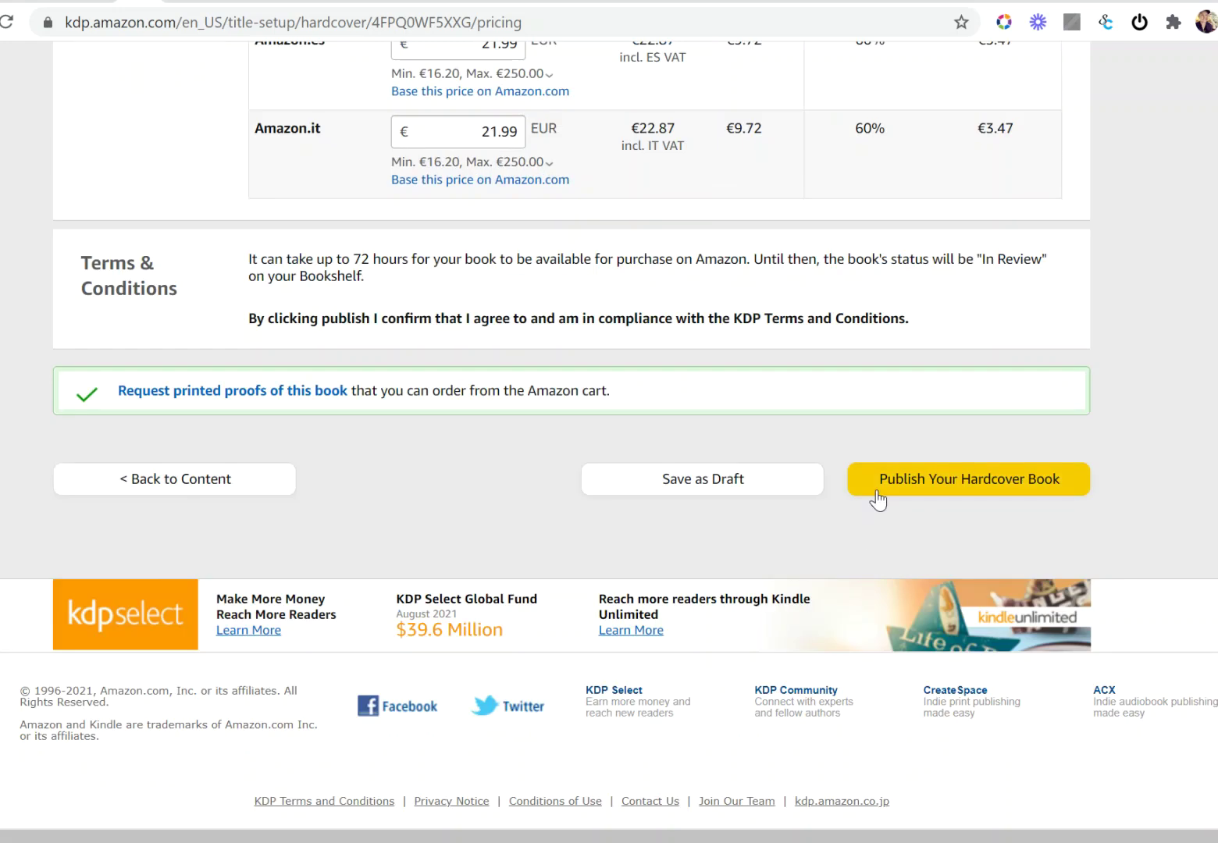
click(898, 484)
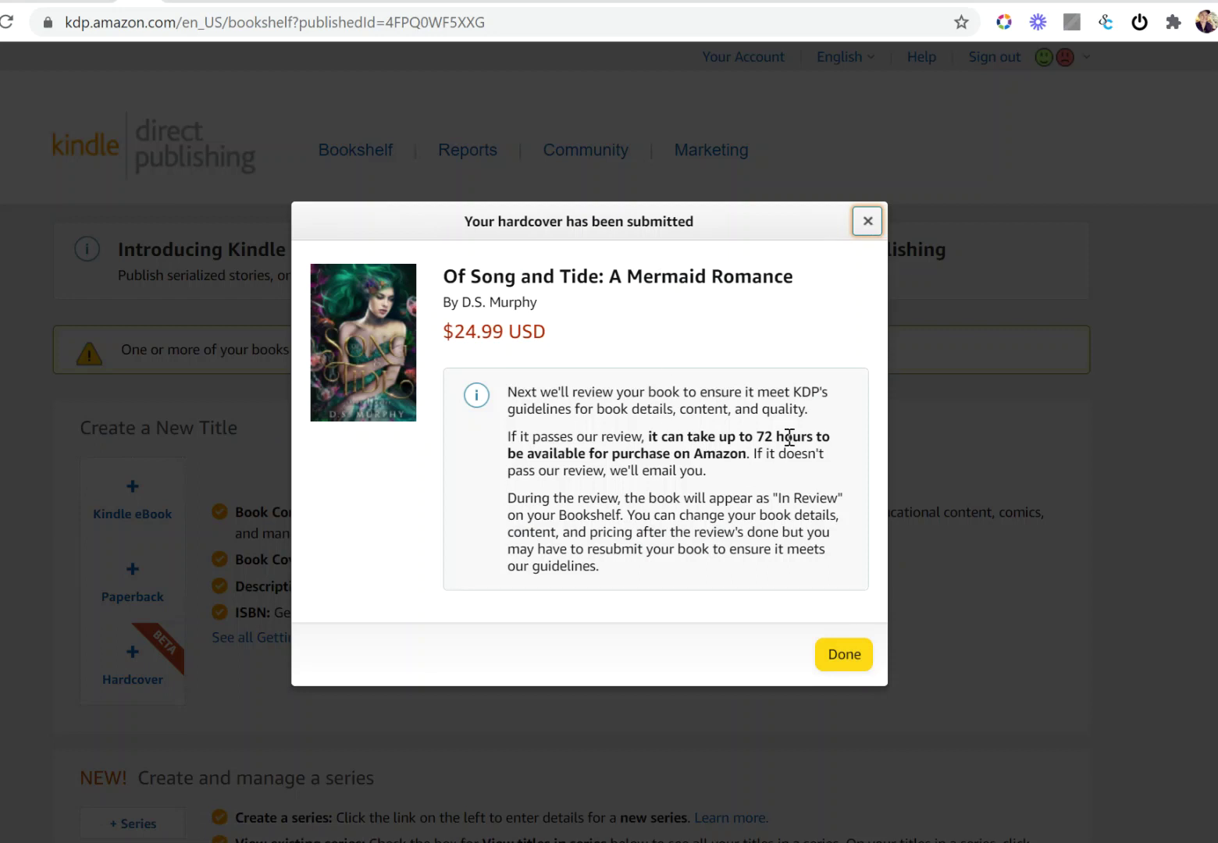
click(869, 225)
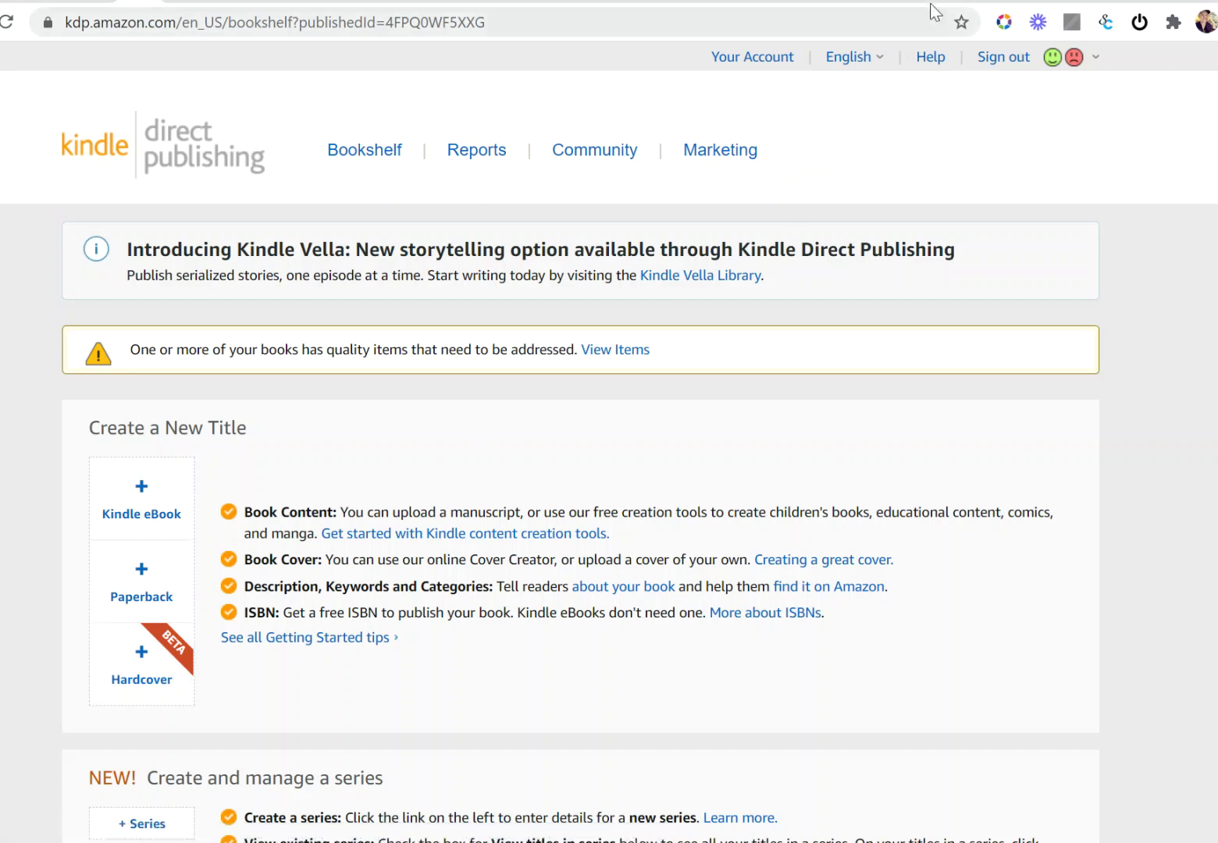
Switch to the KDP Print Cover Calculator page and look over its book information fields for a hardcover.
click(959, 2)
scroll(612, 244, down, 6)
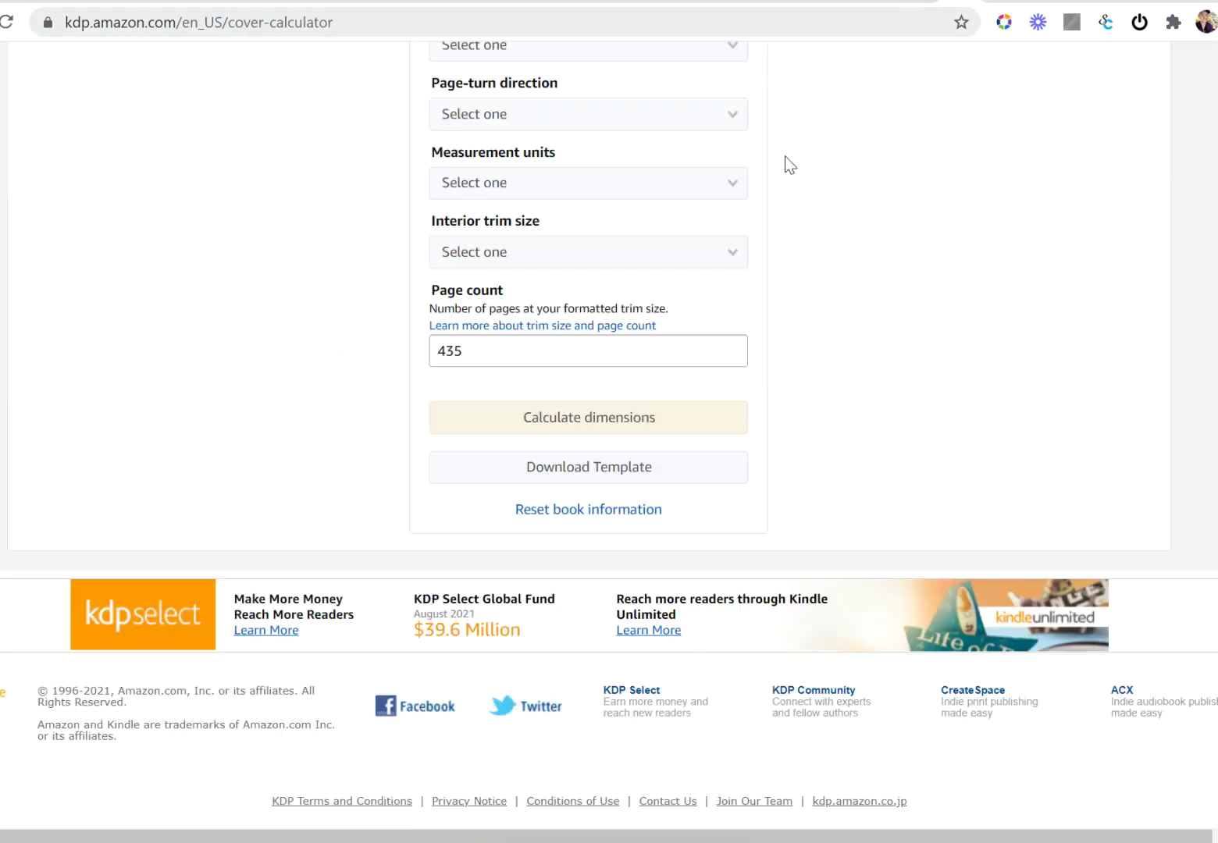
scroll(555, 274, up, 4)
scroll(390, 234, up, 2)
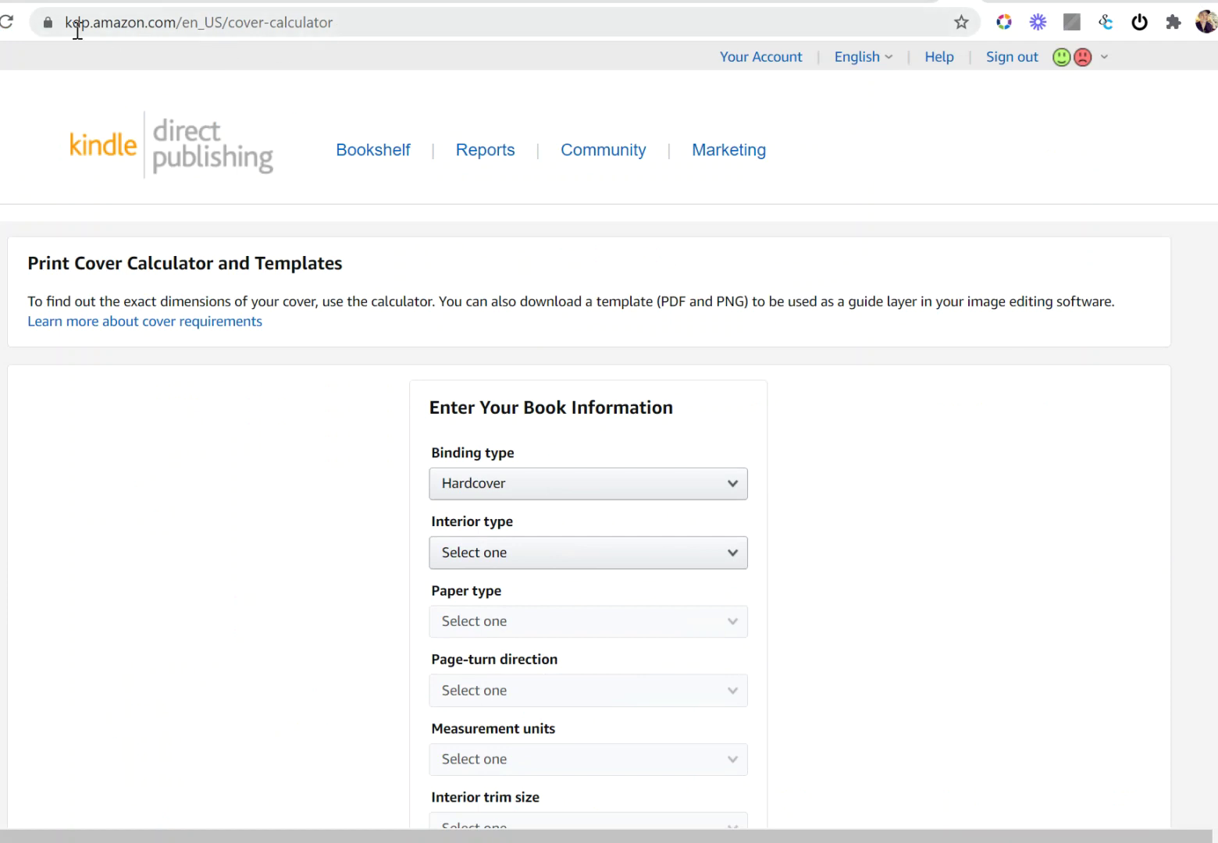
scroll(351, 367, down, 3)
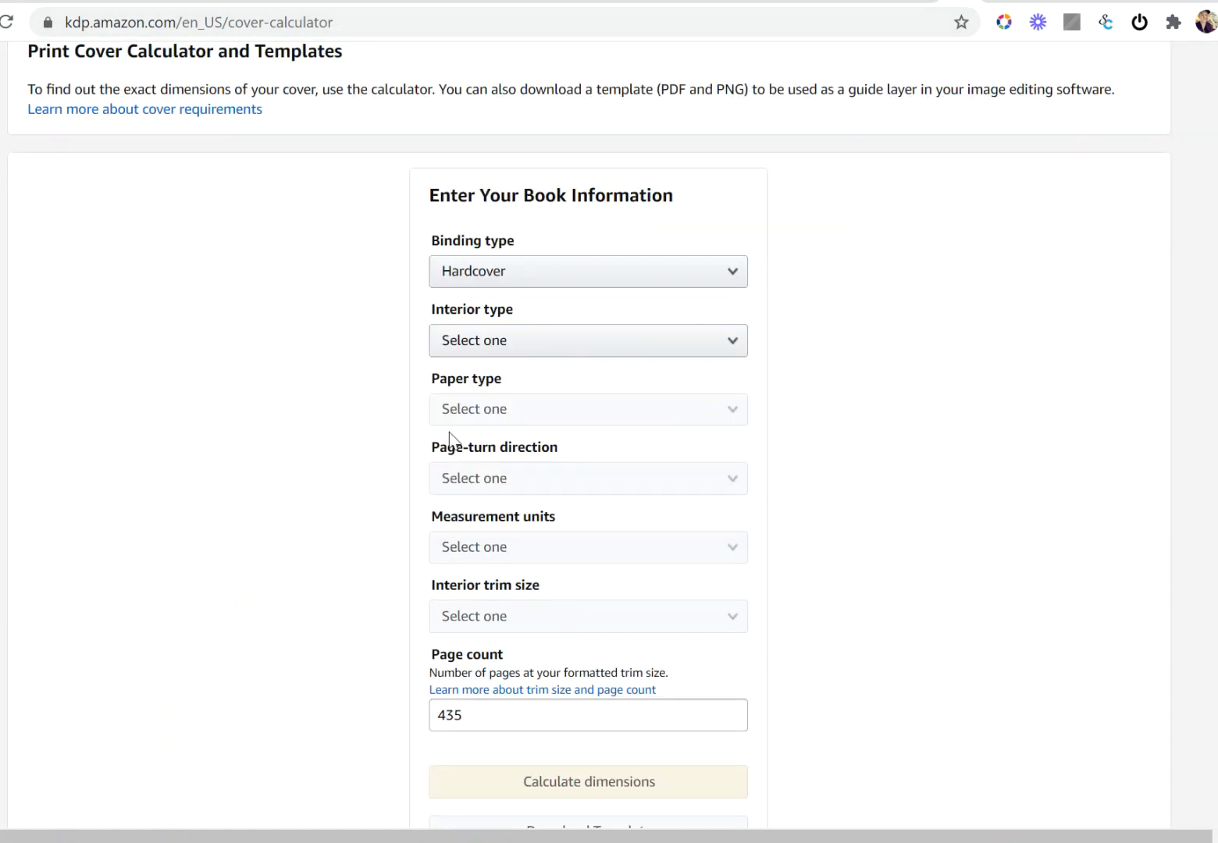